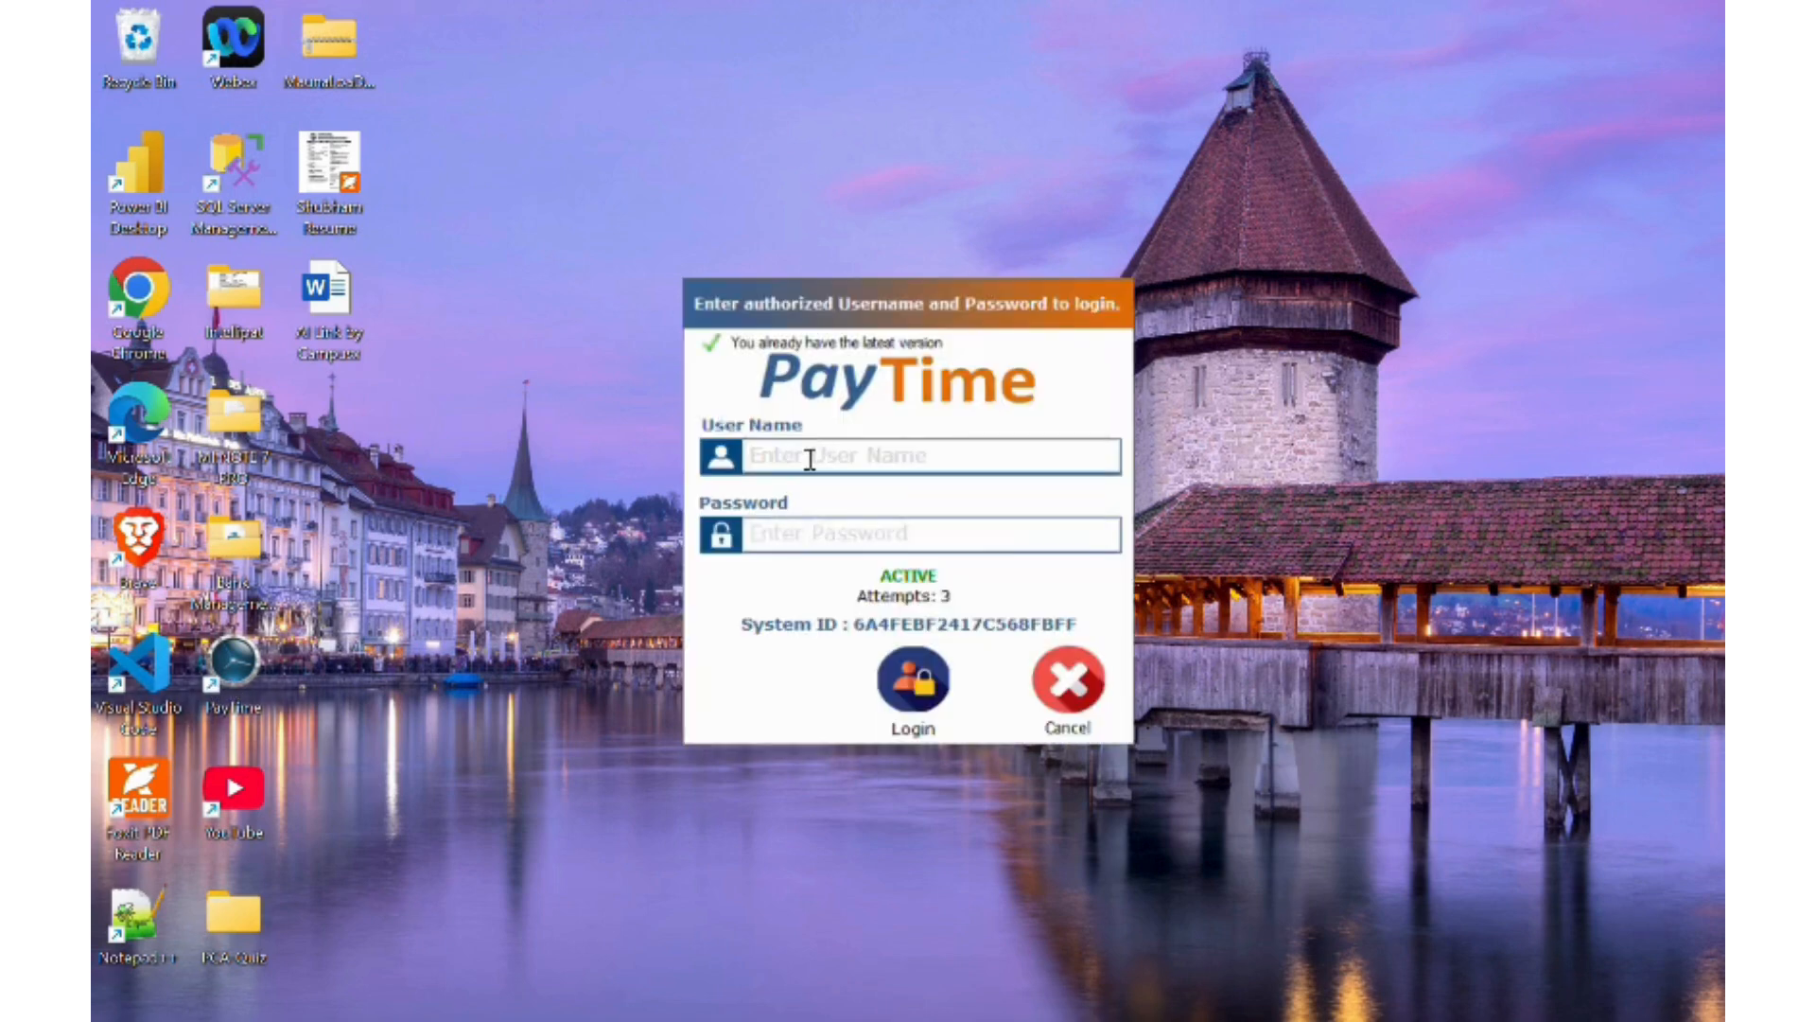
- Log in to PayTime Standard as ADMIN with the administrator password
text(ADMIN)
key(Tab)
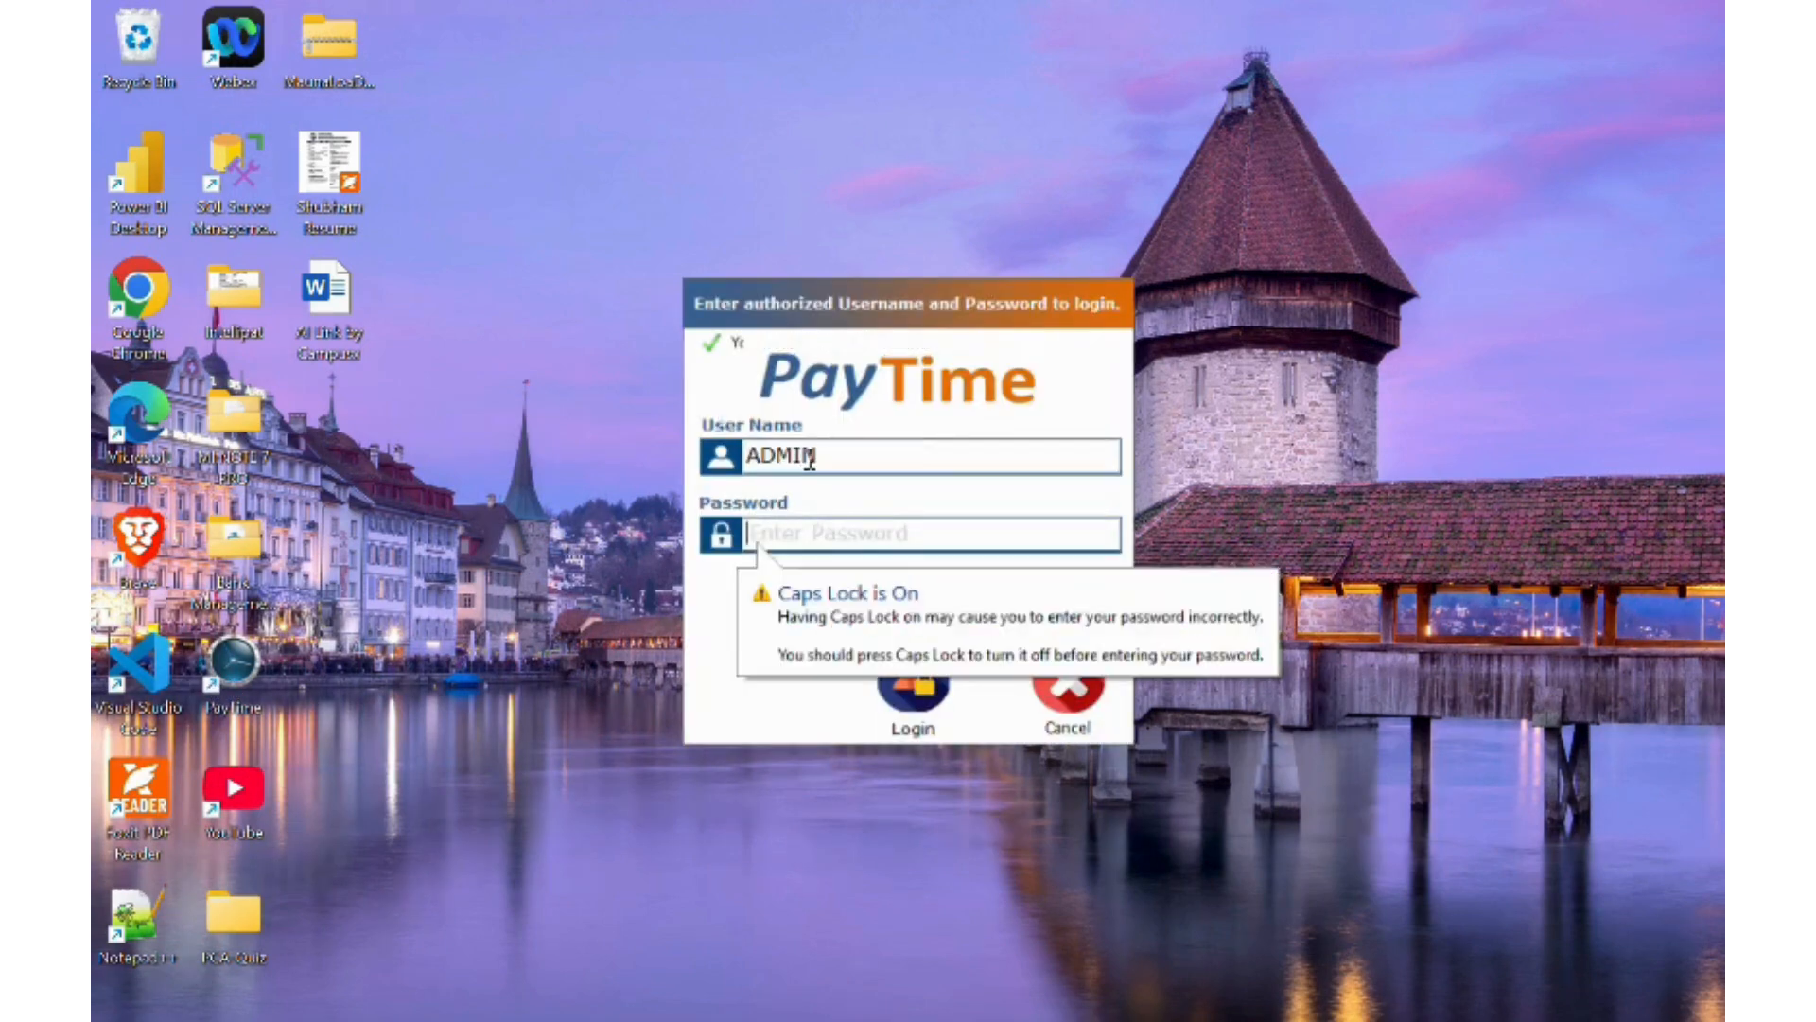
text(*****)
key(Return)
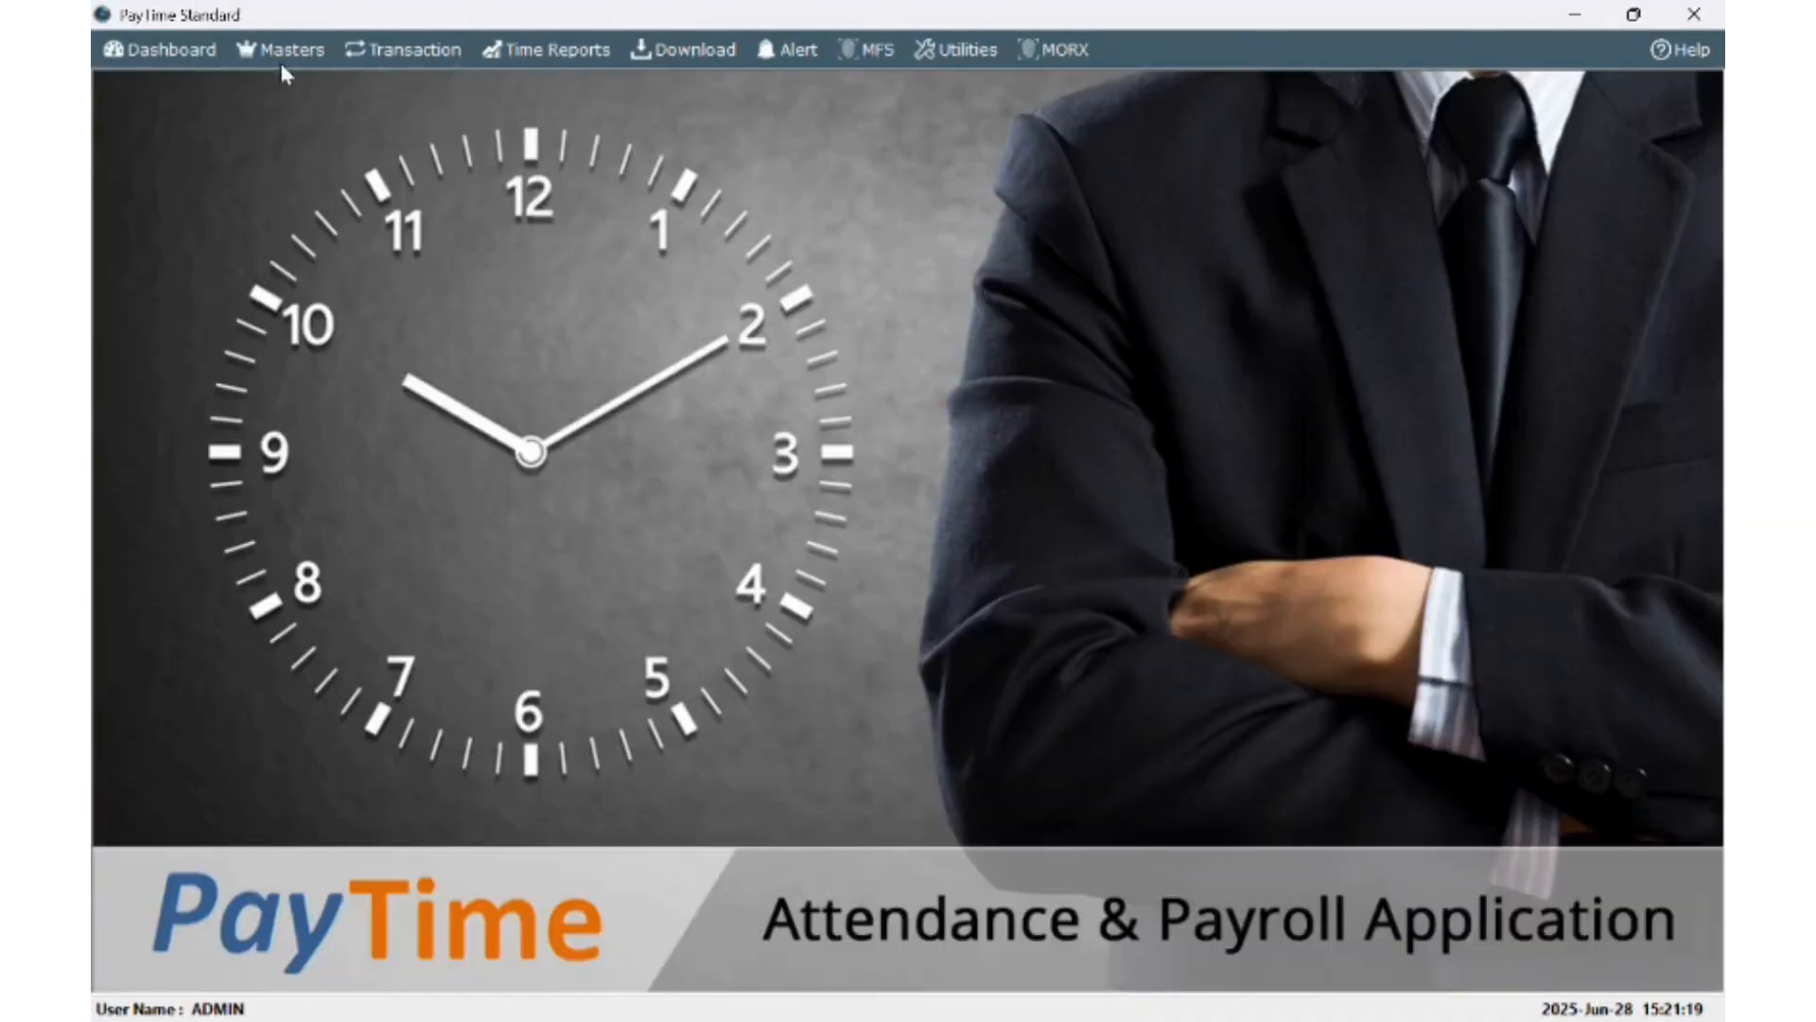
- Review the company details in Company Master, then go to Branch Master
click(293, 49)
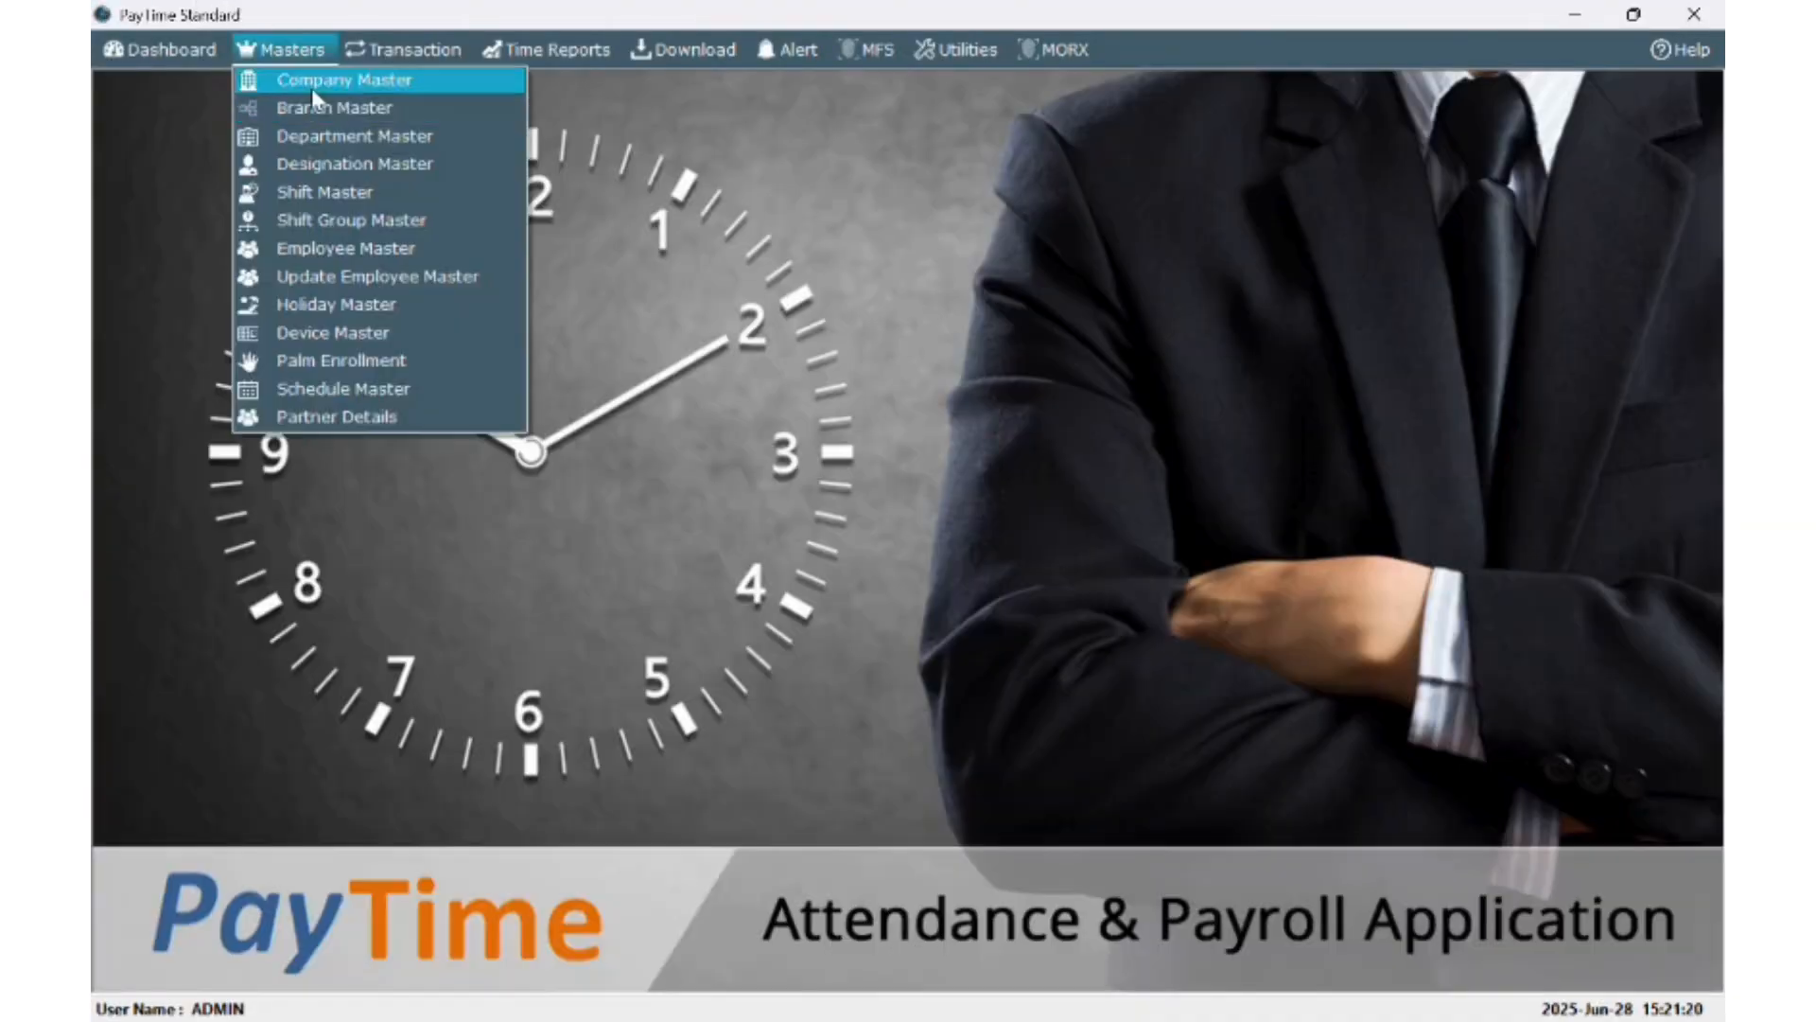
click(324, 81)
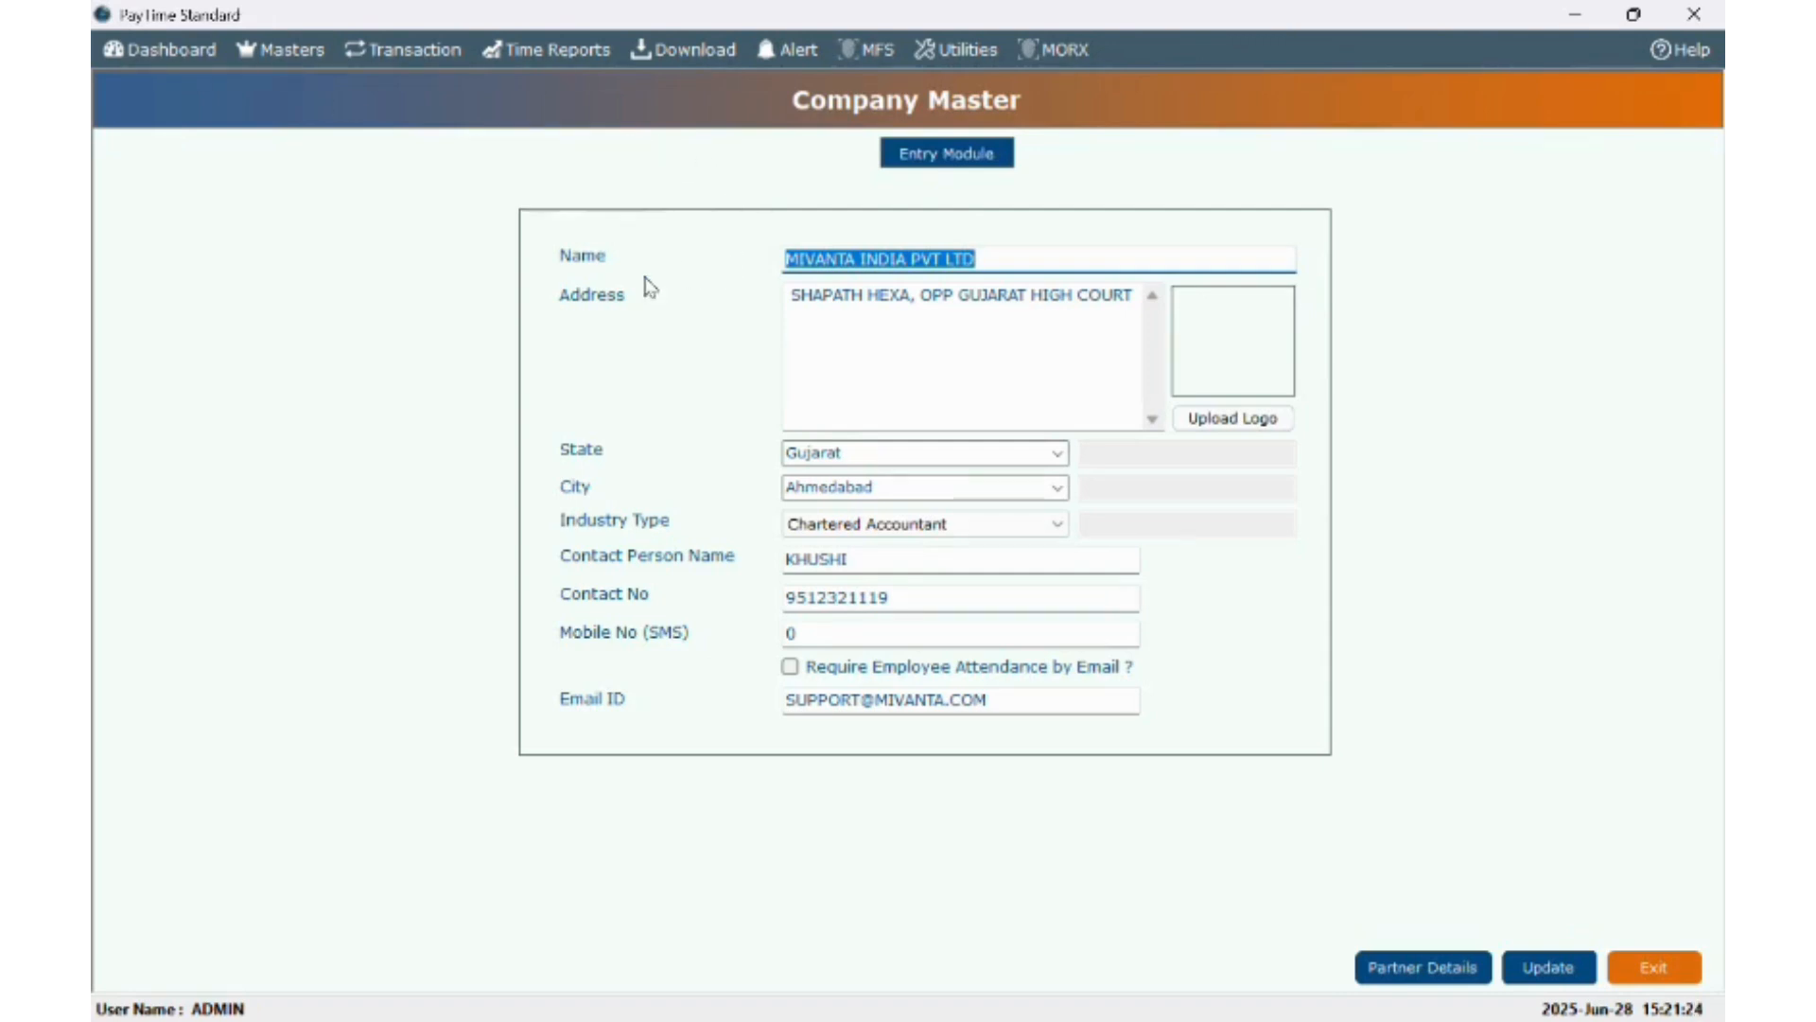
click(264, 49)
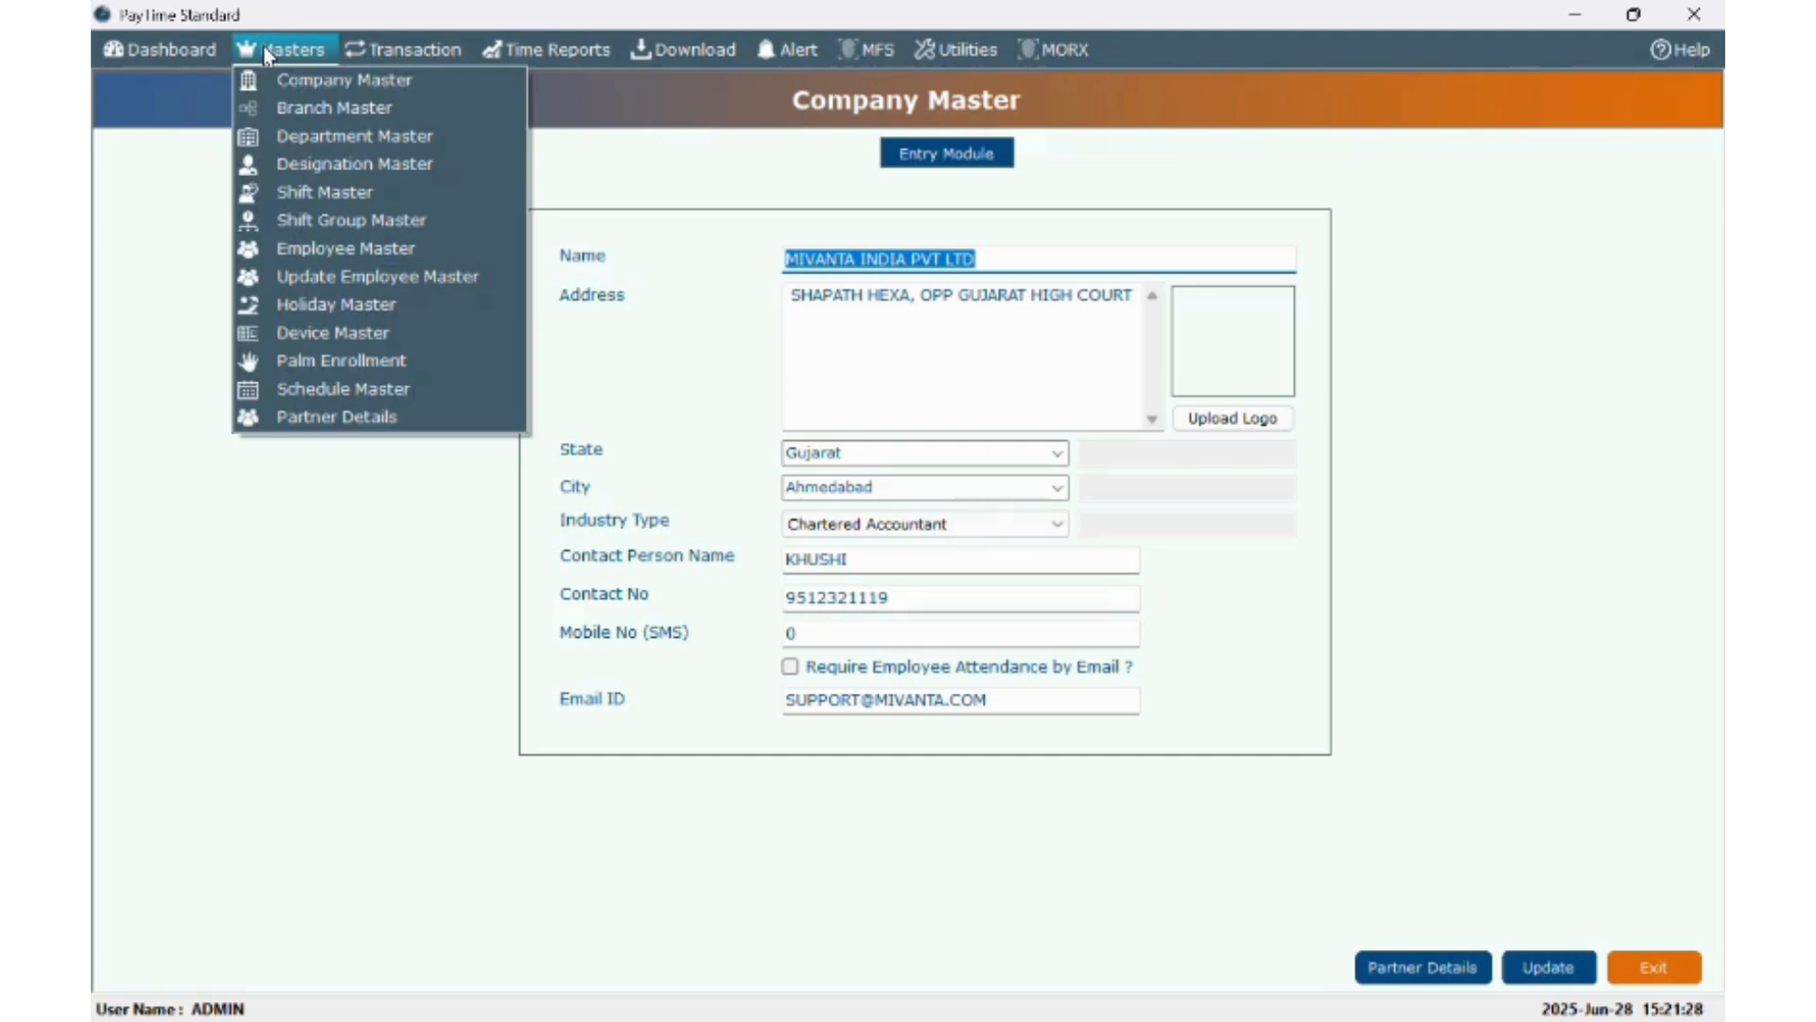
click(269, 111)
- Enter branch name SOLA with branch code 380060
click(360, 237)
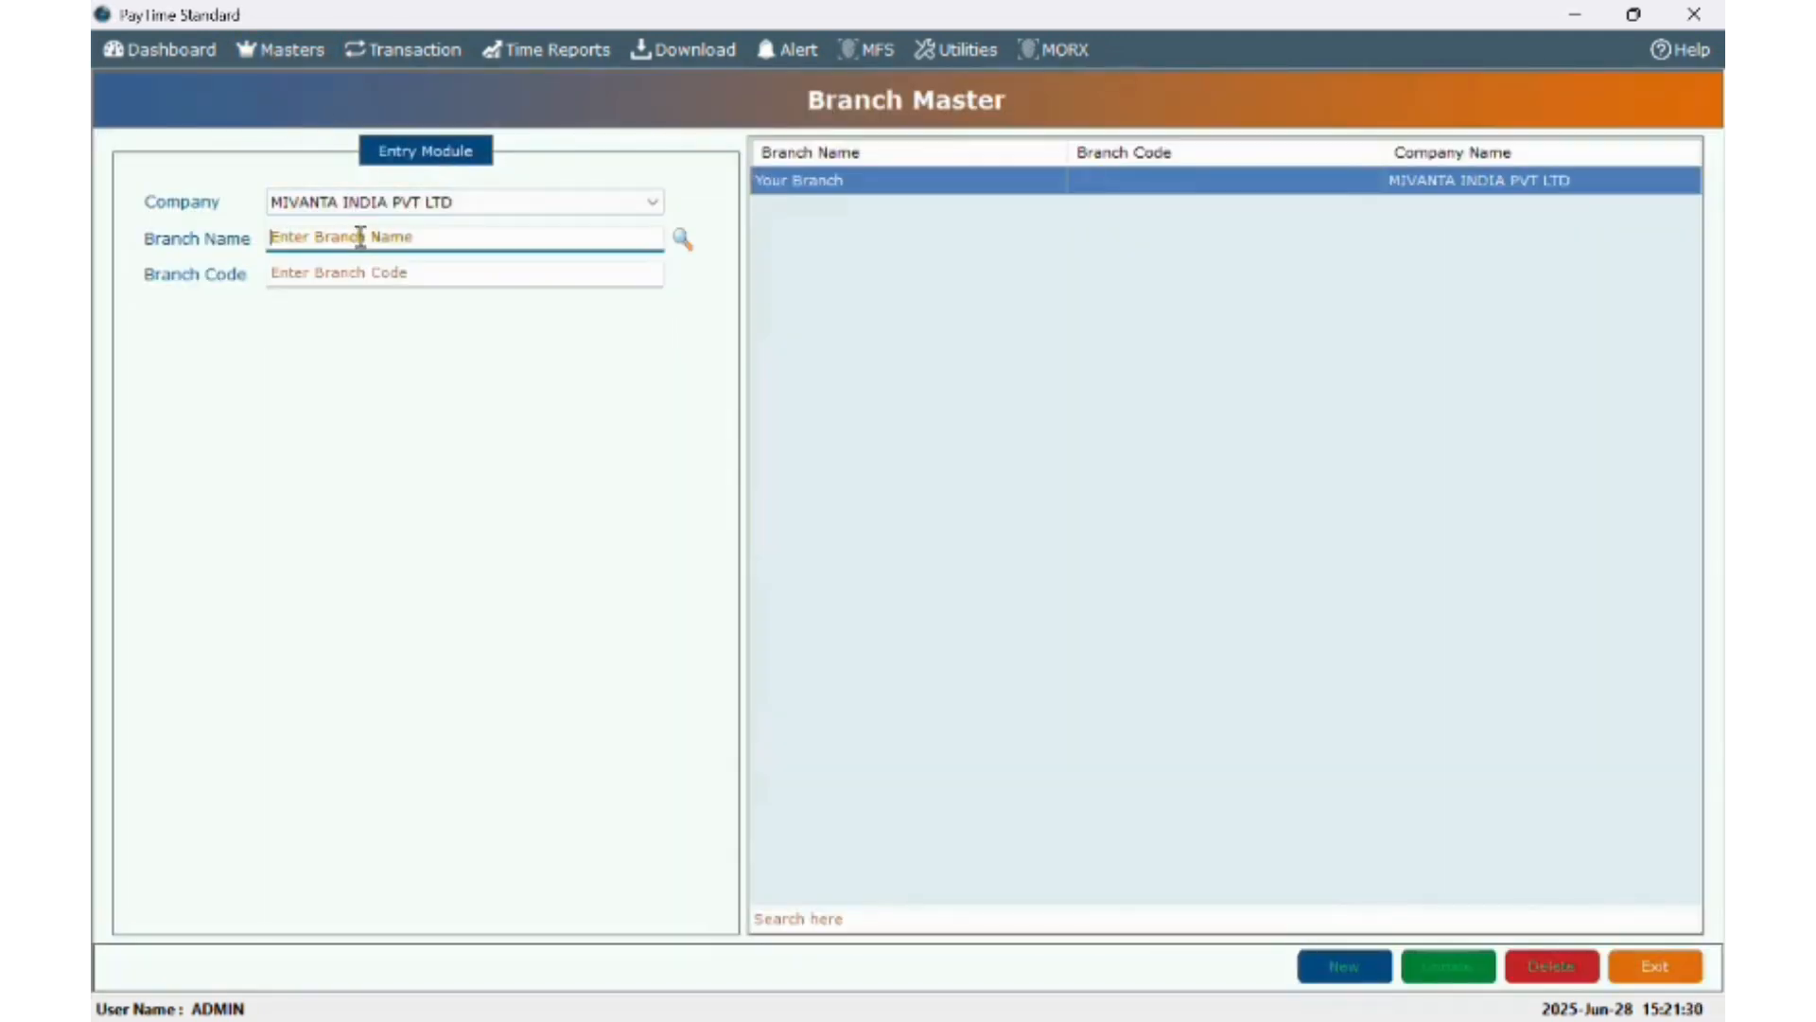
text(SOLA)
click(383, 275)
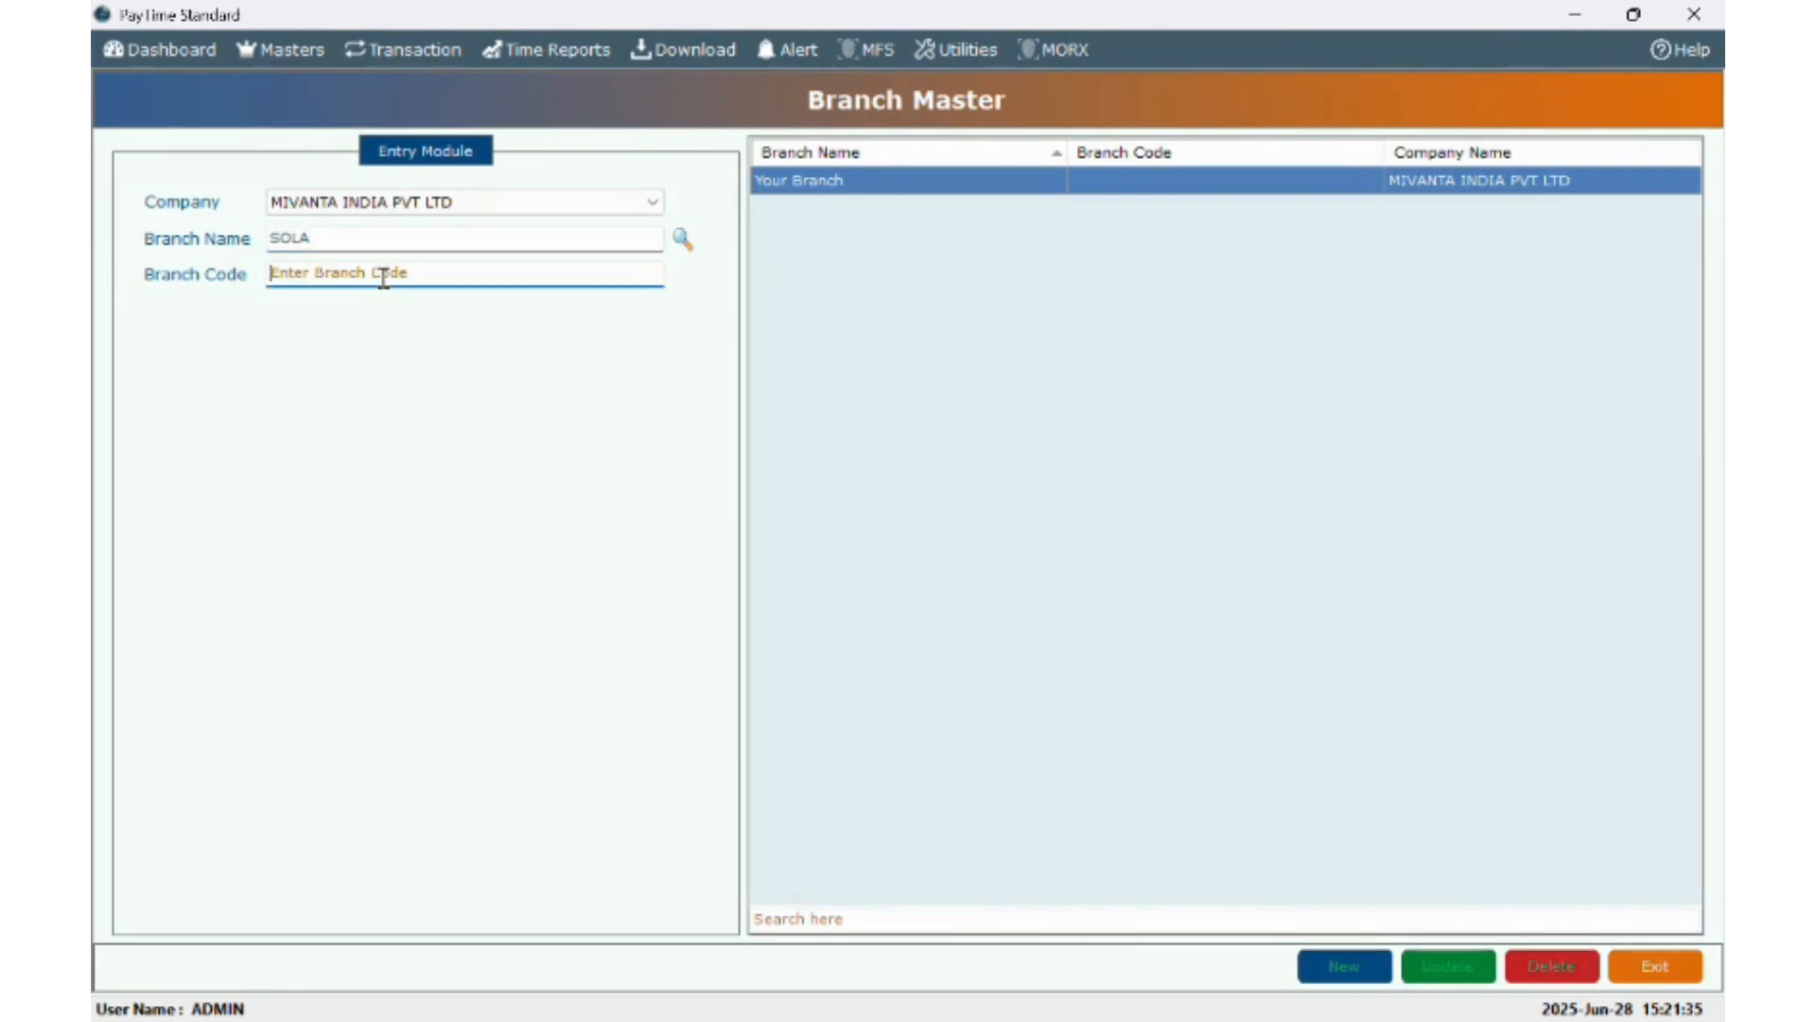
text(380060)
- Rename the existing Your Branch record to SOLA with code 380060 and attempt the update
click(804, 185)
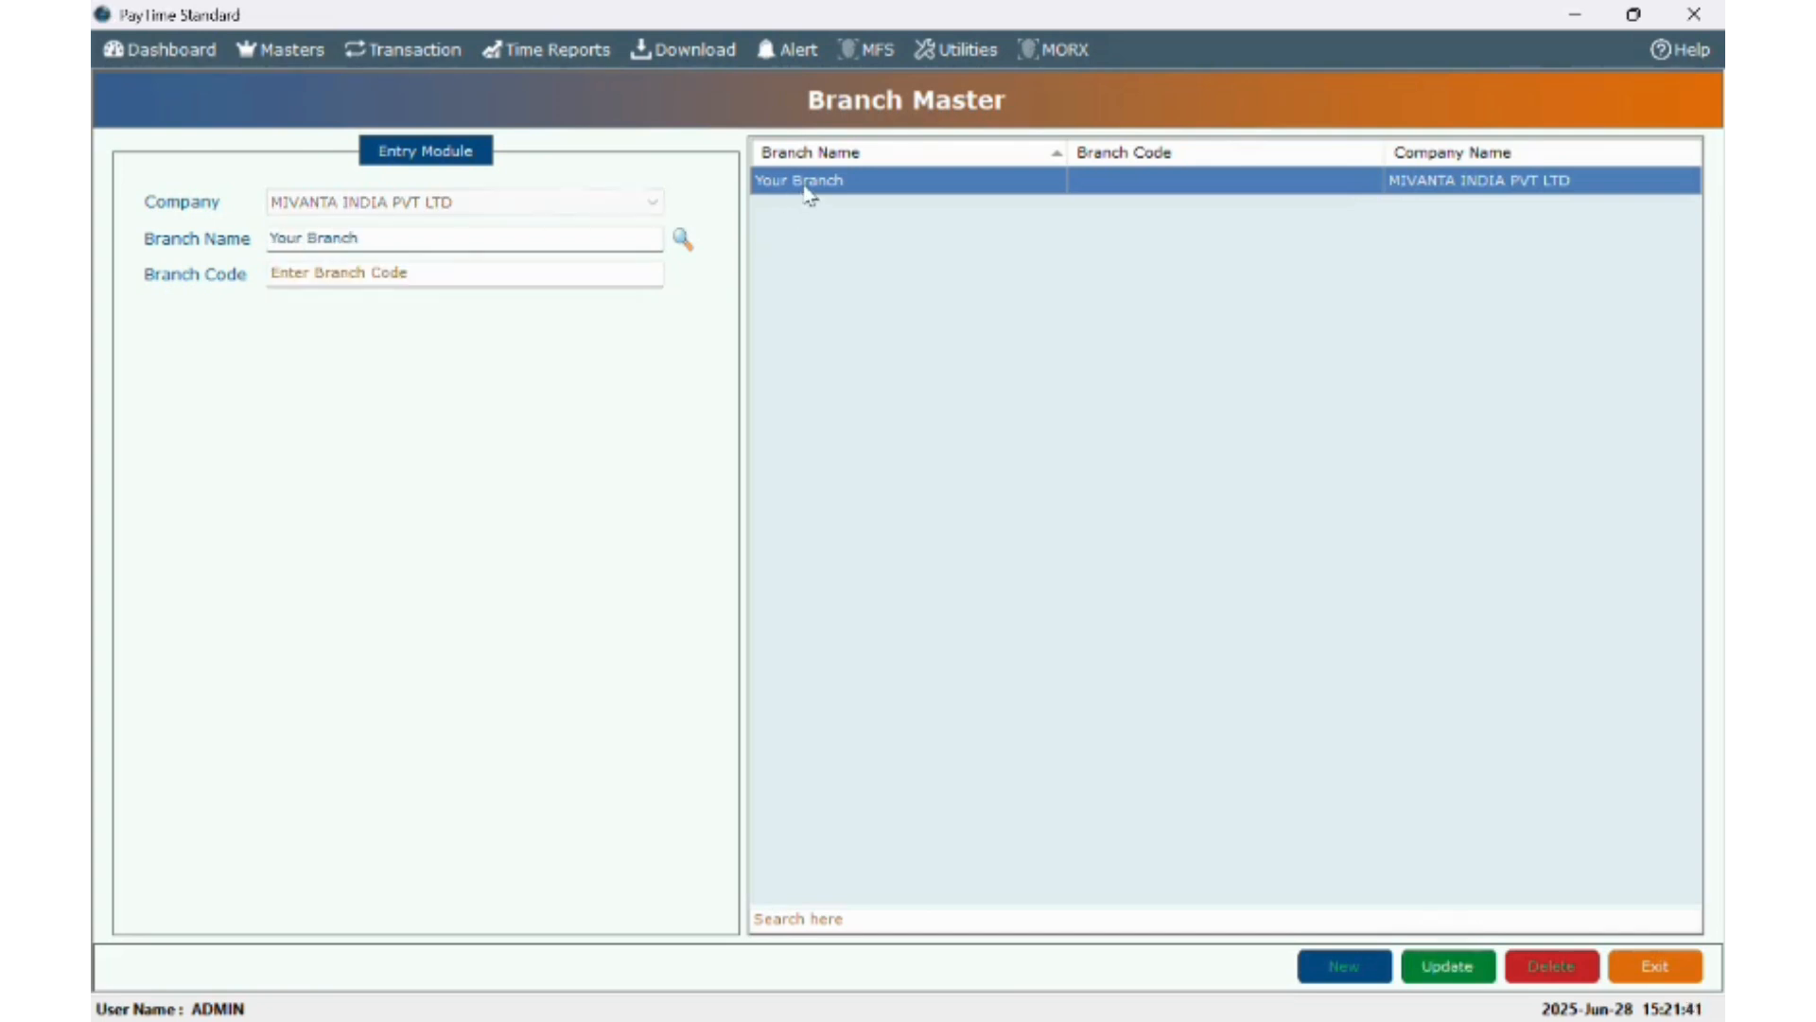
drag(389, 239, 95, 271)
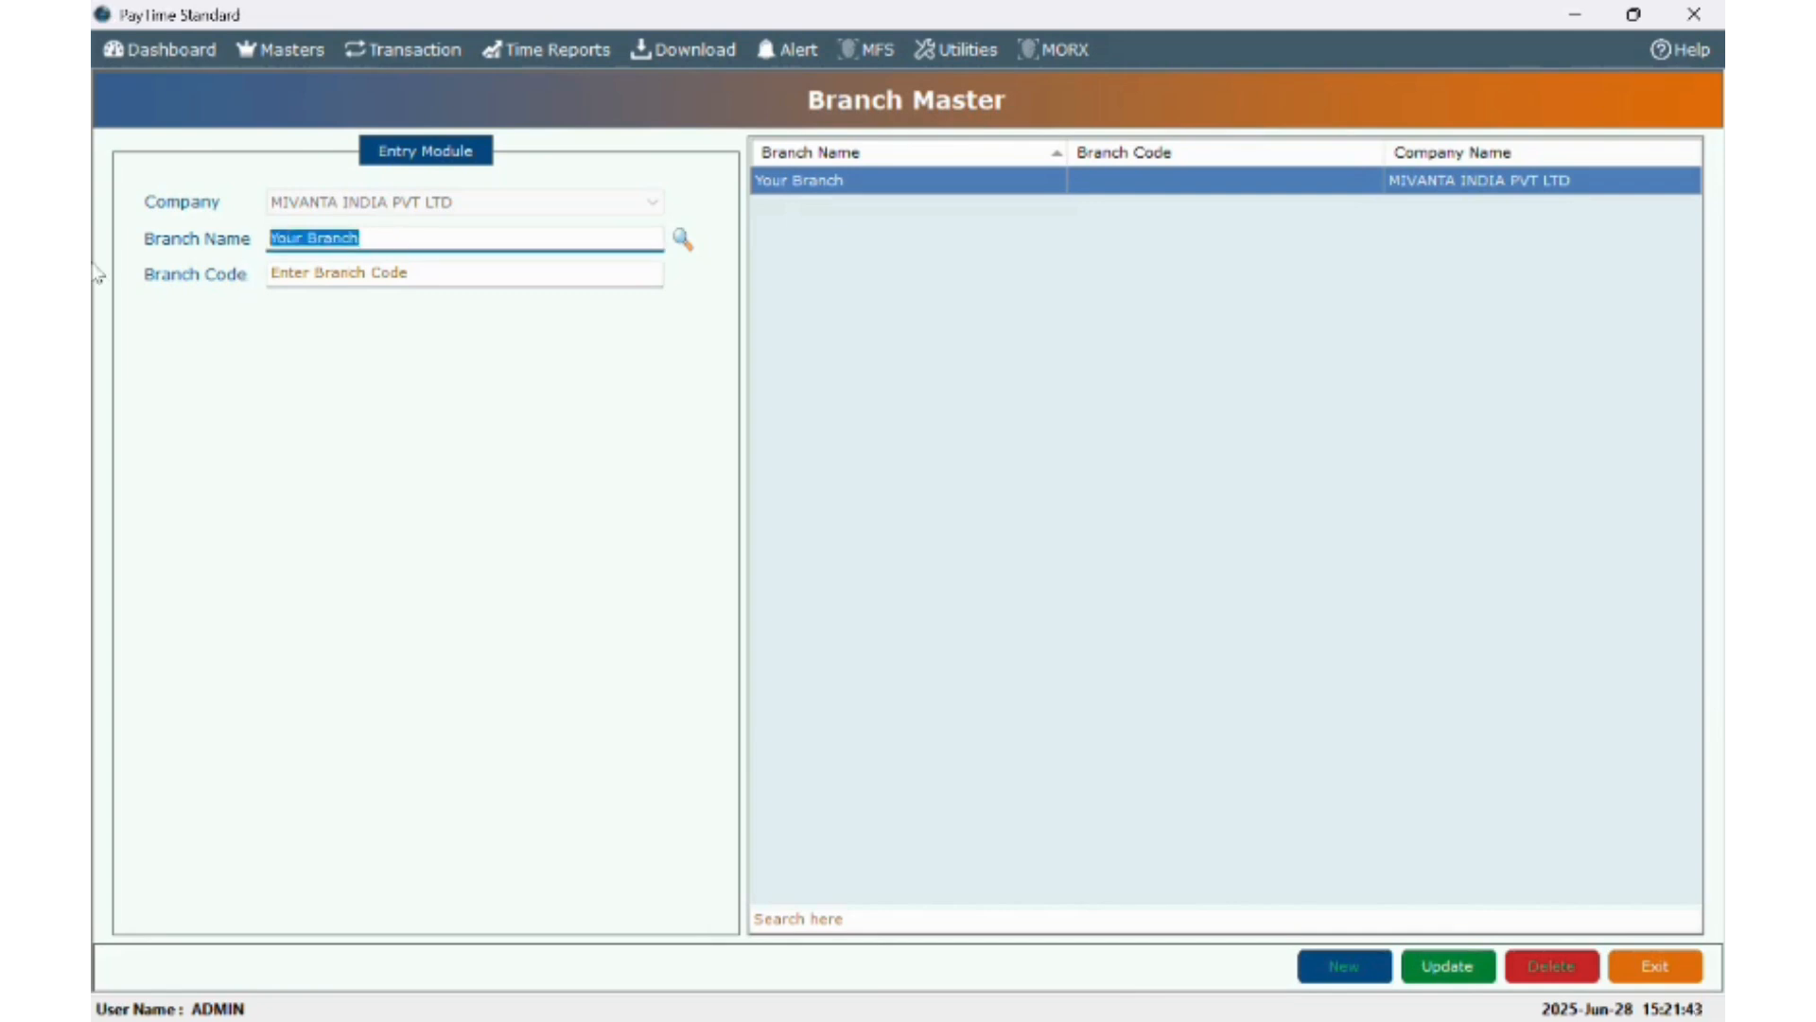
key(BackSpace)
text(SOLA)
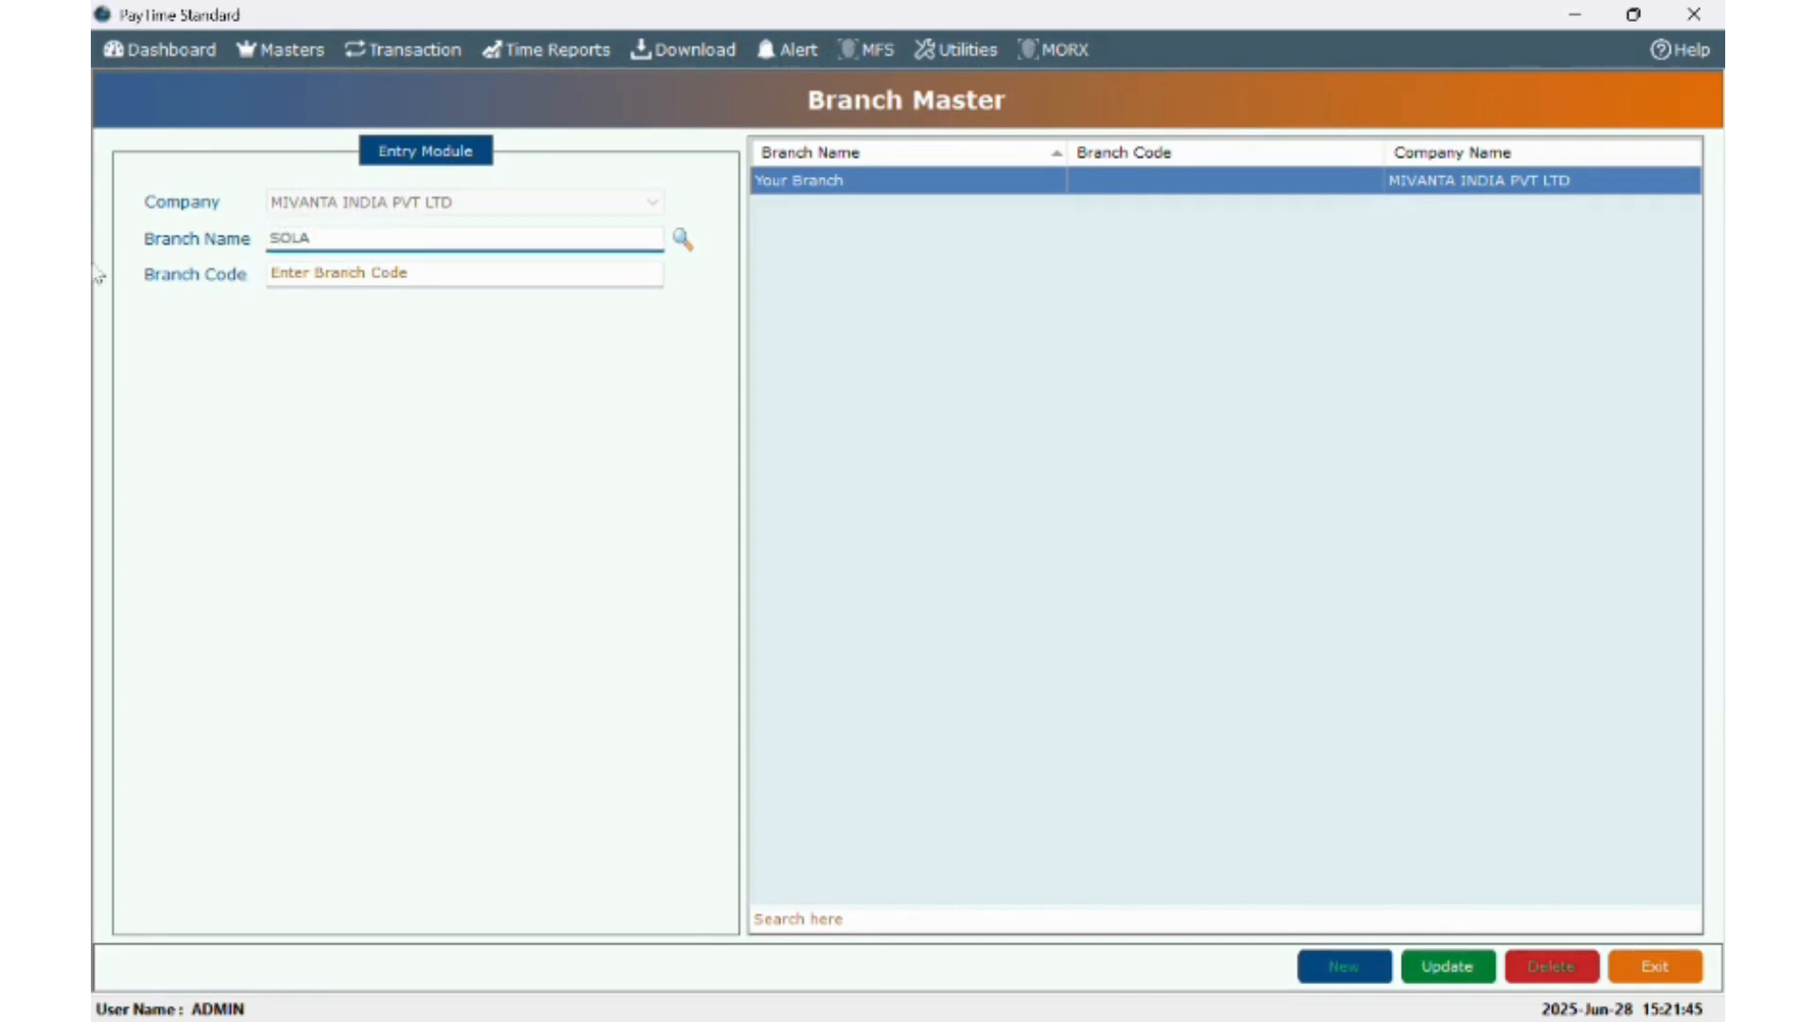
click(334, 276)
text(3)
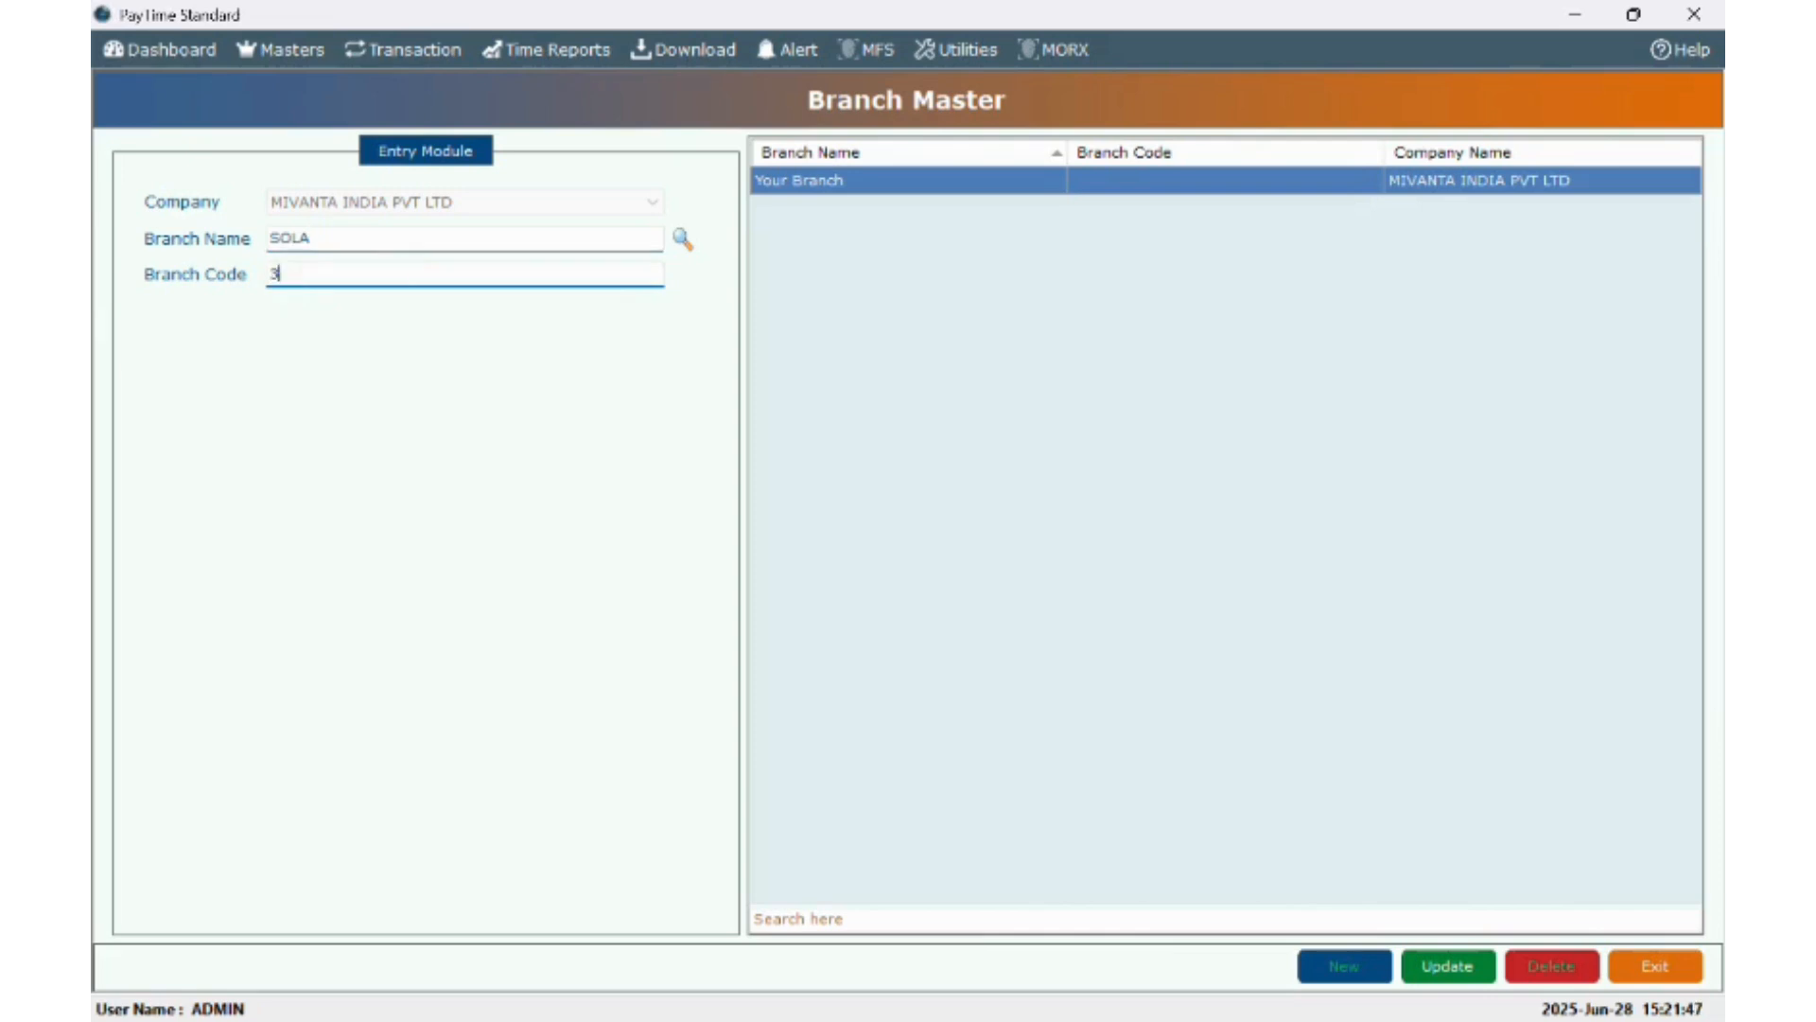
text(80060)
click(1447, 966)
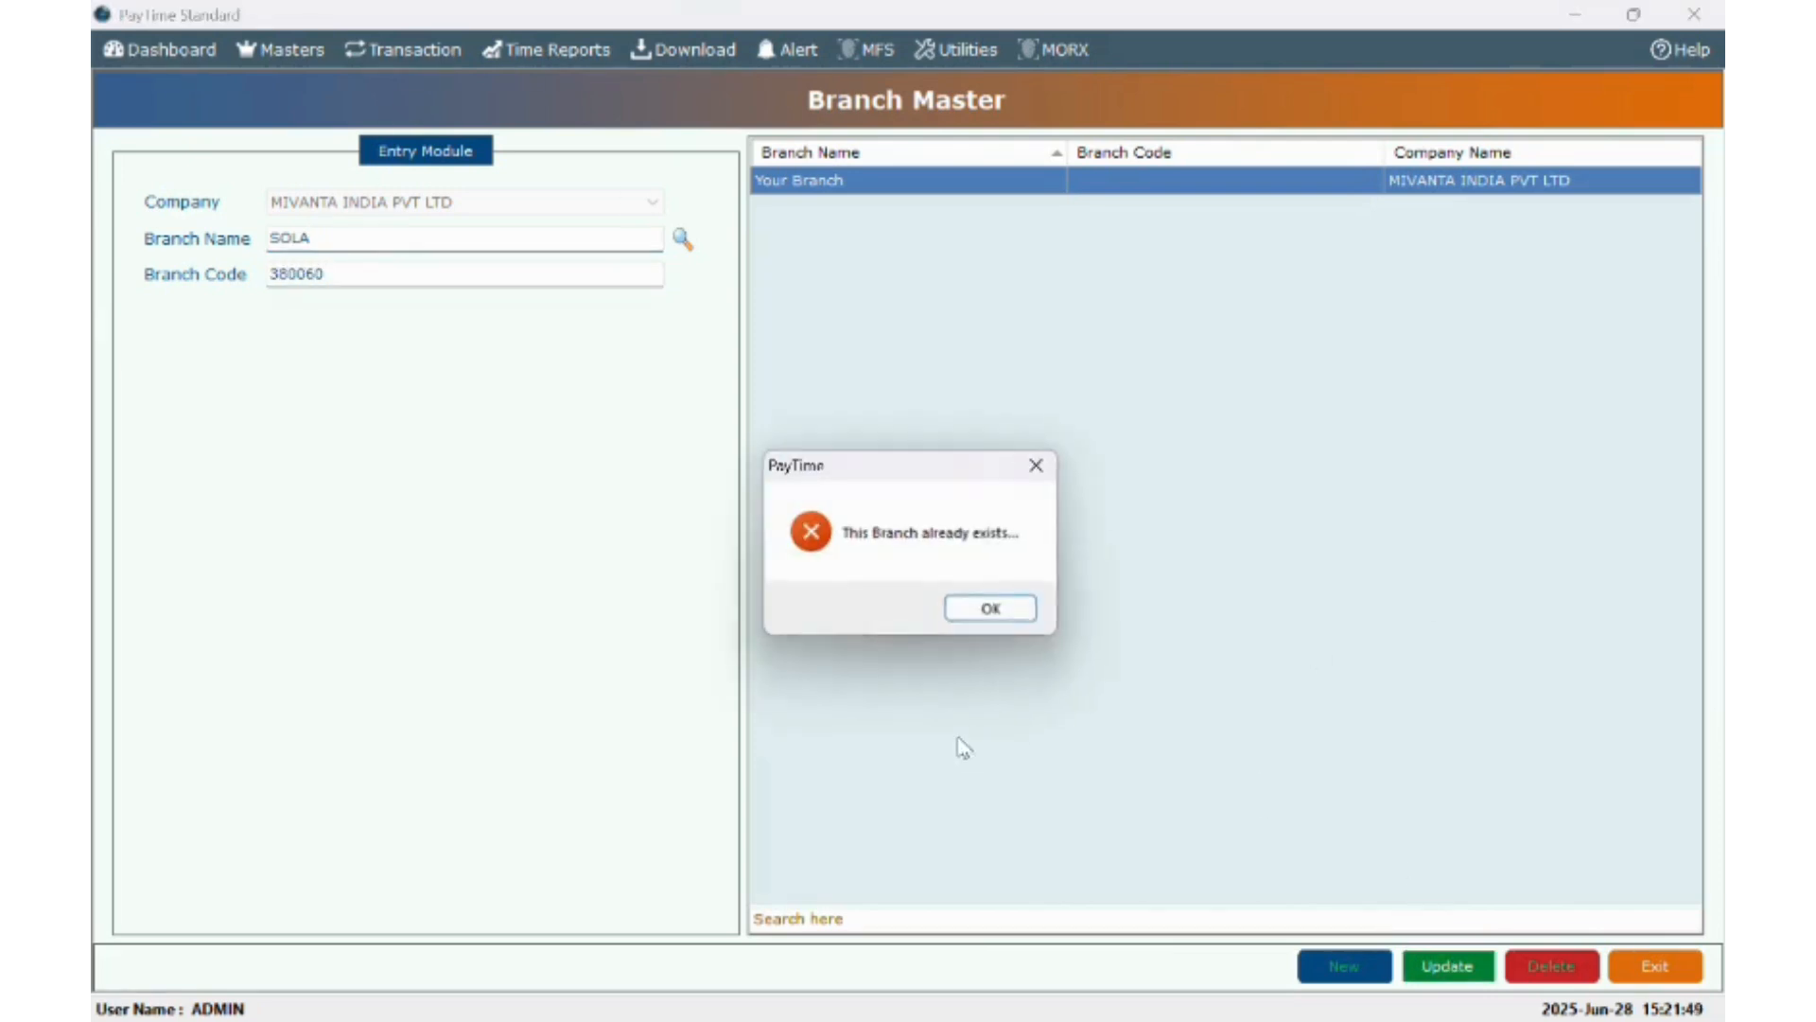
click(980, 611)
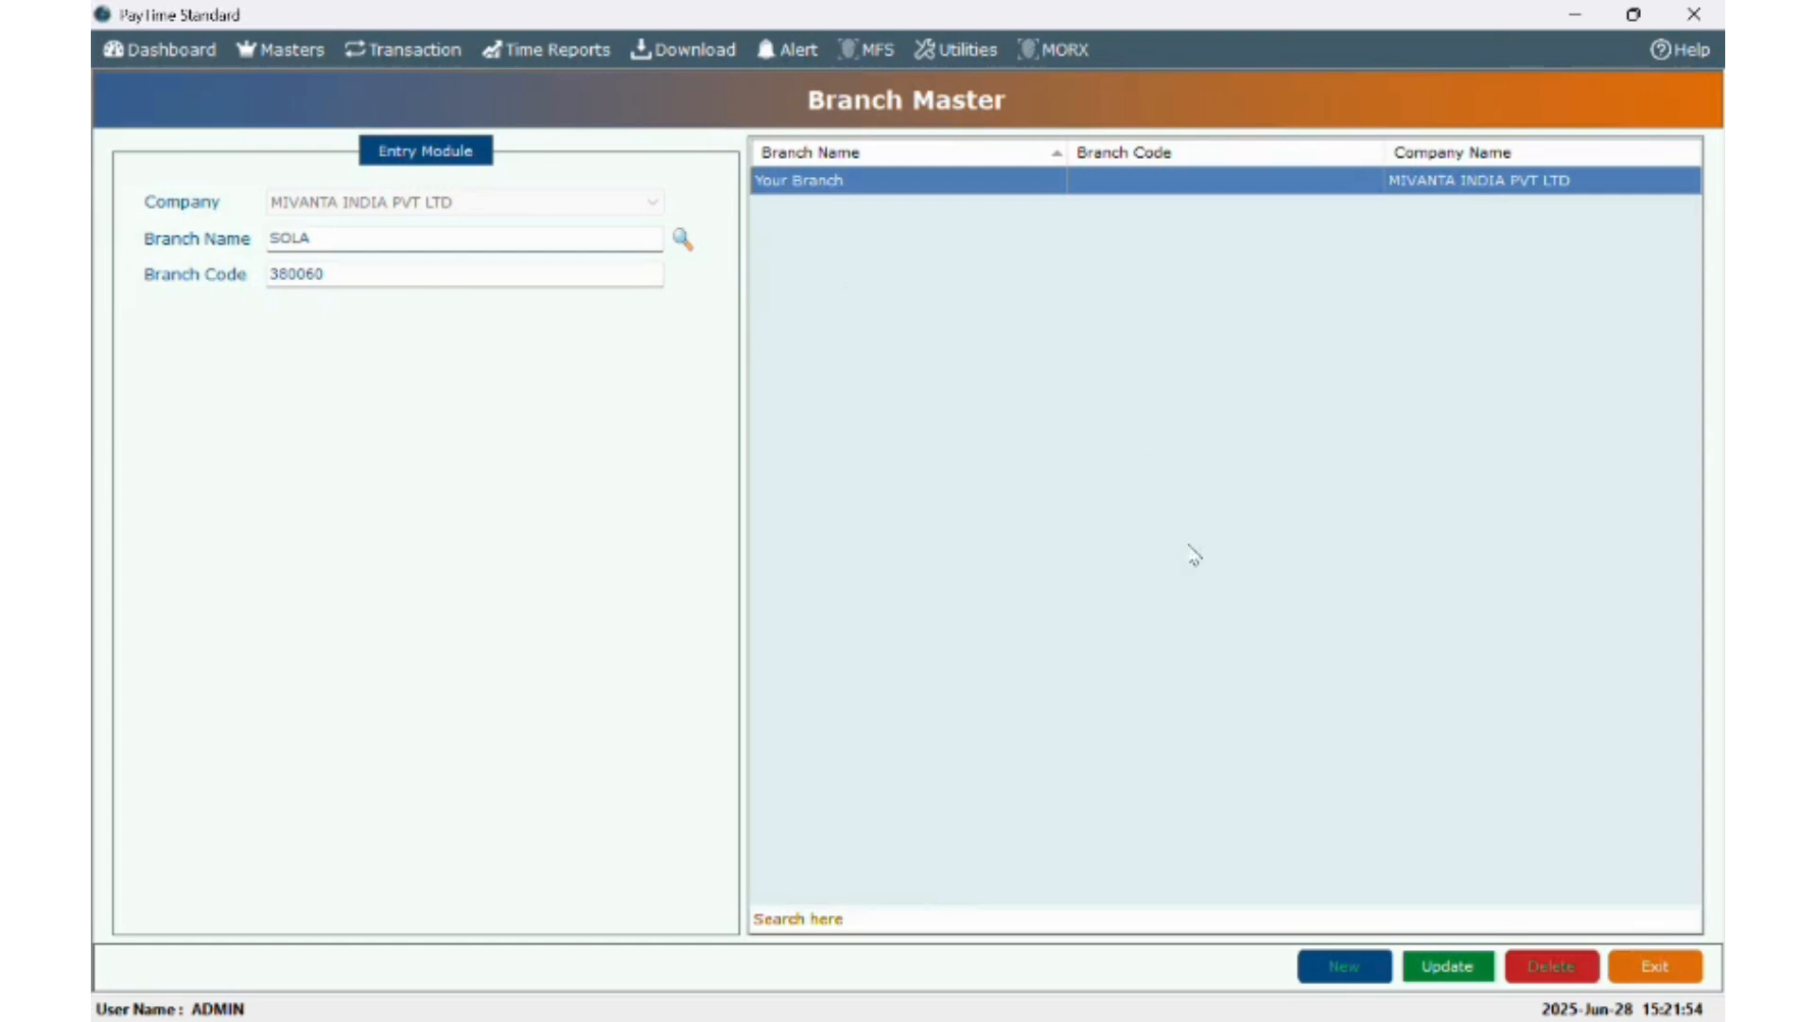
- Change the branch name to SOLA-1 and save the update
click(281, 51)
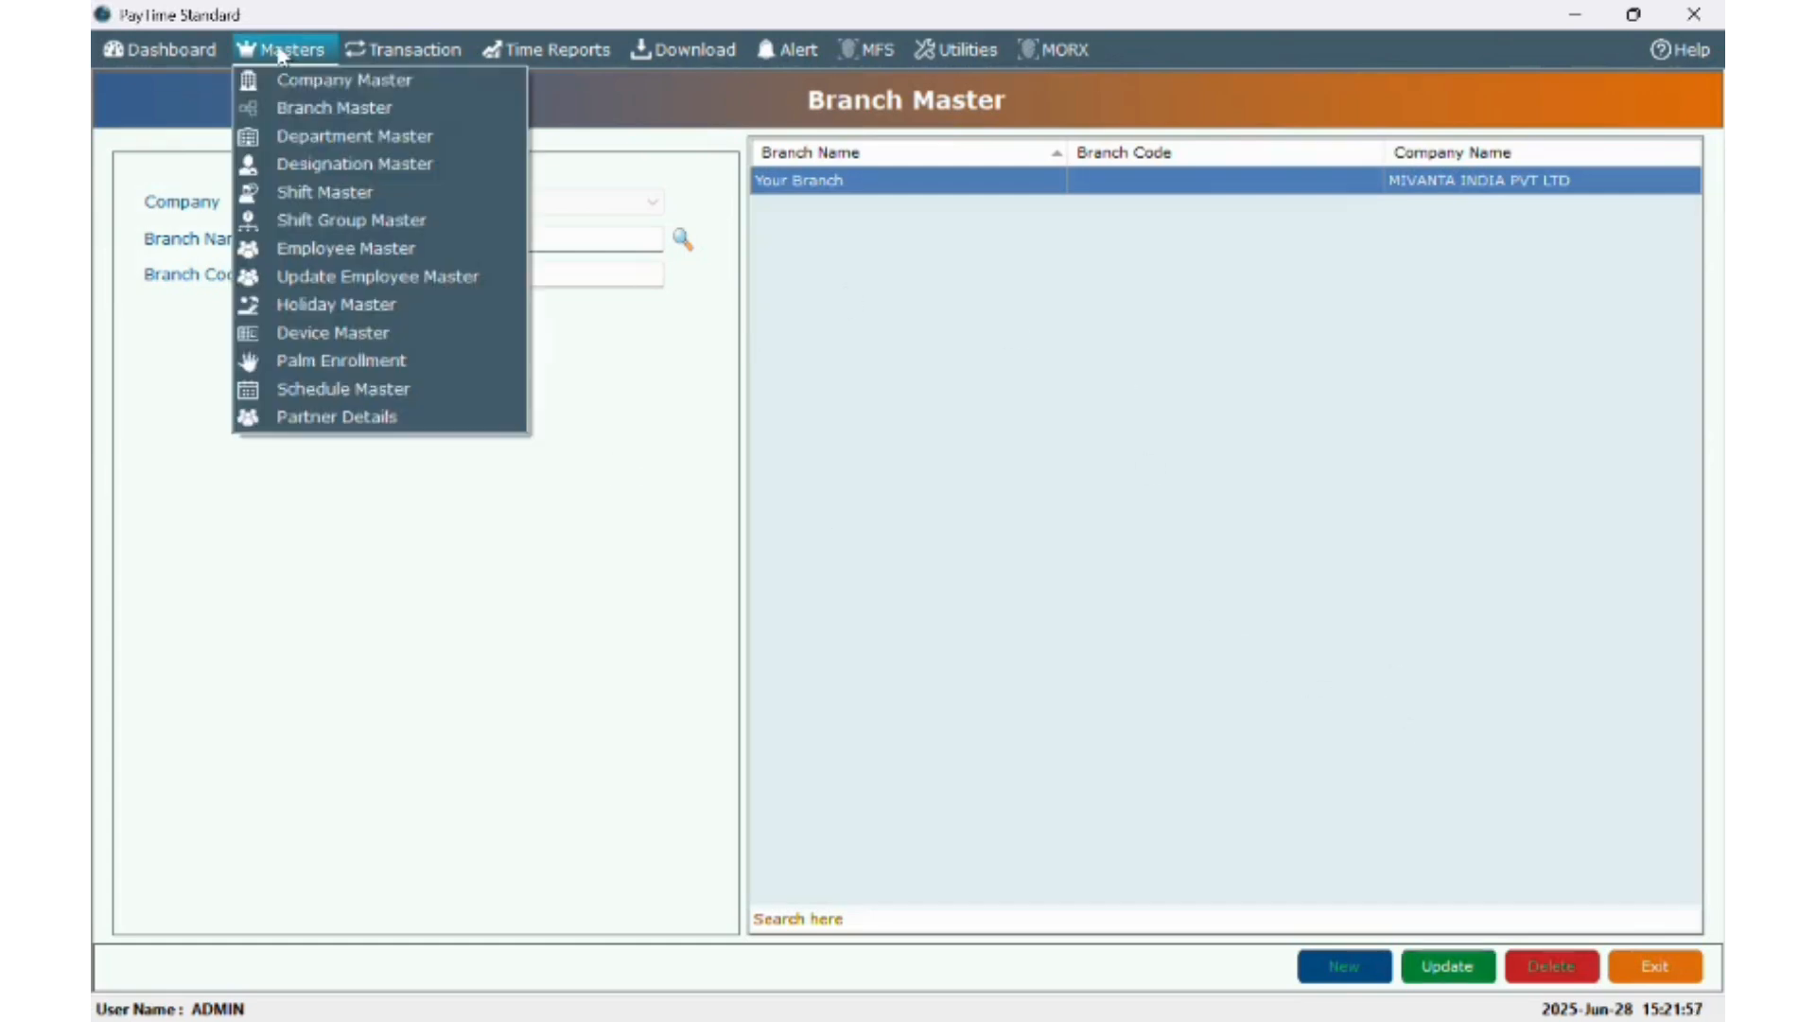
click(719, 369)
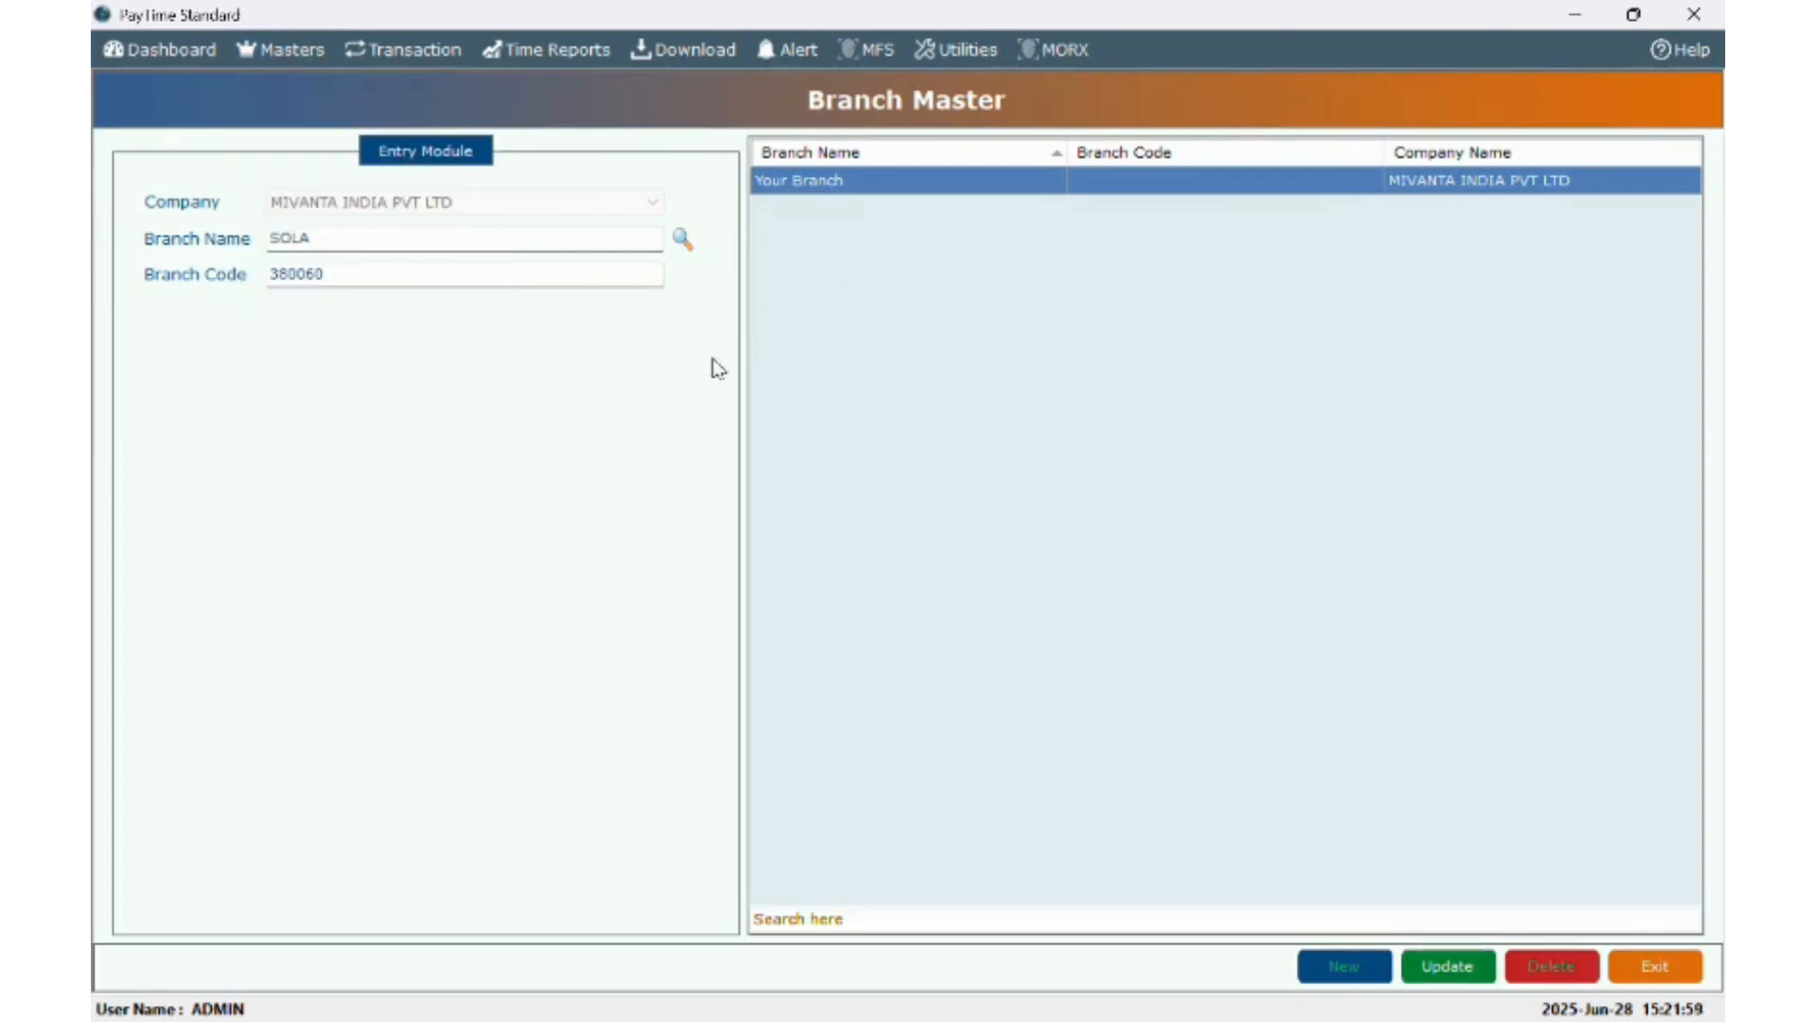
click(442, 237)
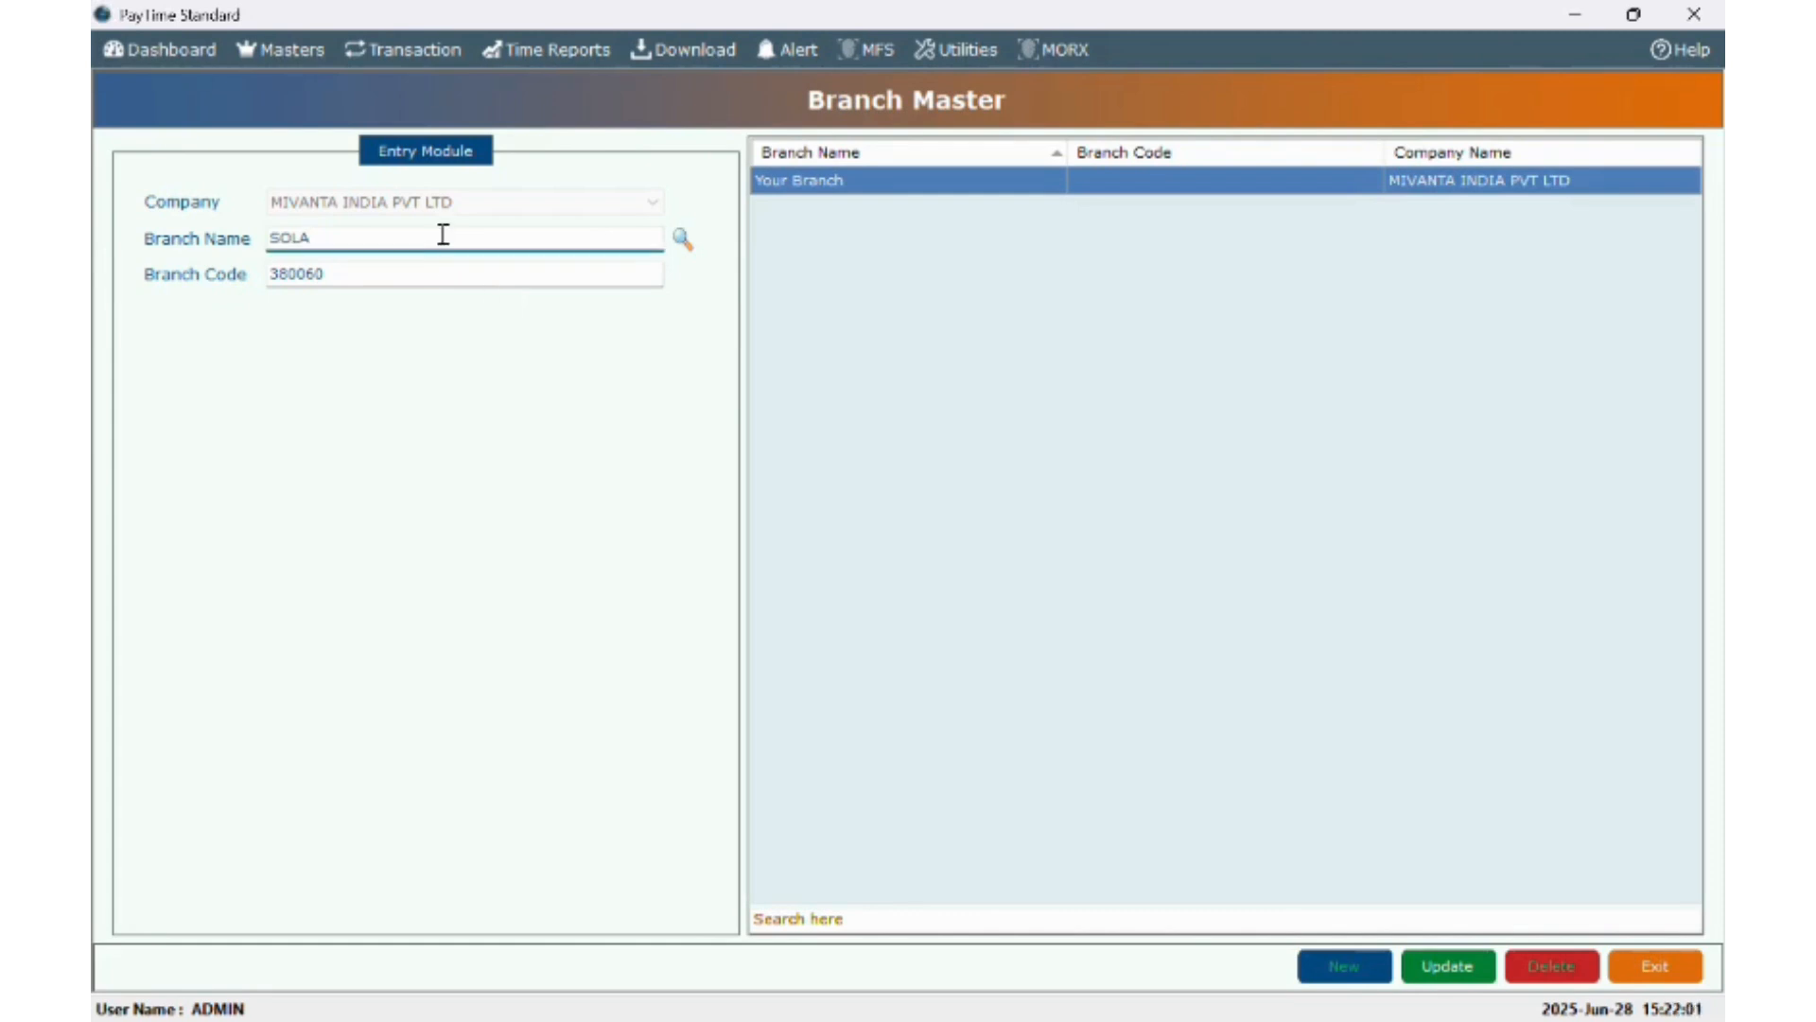
text(-1)
click(1447, 979)
click(975, 611)
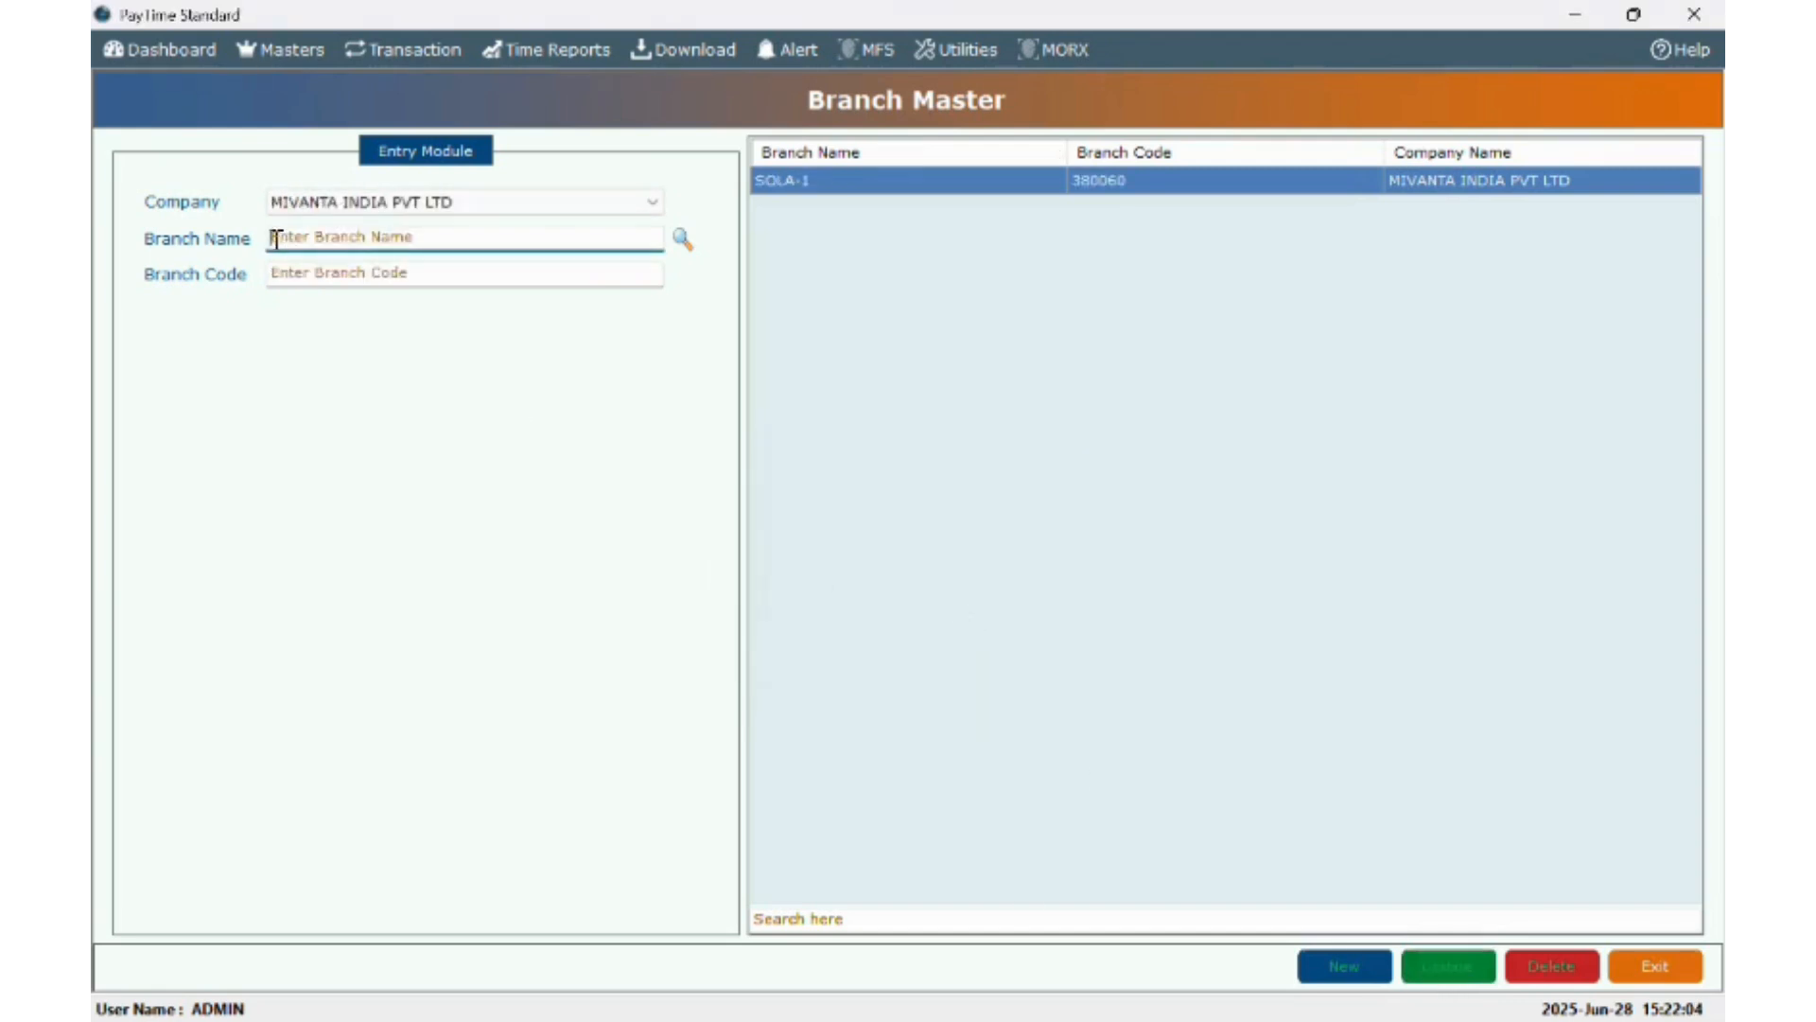
click(277, 52)
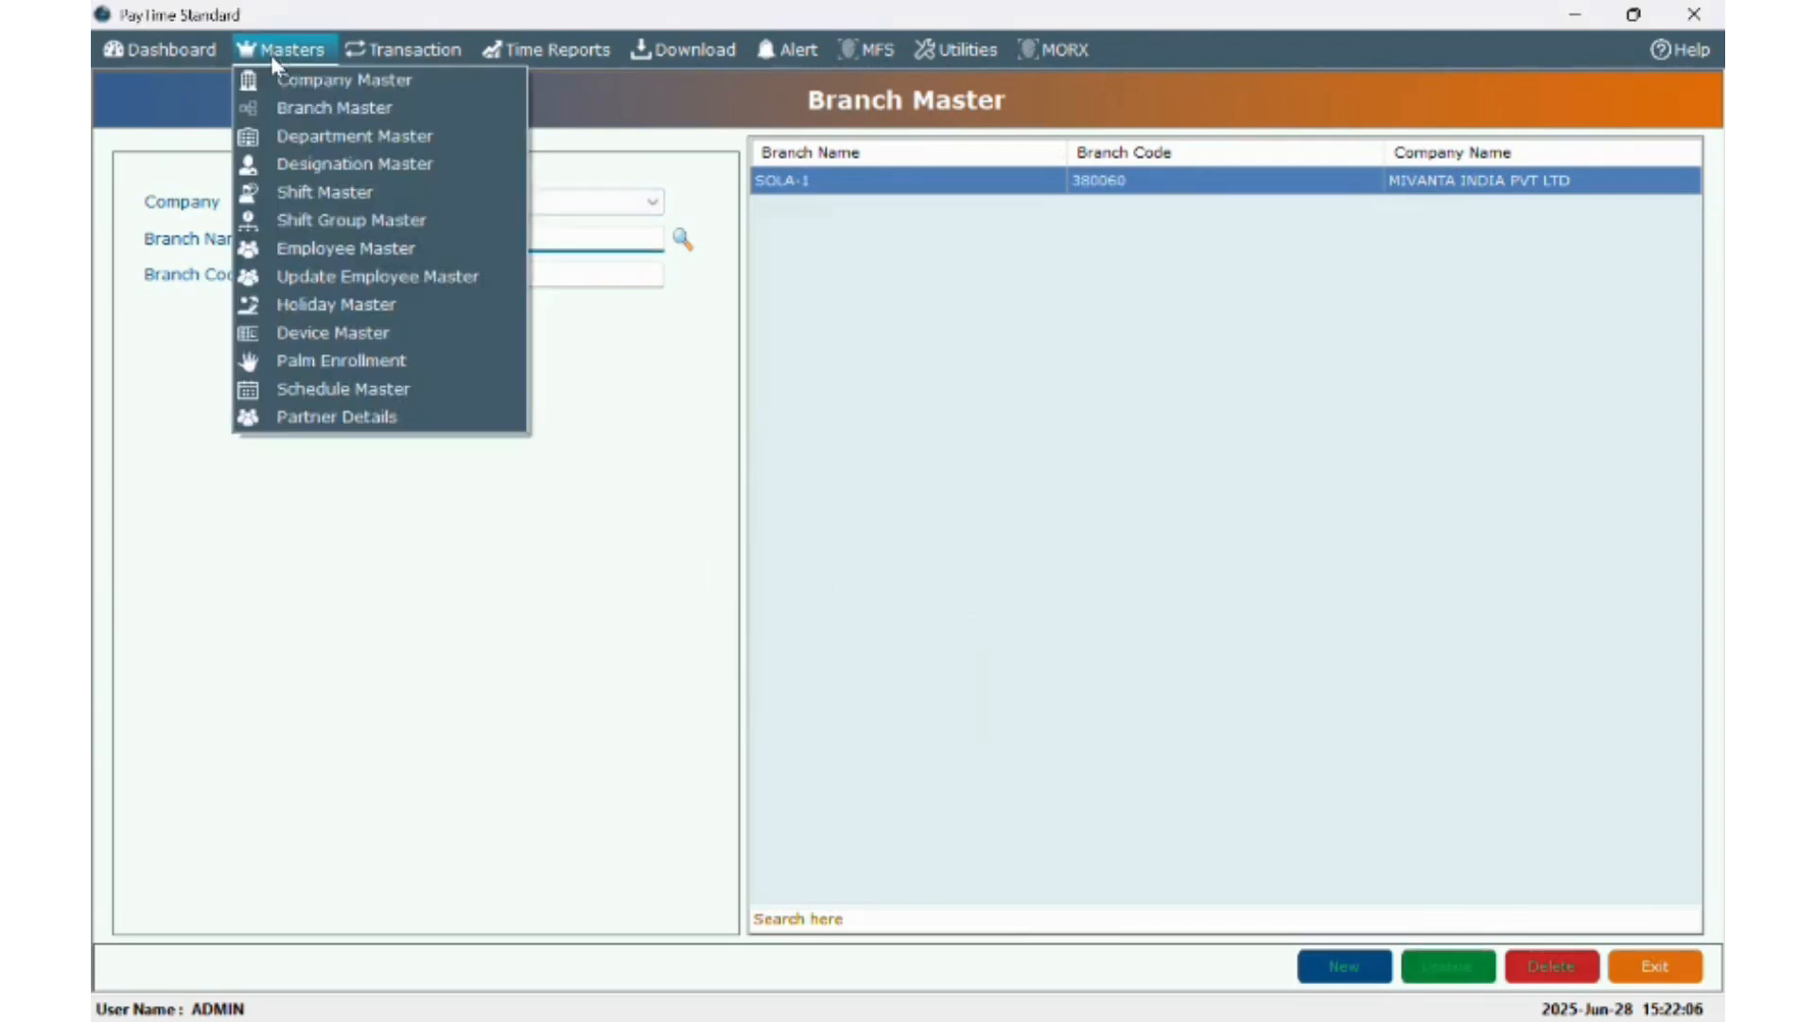
- Create and save a new department named TECHANICAL TEAM
click(274, 136)
click(339, 194)
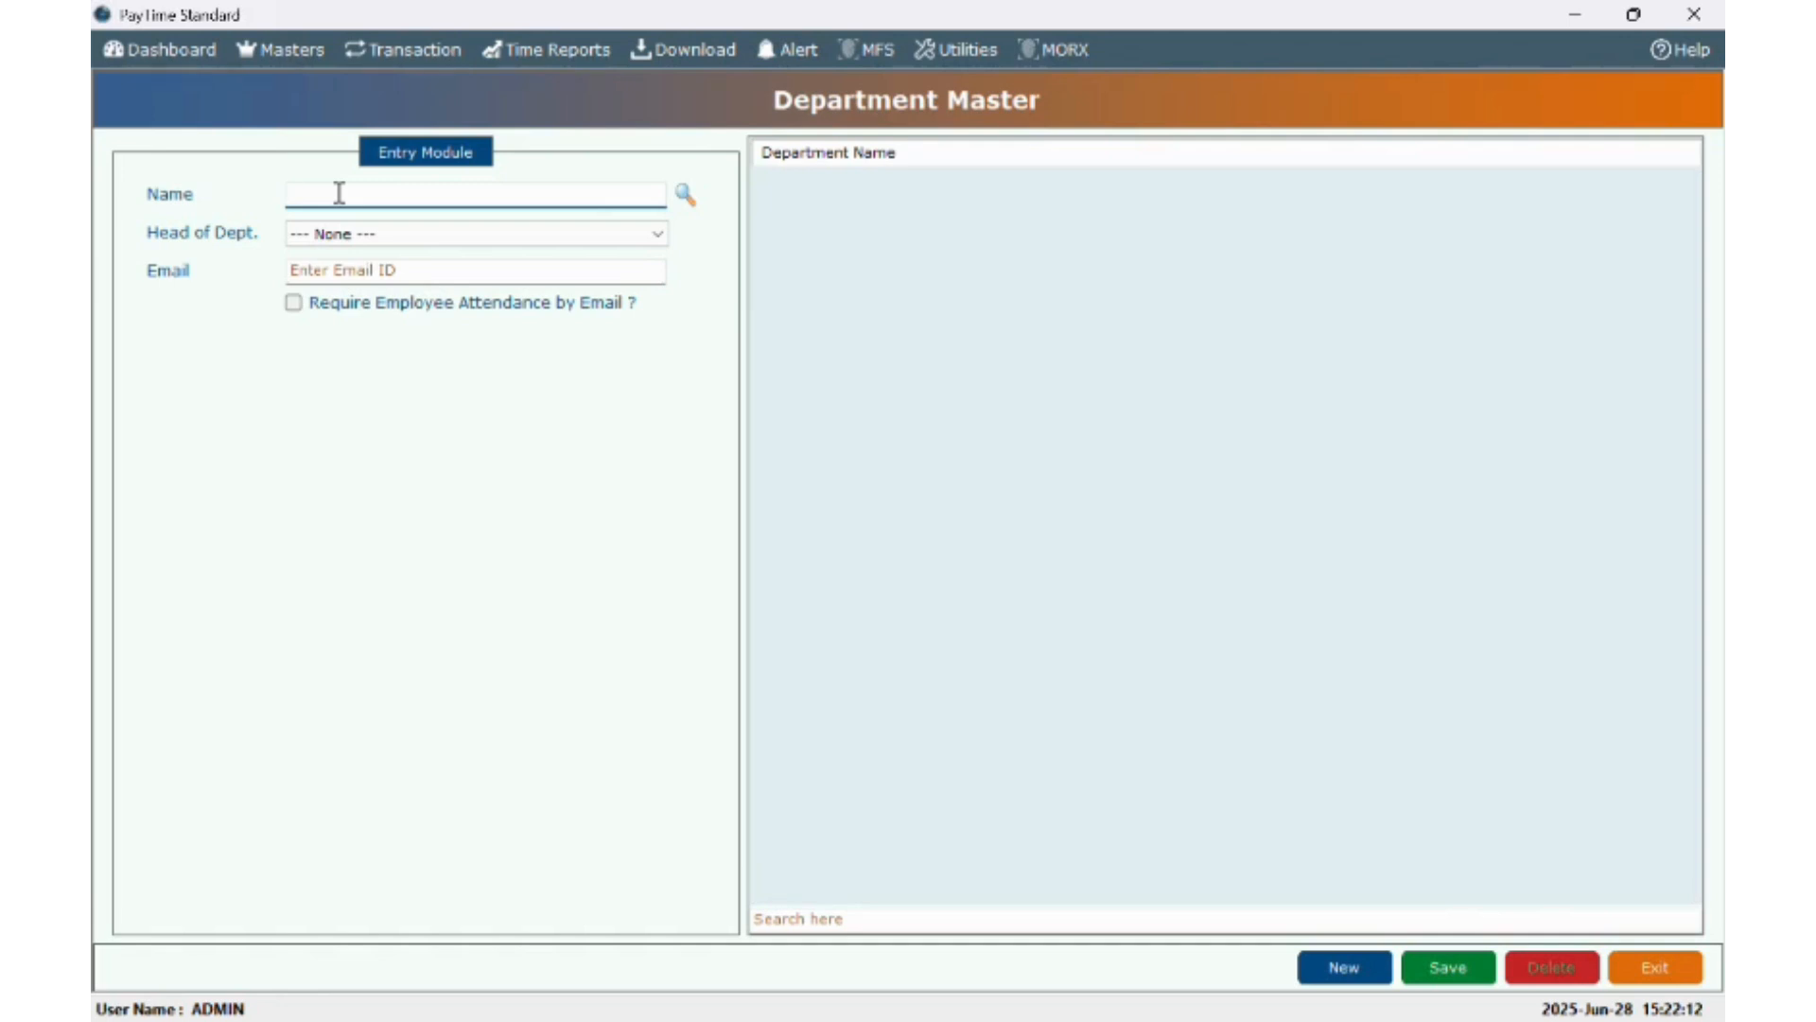
text(TECHANICAL DEAPART)
key(BackSpace)
key(BackSpace)
key(BackSpace)
key(BackSpace)
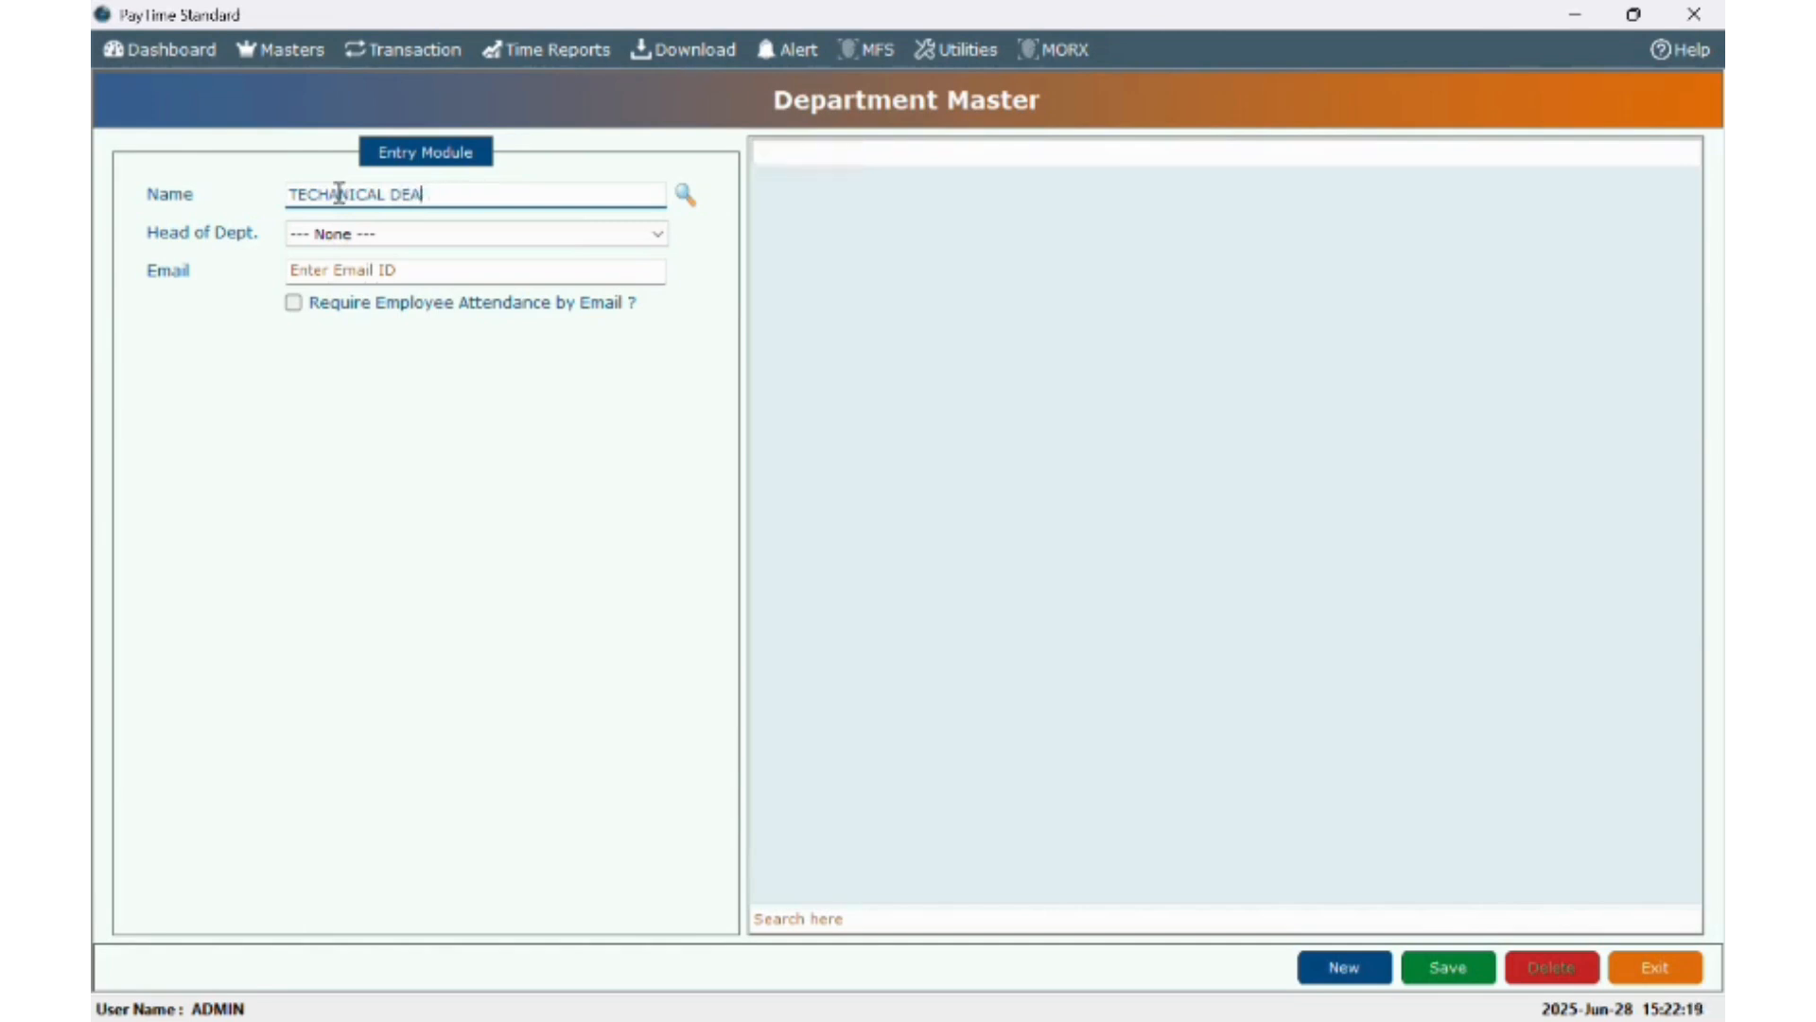
key(BackSpace)
key(BackSpace)
key(BackSpace)
text(TEA)
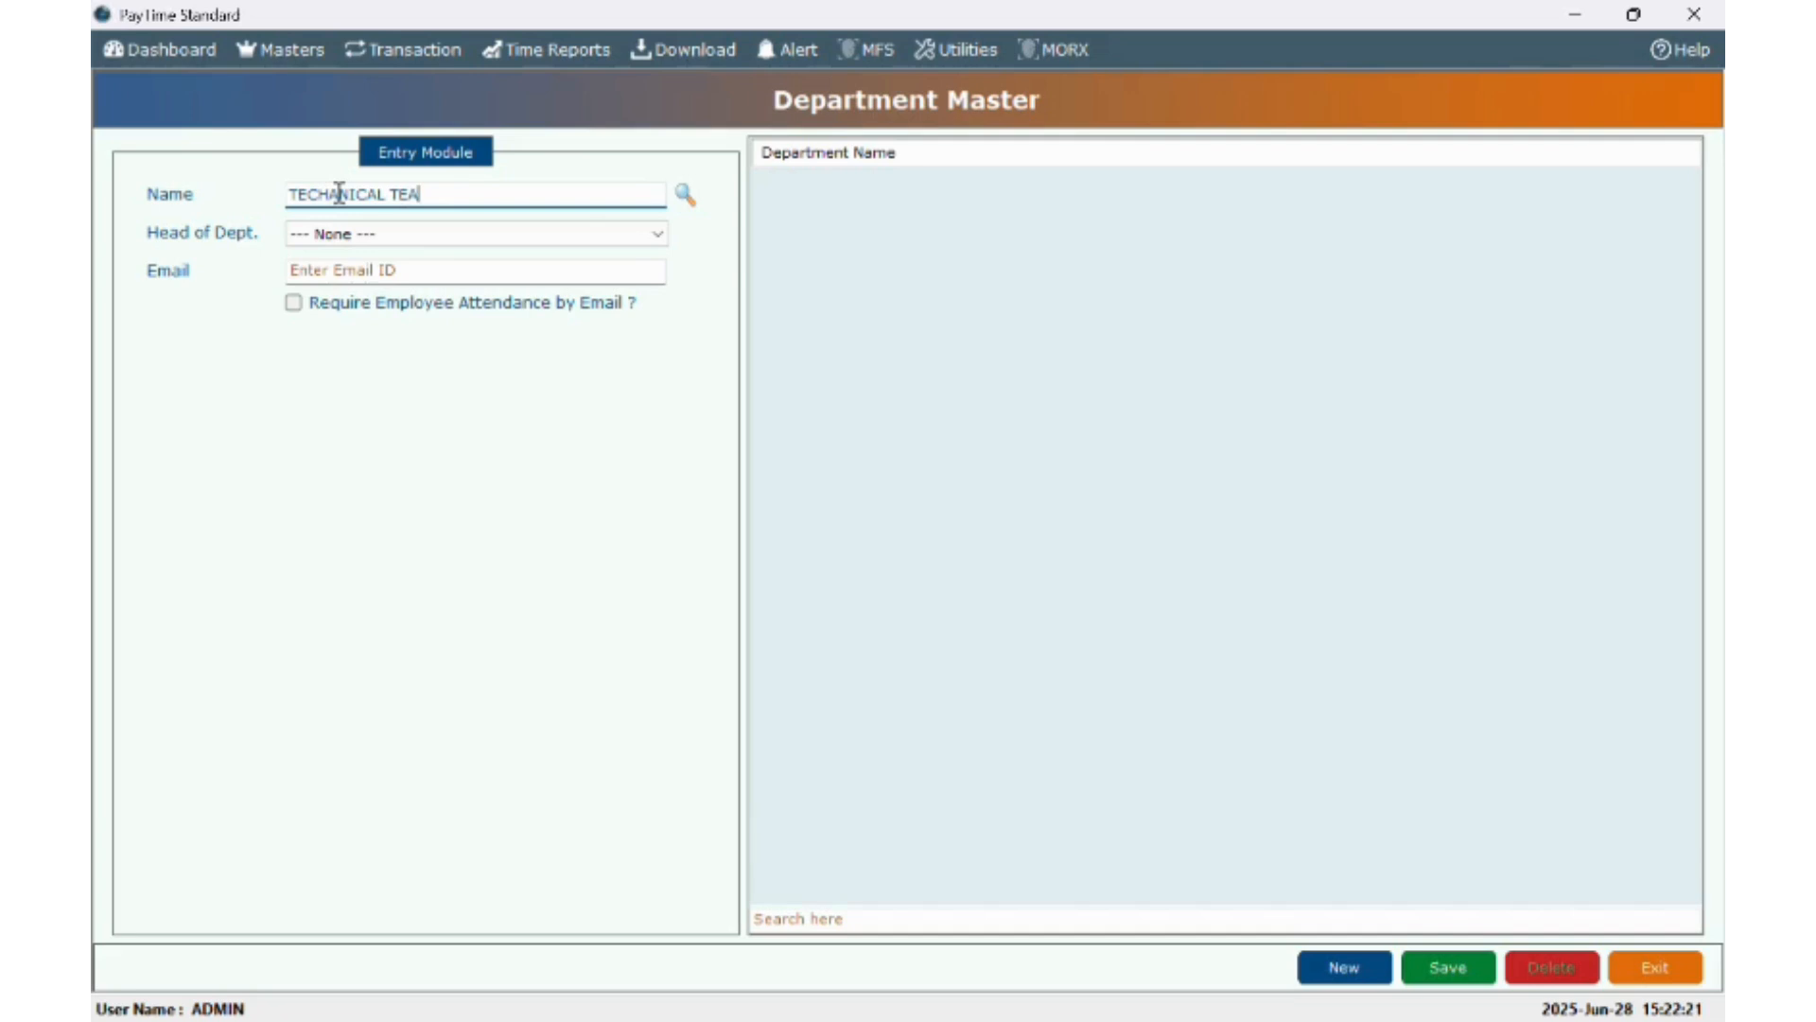
text(M)
click(379, 269)
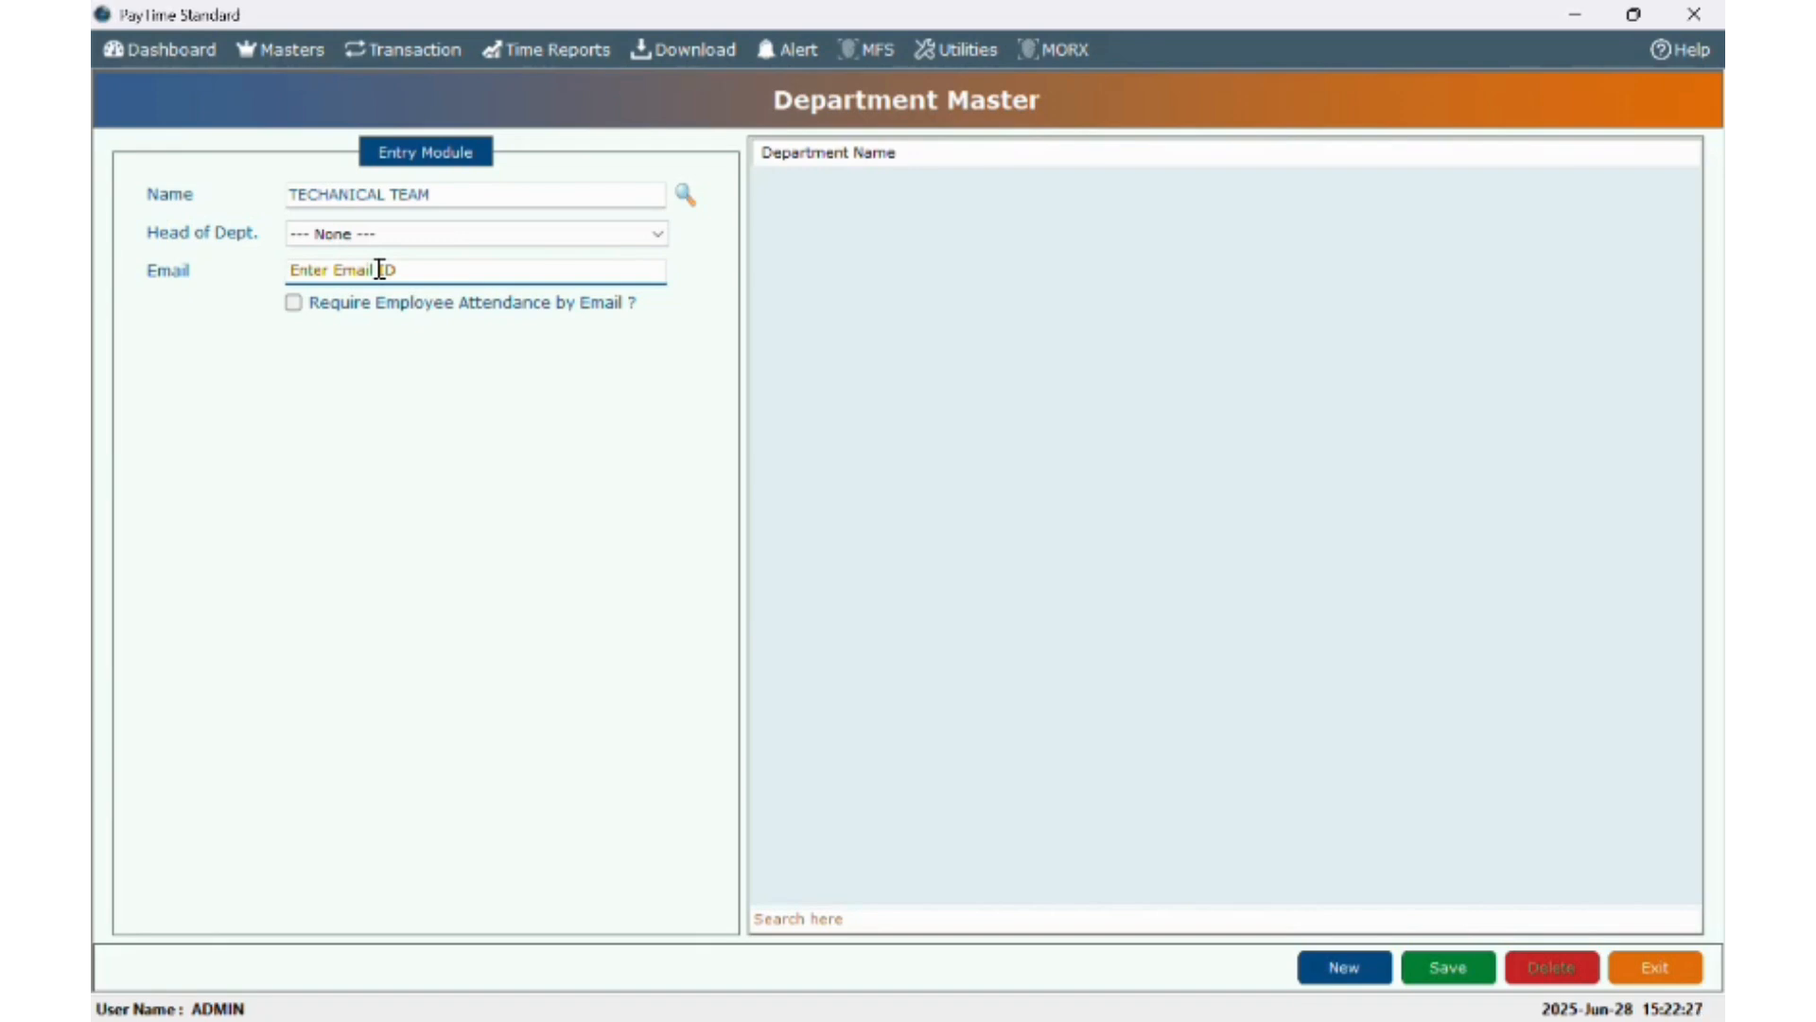
click(1426, 974)
click(983, 611)
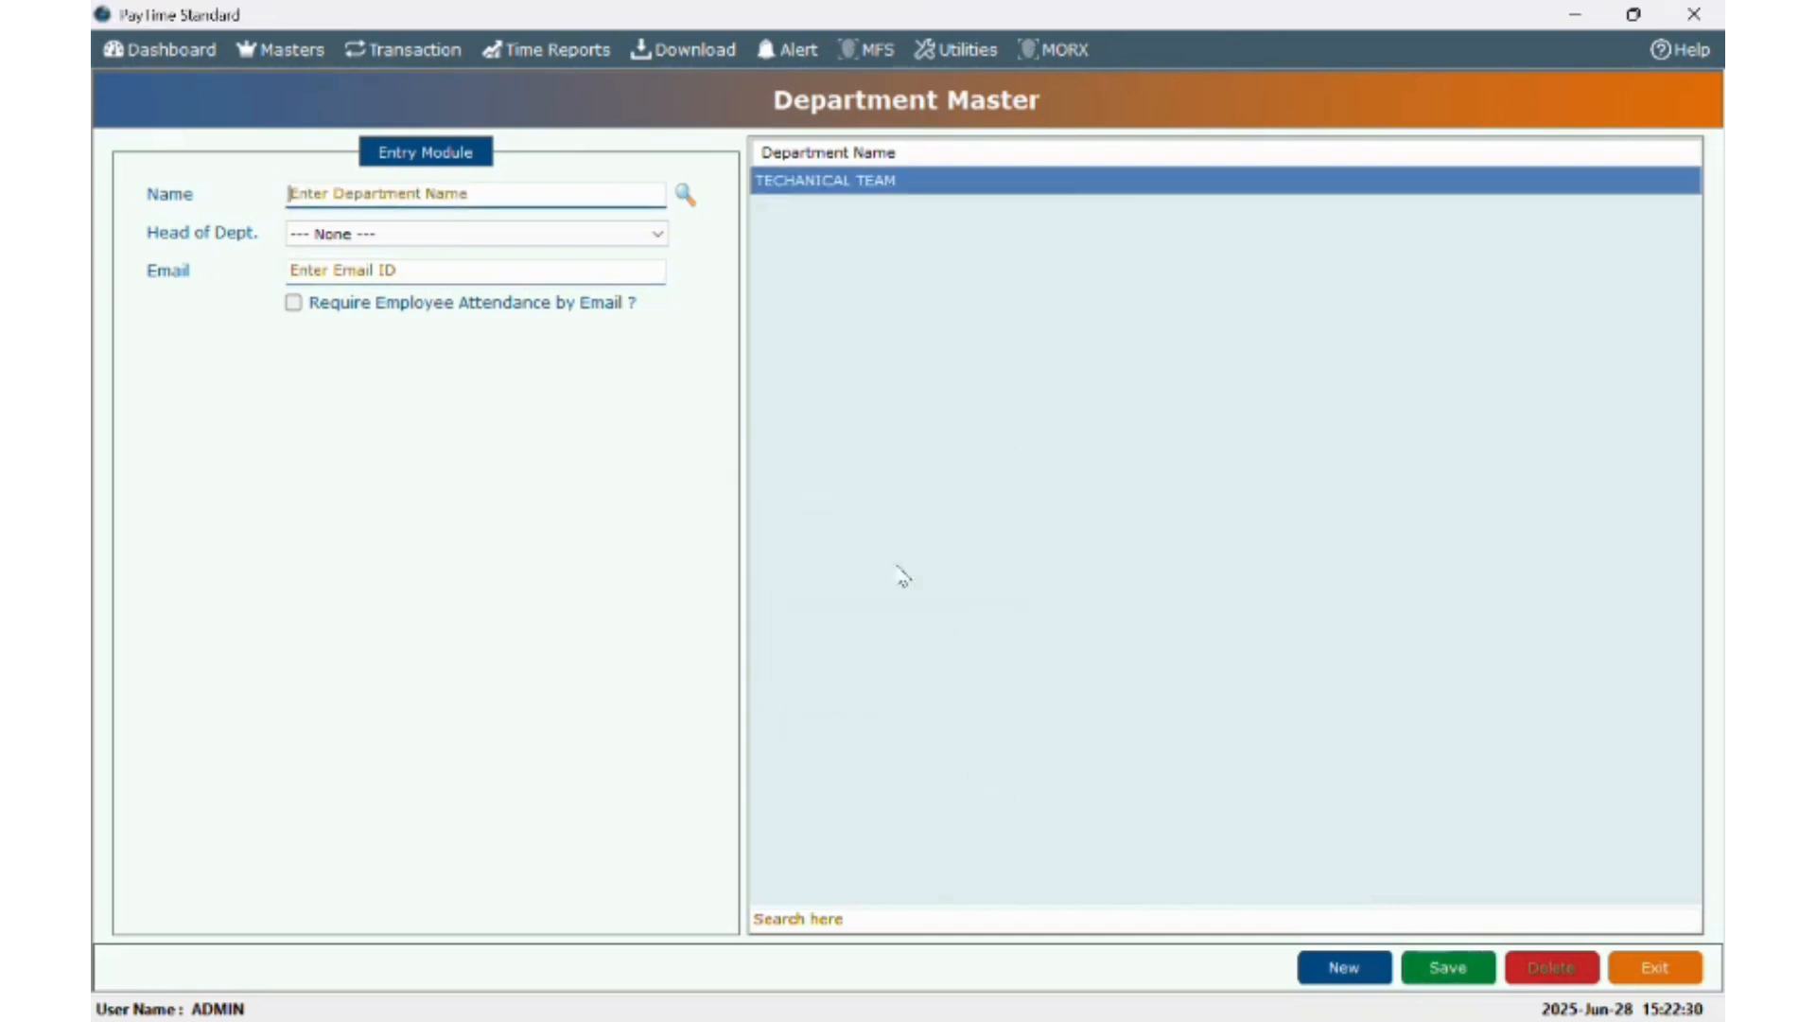
click(288, 49)
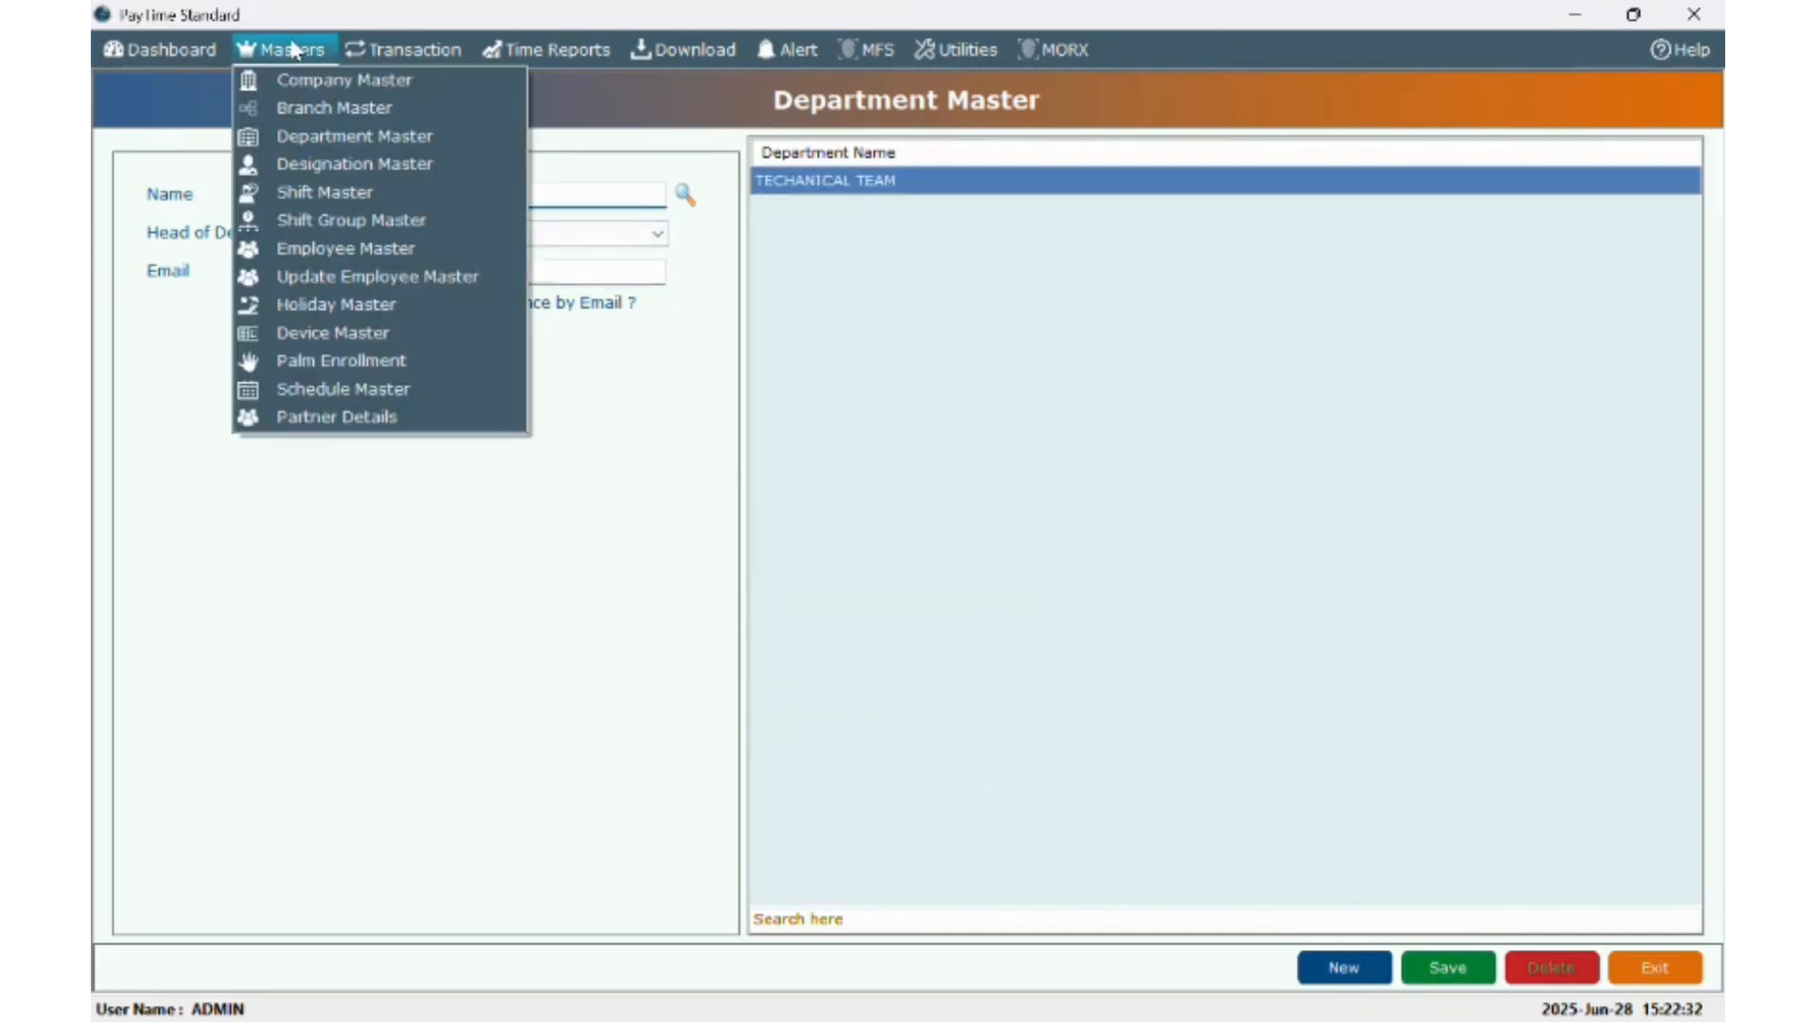
click(291, 168)
- Save a new designation named SUPPORT ENGINEER
click(288, 199)
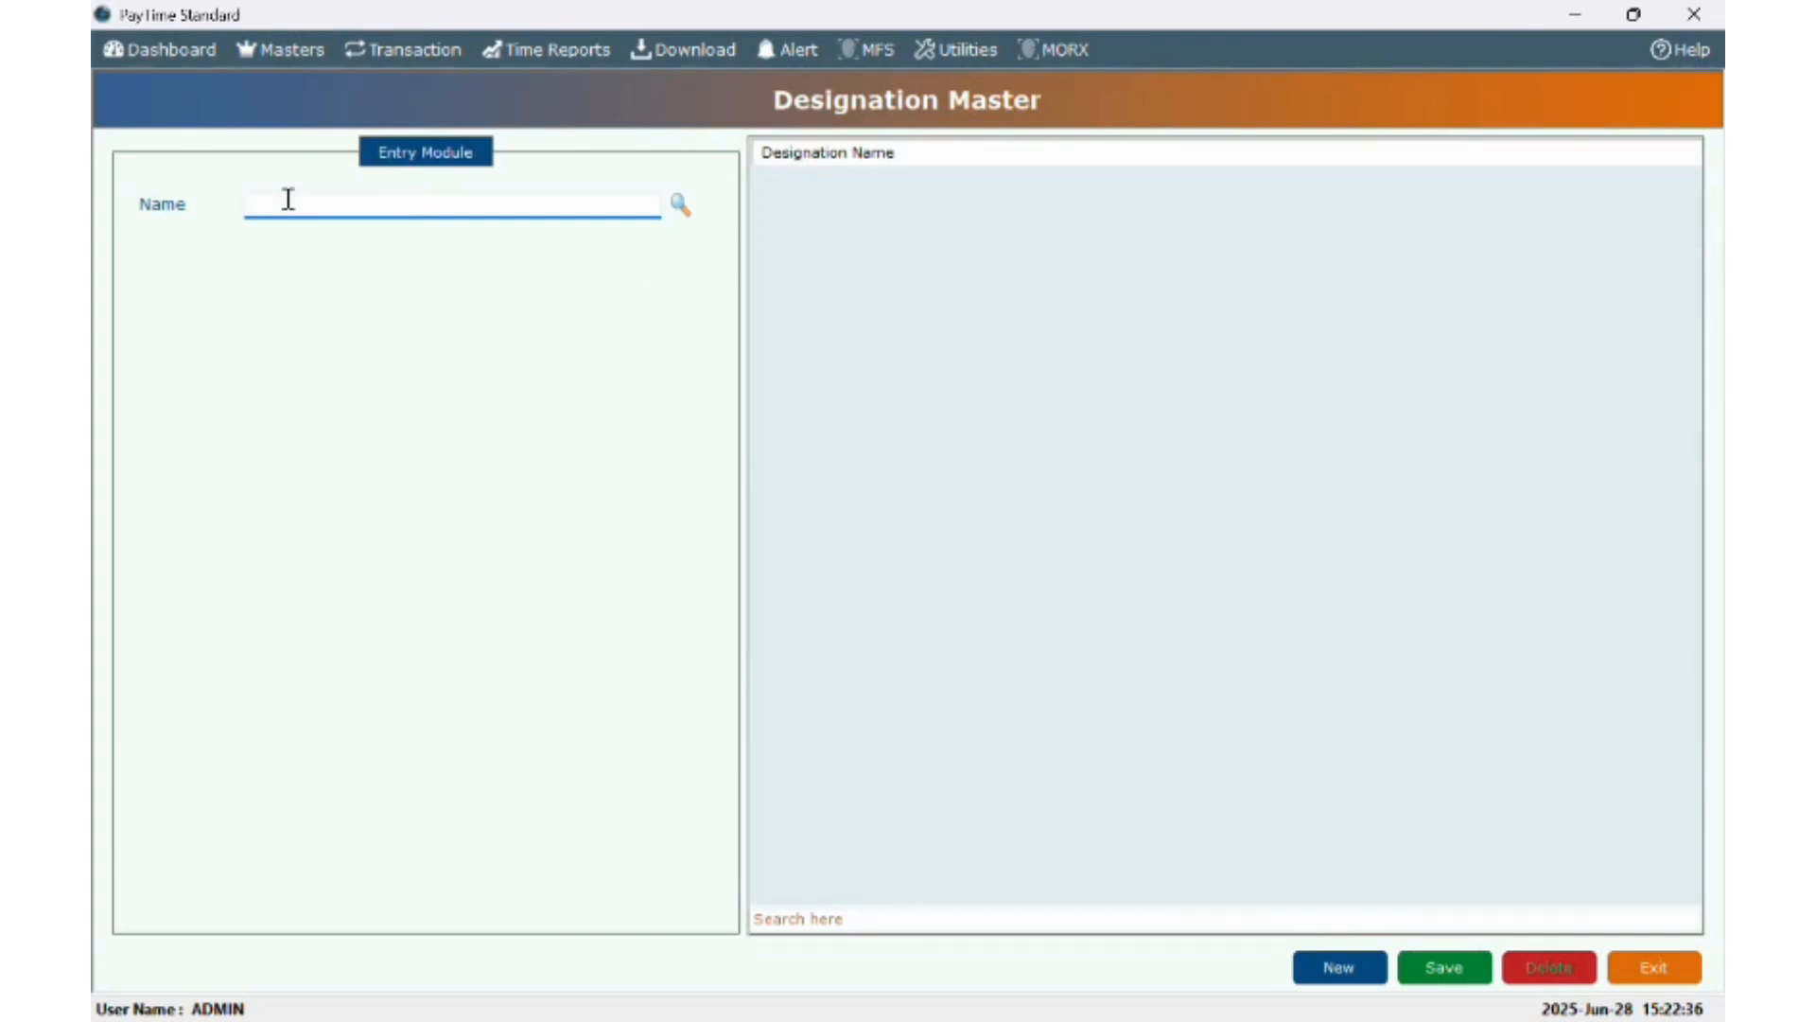
text(SUPPORT ENGINEER)
click(1438, 968)
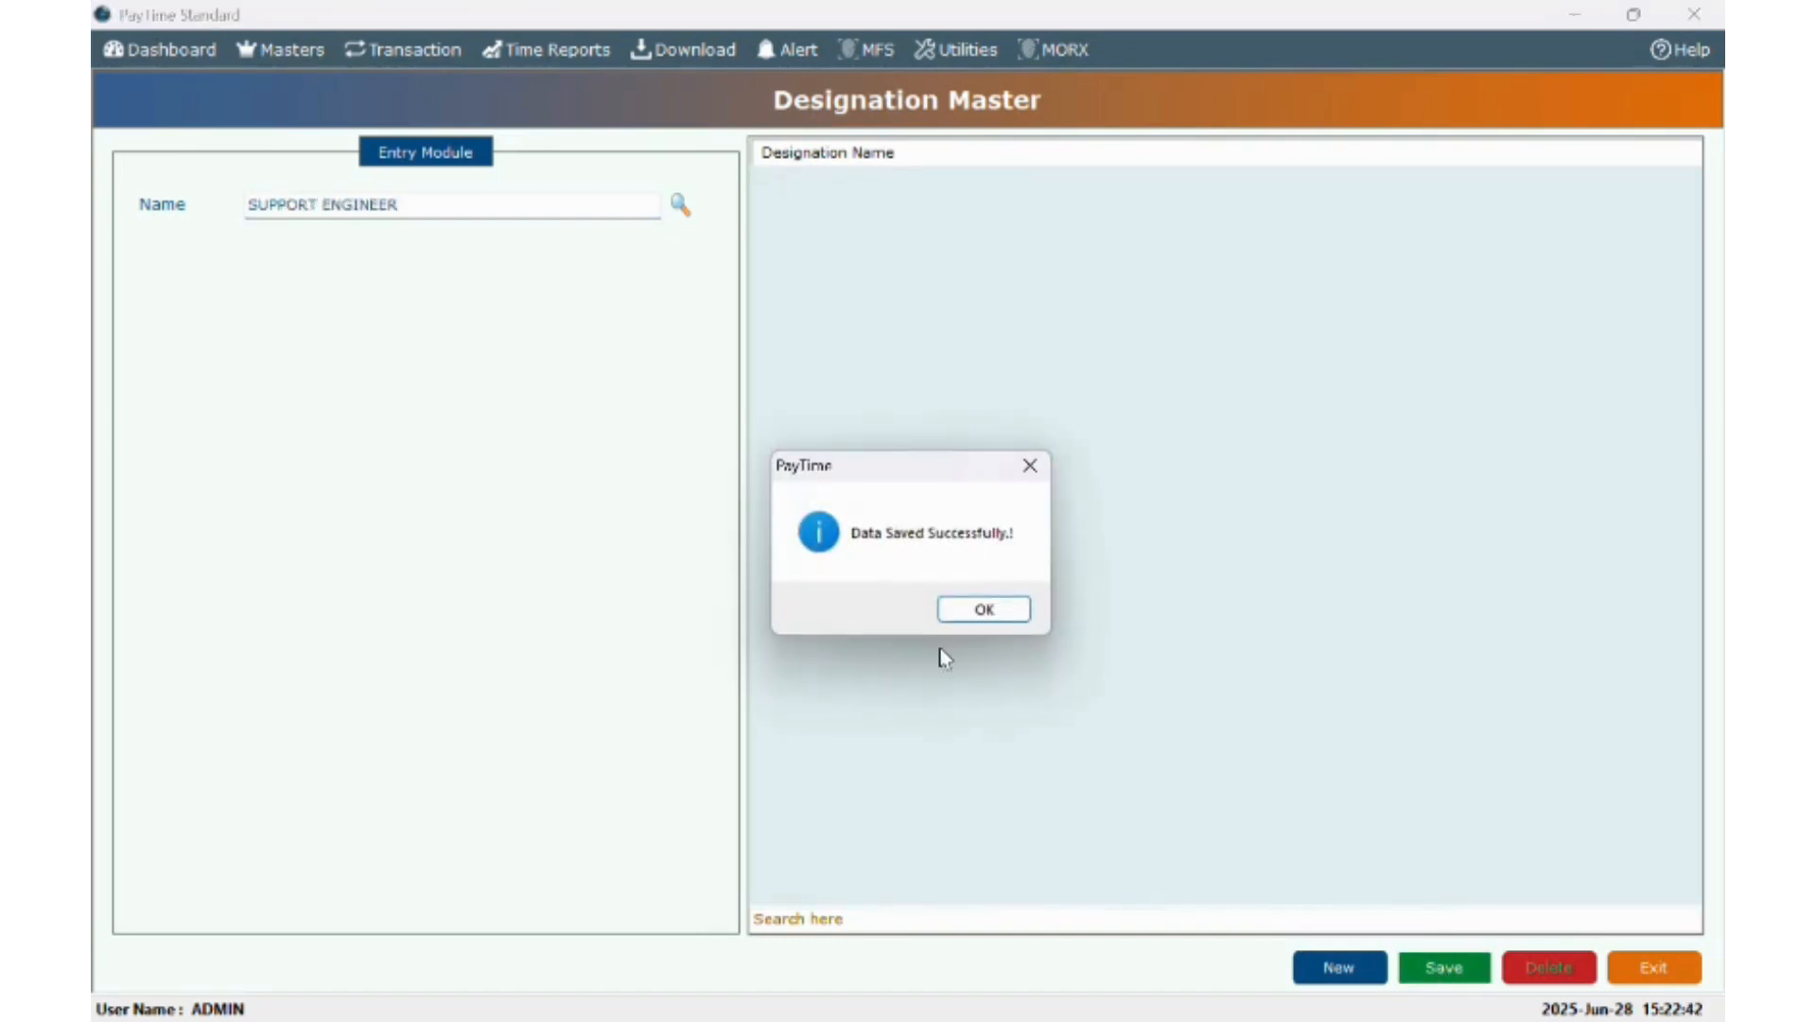
click(984, 608)
- Create a GENERAL shift running 09:00 to 18:00 in Shift Master and save it
click(276, 51)
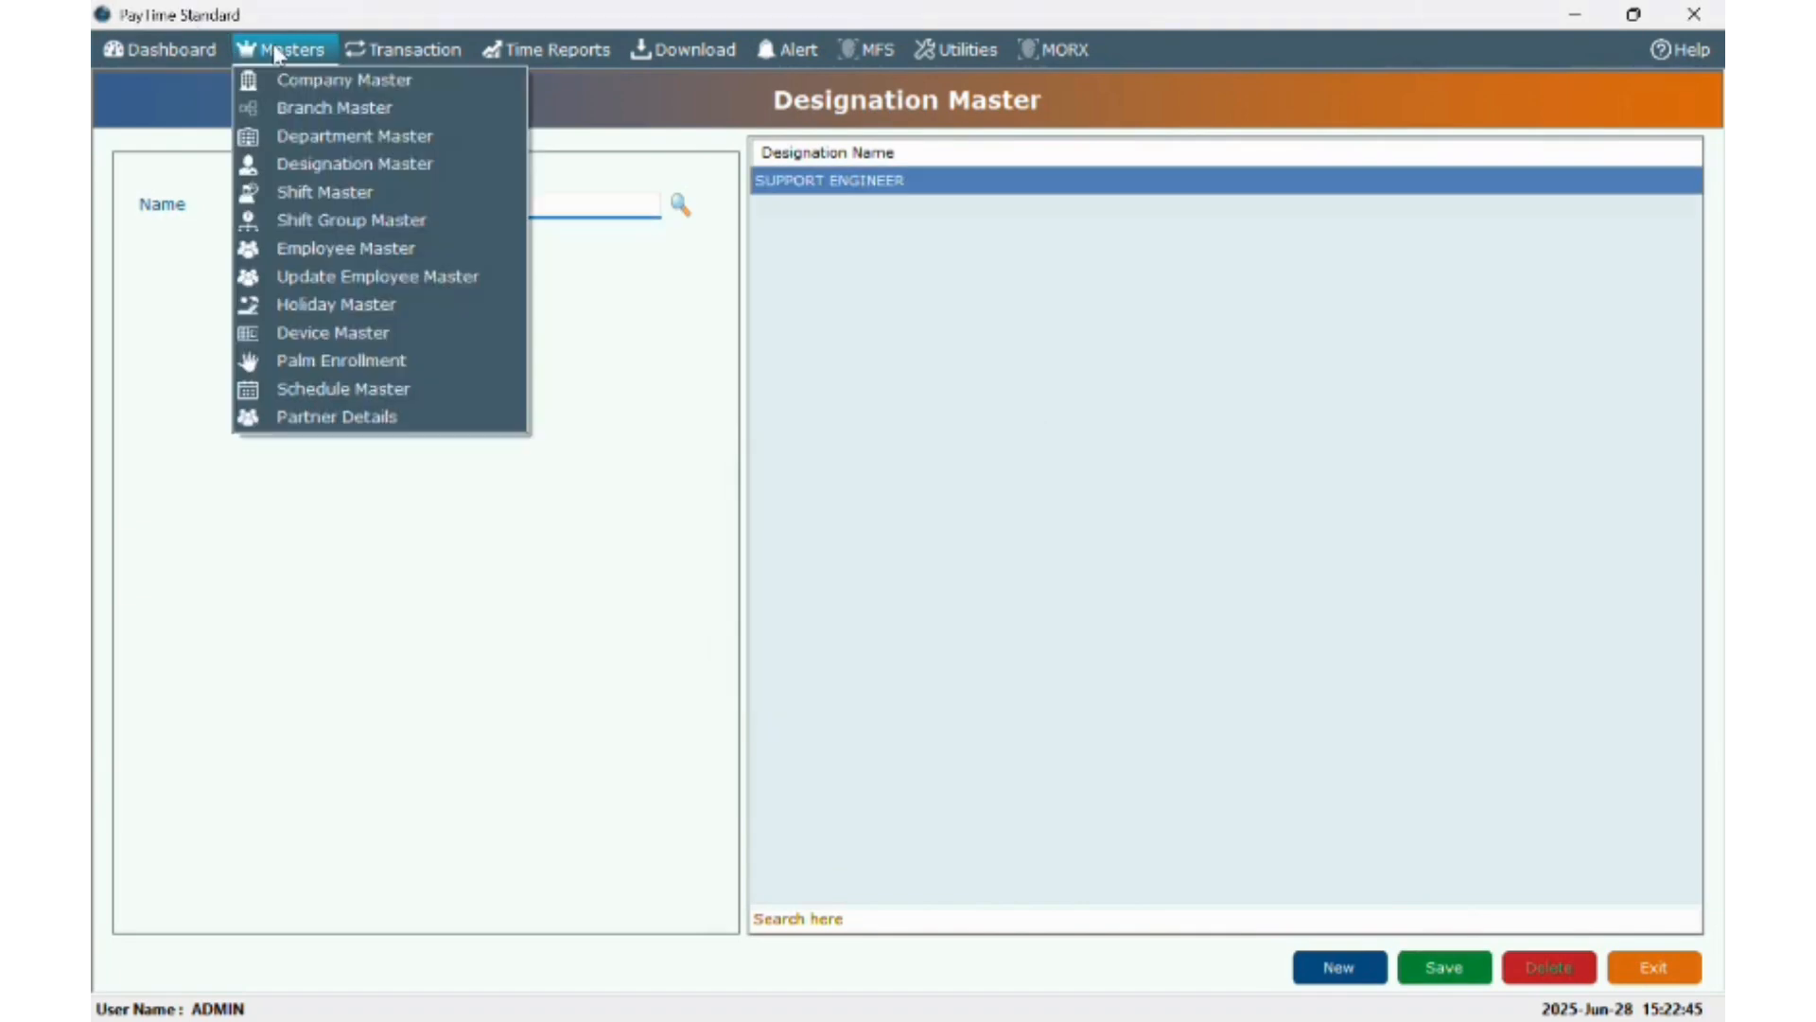
click(307, 194)
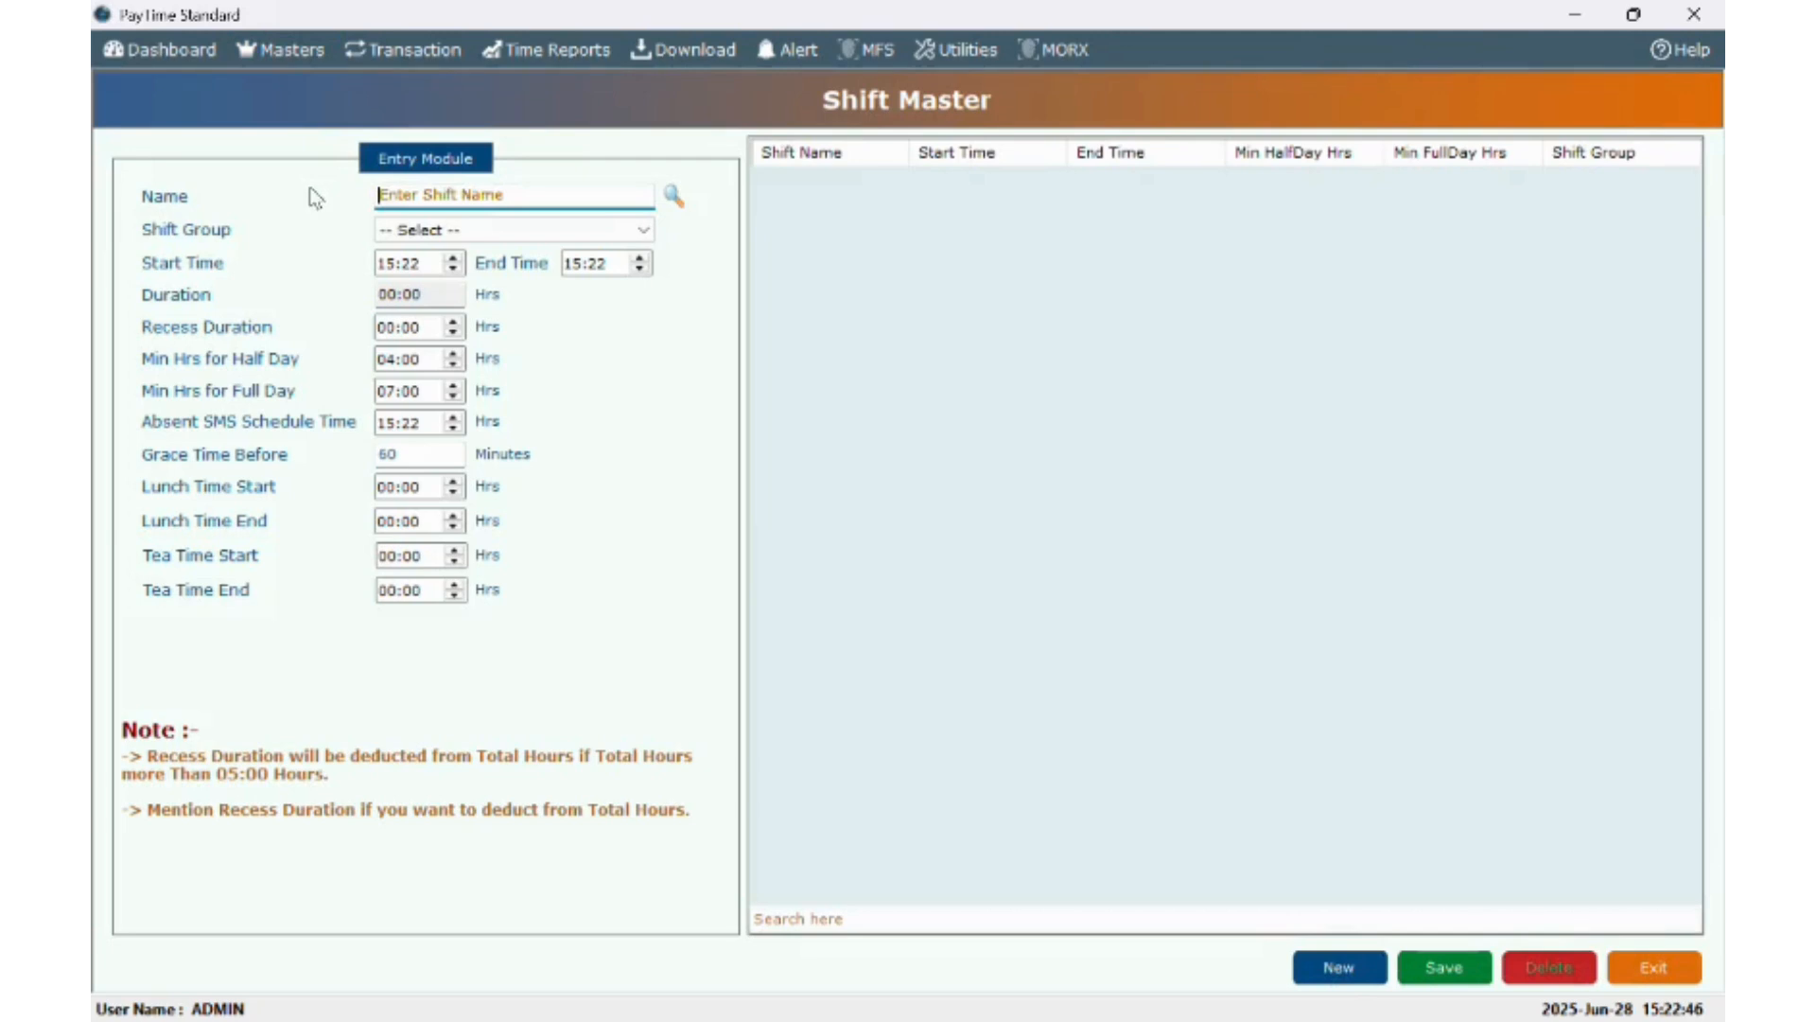
click(414, 199)
text(GENERAL)
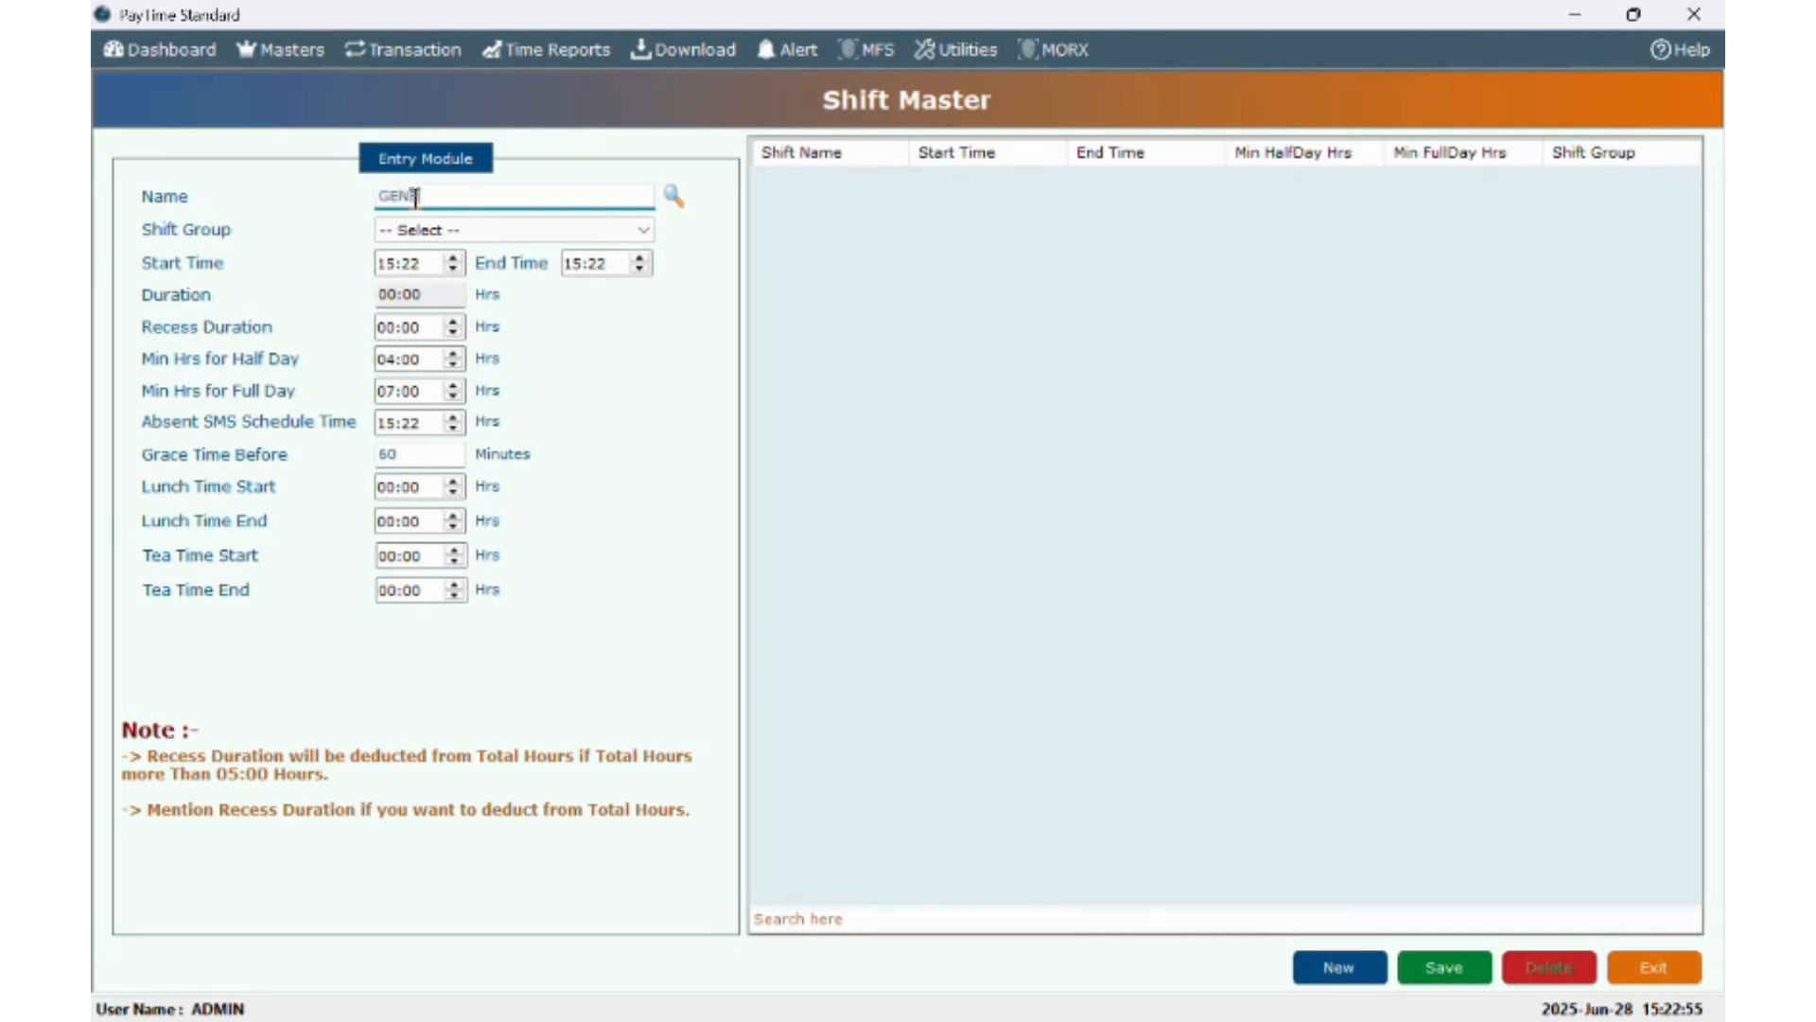
click(390, 265)
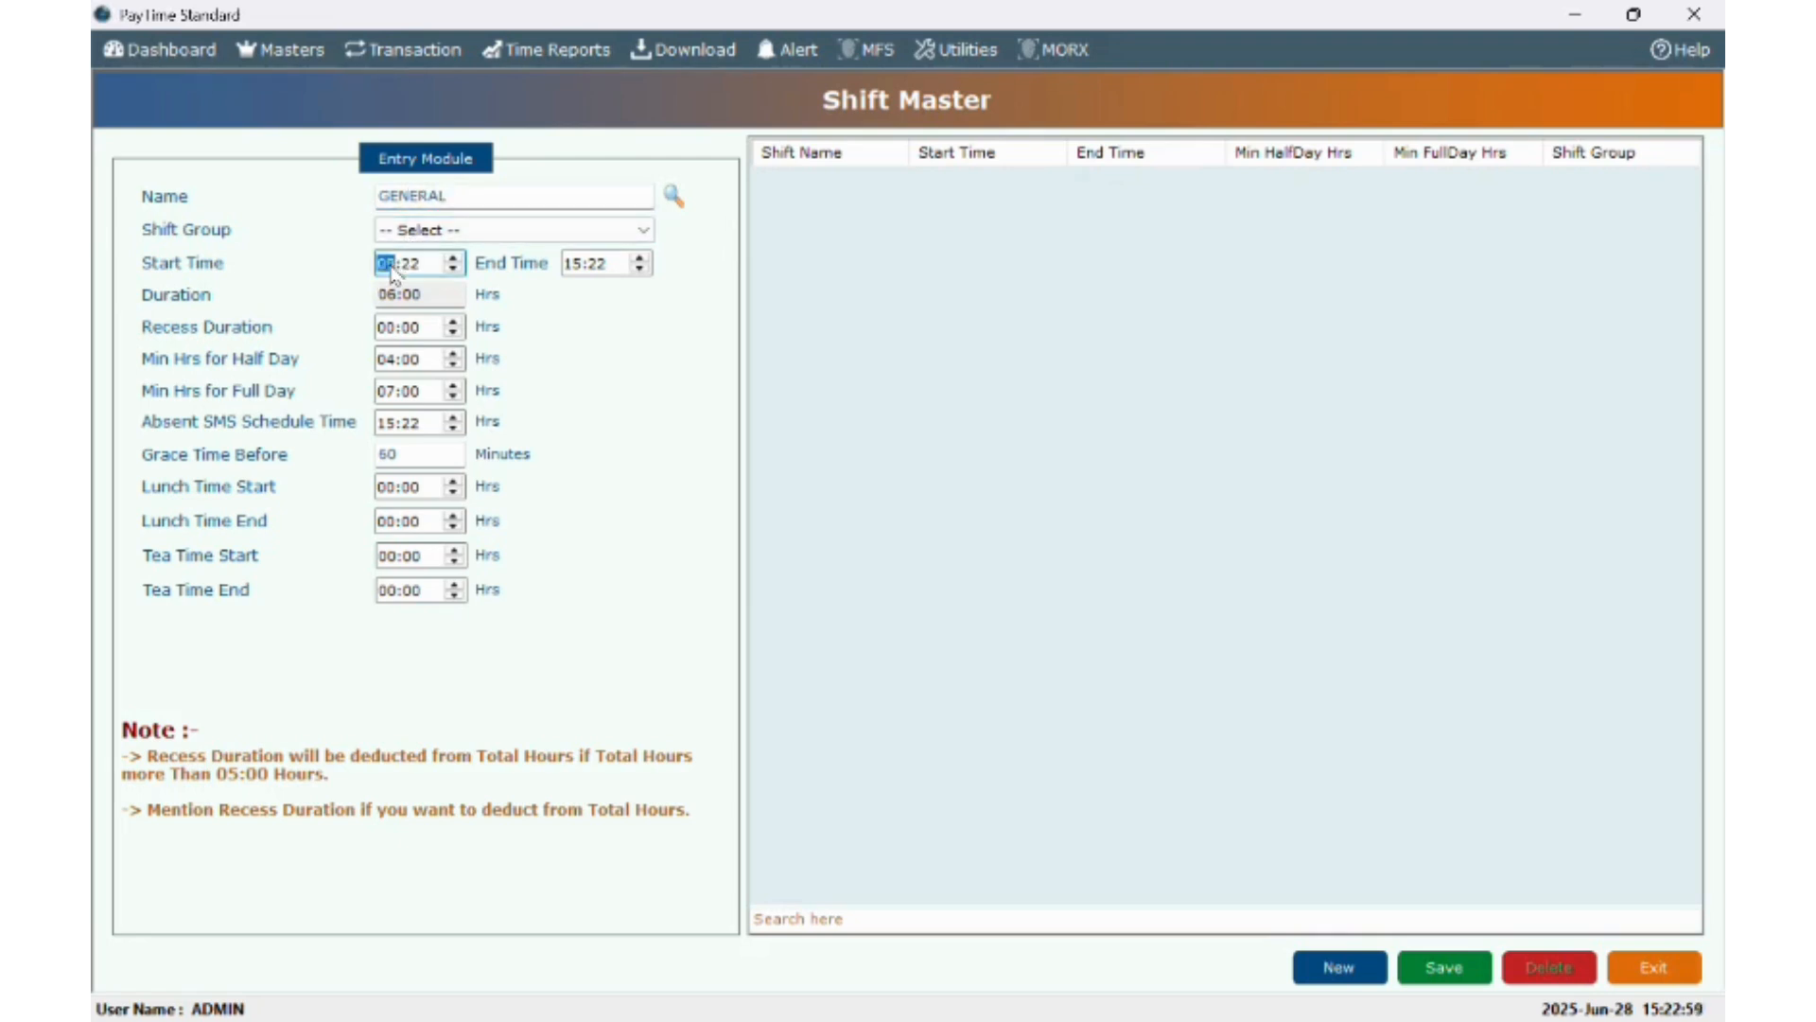
key(Right)
text(0)
key(Tab)
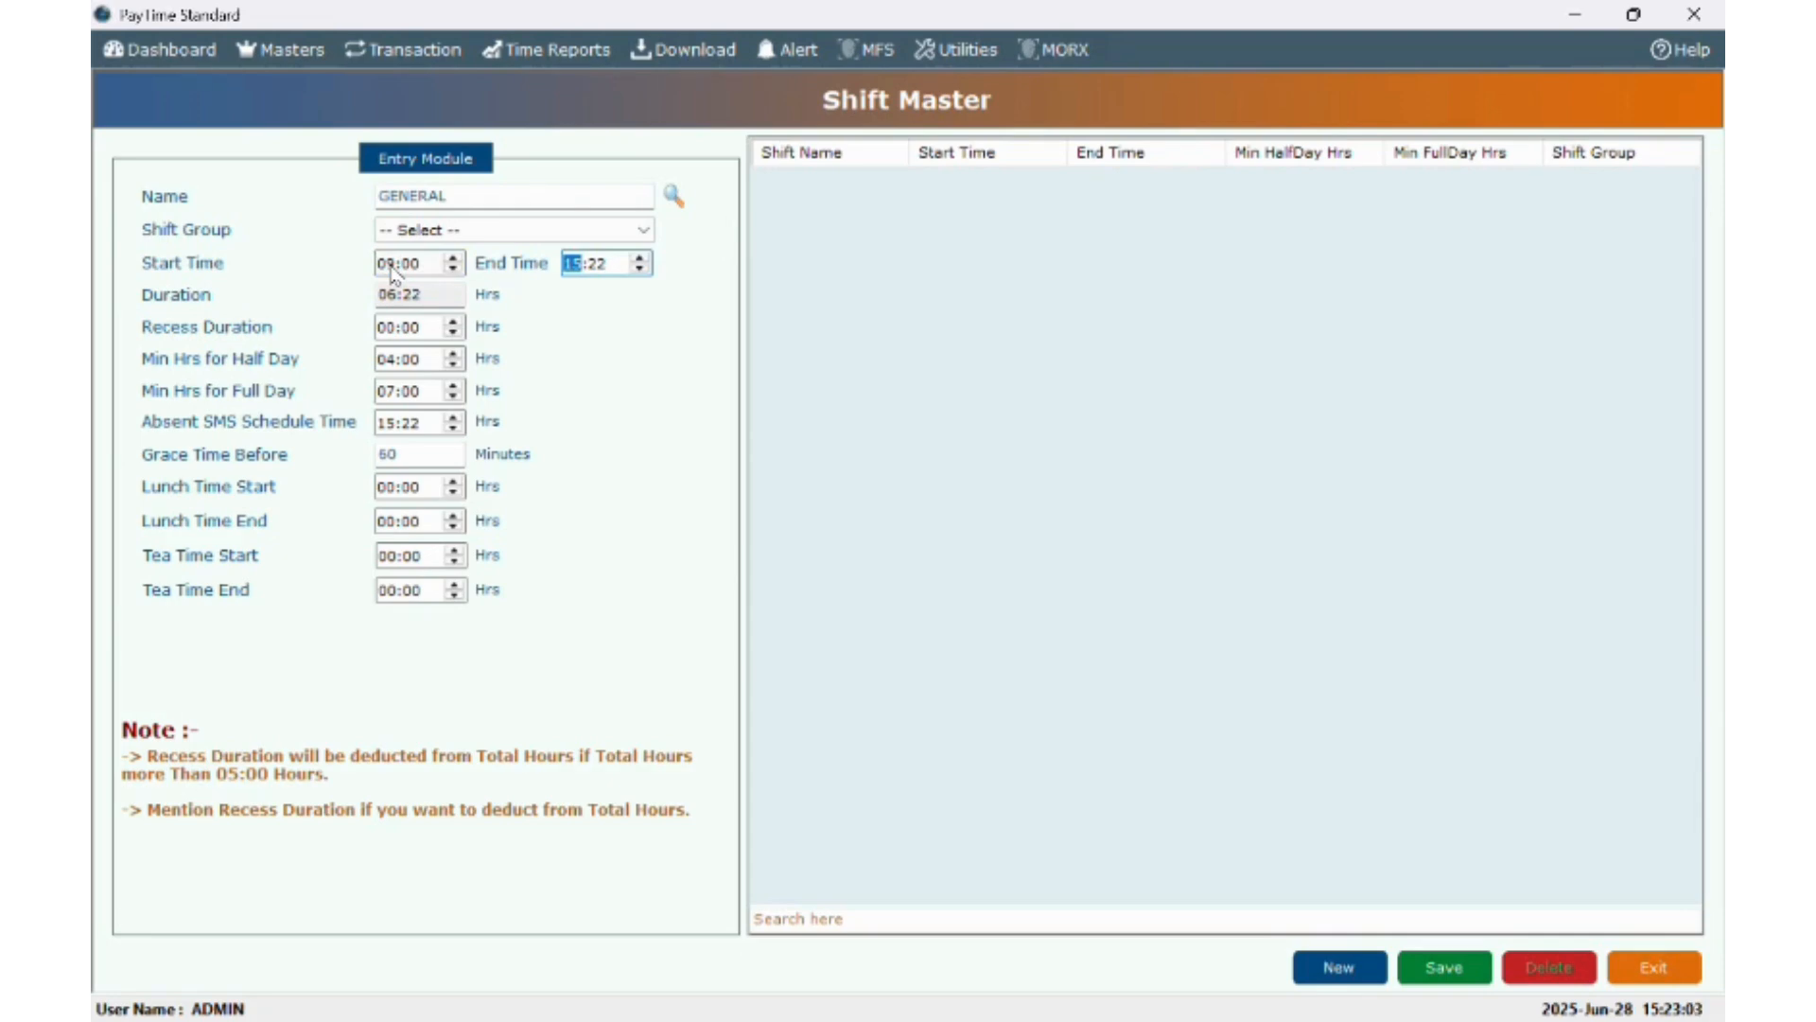
text(18)
key(Right)
text(00)
click(1461, 970)
click(985, 610)
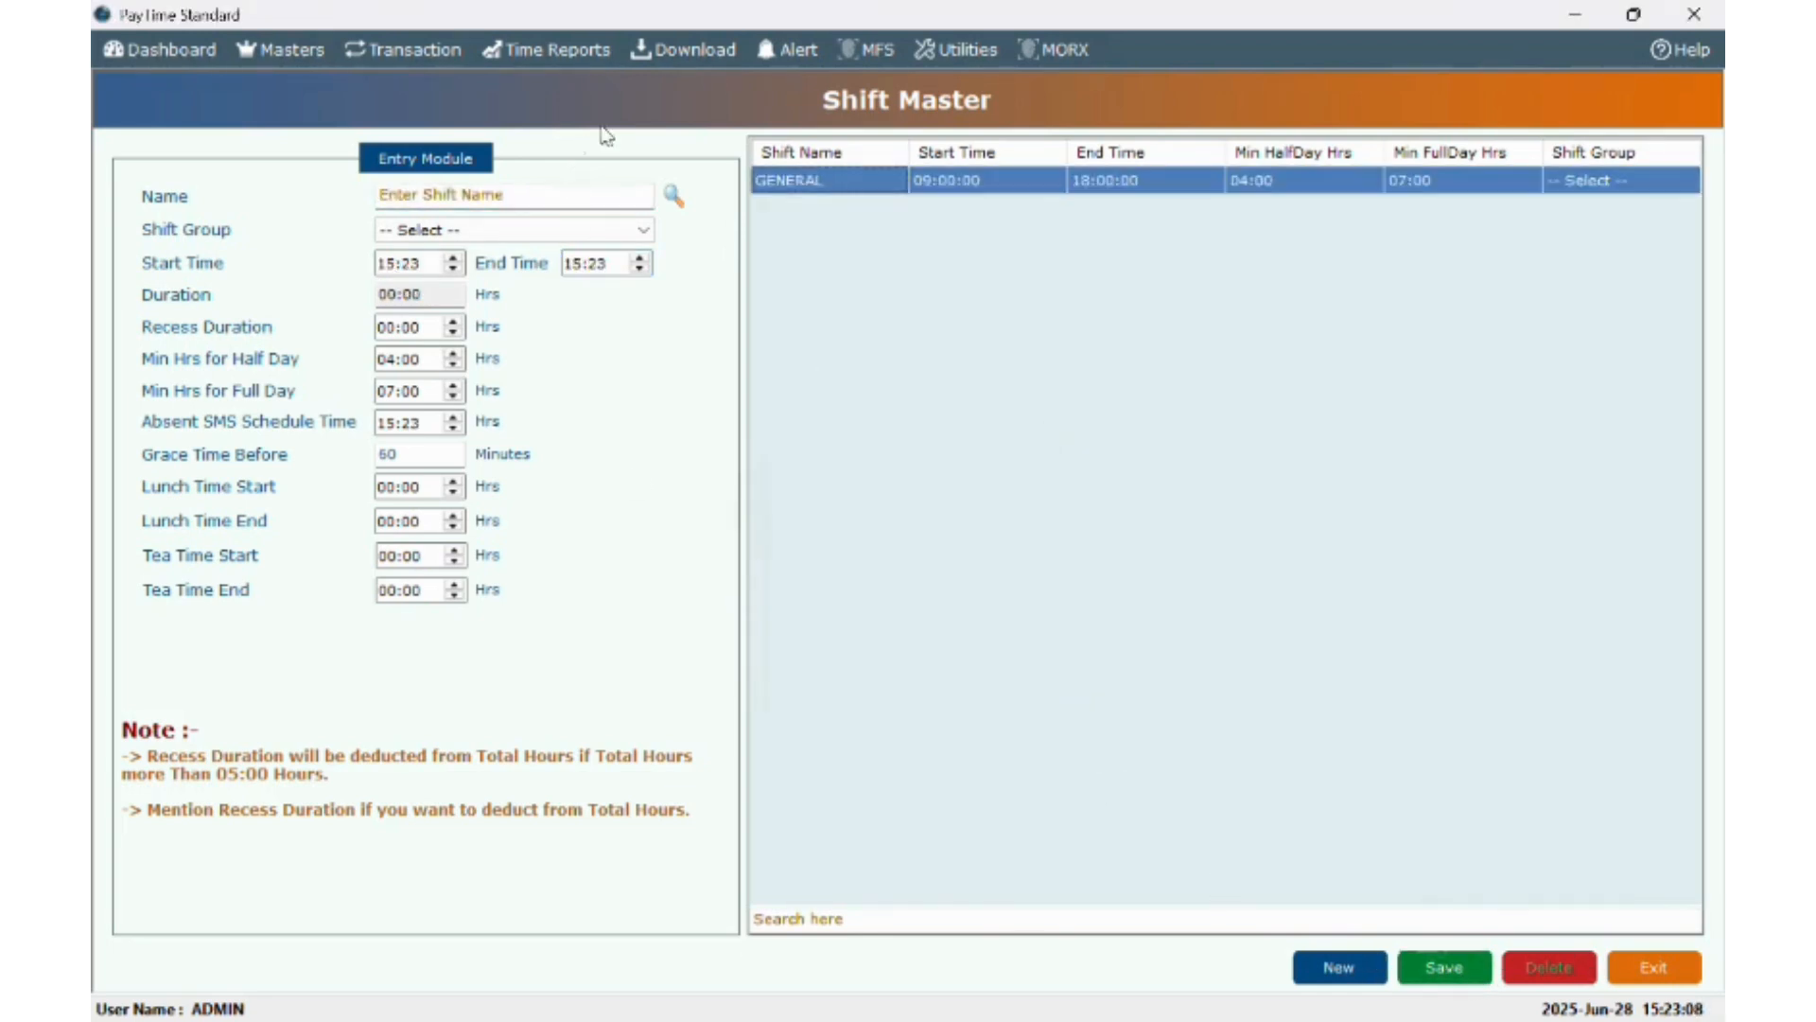
- Reopen the GENERAL shift and set its recess duration to 00:30
click(821, 189)
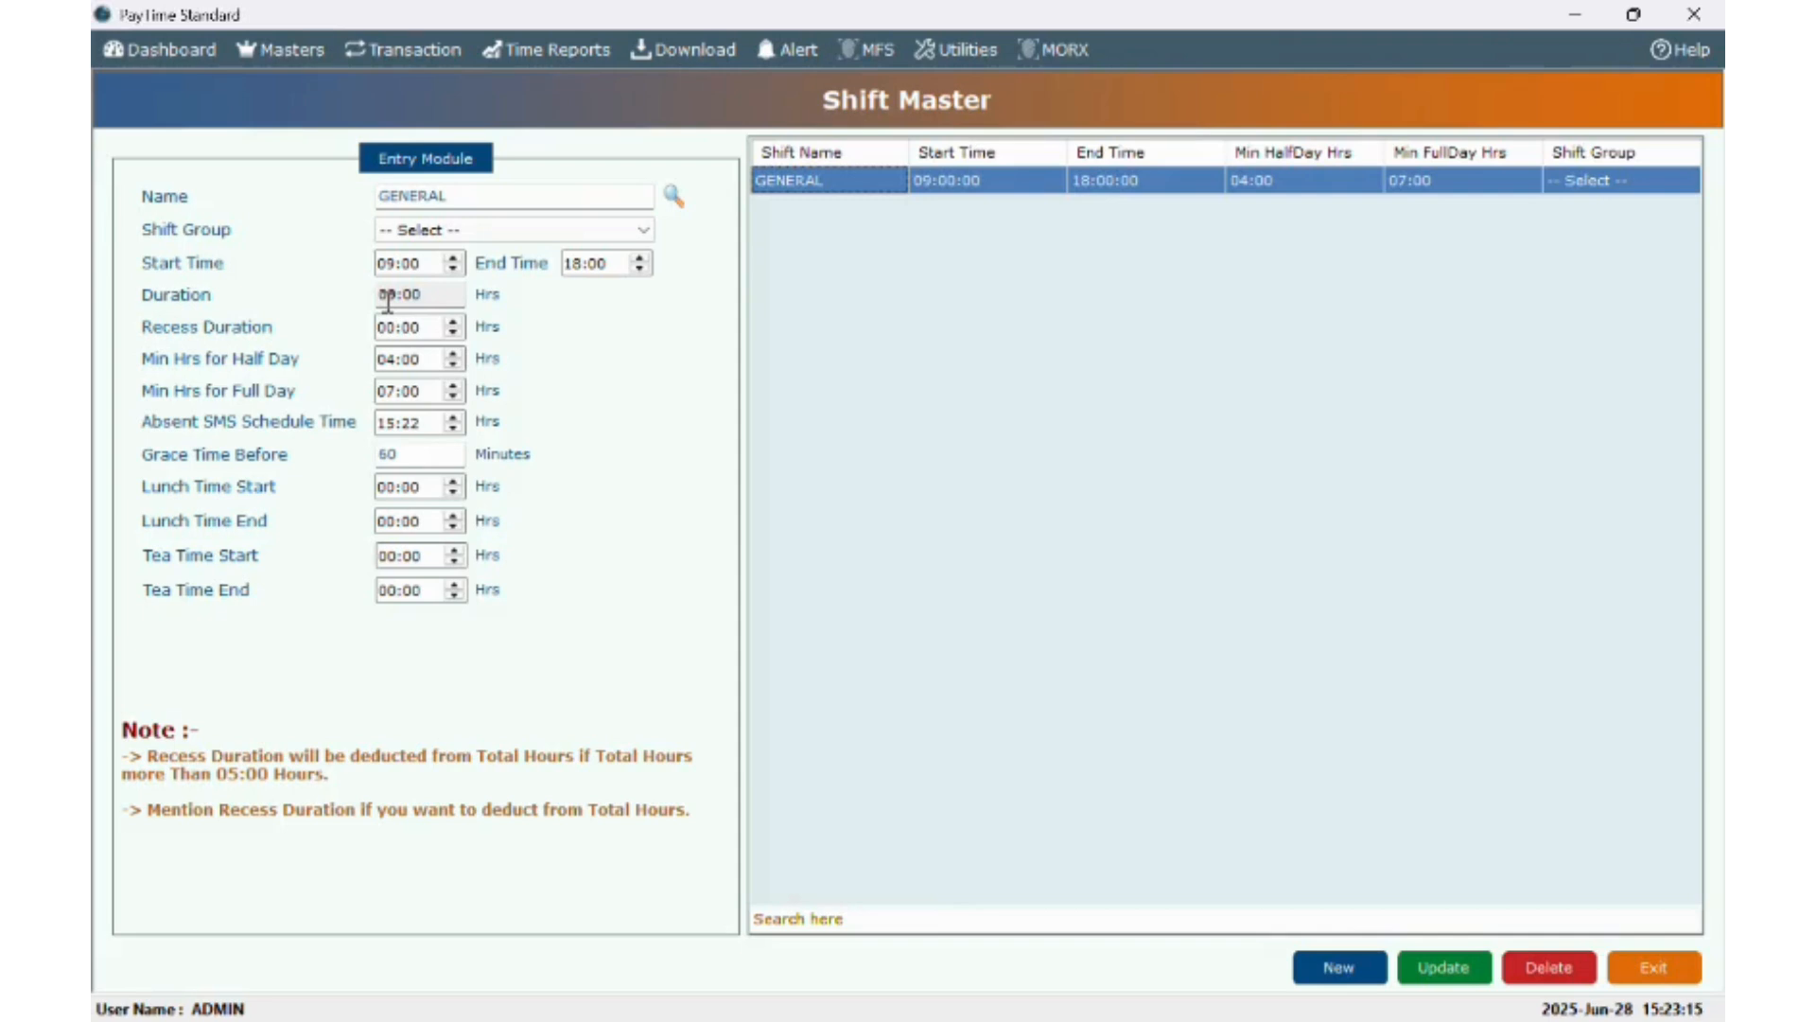
click(413, 329)
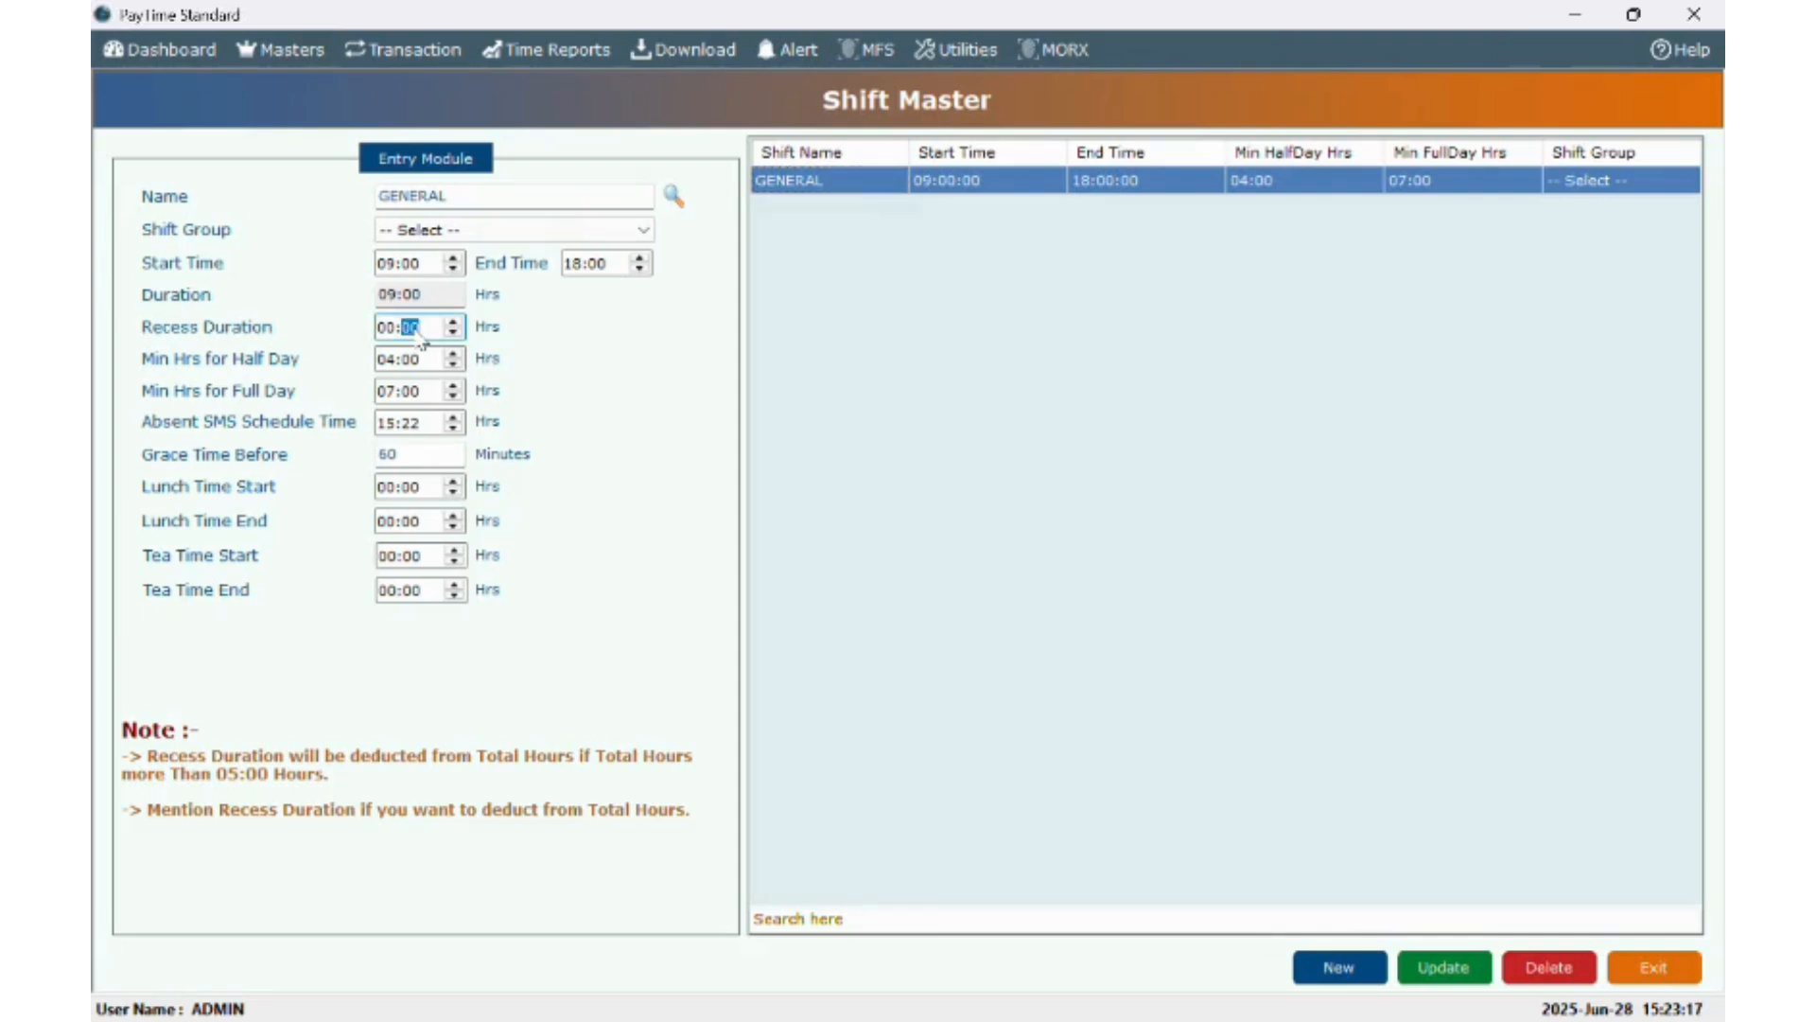
text(3)
click(386, 367)
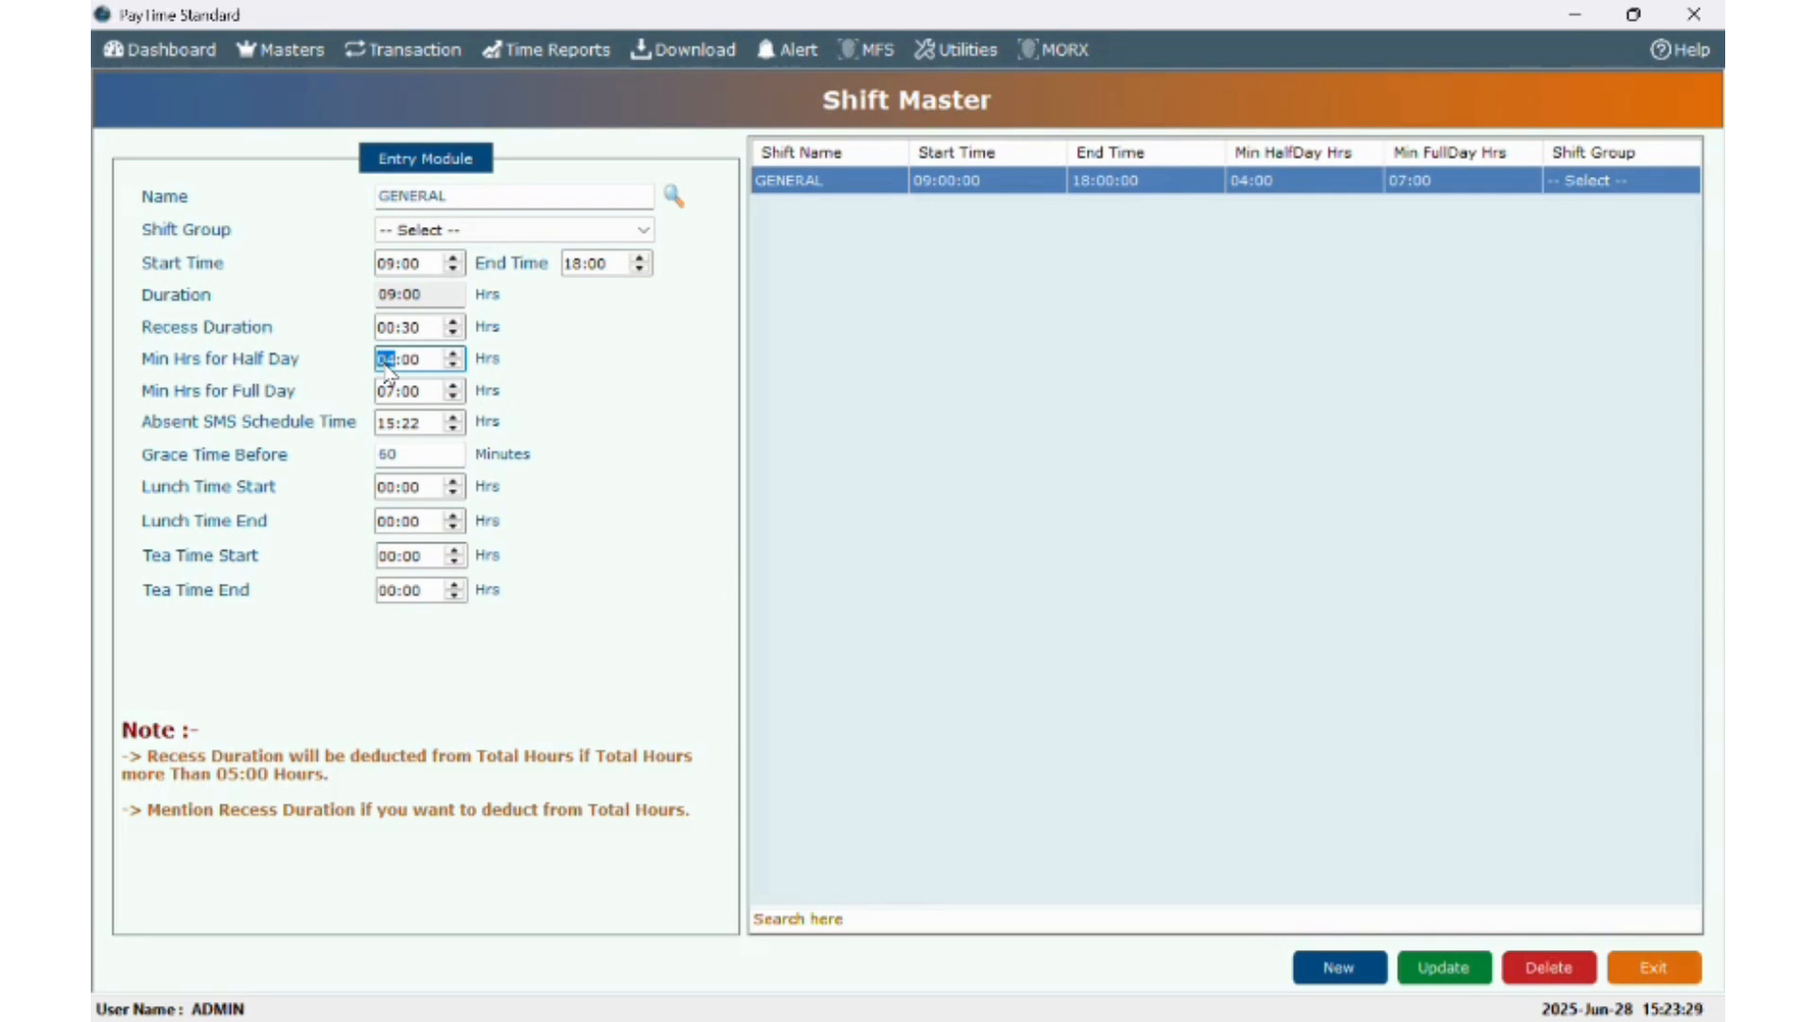
click(384, 392)
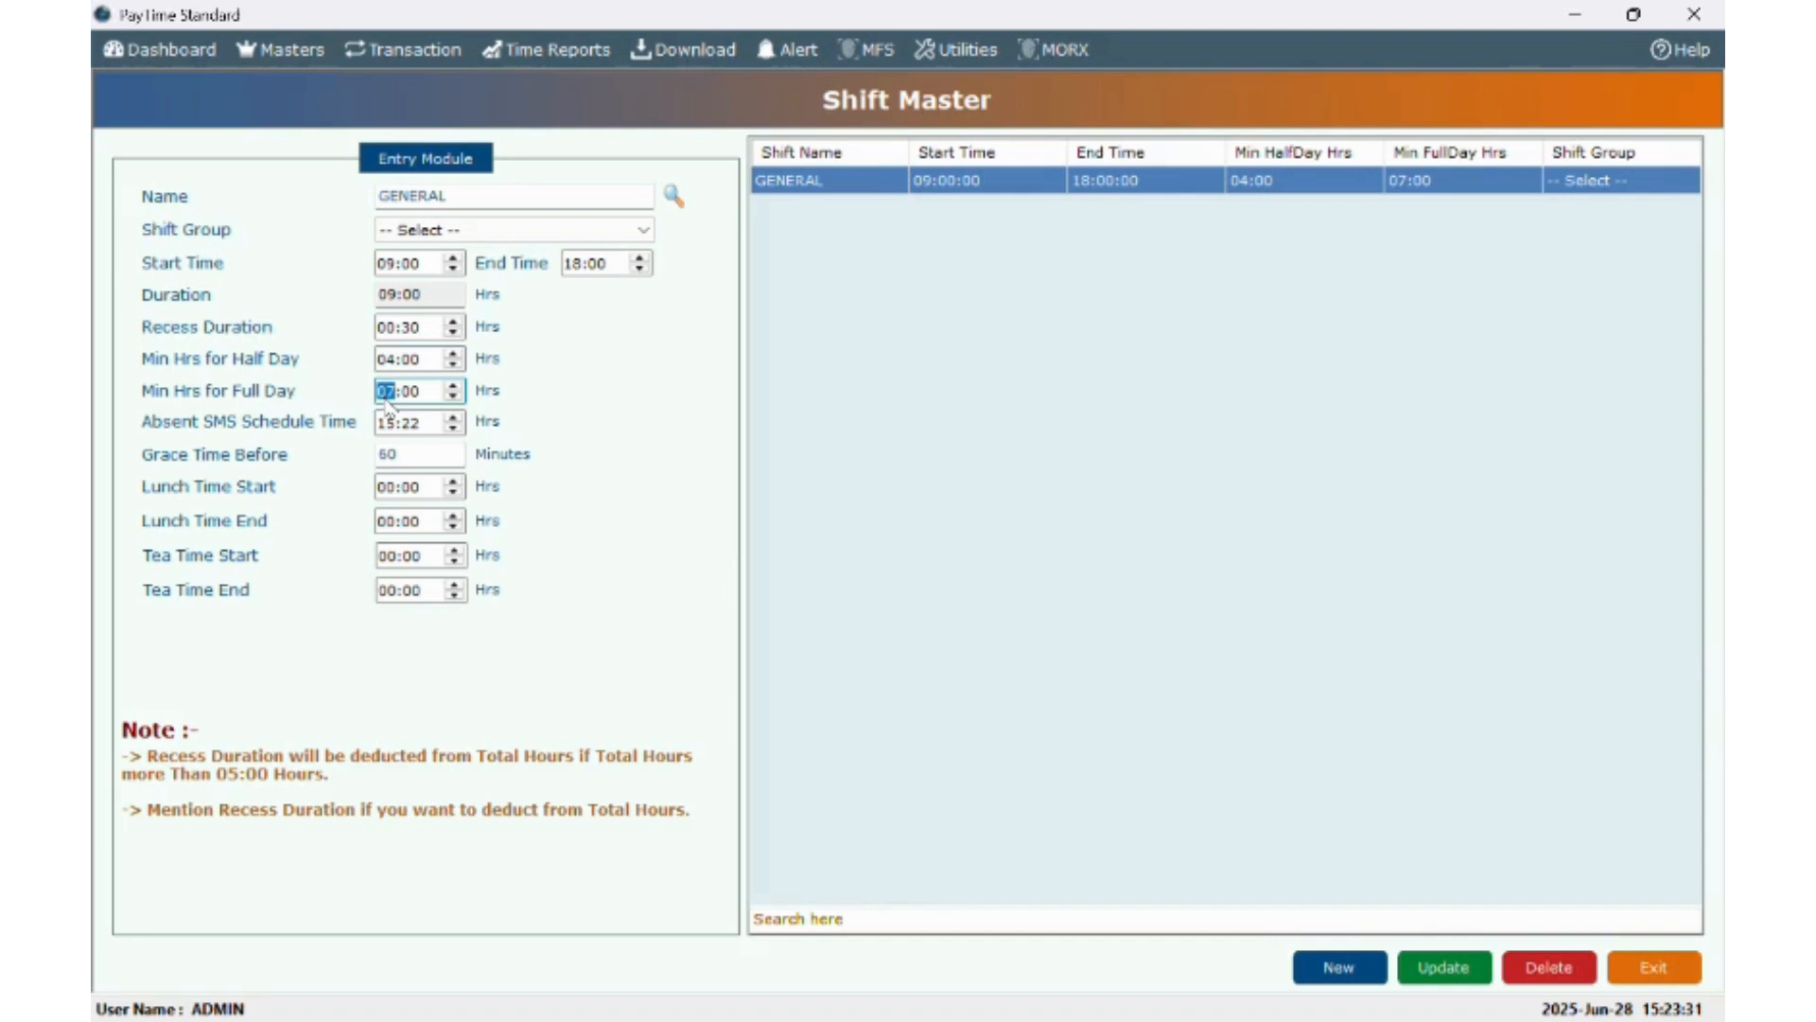
click(388, 423)
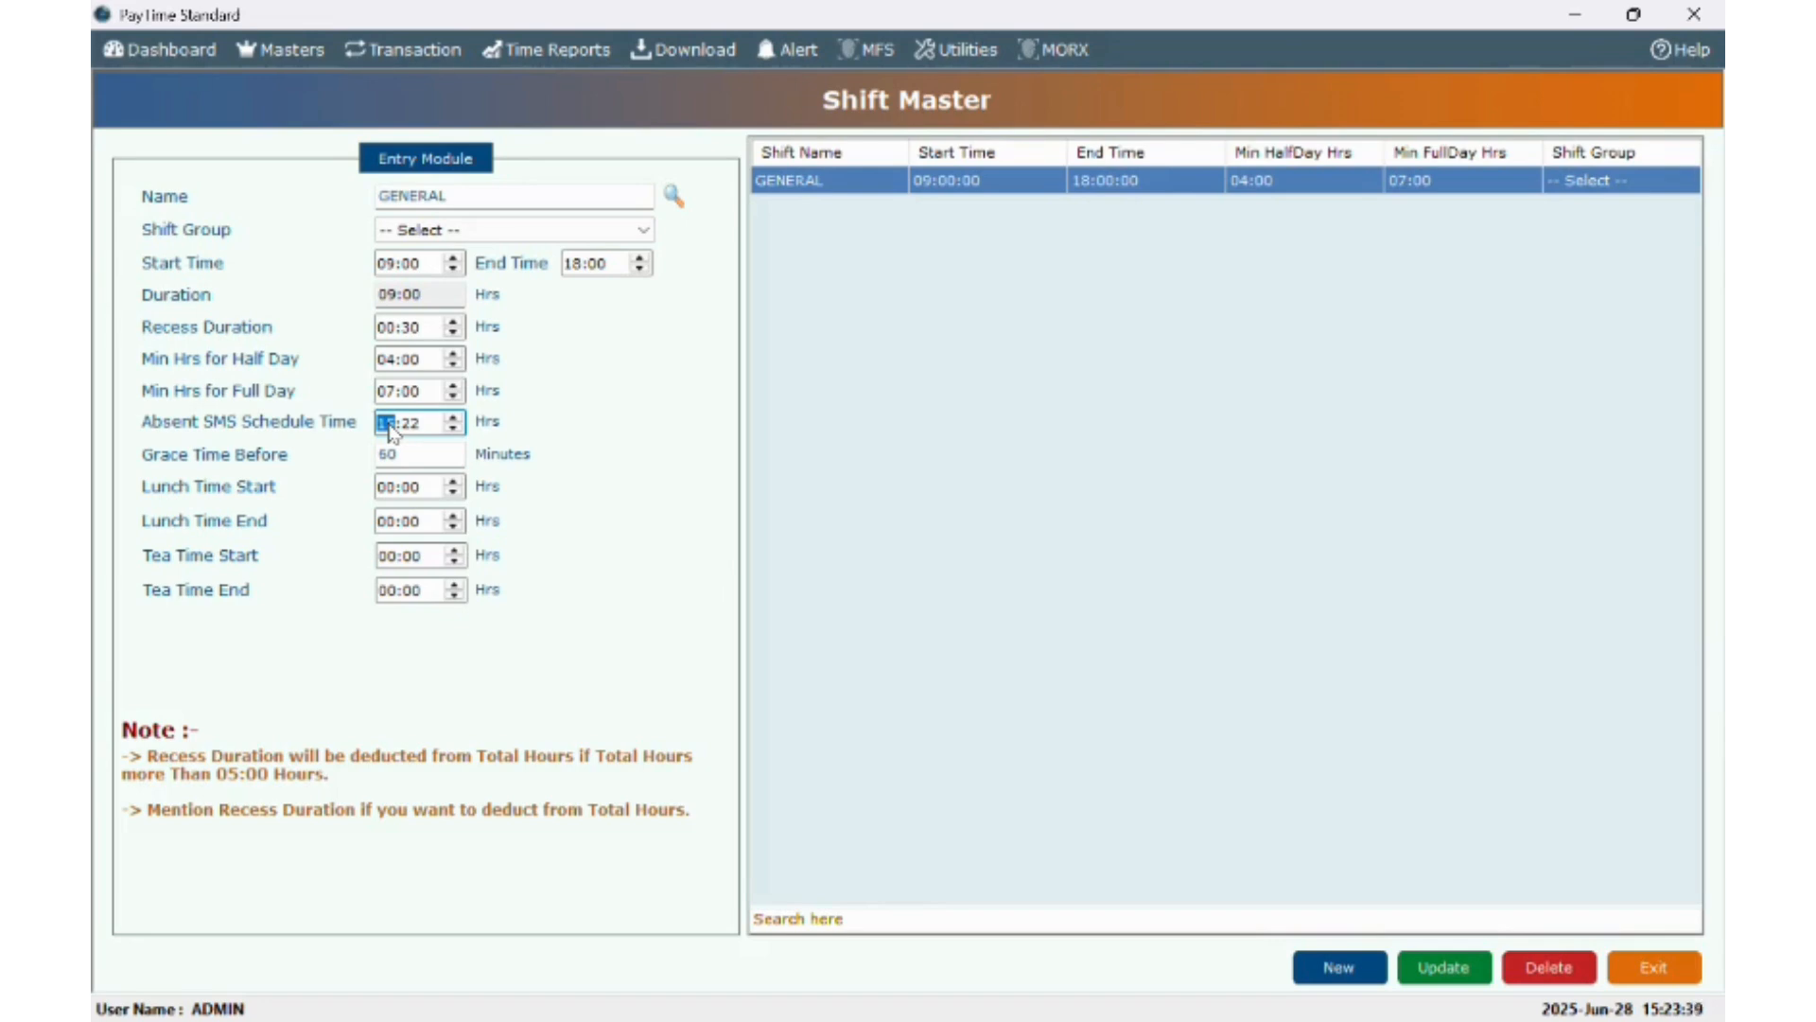
- Set the GENERAL shift's lunch break to 13:00–14:00 and update it
click(390, 494)
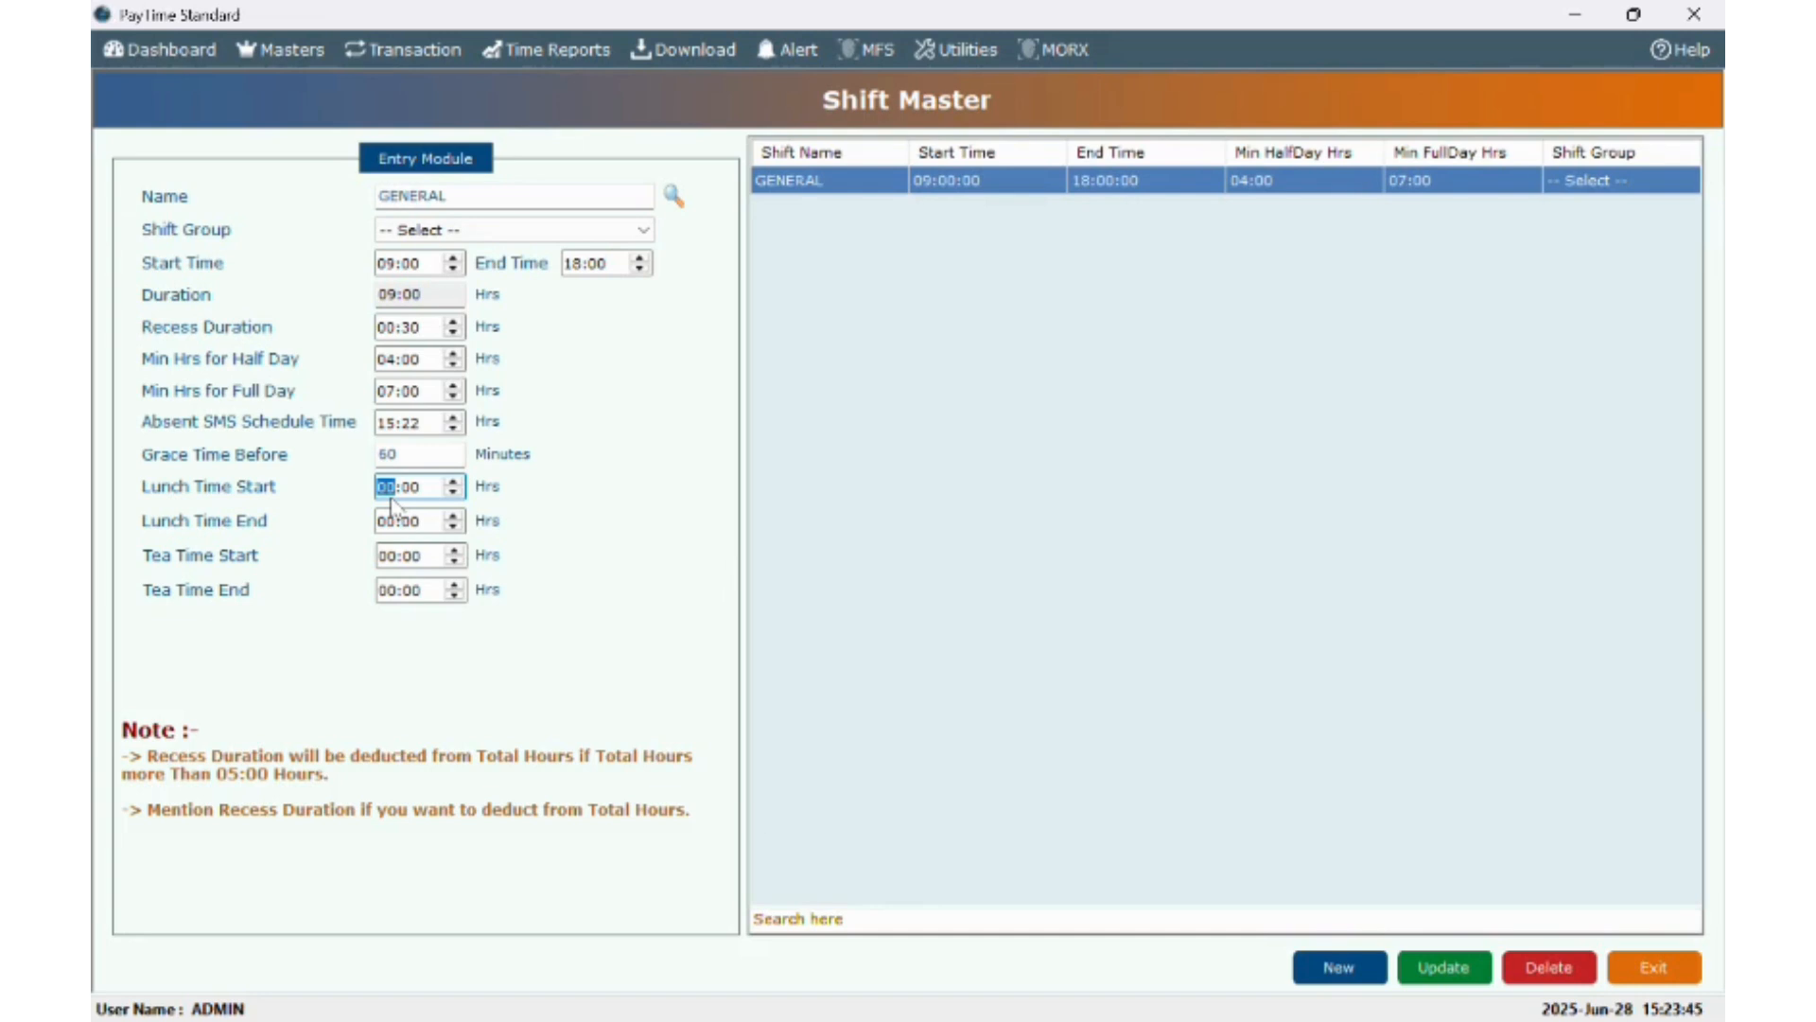
text(13)
key(Right)
text(00)
click(379, 528)
key(Right)
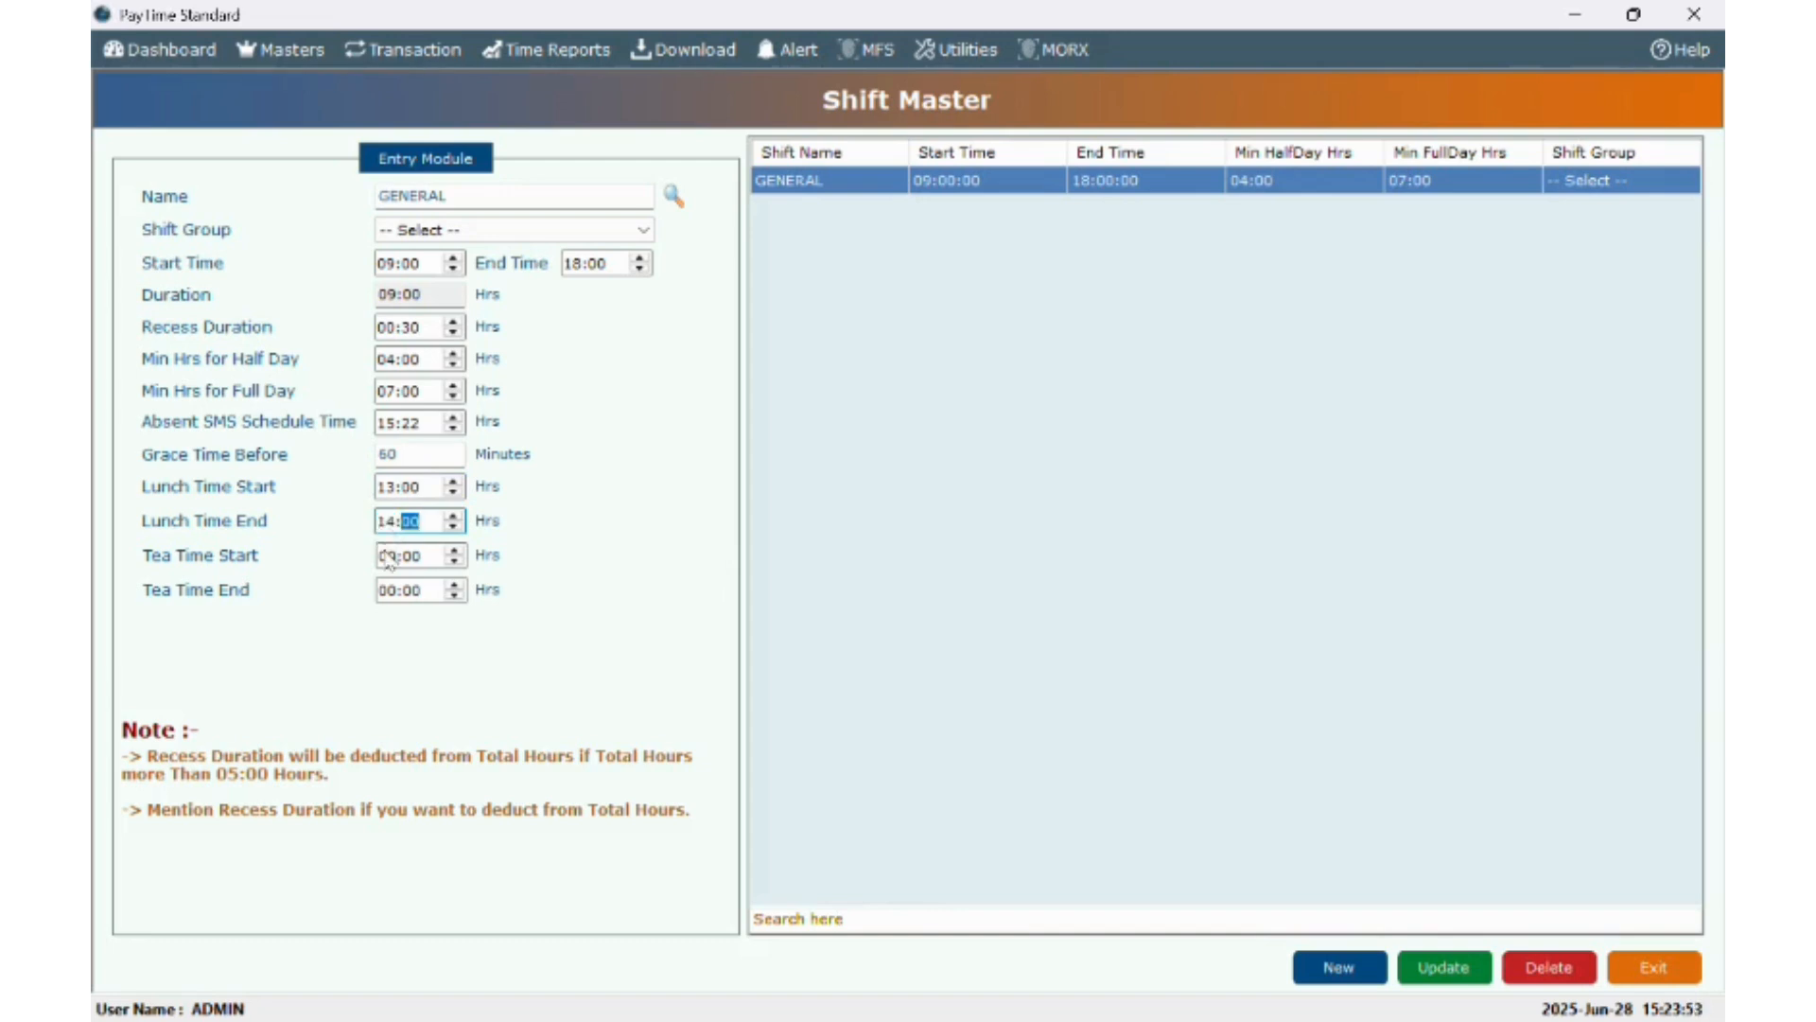
click(388, 557)
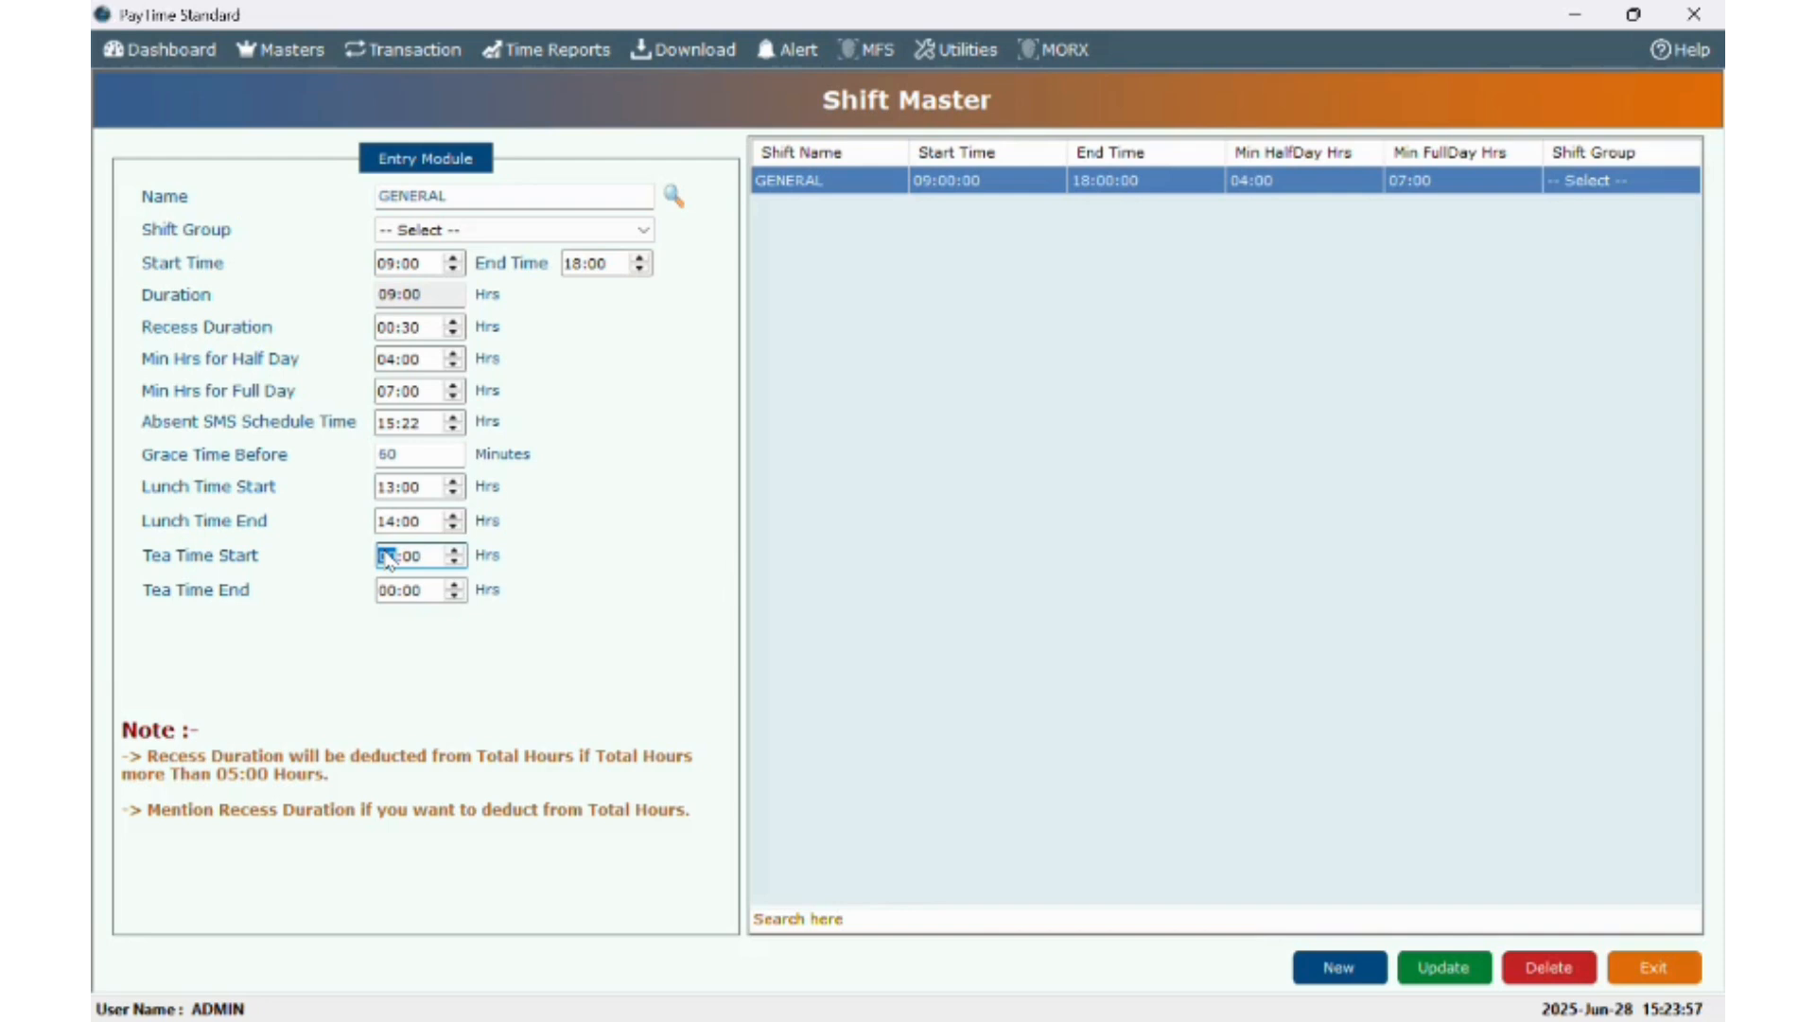
click(1428, 969)
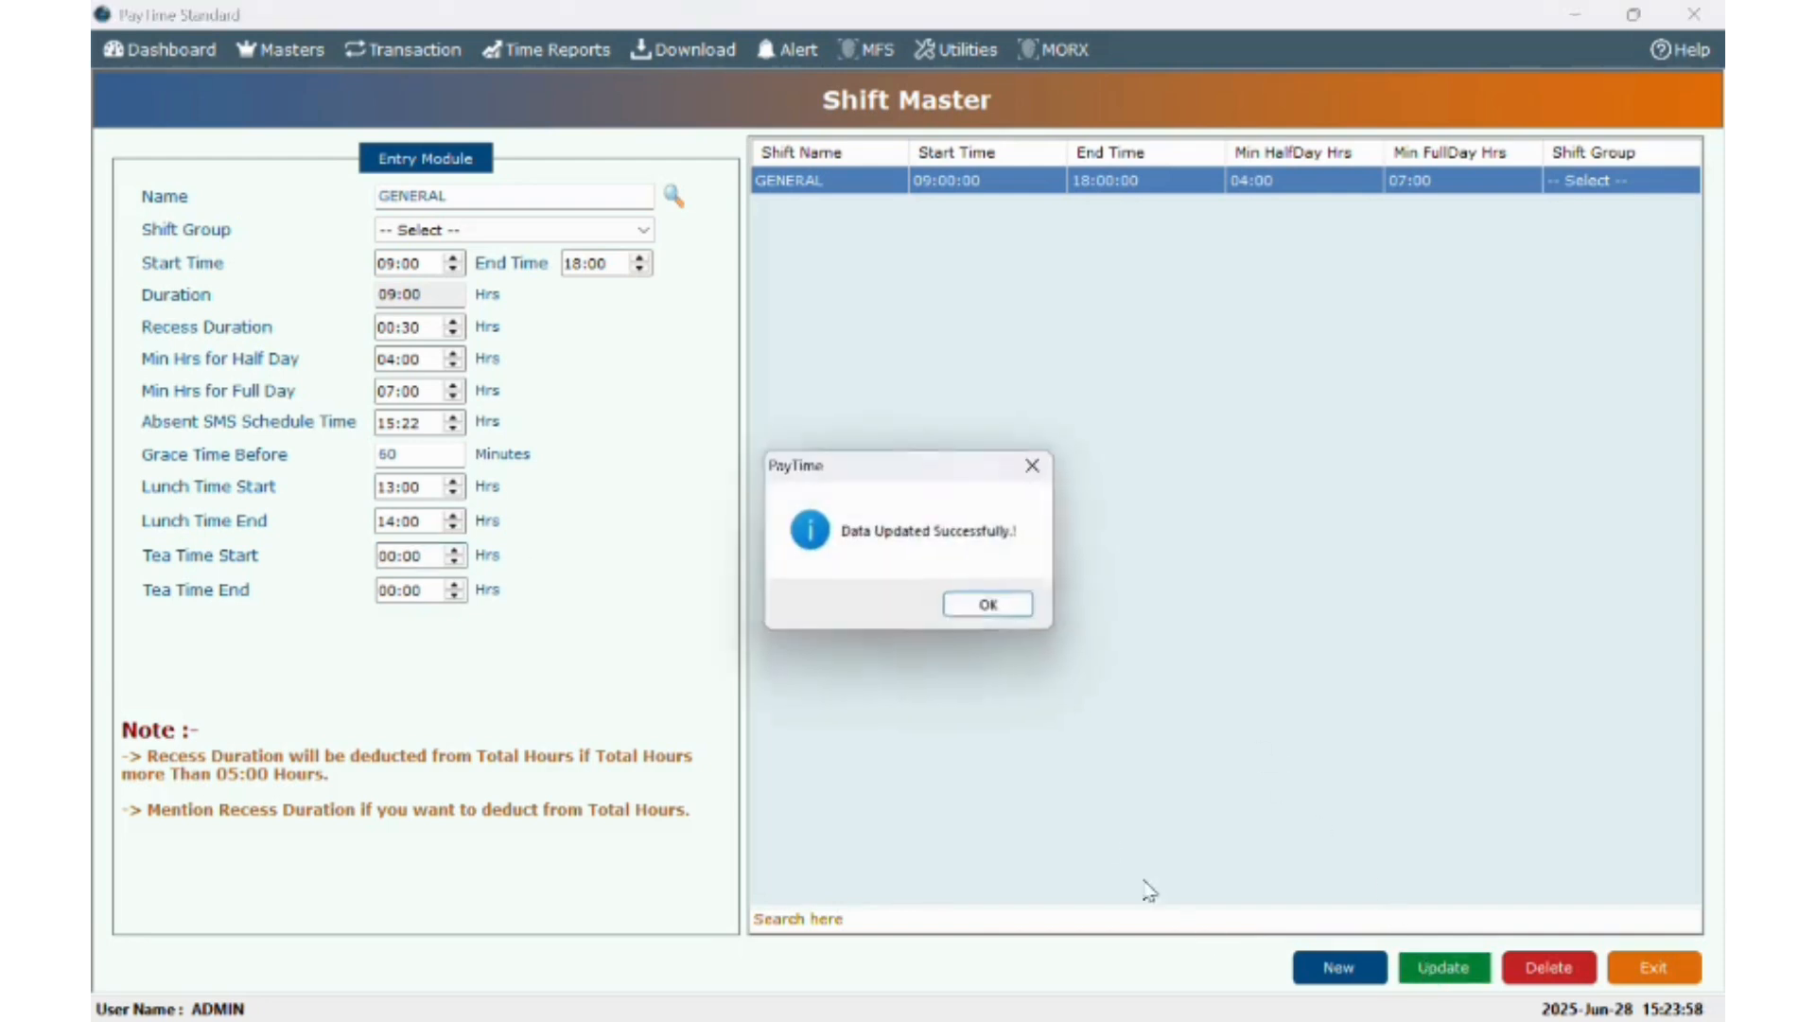
click(994, 610)
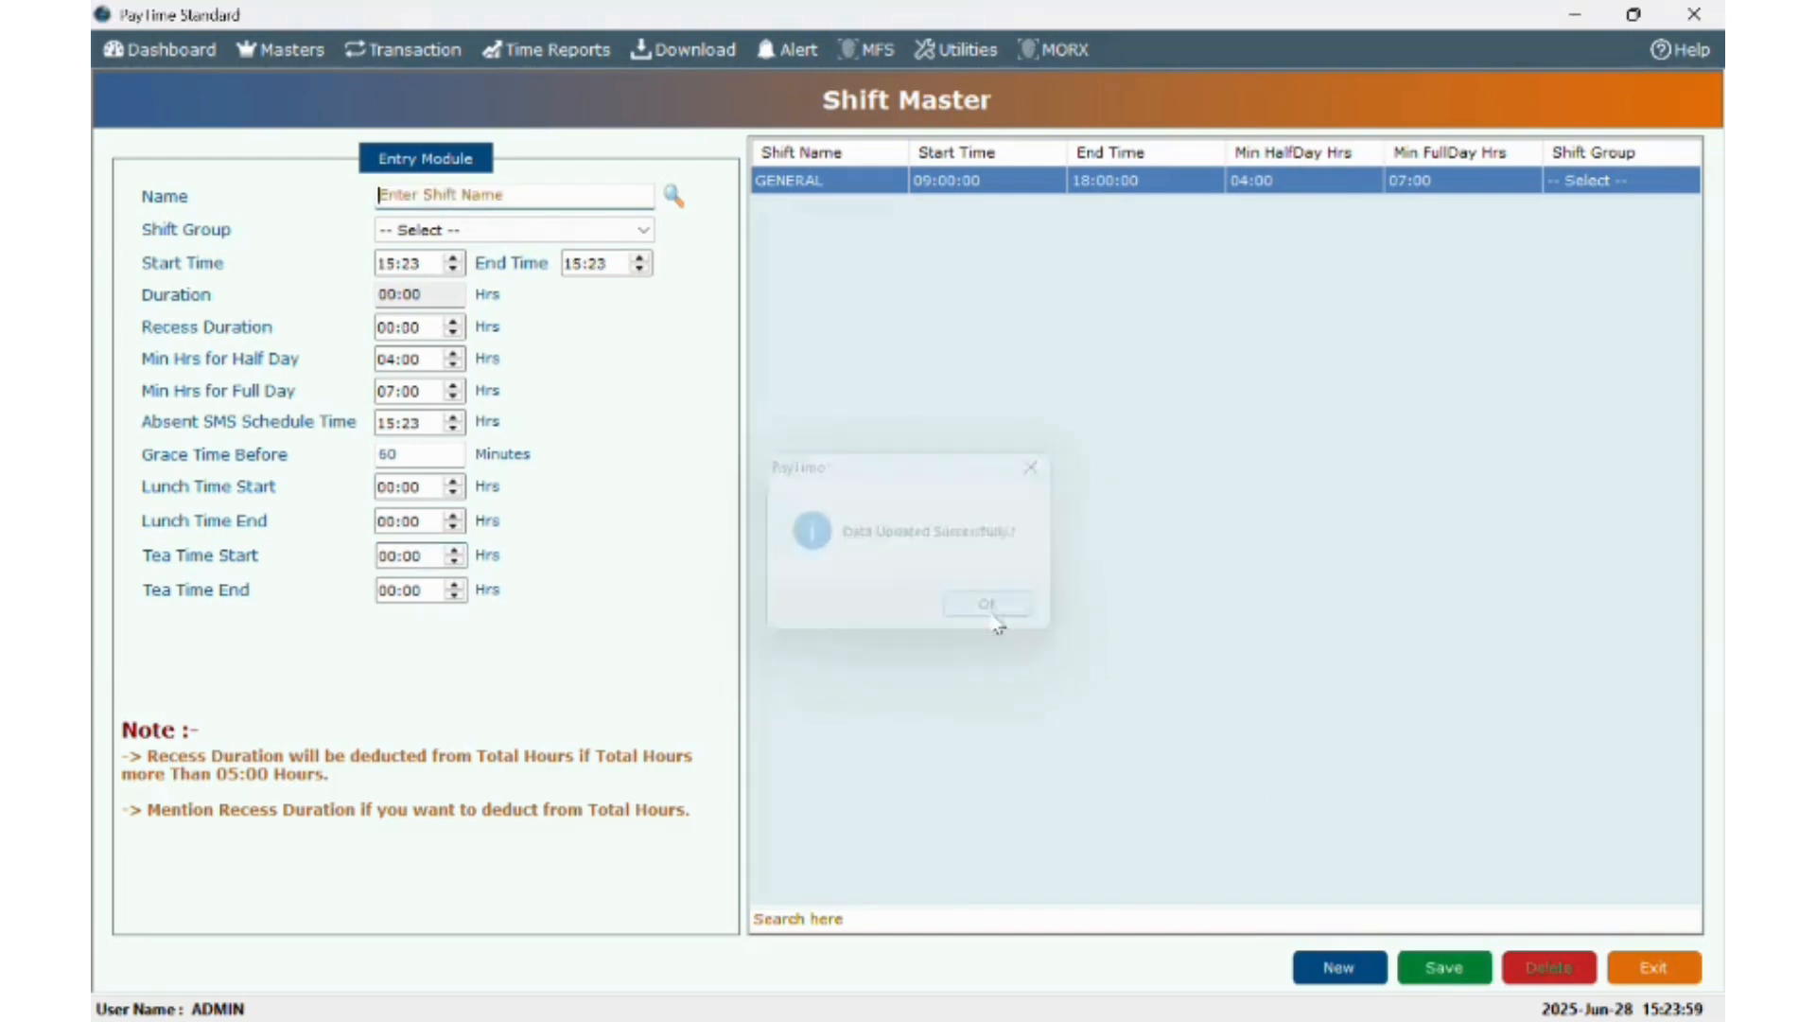
click(257, 43)
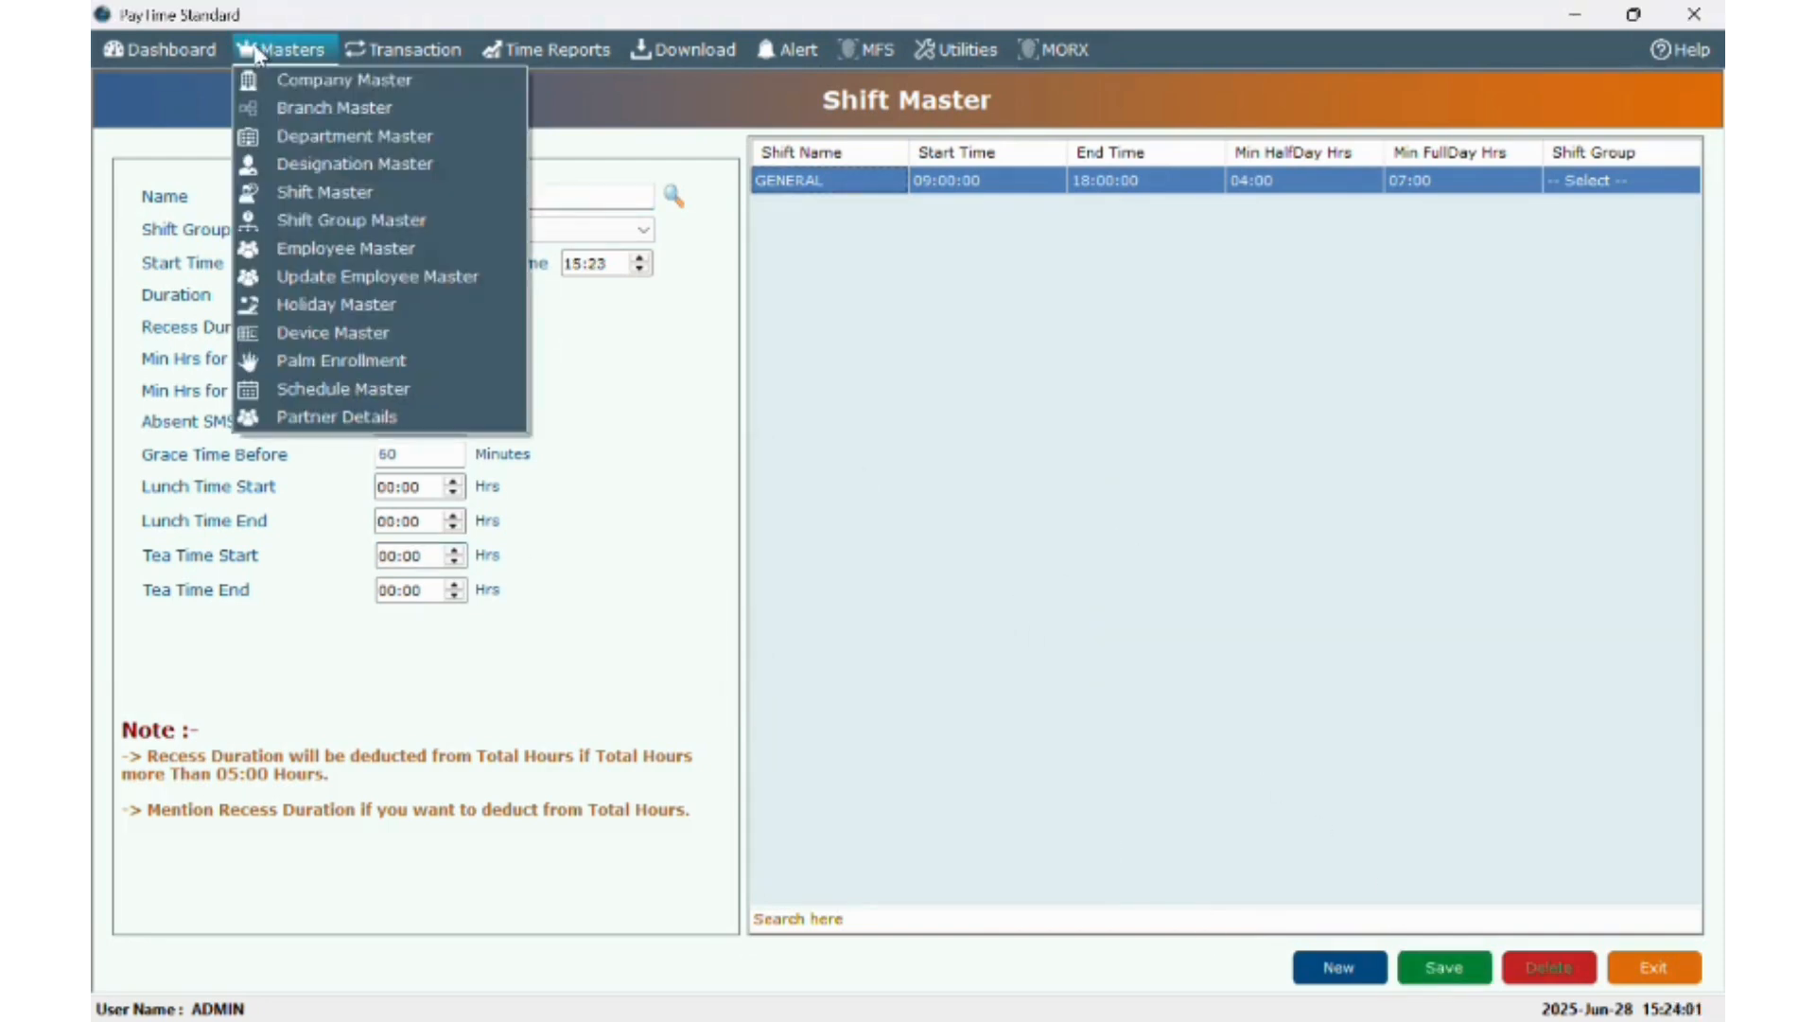
- Create and save a shift group named ROTATION
click(300, 221)
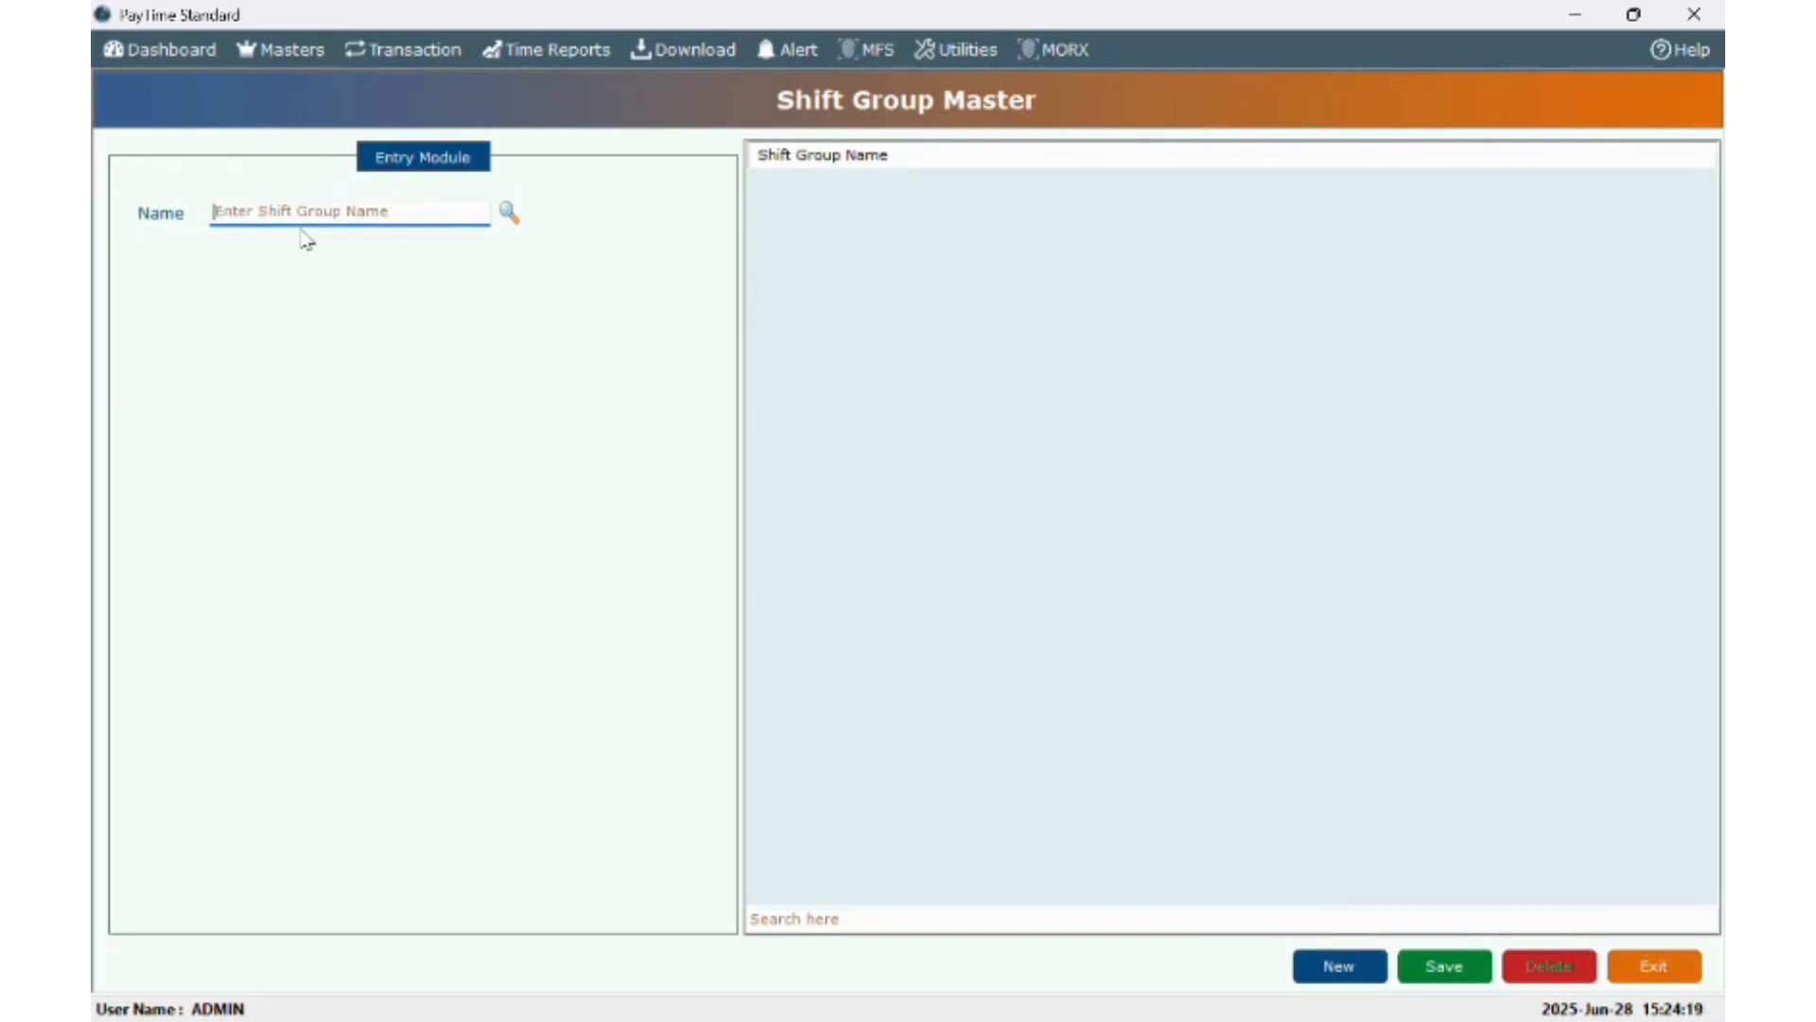
text(ROAT)
key(BackSpace)
key(BackSpace)
text(TATION)
click(1442, 968)
click(984, 609)
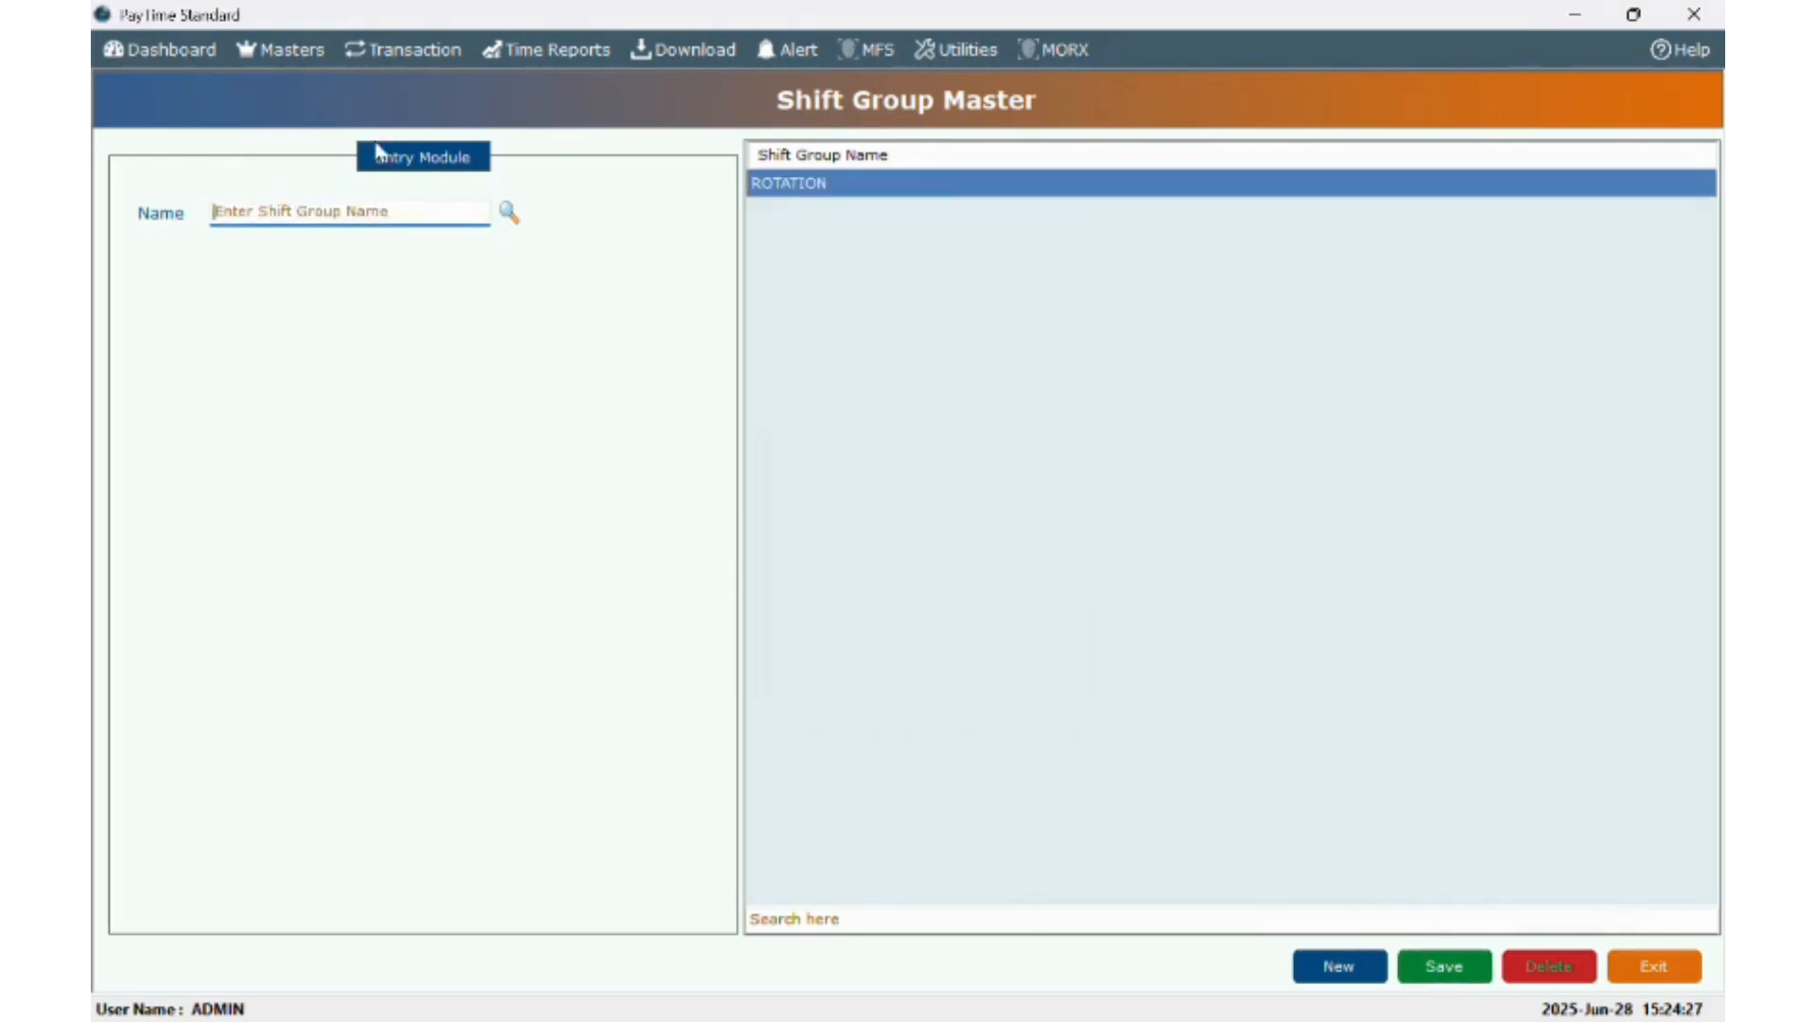
click(282, 48)
click(314, 198)
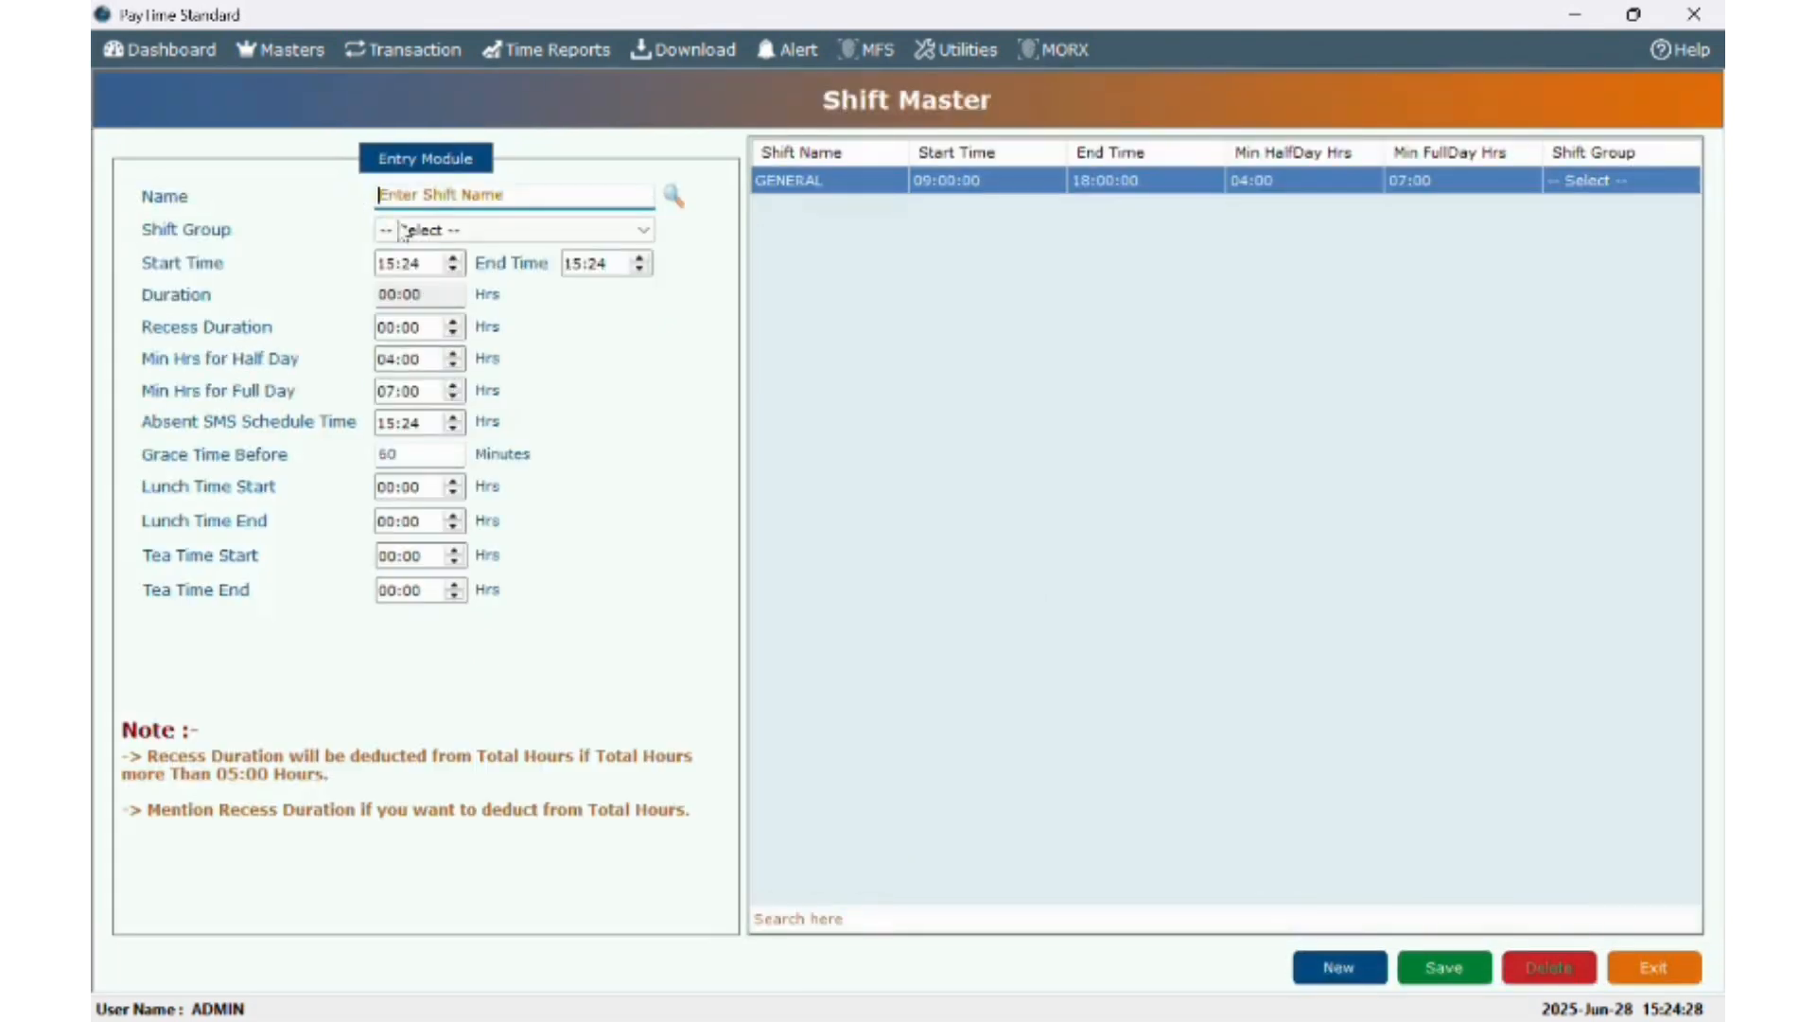
- Save a MORNING shift from 08:00 to 20:00 in the ROTATION group
click(472, 194)
text(M)
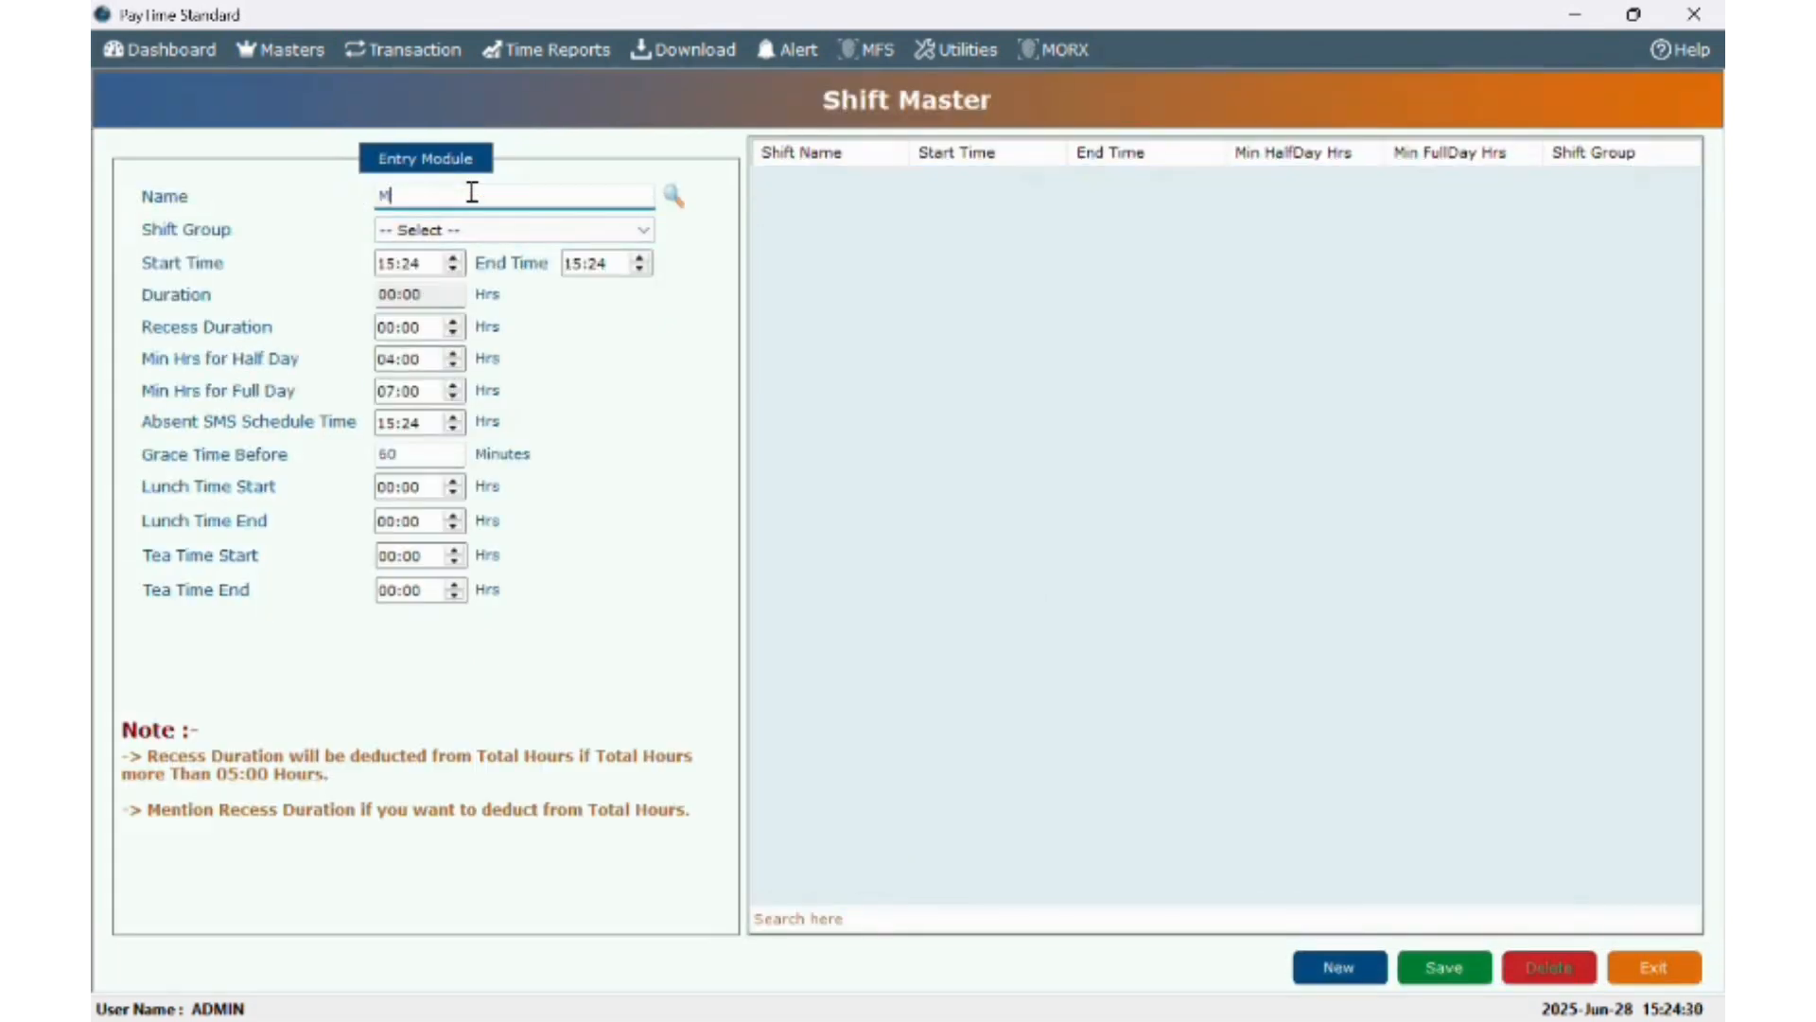
text(ORNING)
click(386, 266)
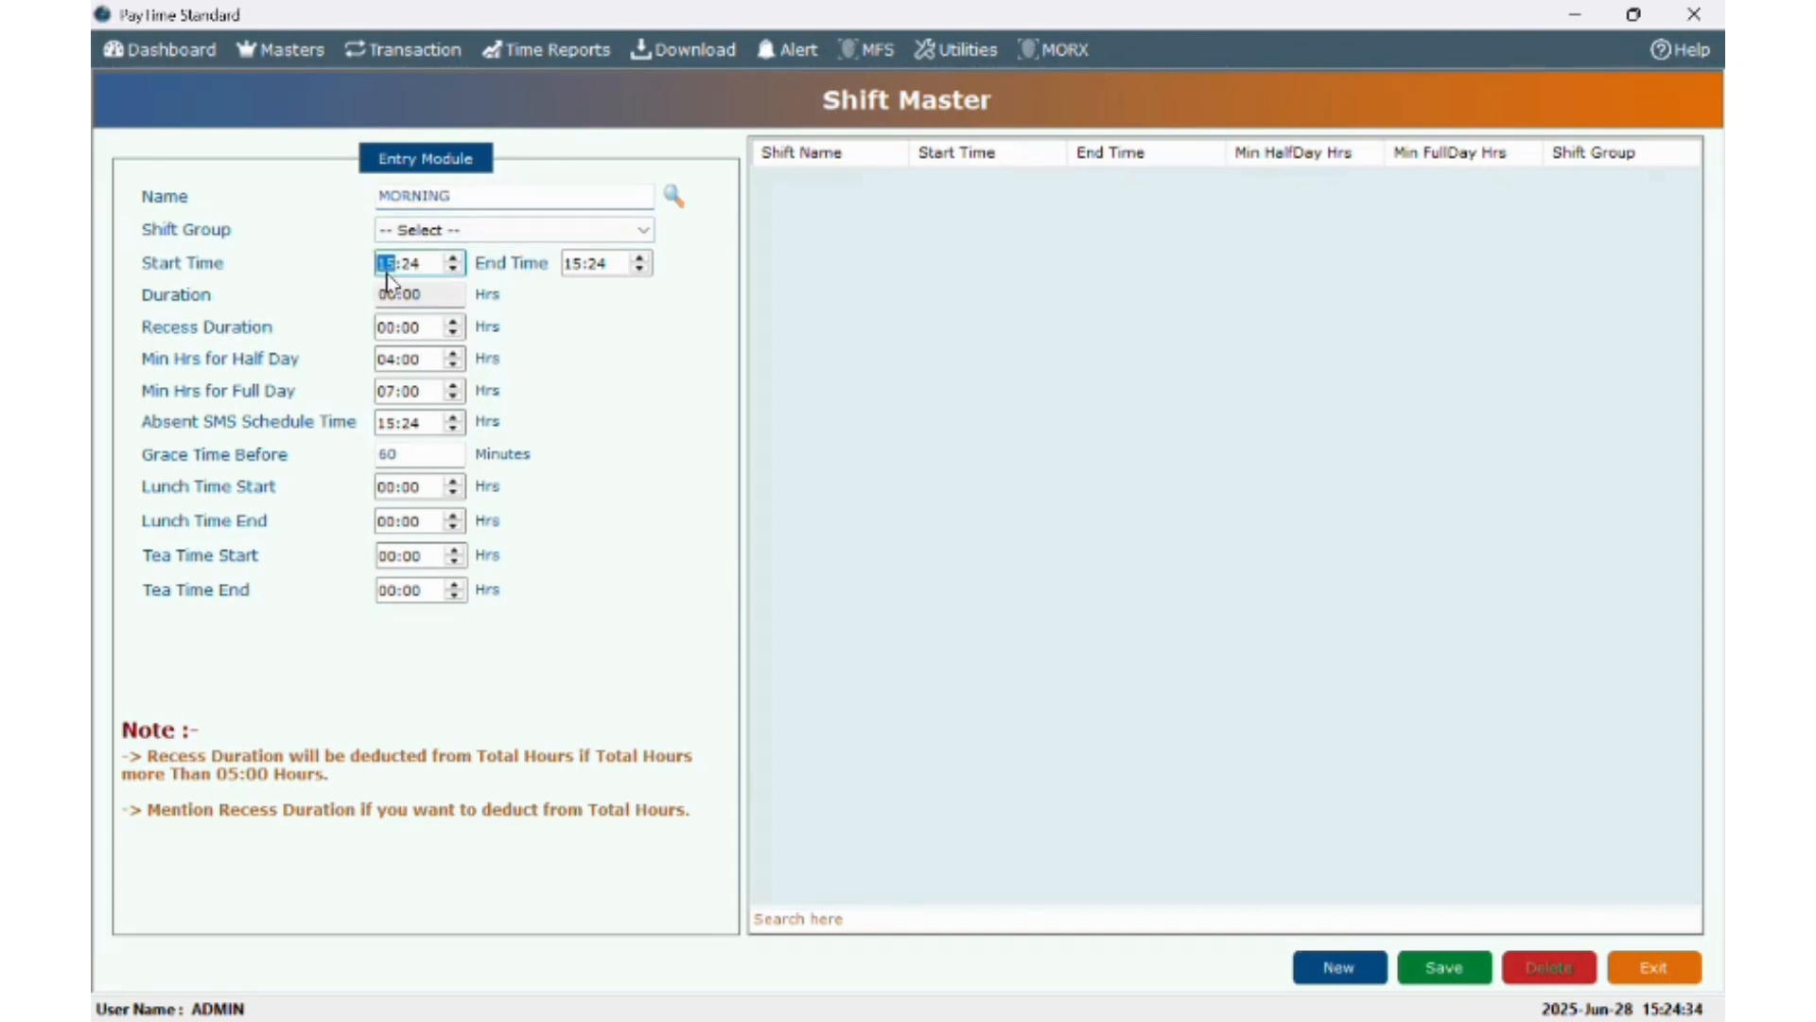
text(08)
key(Right)
text(00)
key(Tab)
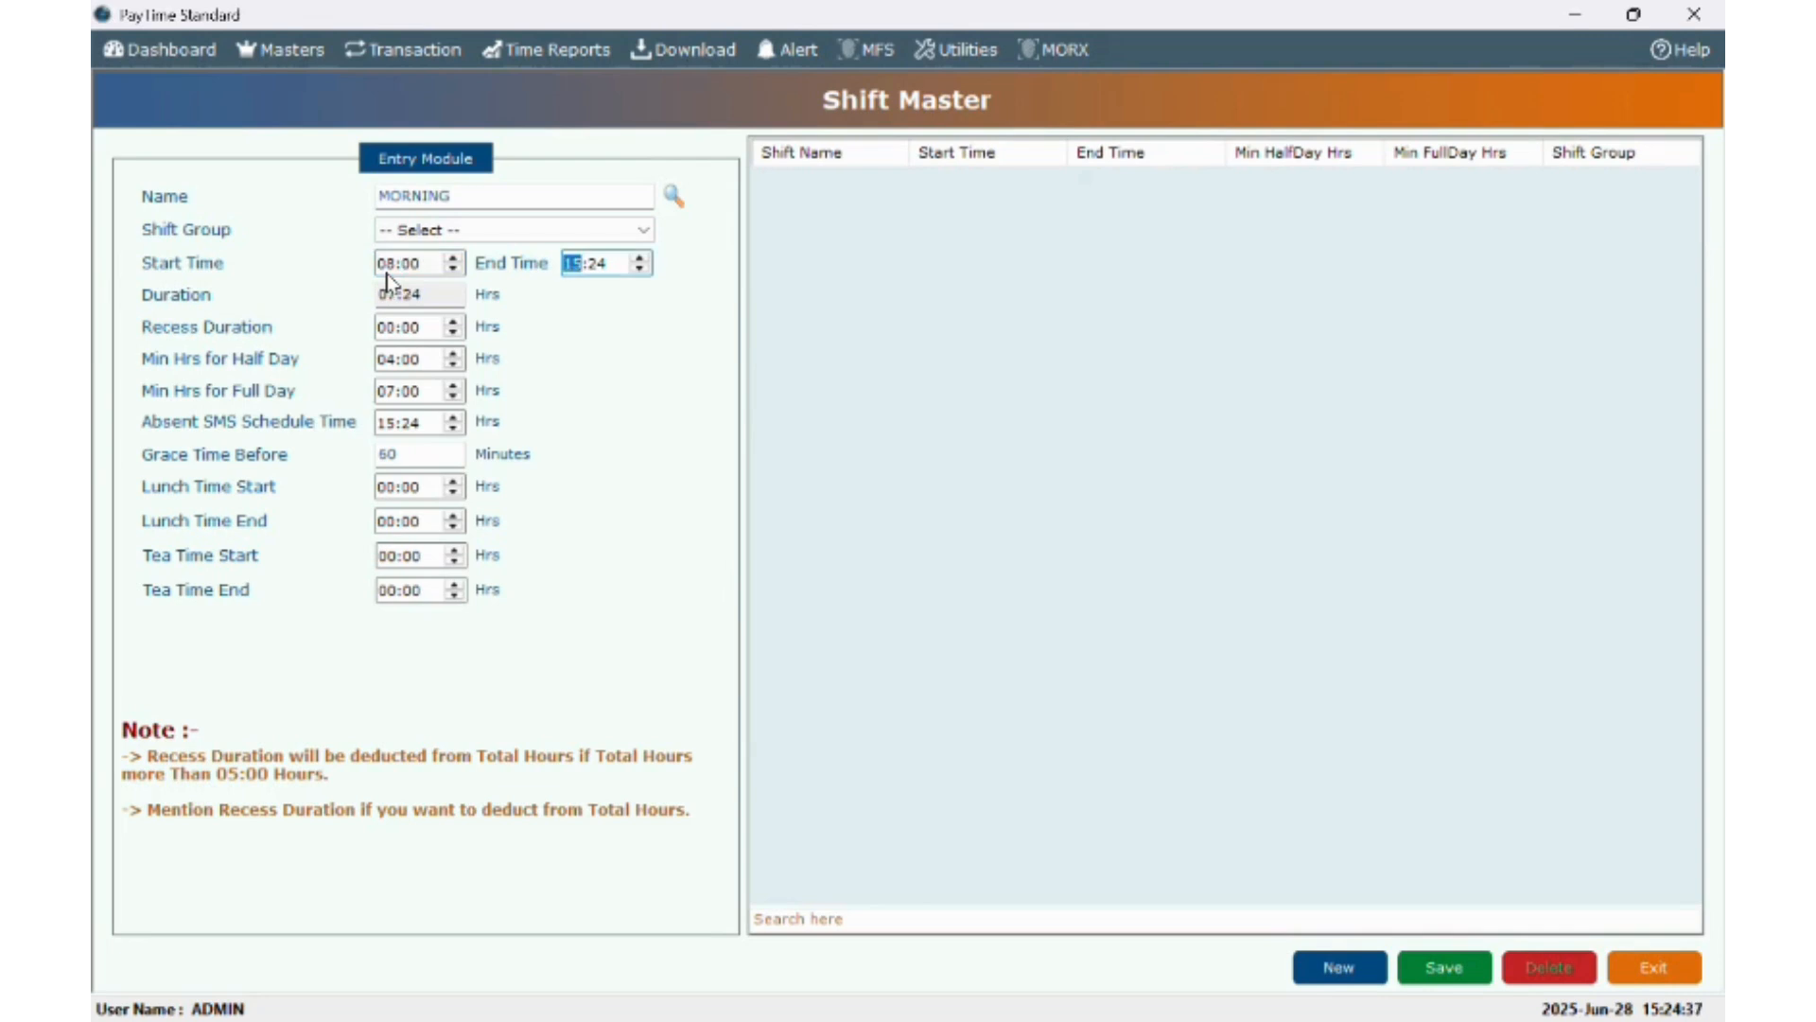
text(20)
key(Right)
text(00)
click(444, 236)
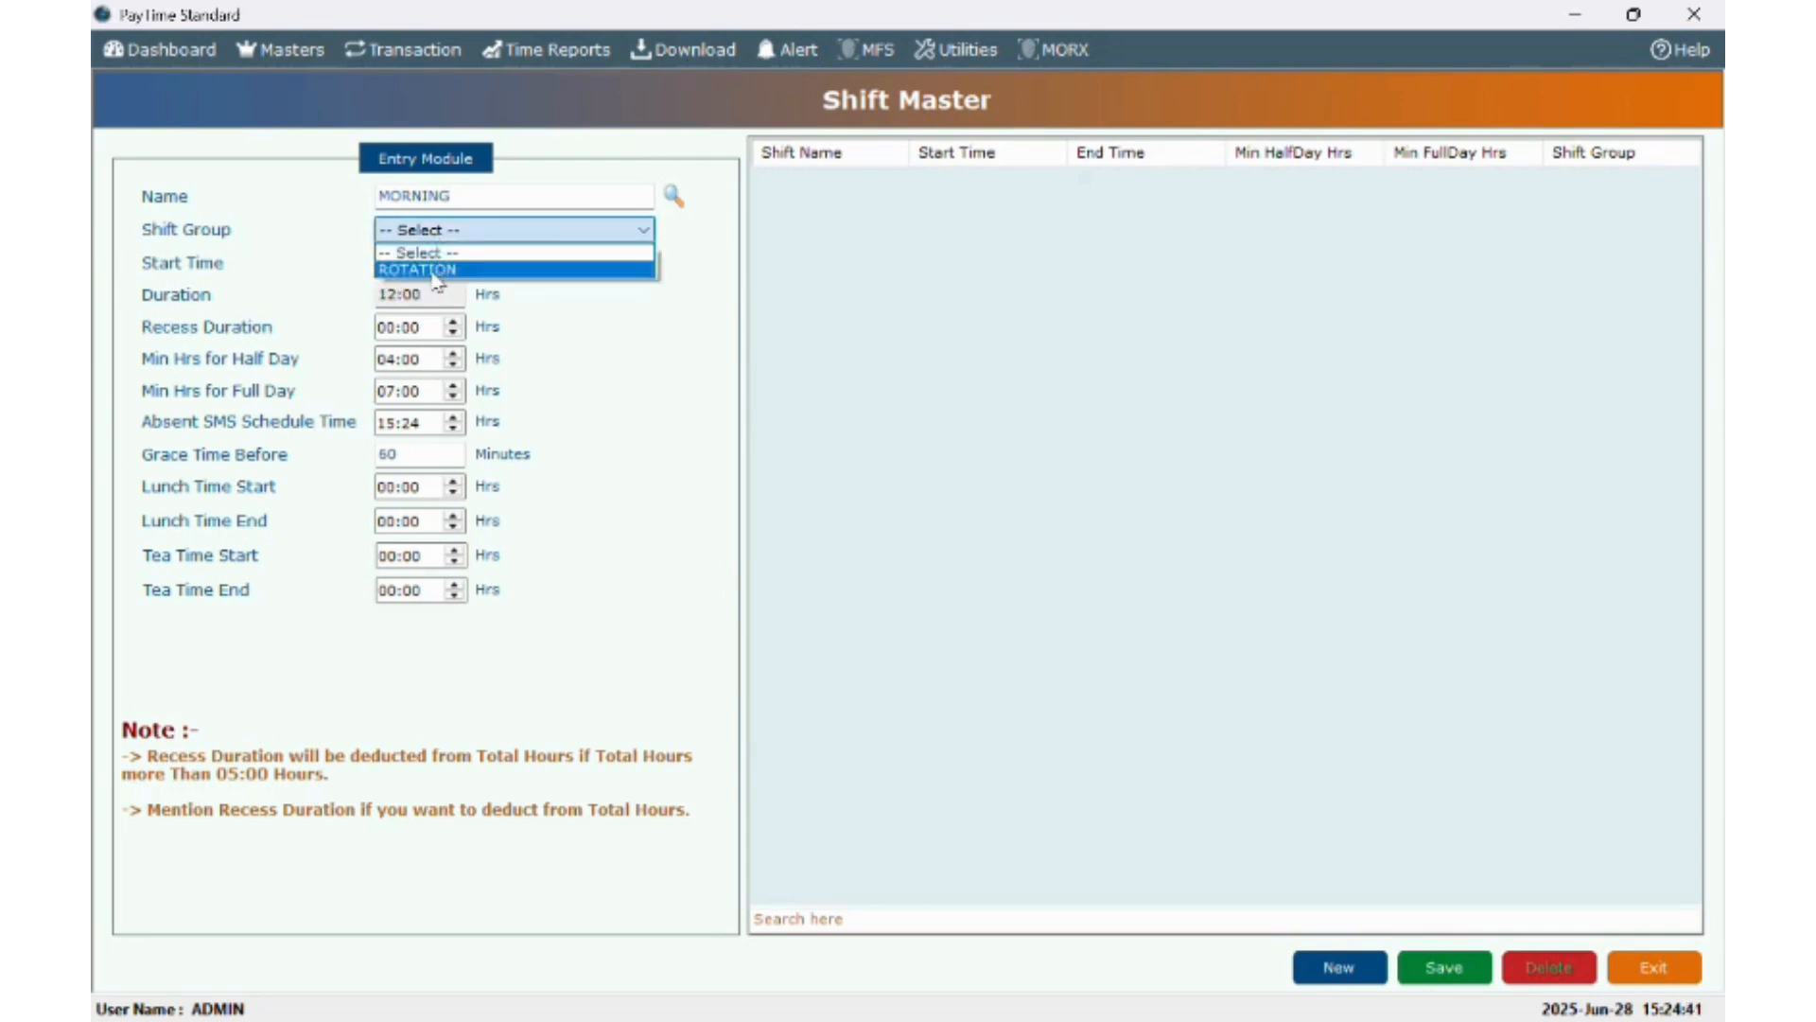
click(436, 271)
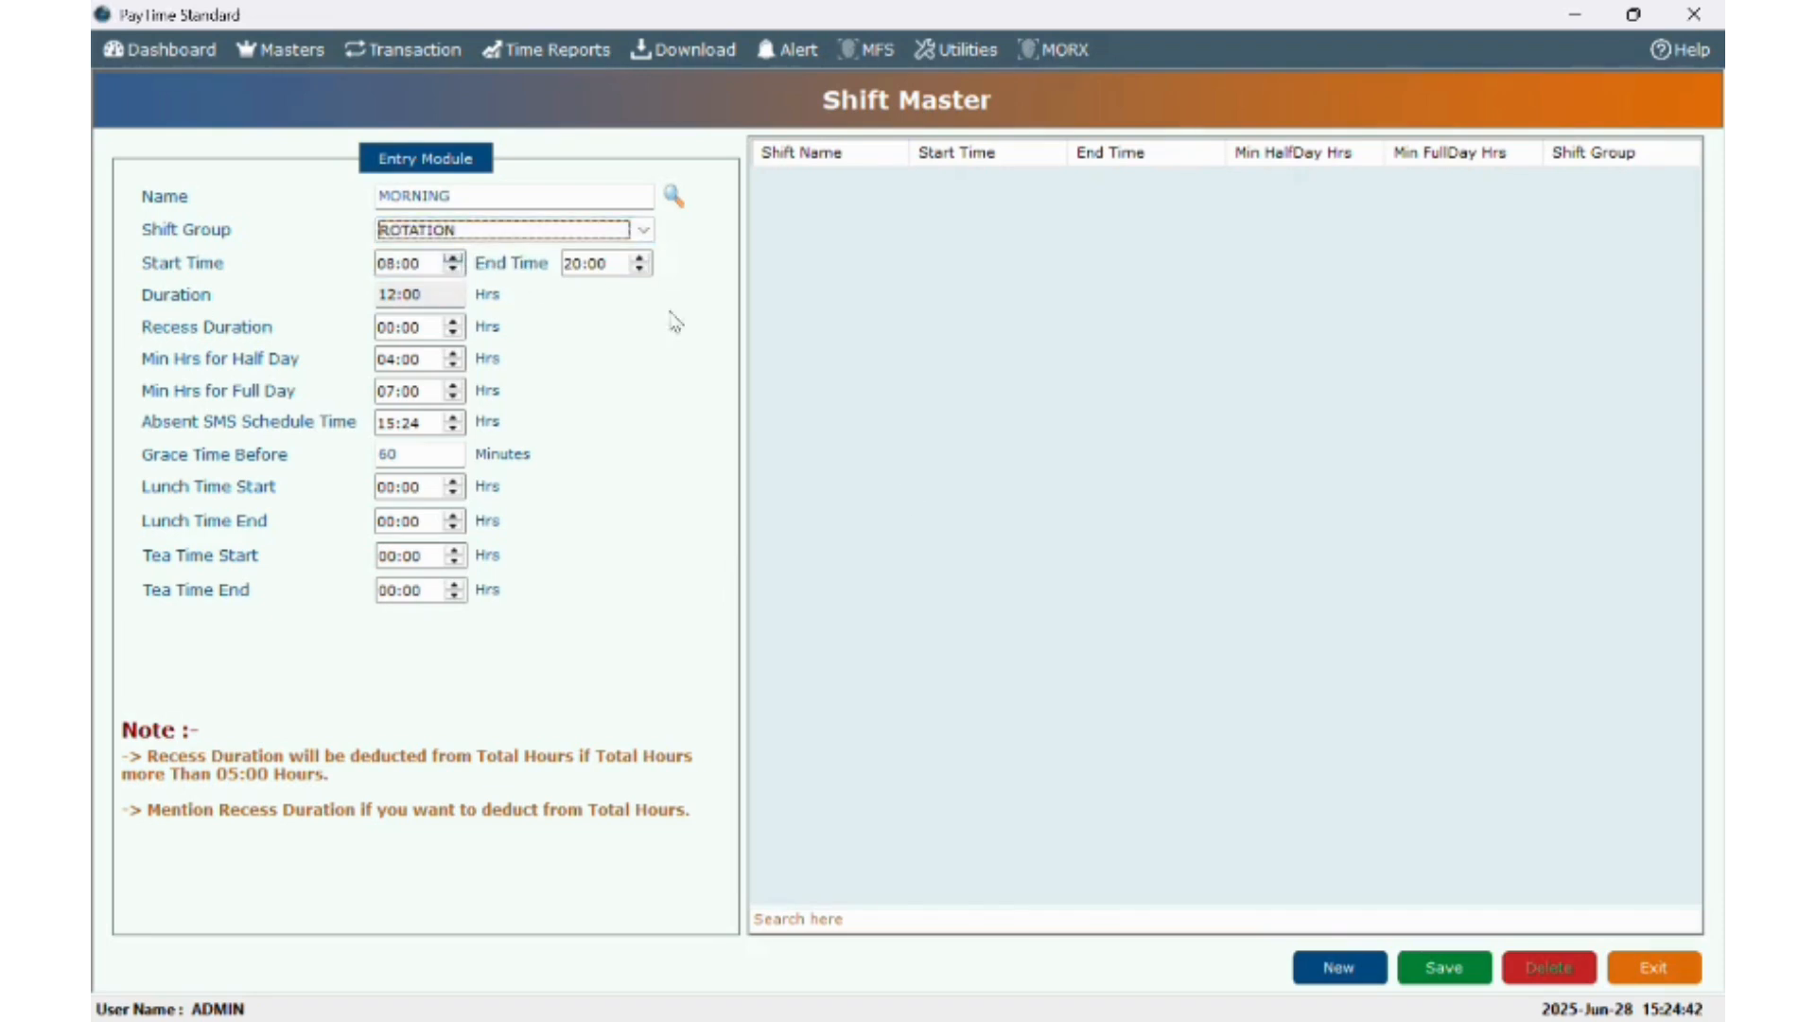
click(1454, 974)
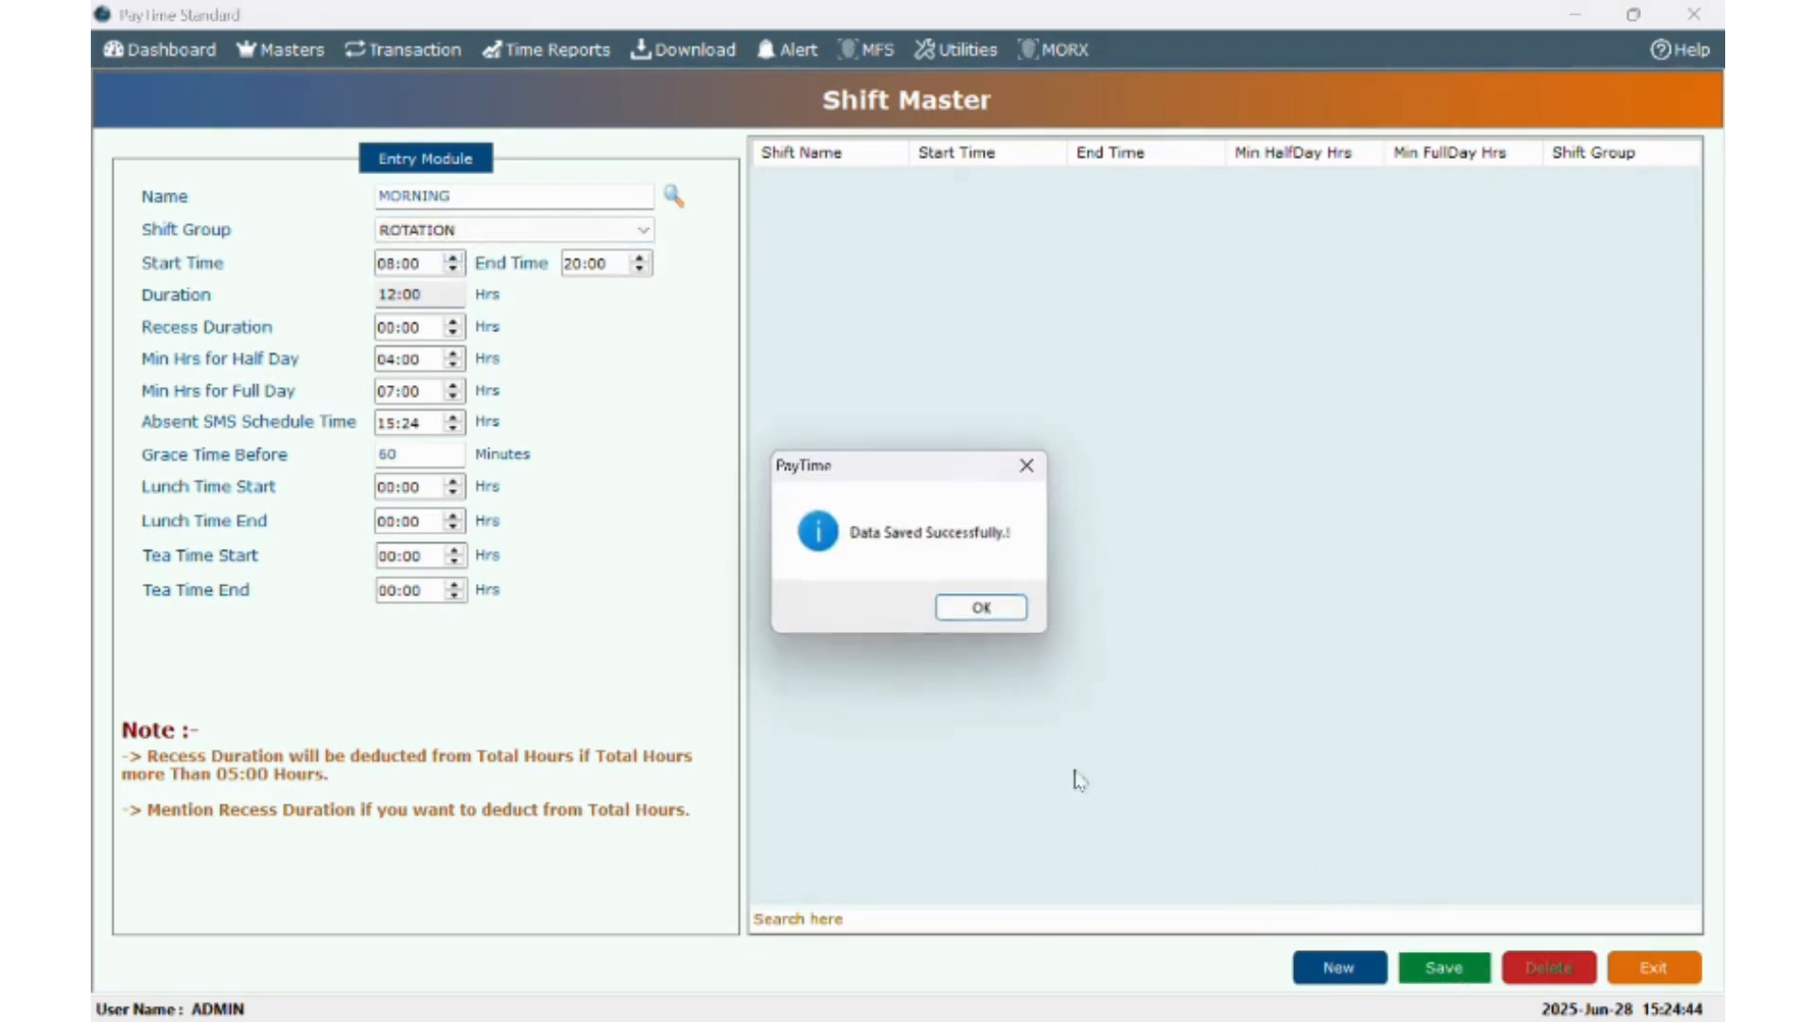
click(981, 610)
- Save a NIGHT shift from 20:00 to 08:00 in the ROTATION group
click(520, 199)
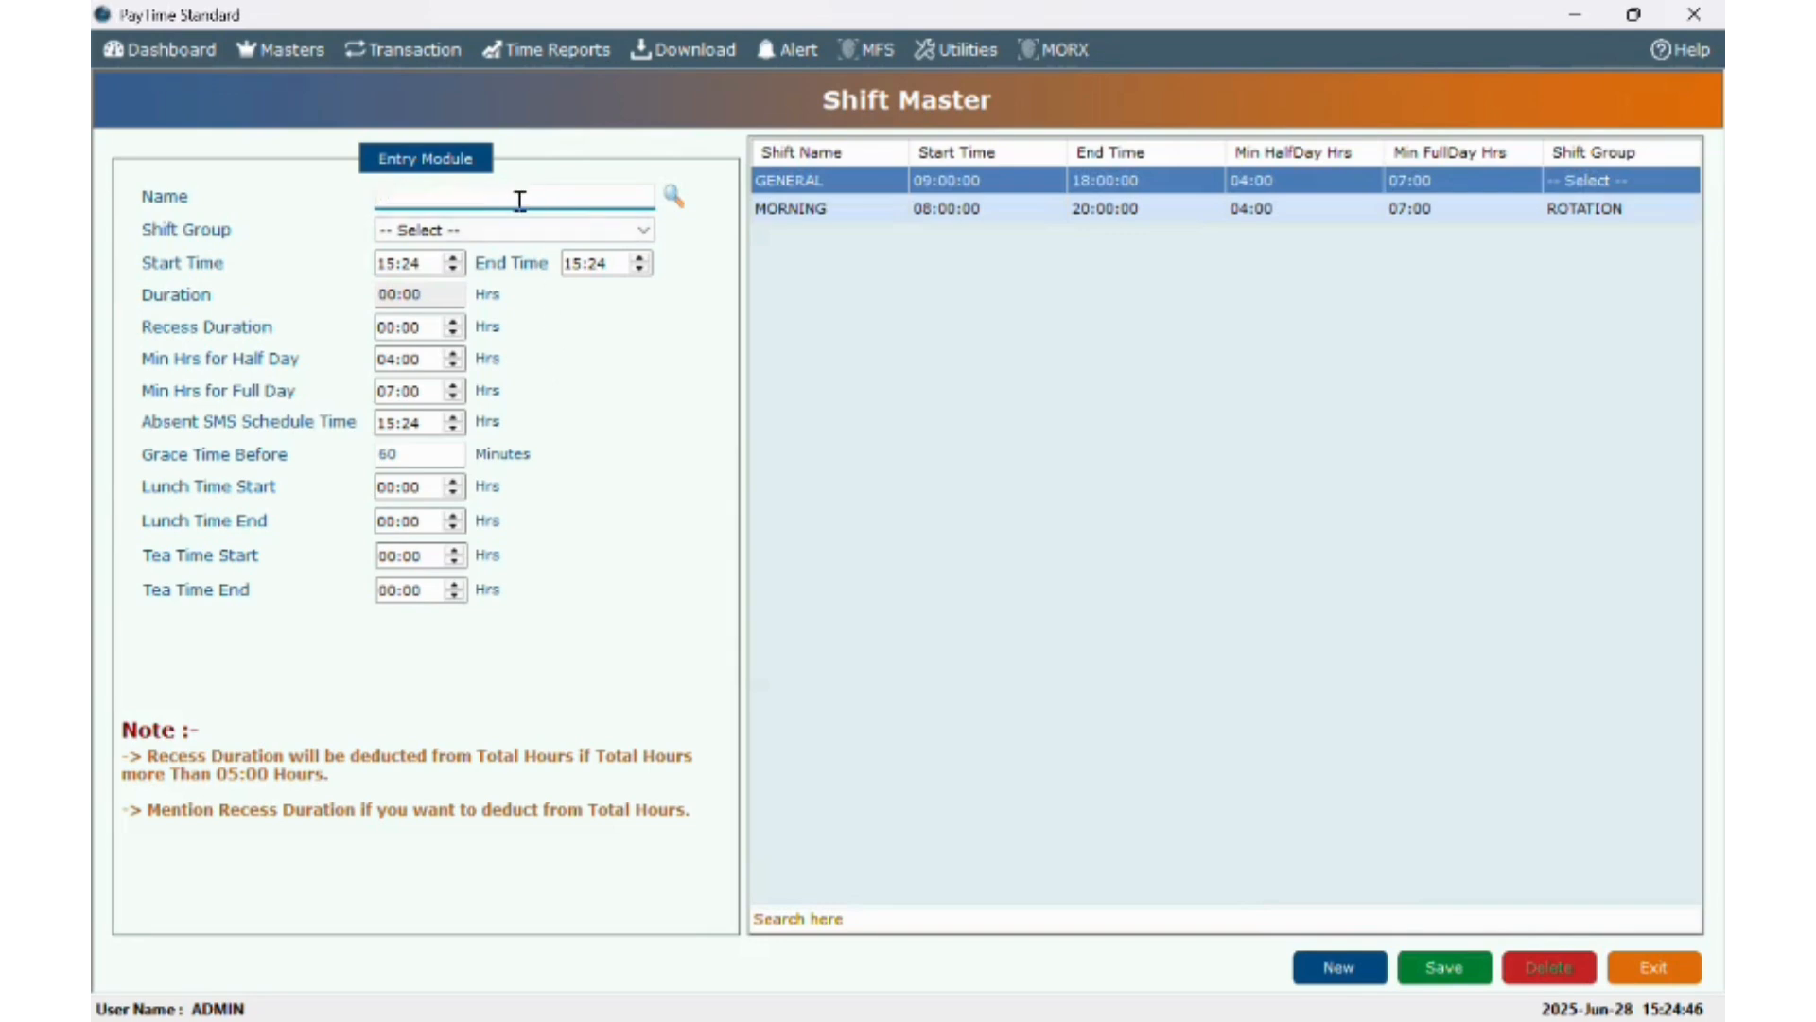
text(NIGHT)
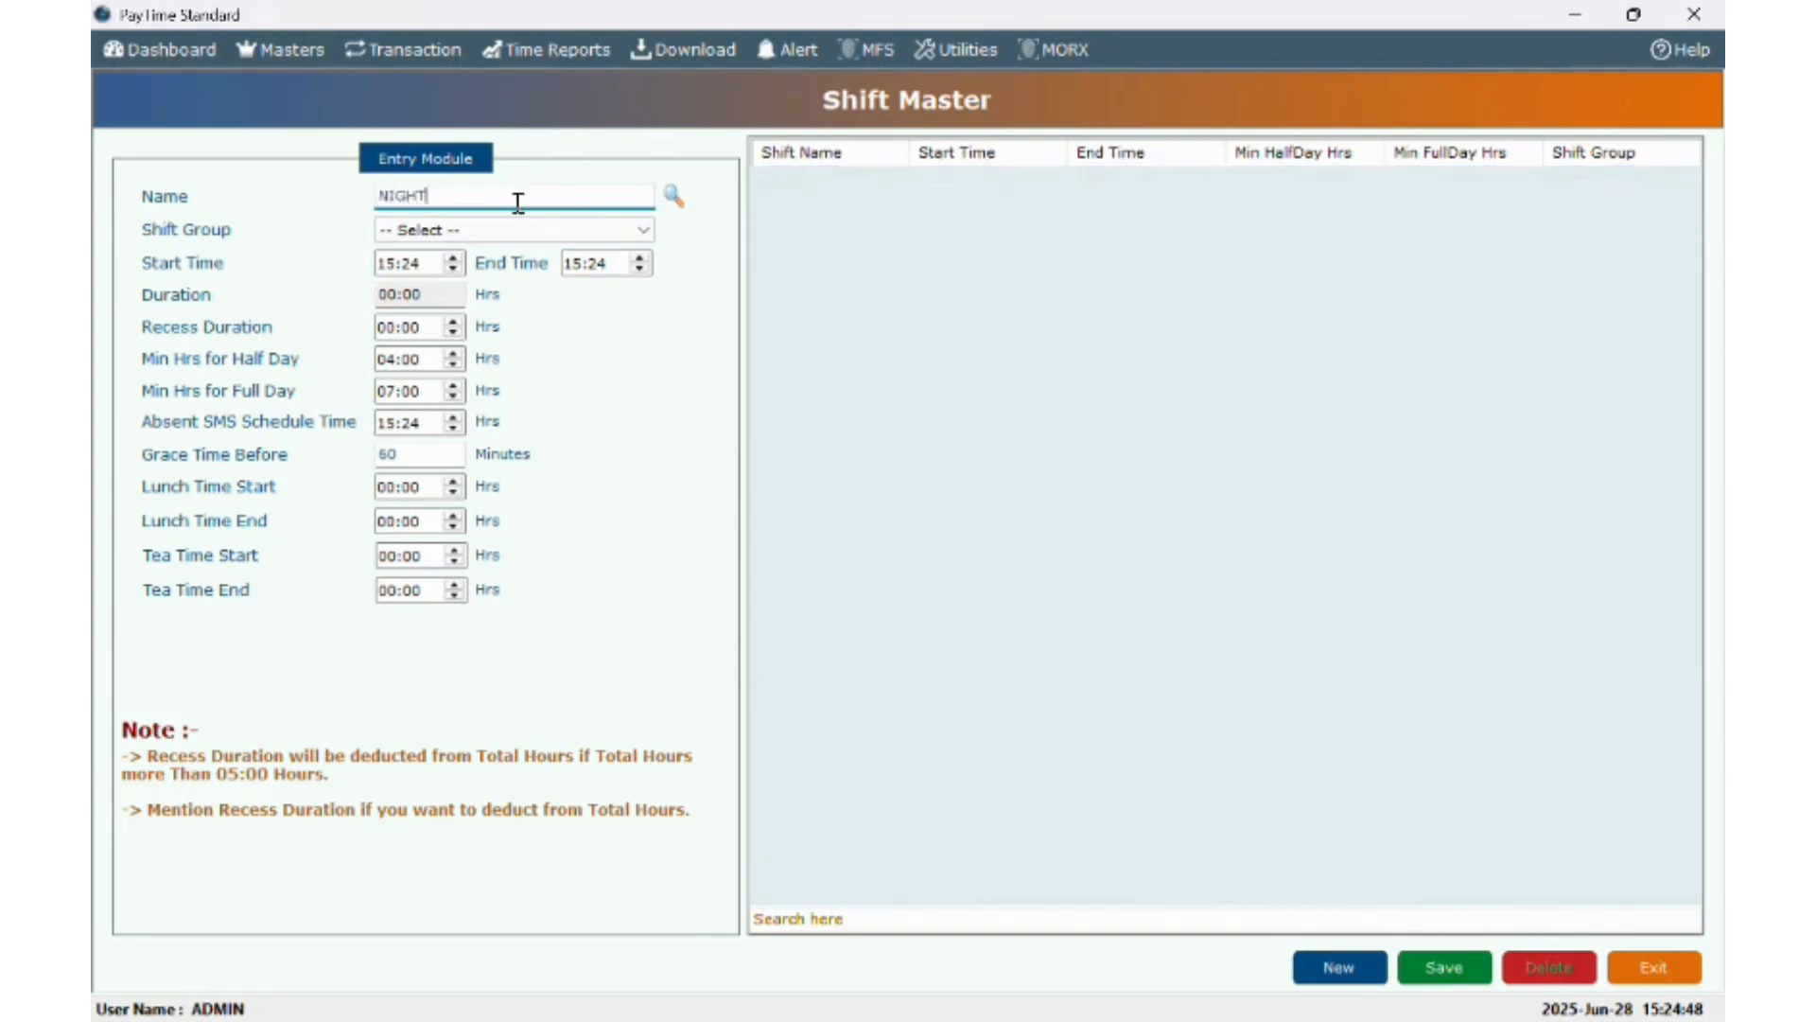
click(392, 267)
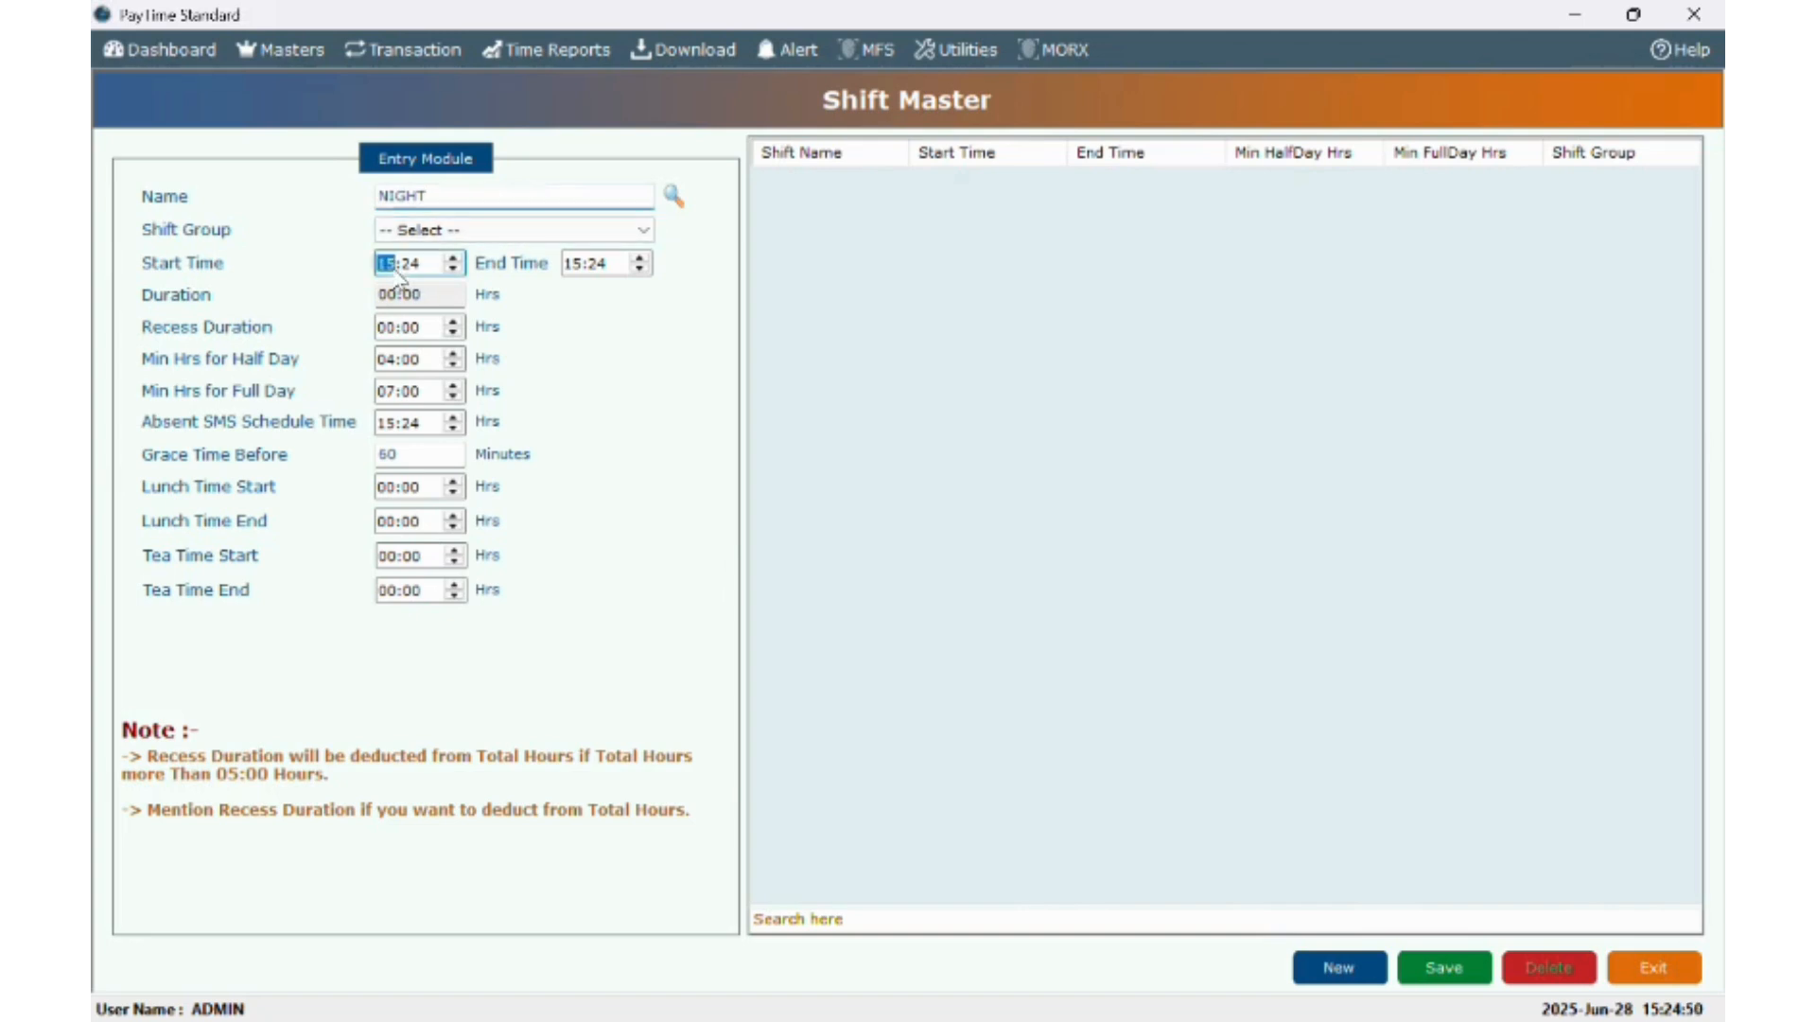
text(20:00)
key(Tab)
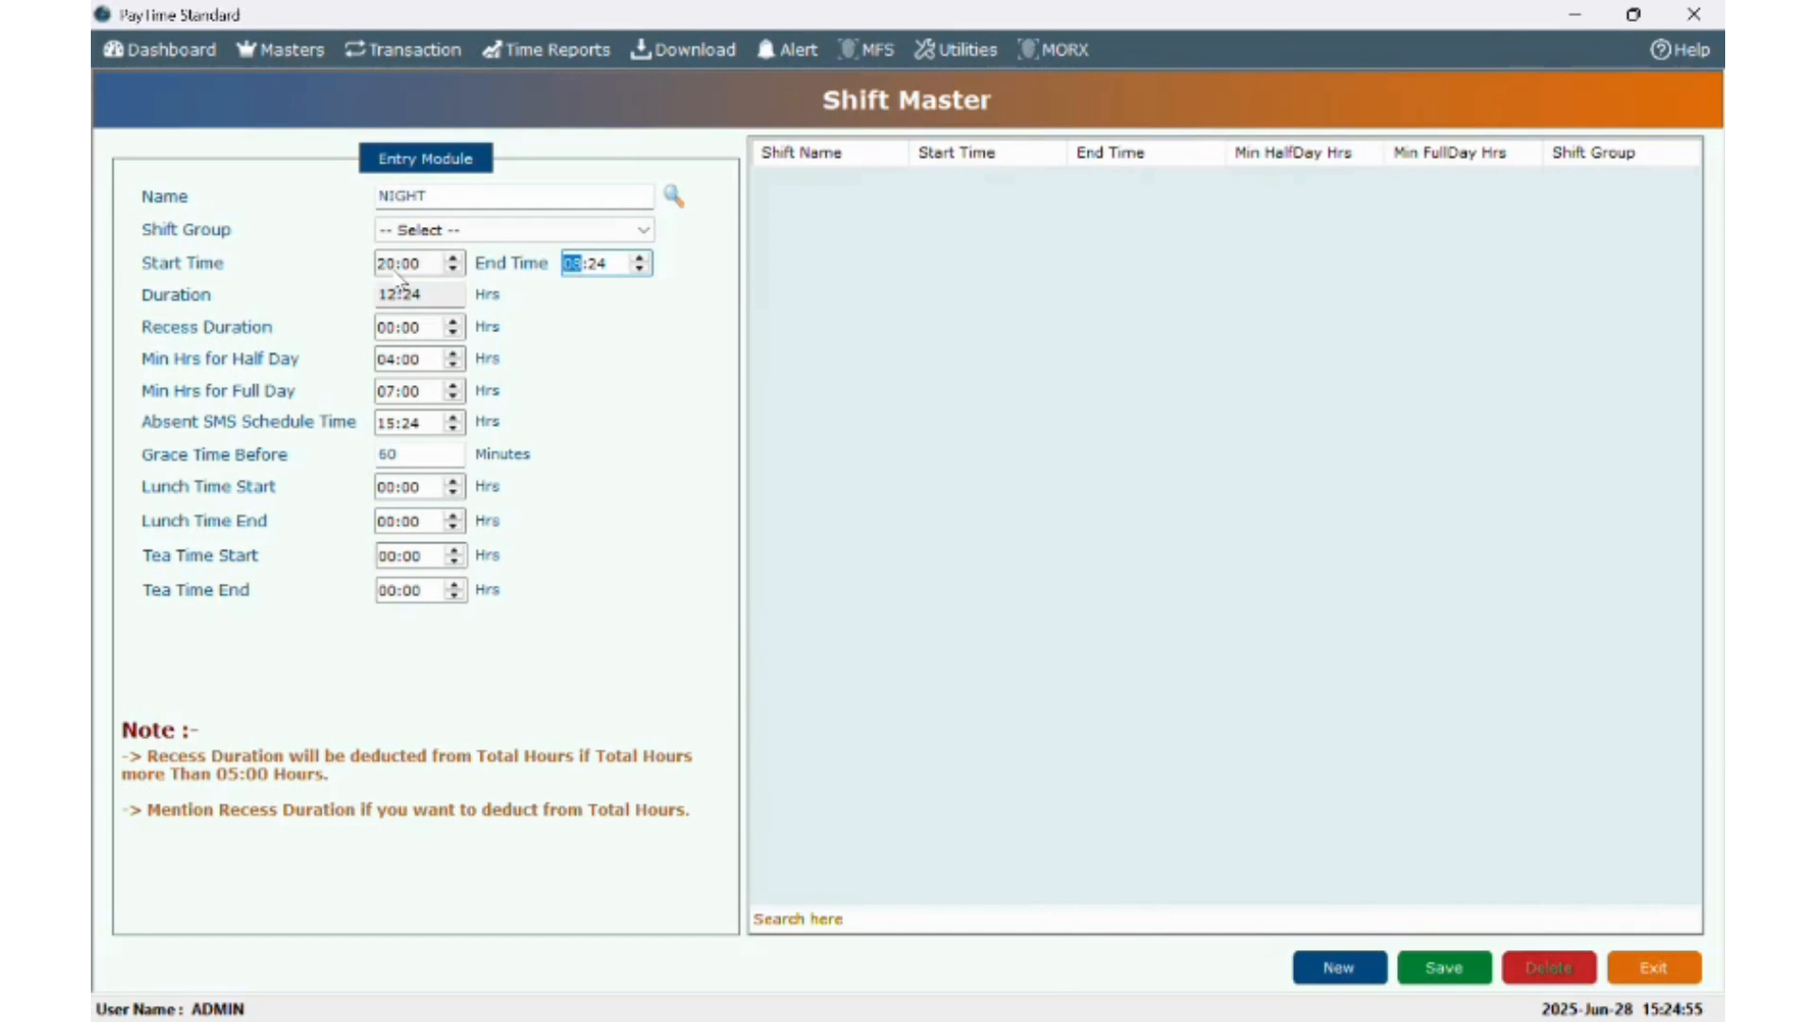
text(00)
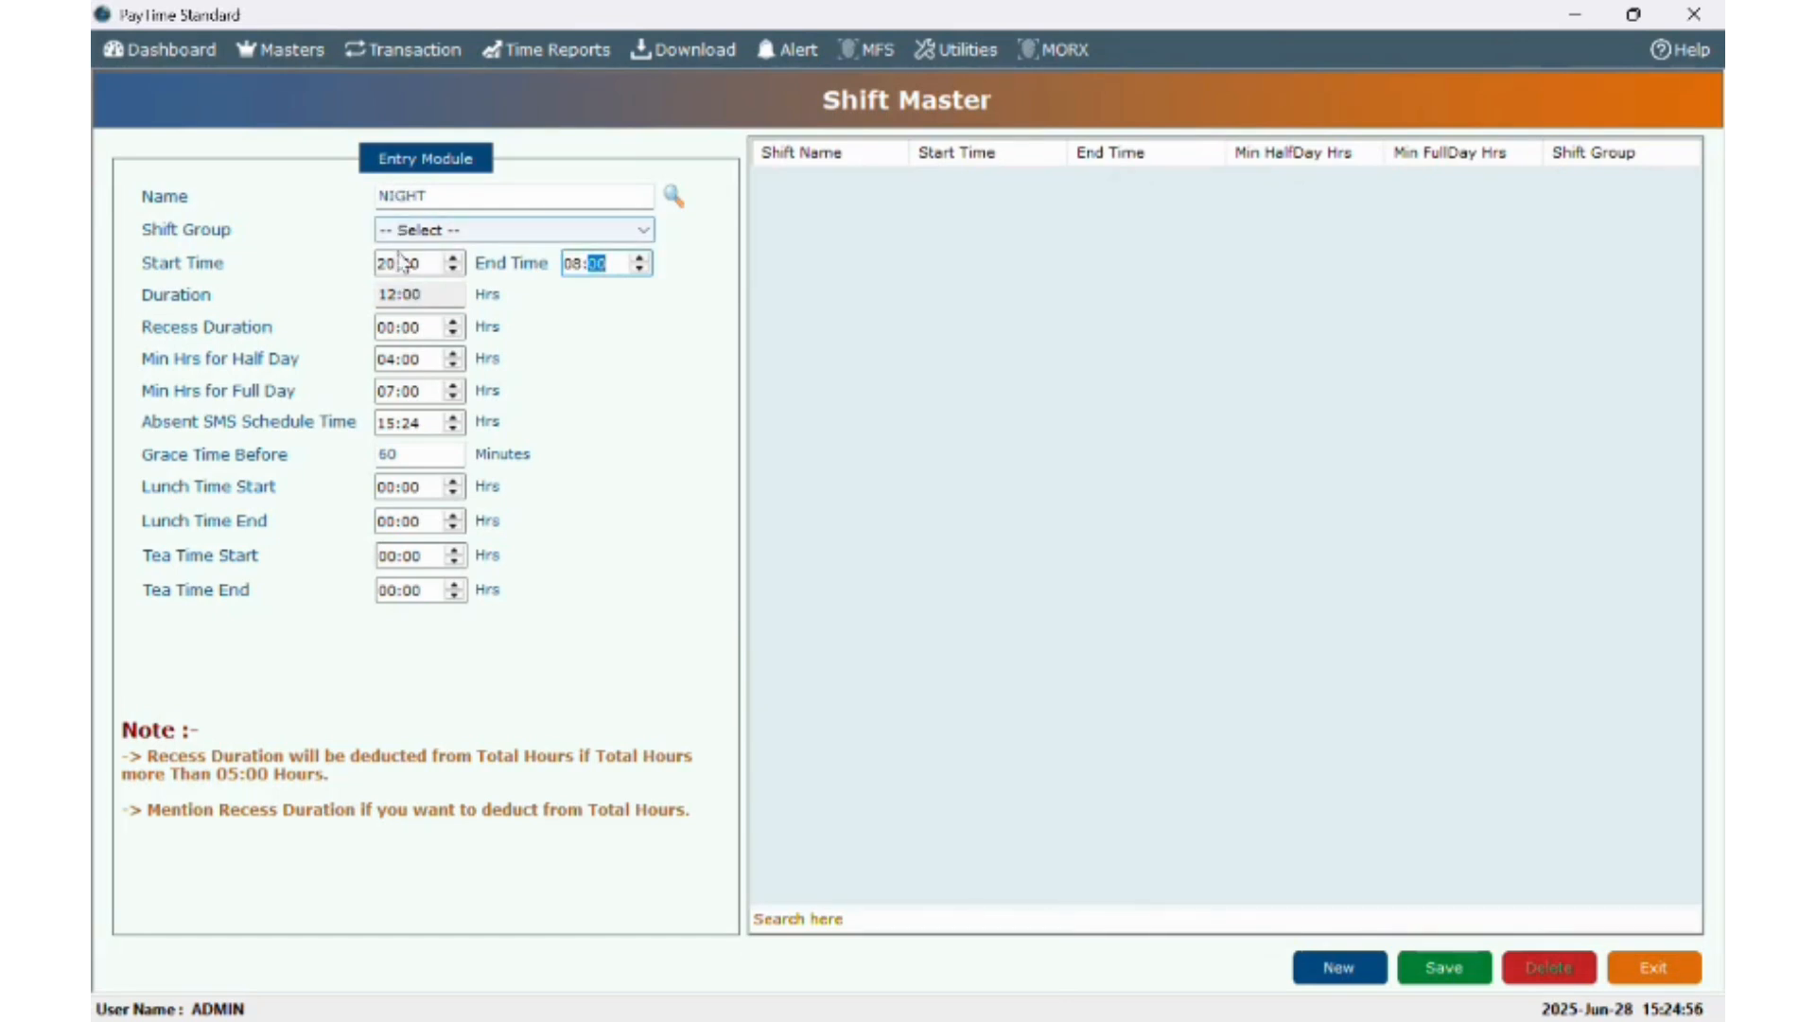
click(409, 235)
click(413, 270)
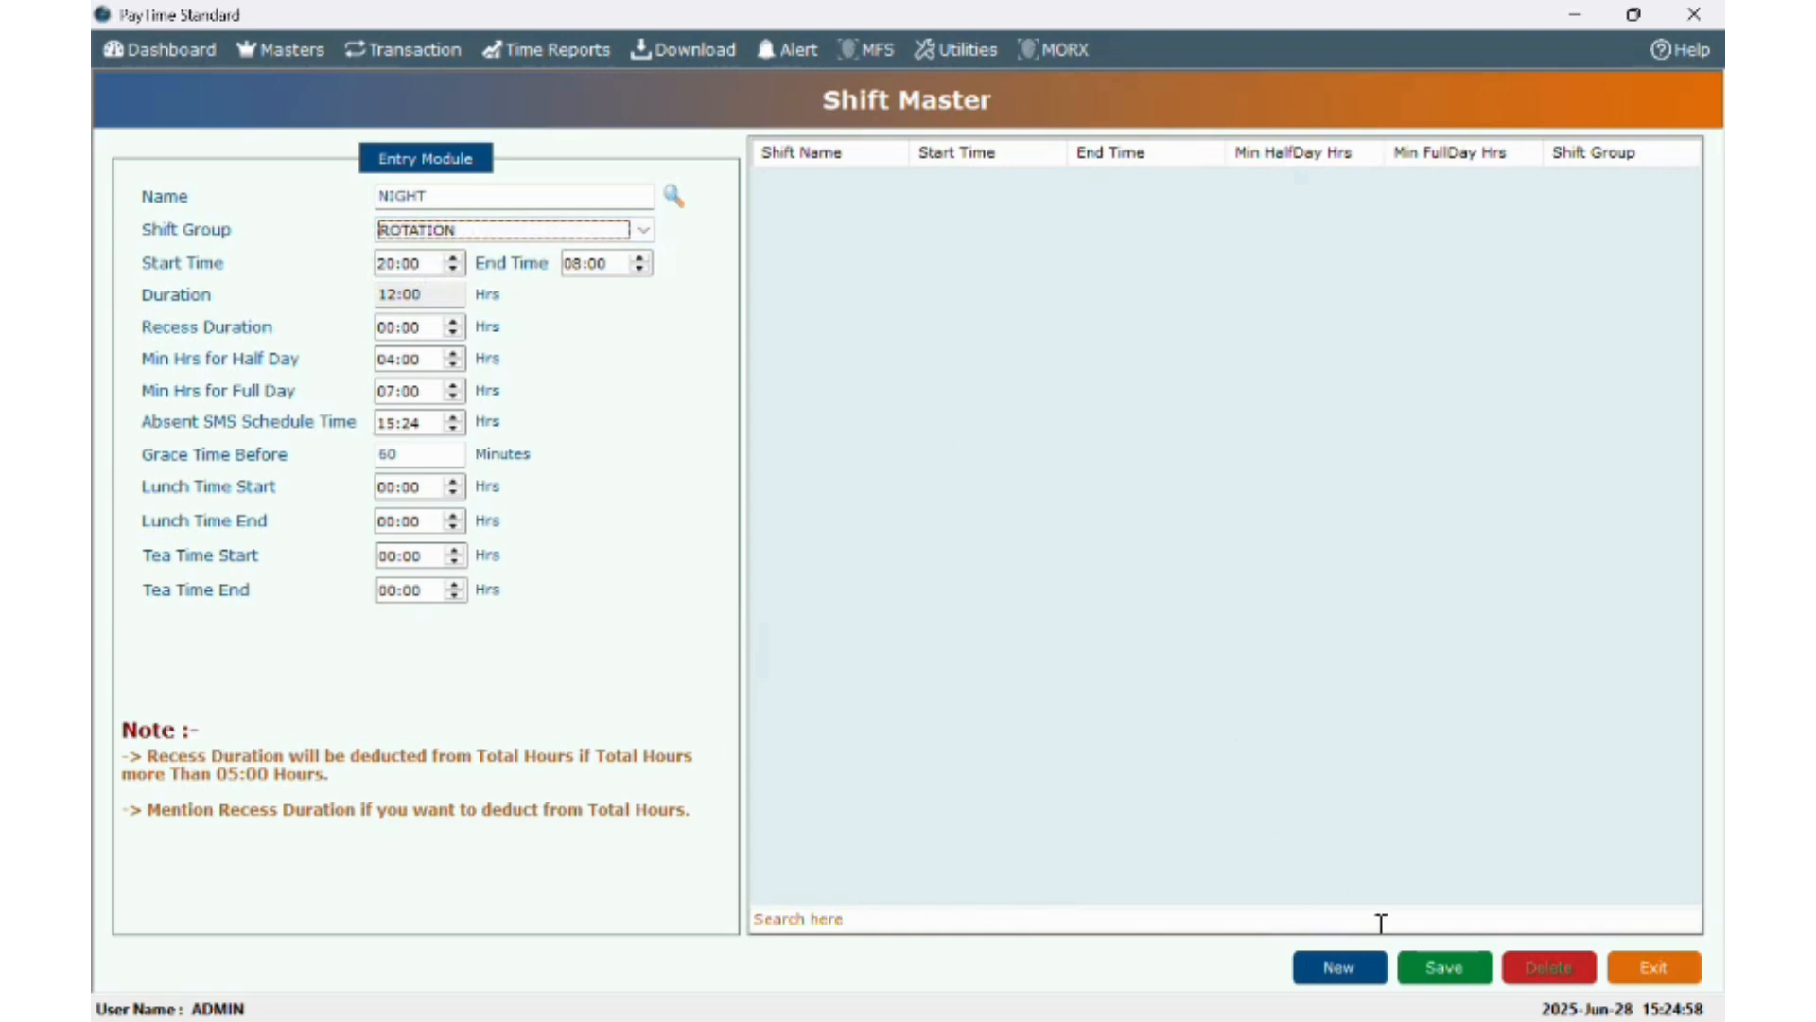
click(1447, 970)
click(985, 612)
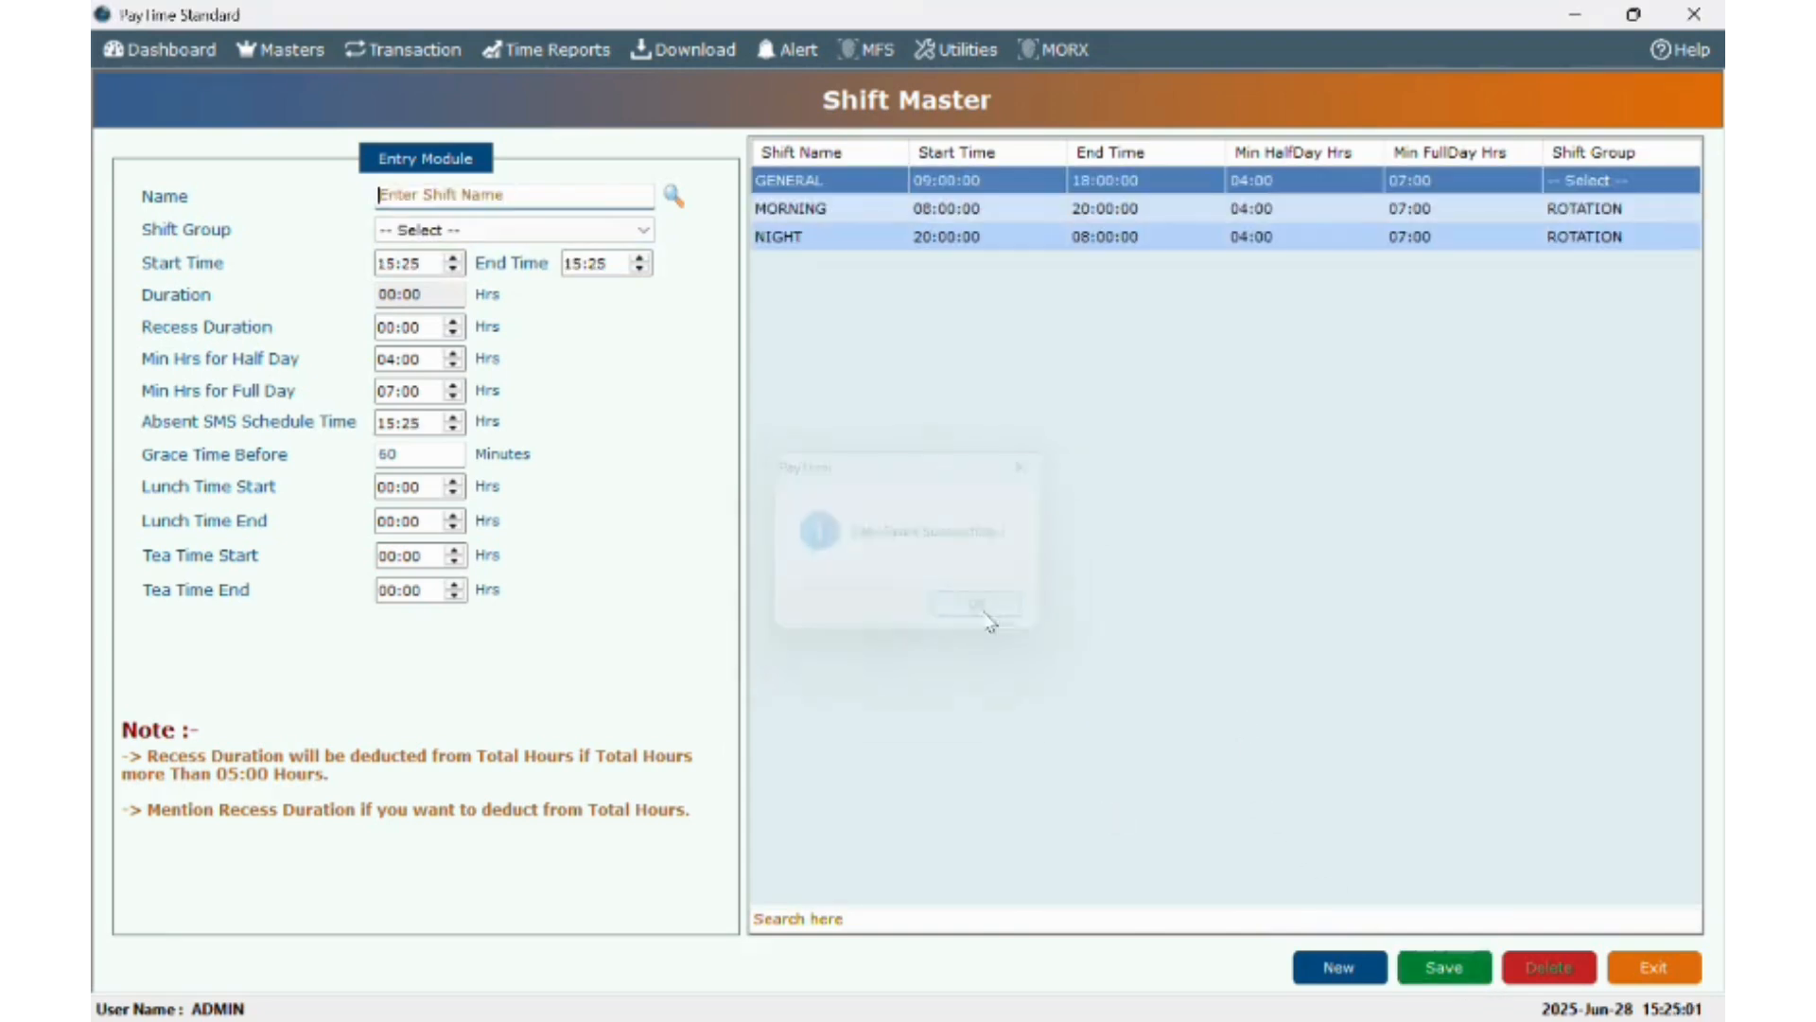
click(284, 51)
click(327, 251)
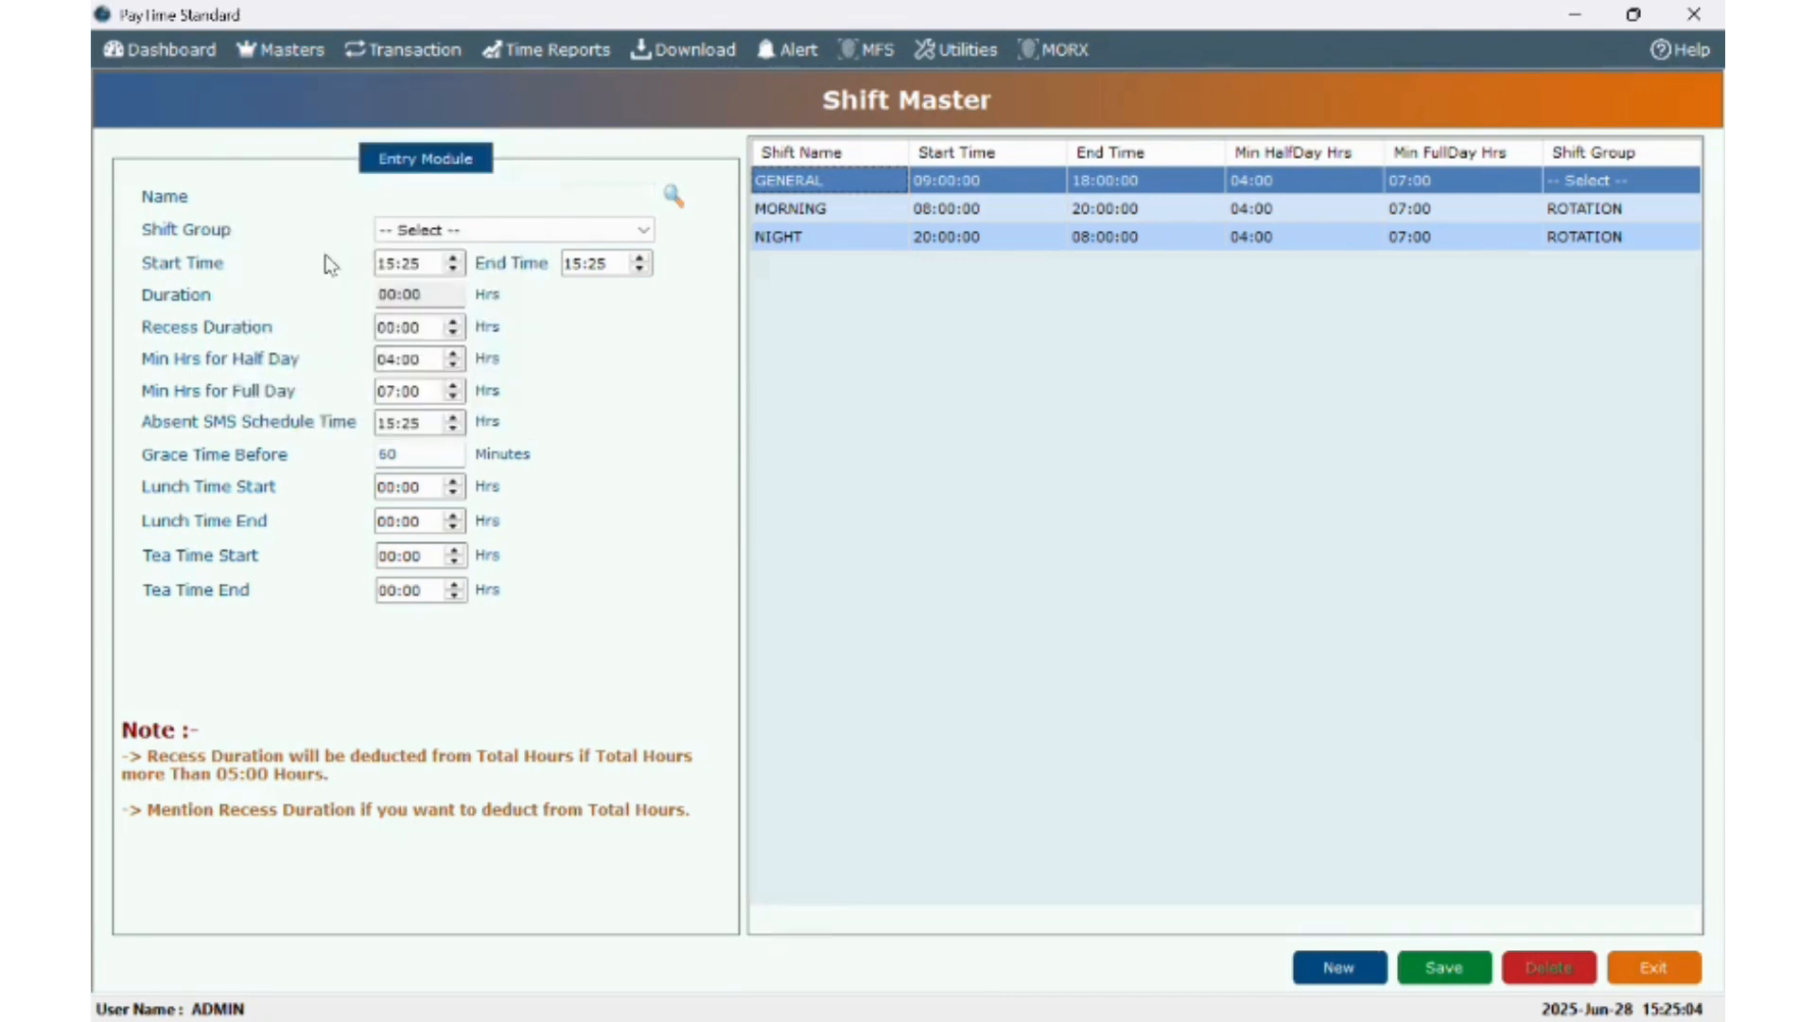
click(326, 248)
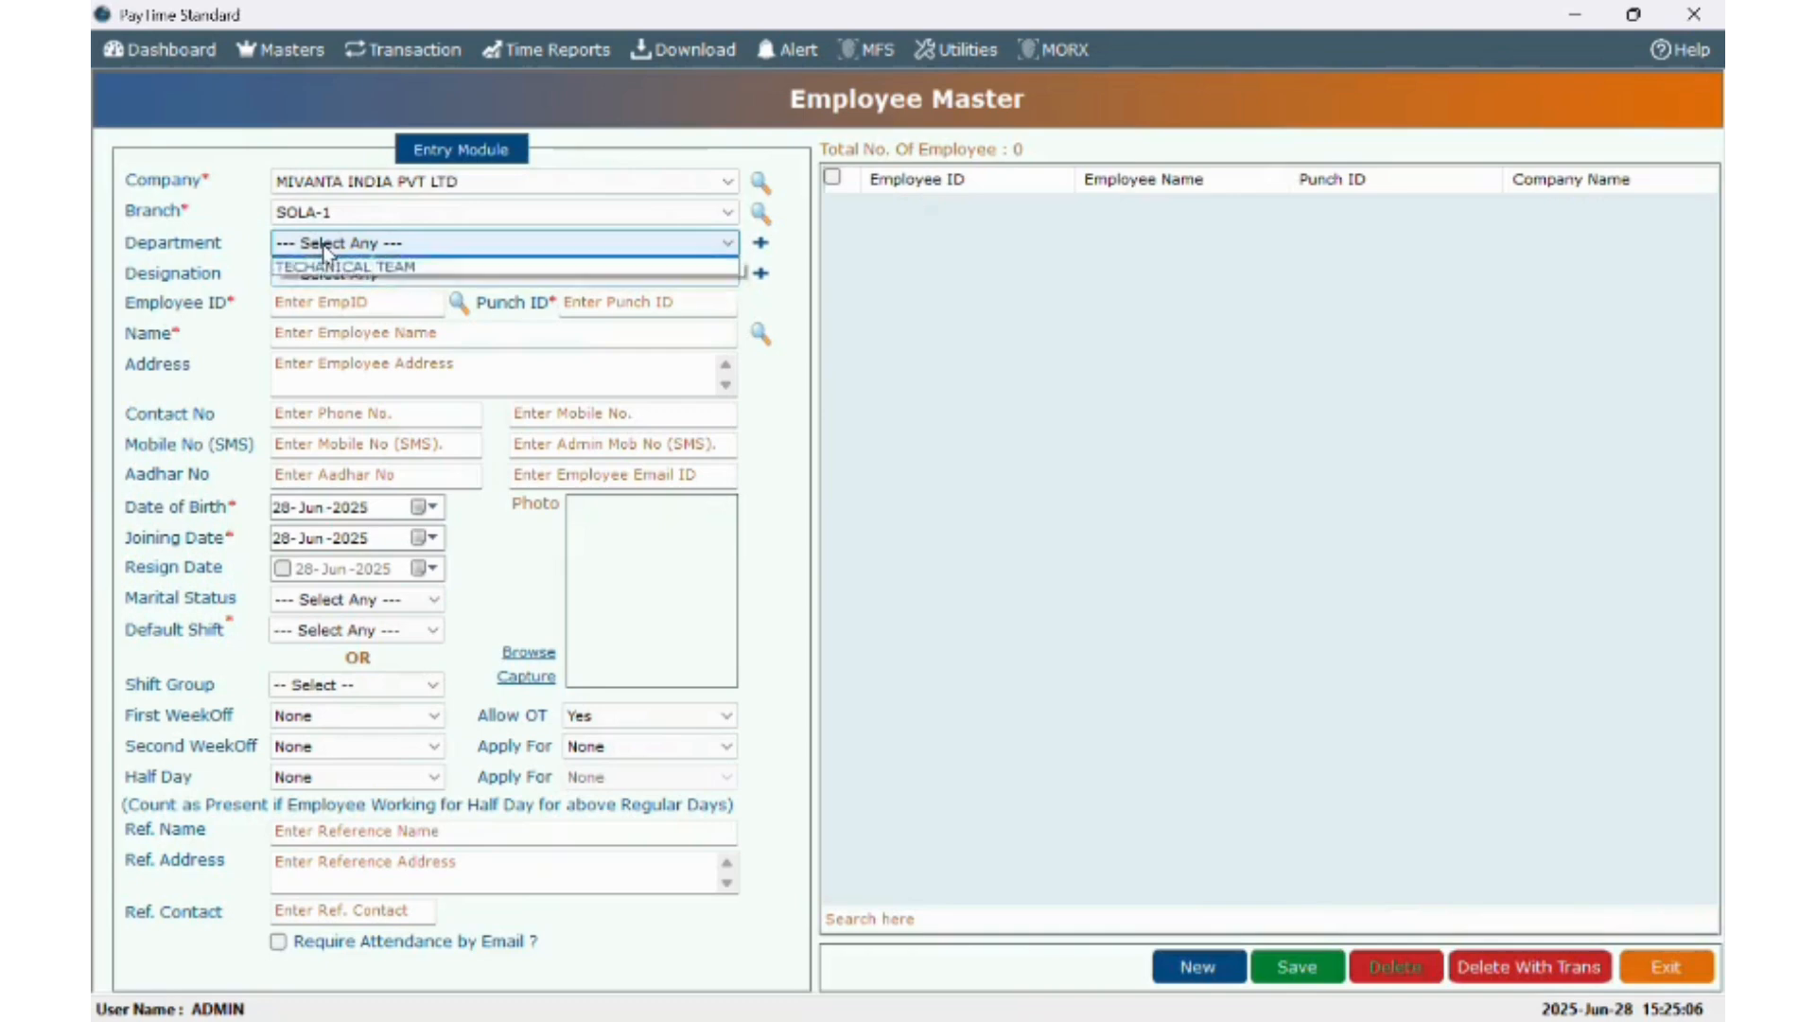
- Assign TECHANICAL TEAM department and SUPPORT ENGINEER designation, then enter the employee ID, punch ID and name
click(330, 286)
click(333, 276)
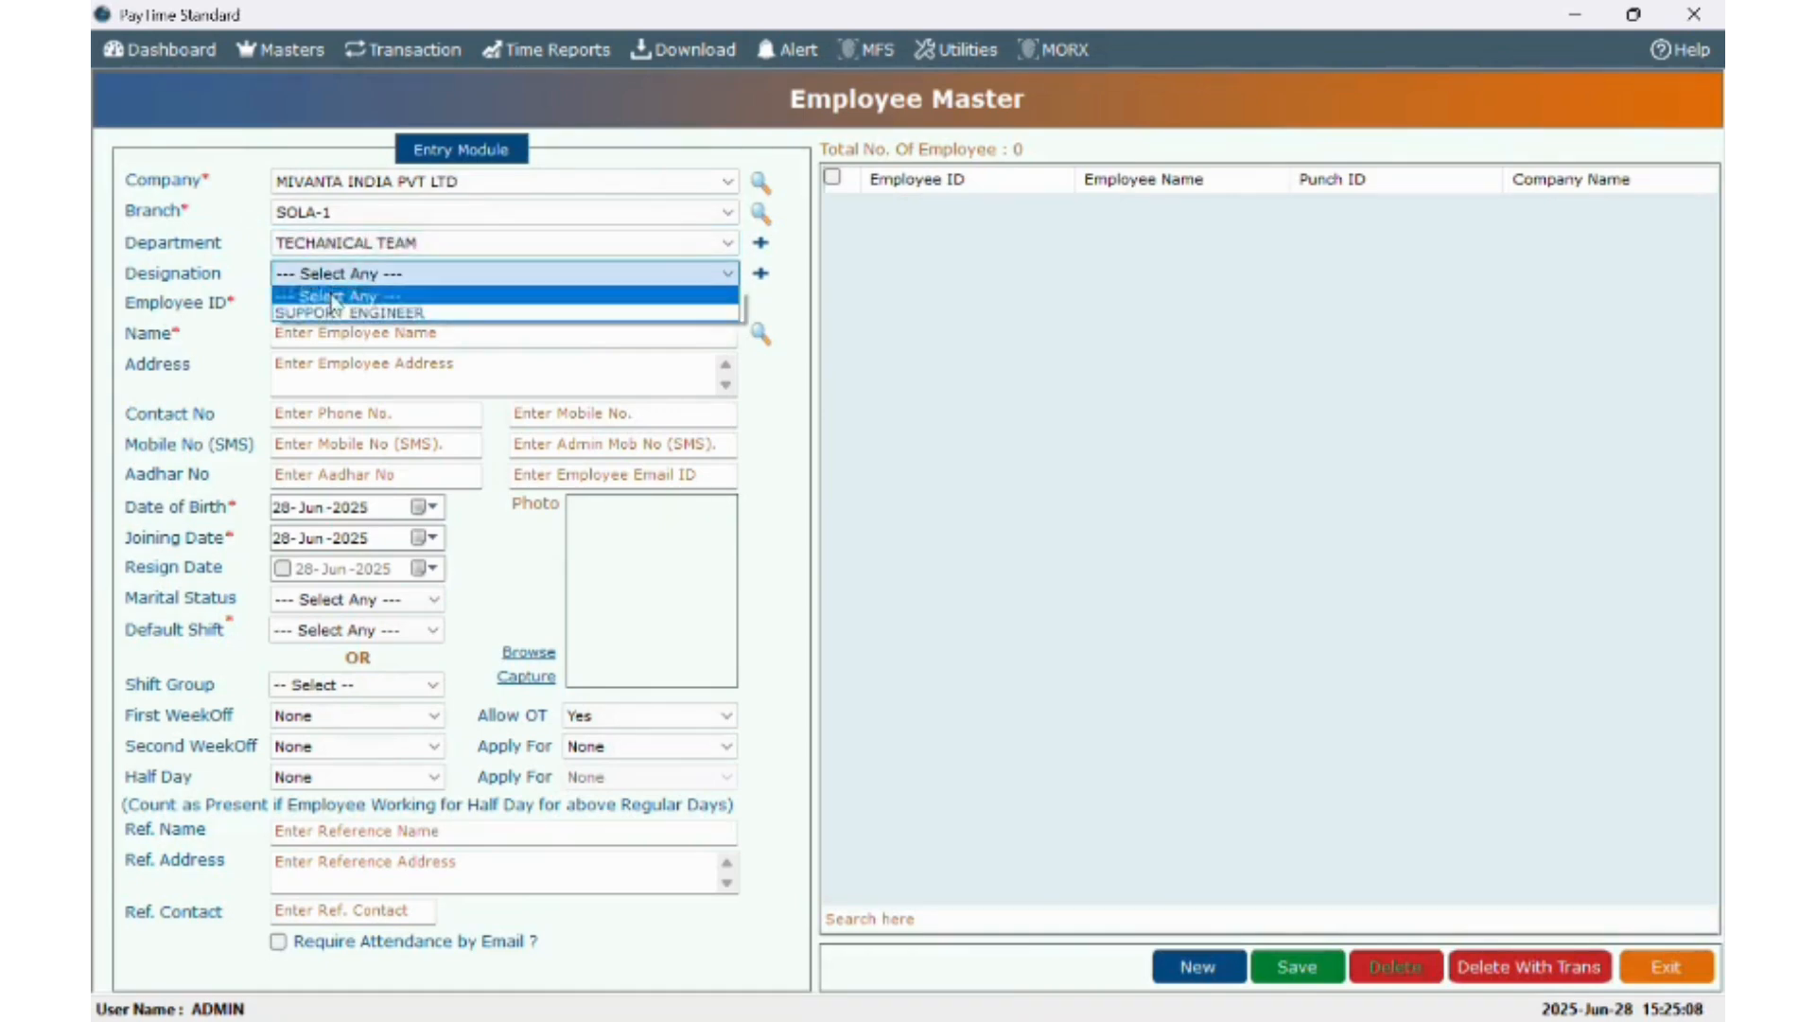
click(338, 313)
click(339, 312)
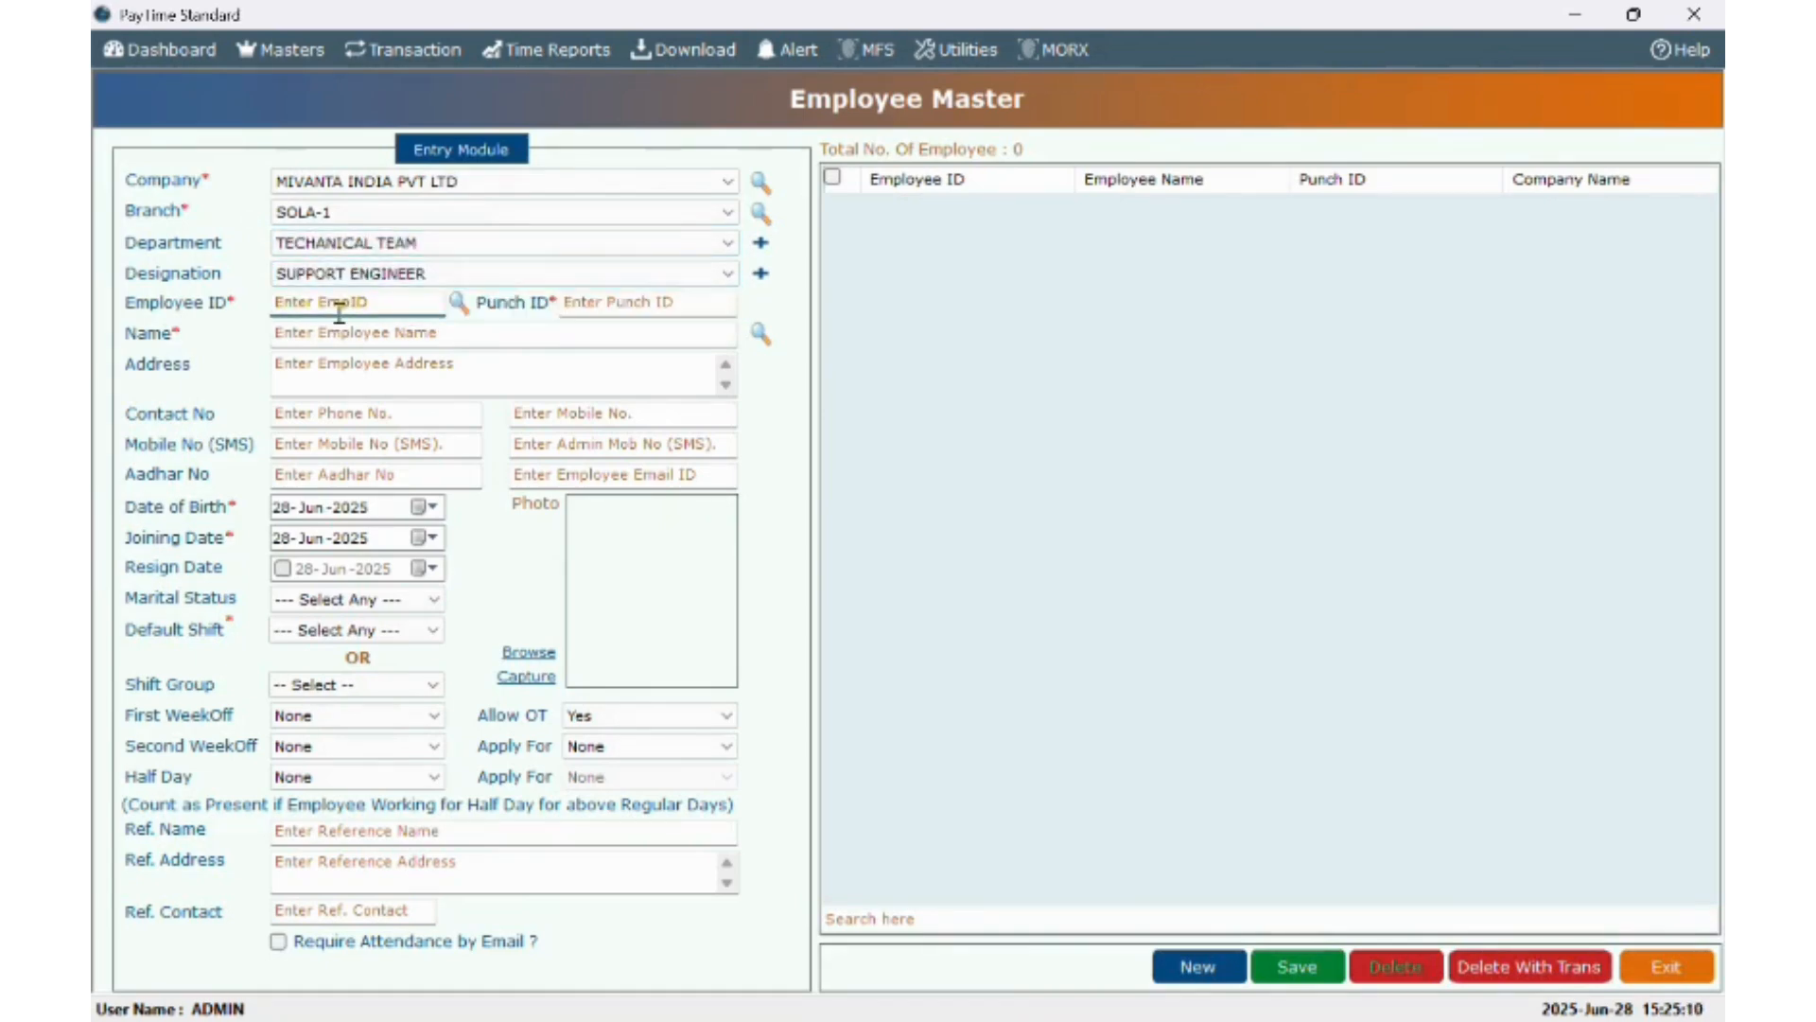
text(M10)
text(01)
click(693, 300)
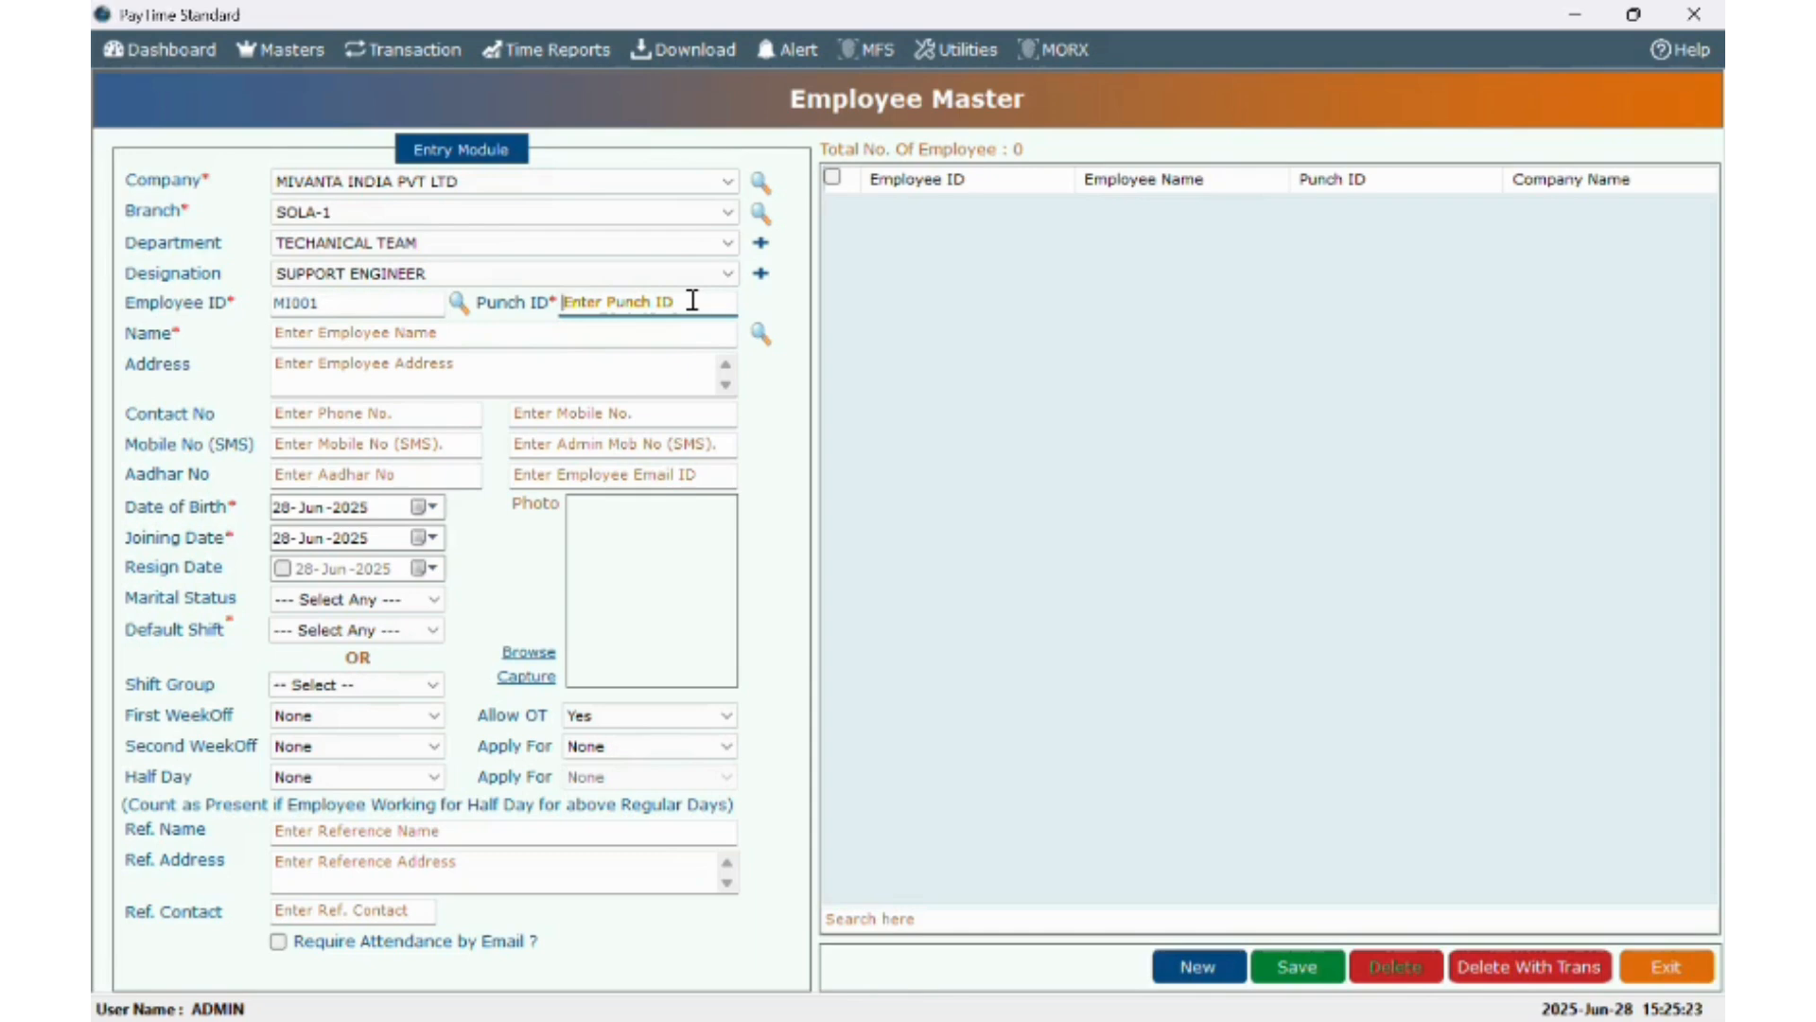
text(1)
click(471, 333)
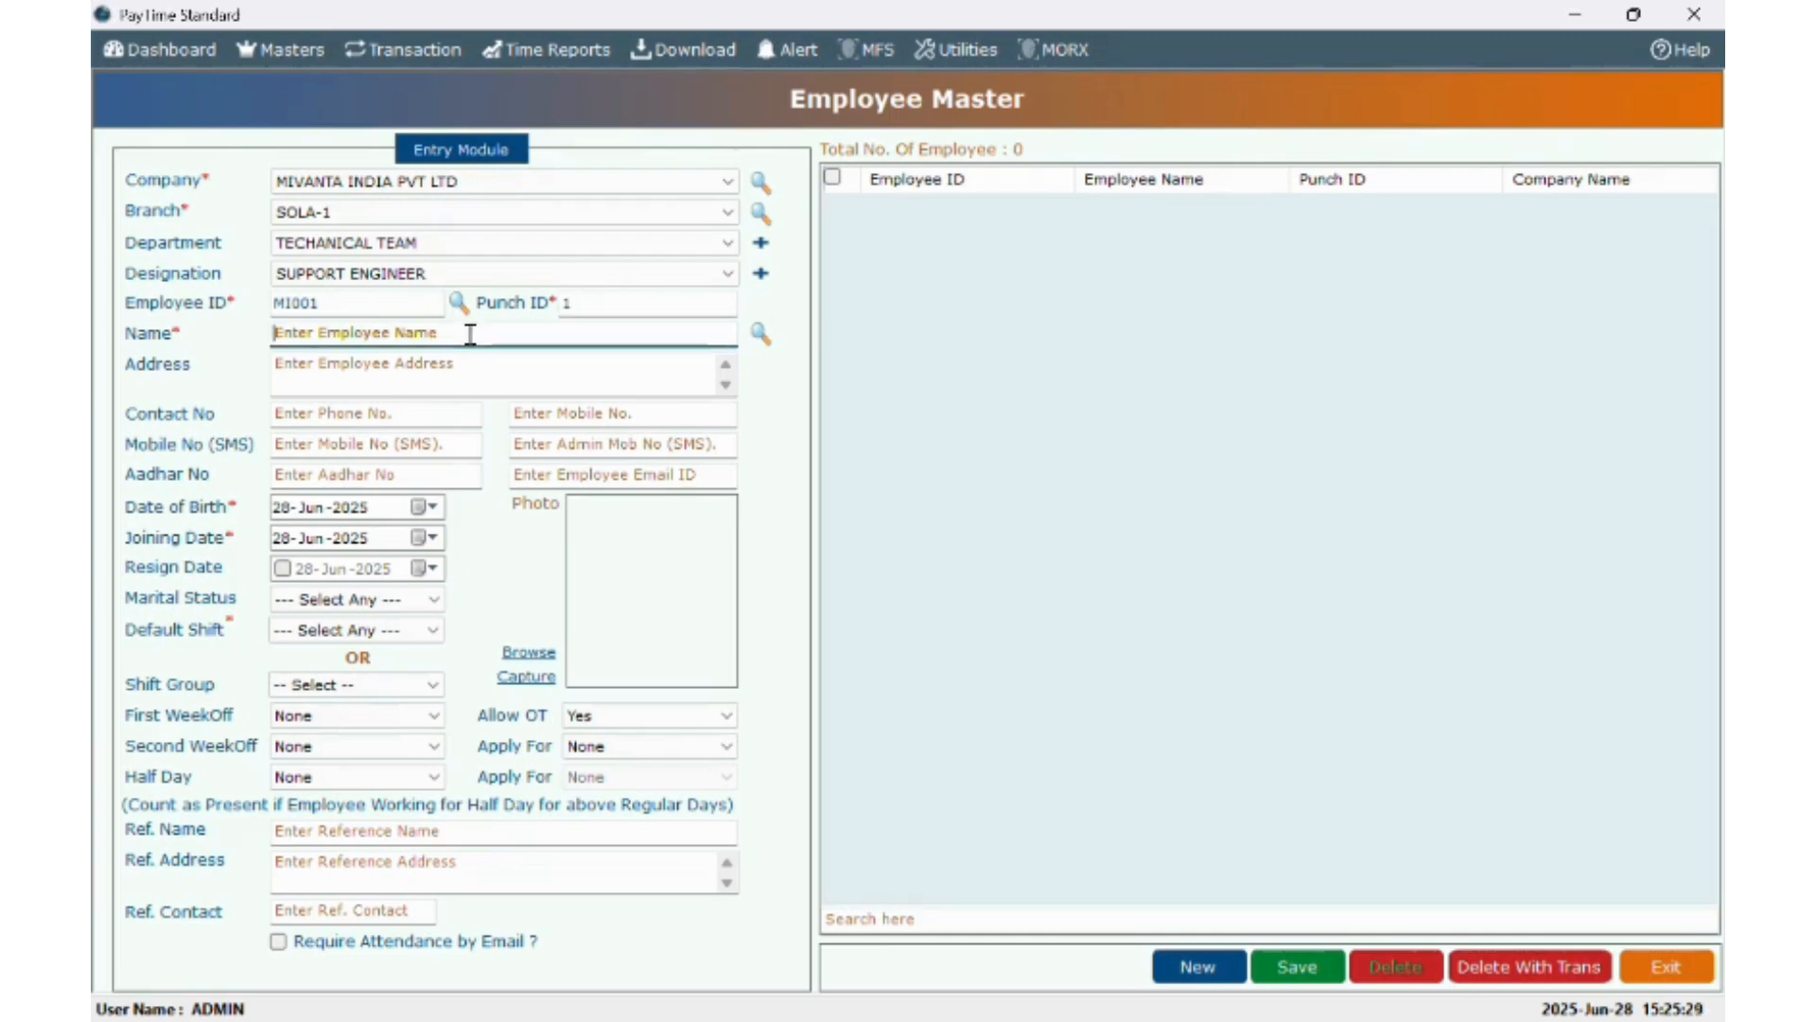
text(KHUSHI)
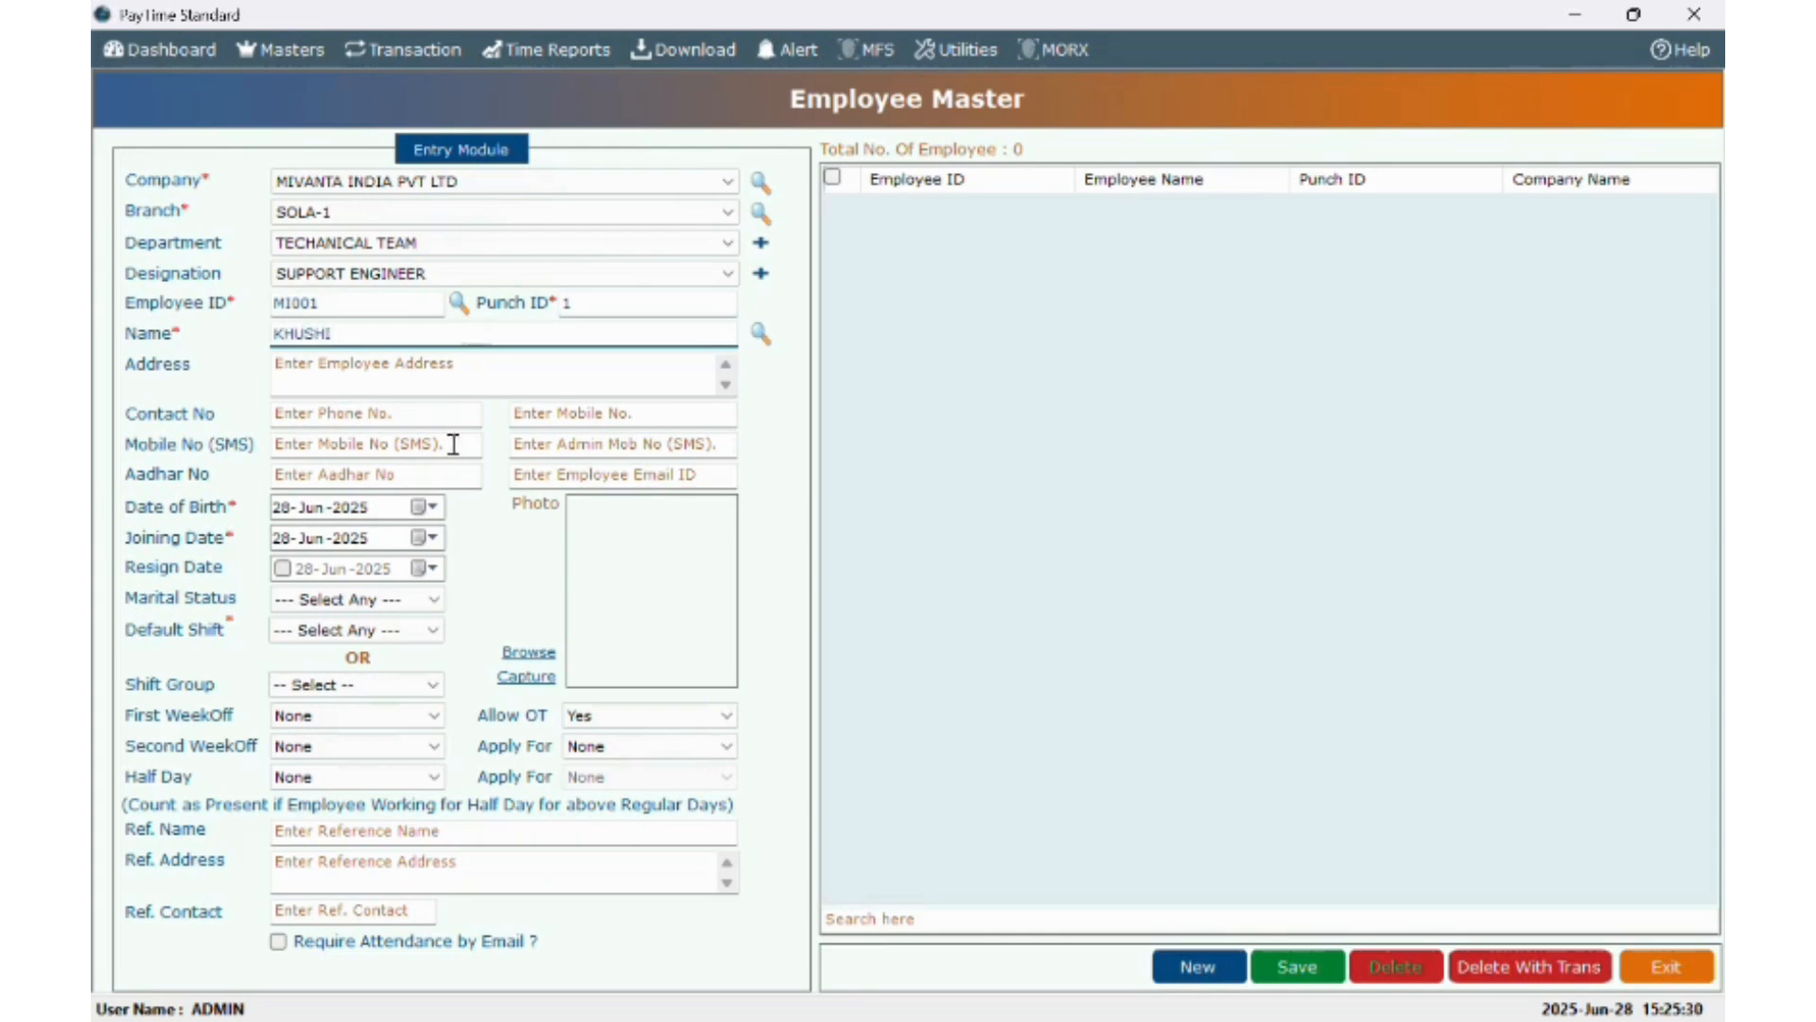
- Set birth year 2007, joining year 2024 and GENERAL as the default shift
click(352, 511)
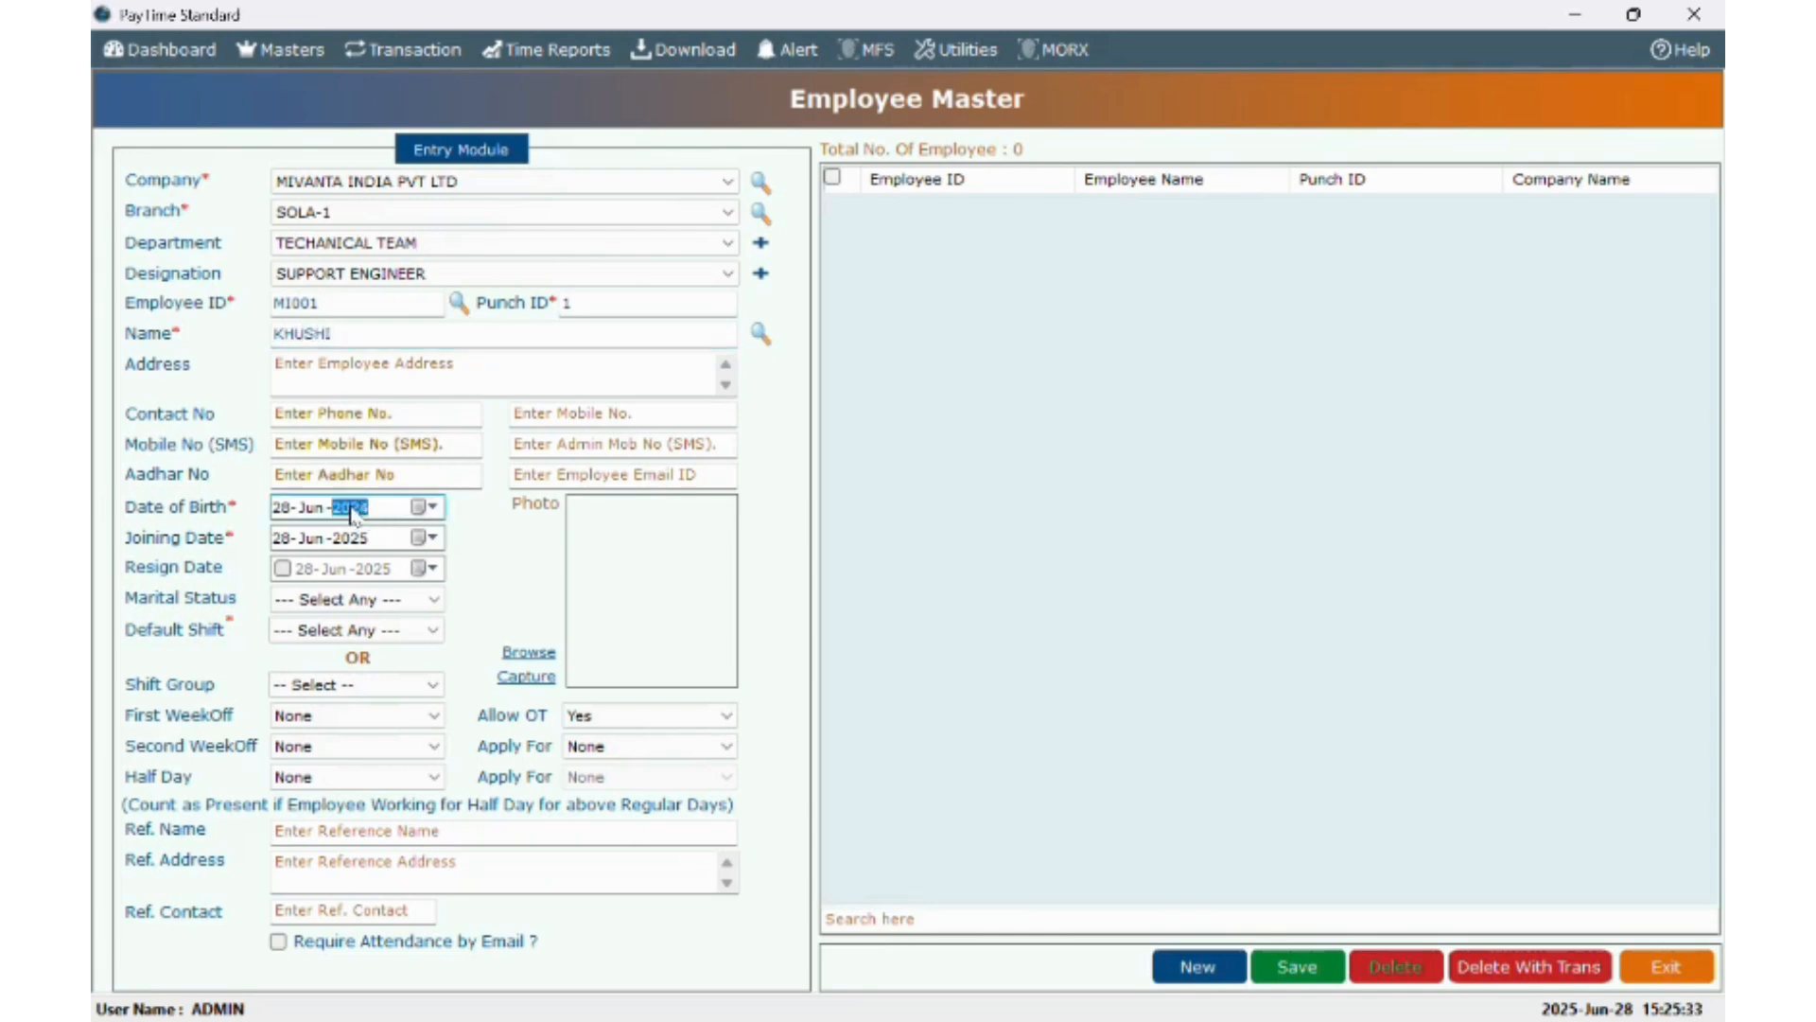
text(2007)
click(354, 539)
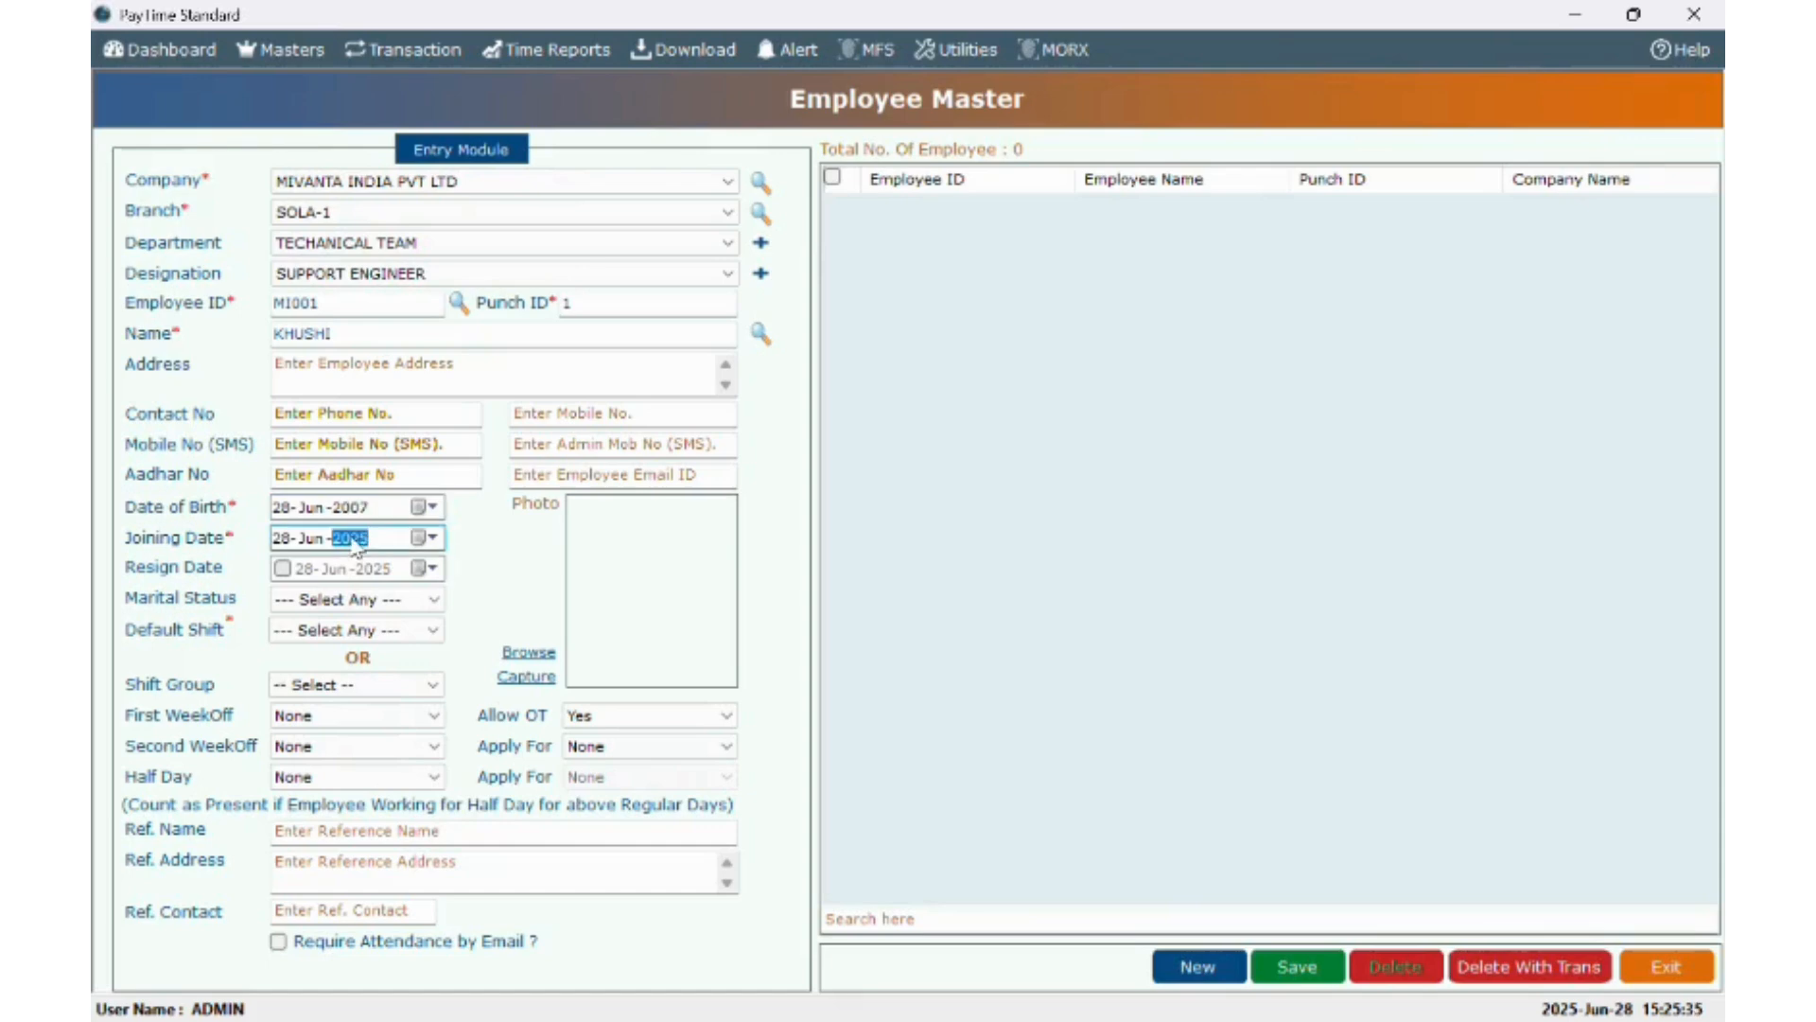
text(2024)
click(333, 632)
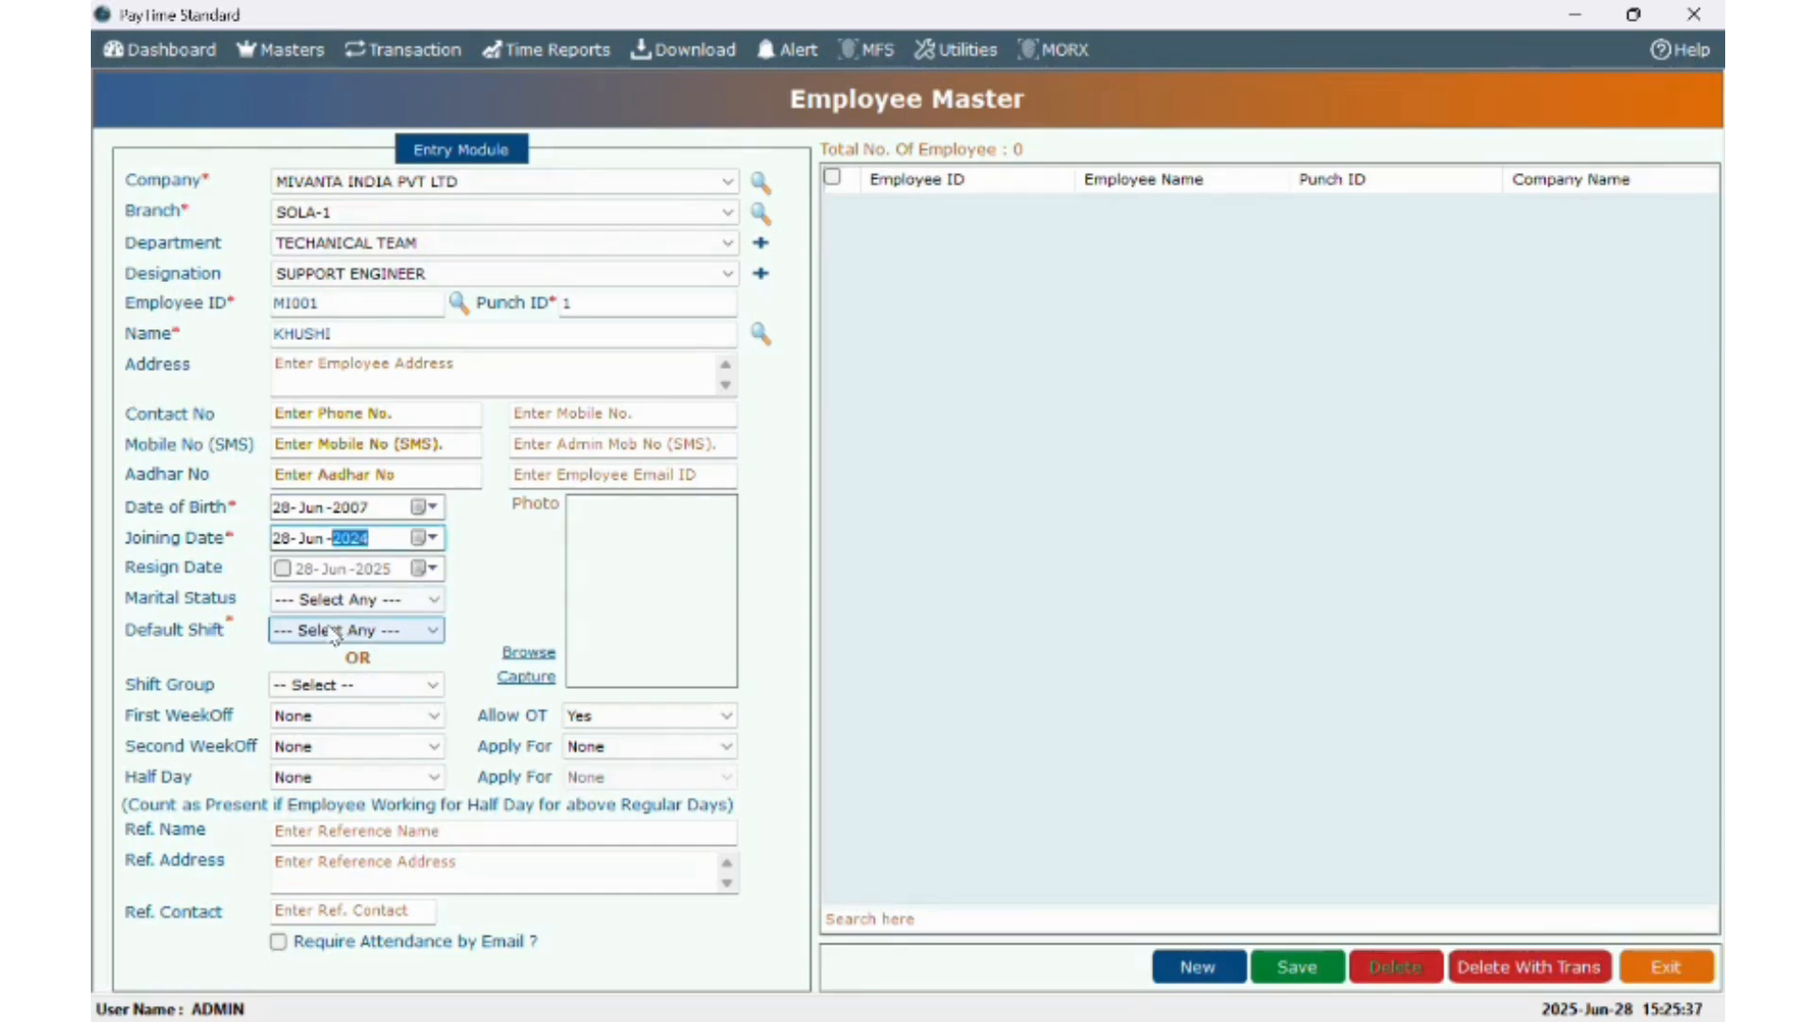
click(333, 631)
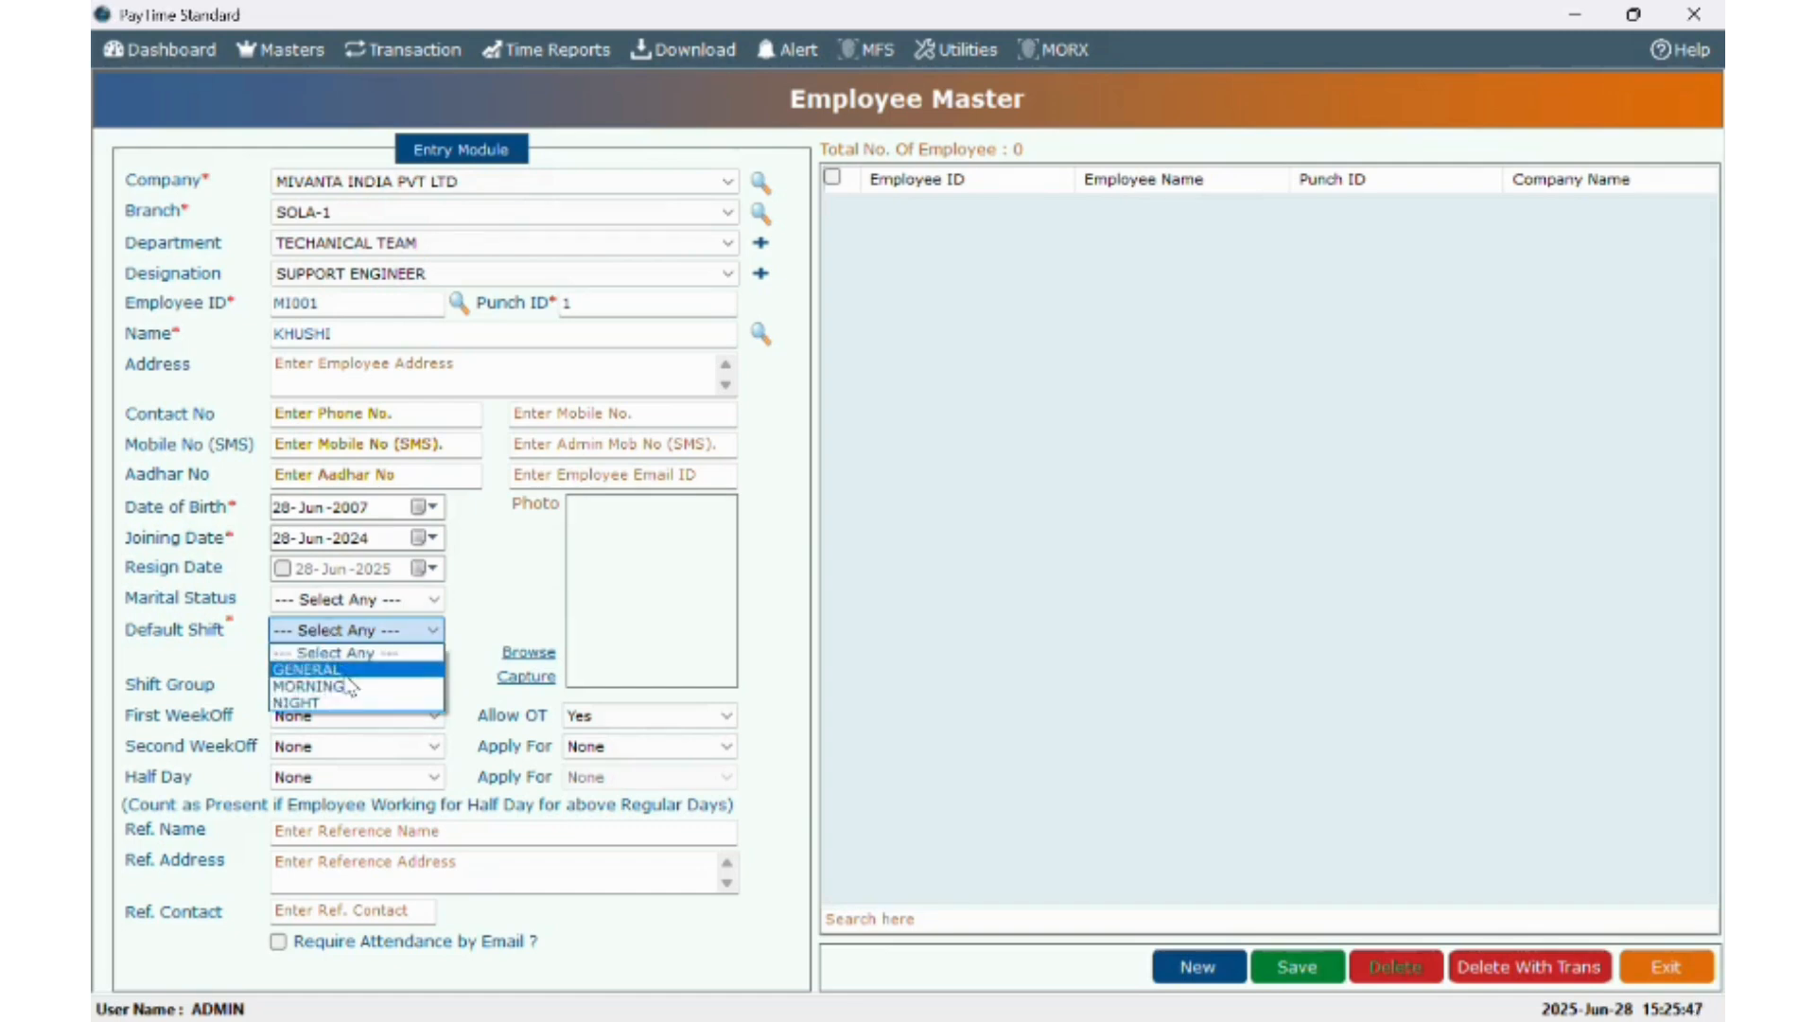
click(326, 669)
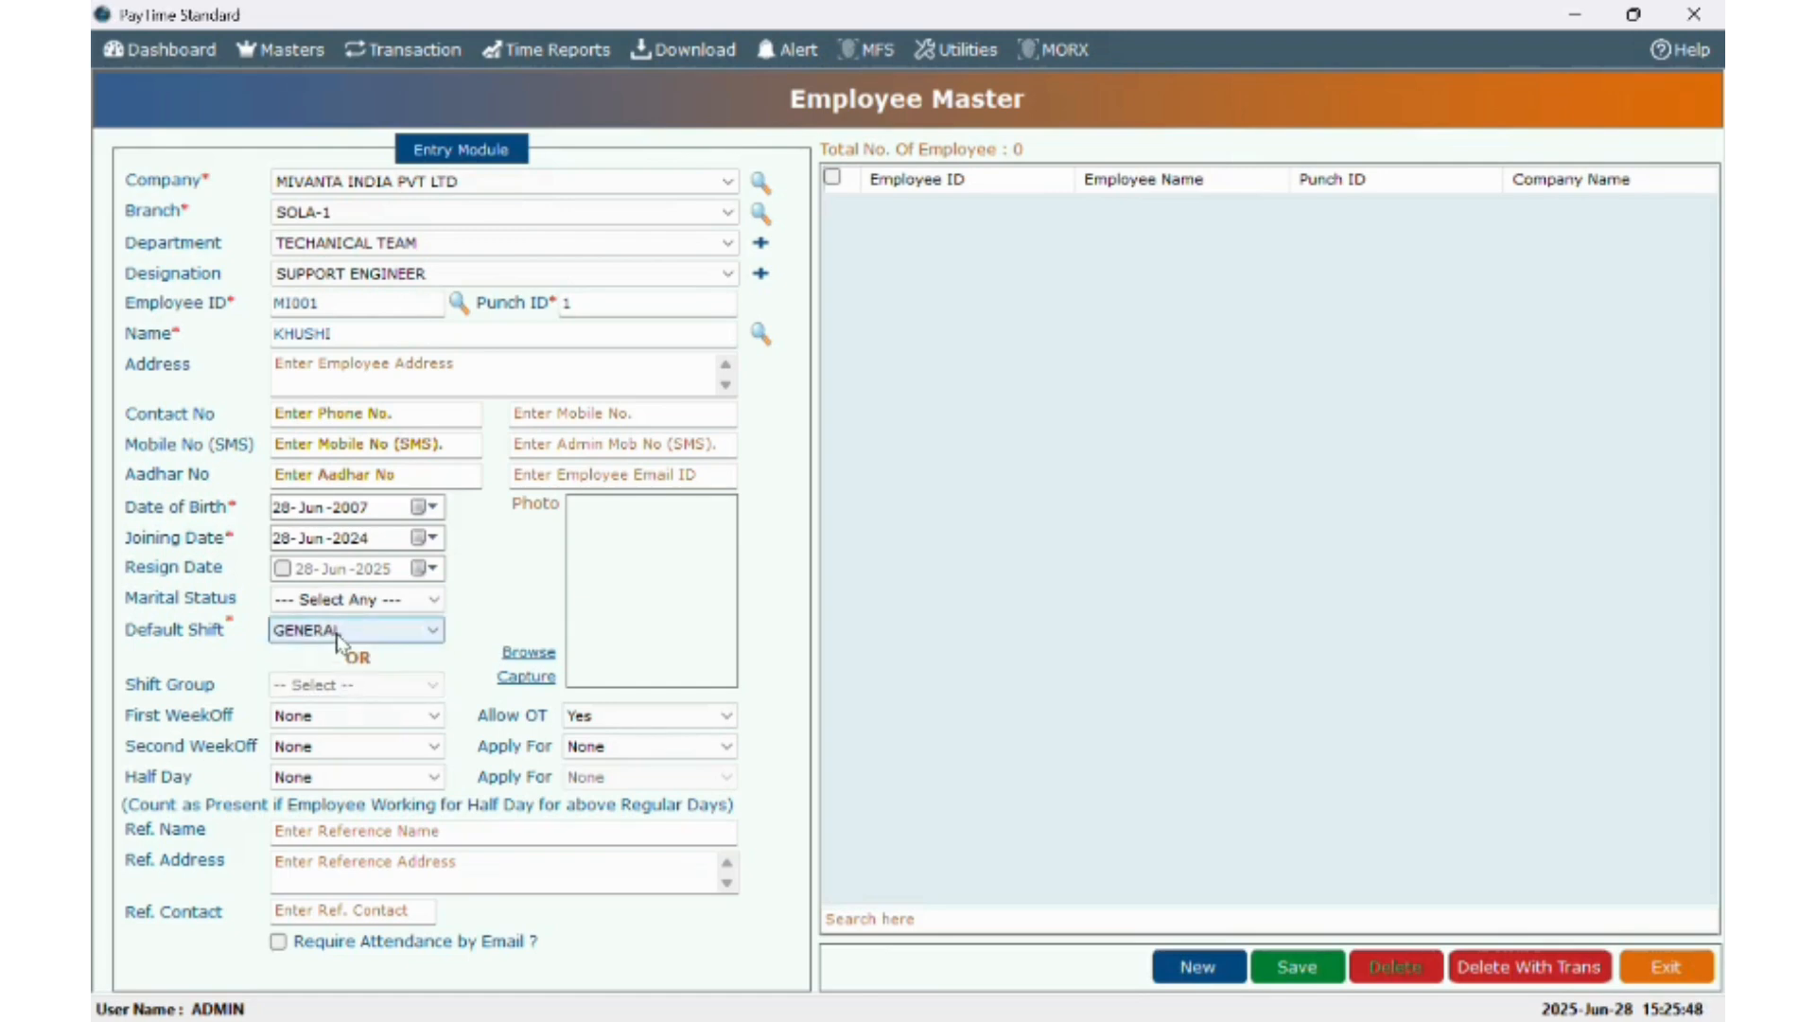
- Clear the default shift and assign the employee to the ROTATION shift group
click(337, 634)
click(332, 655)
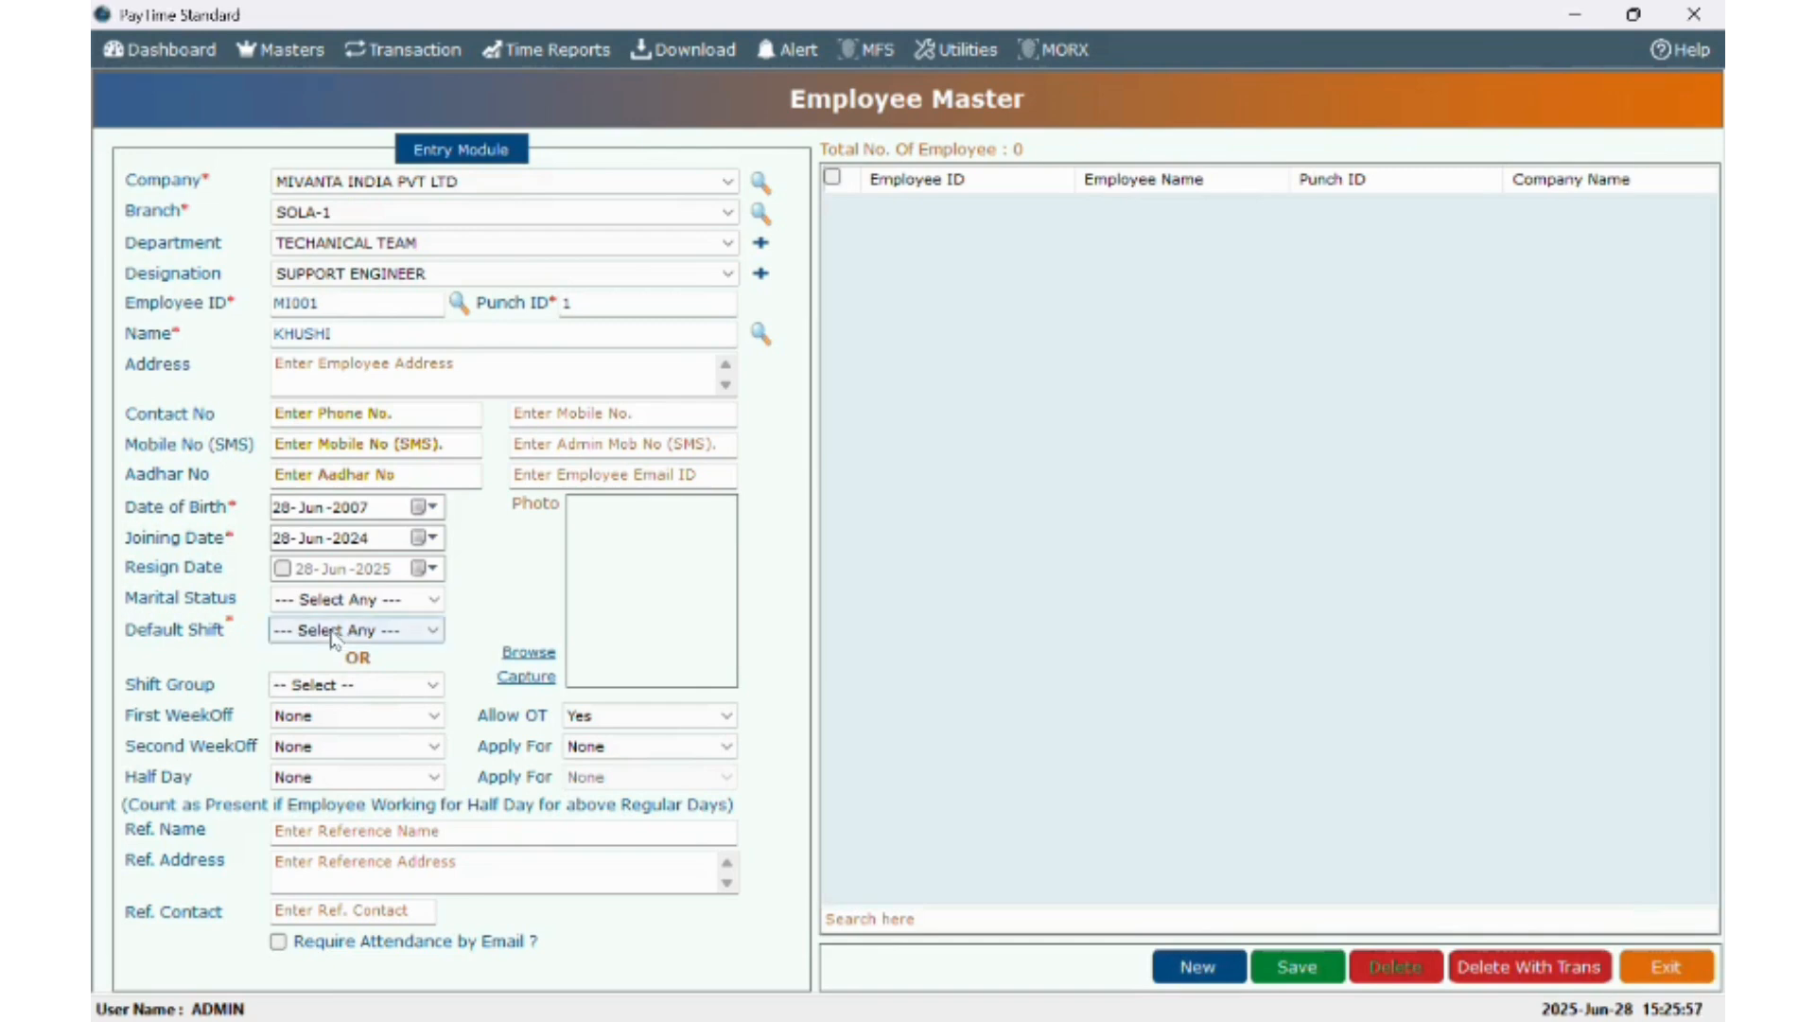
click(333, 632)
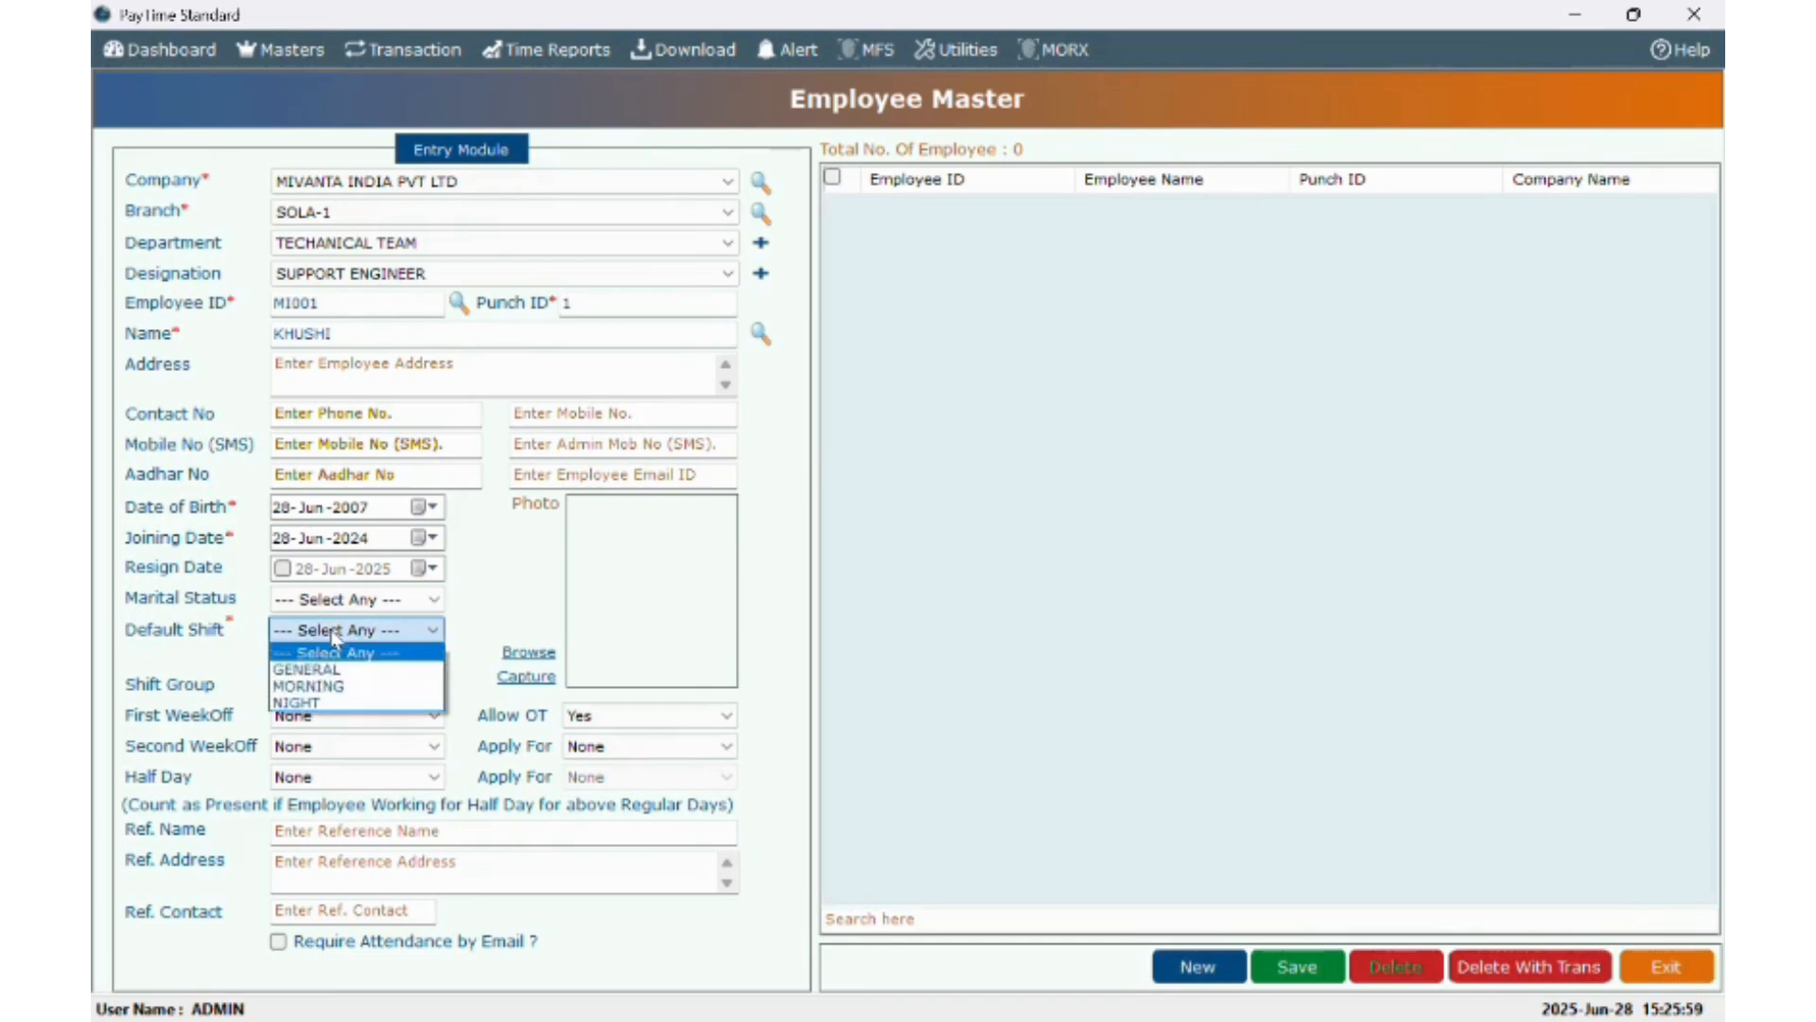
click(333, 632)
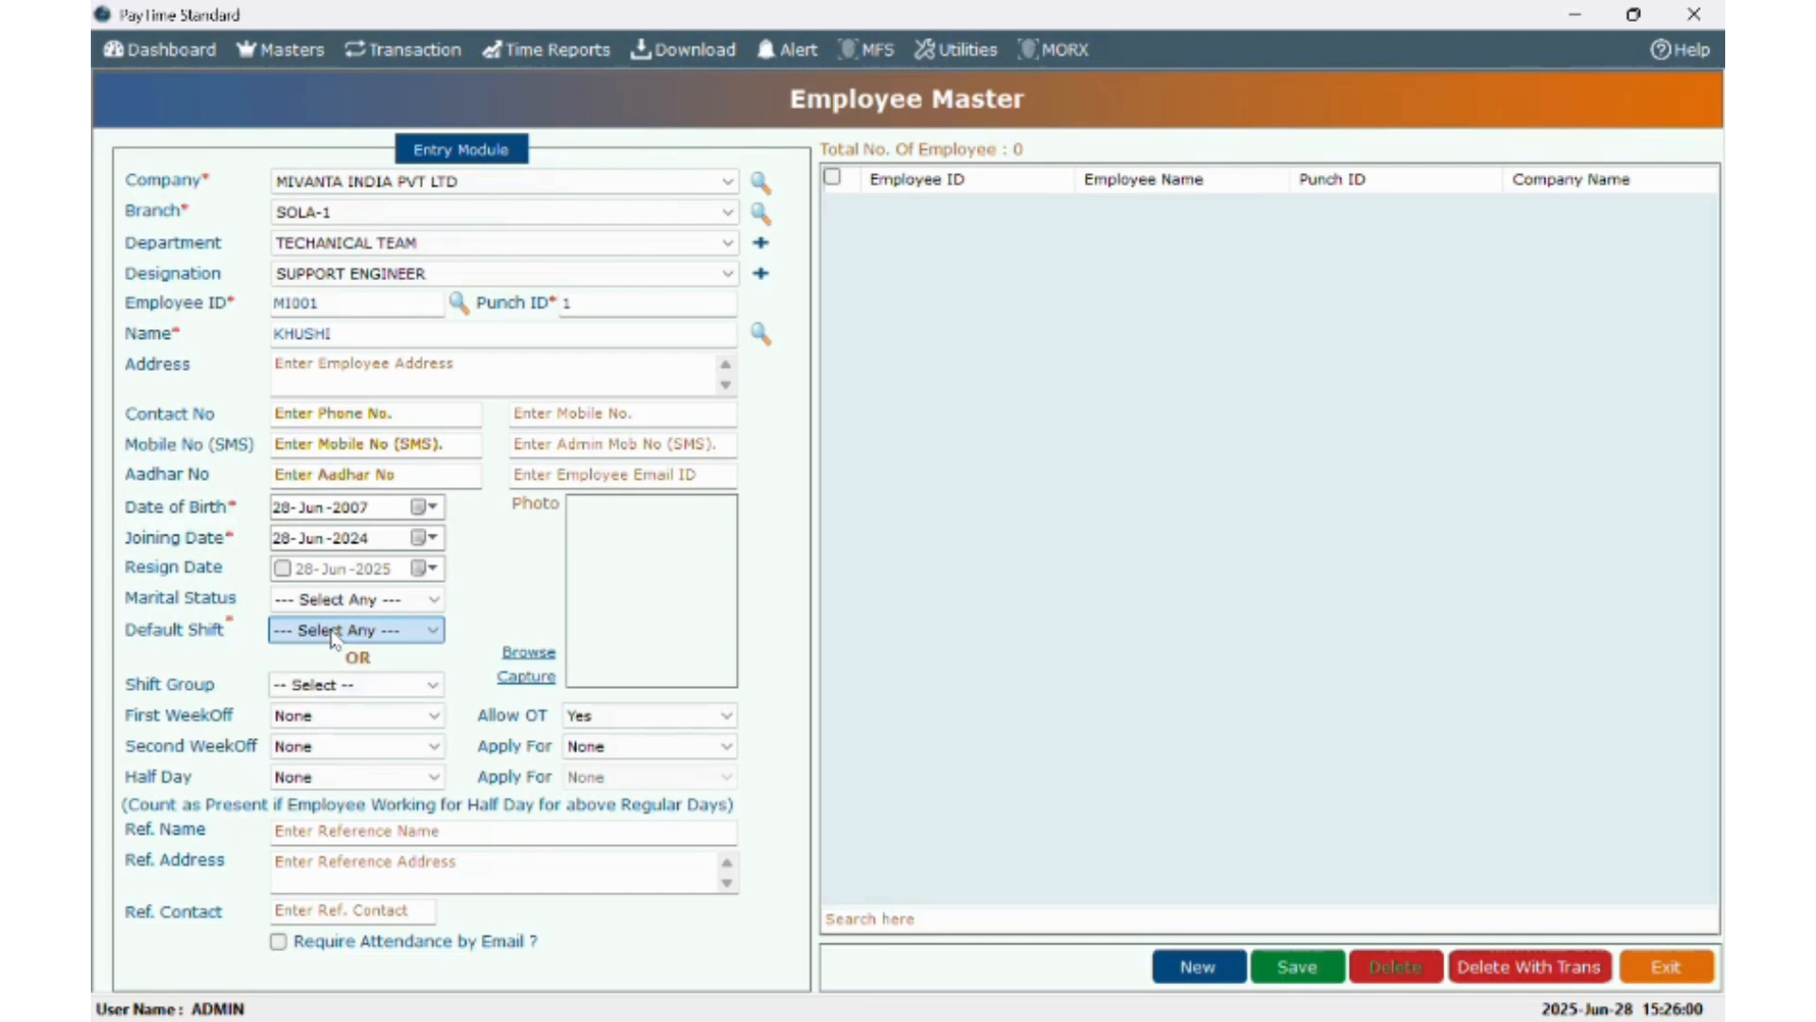
click(330, 685)
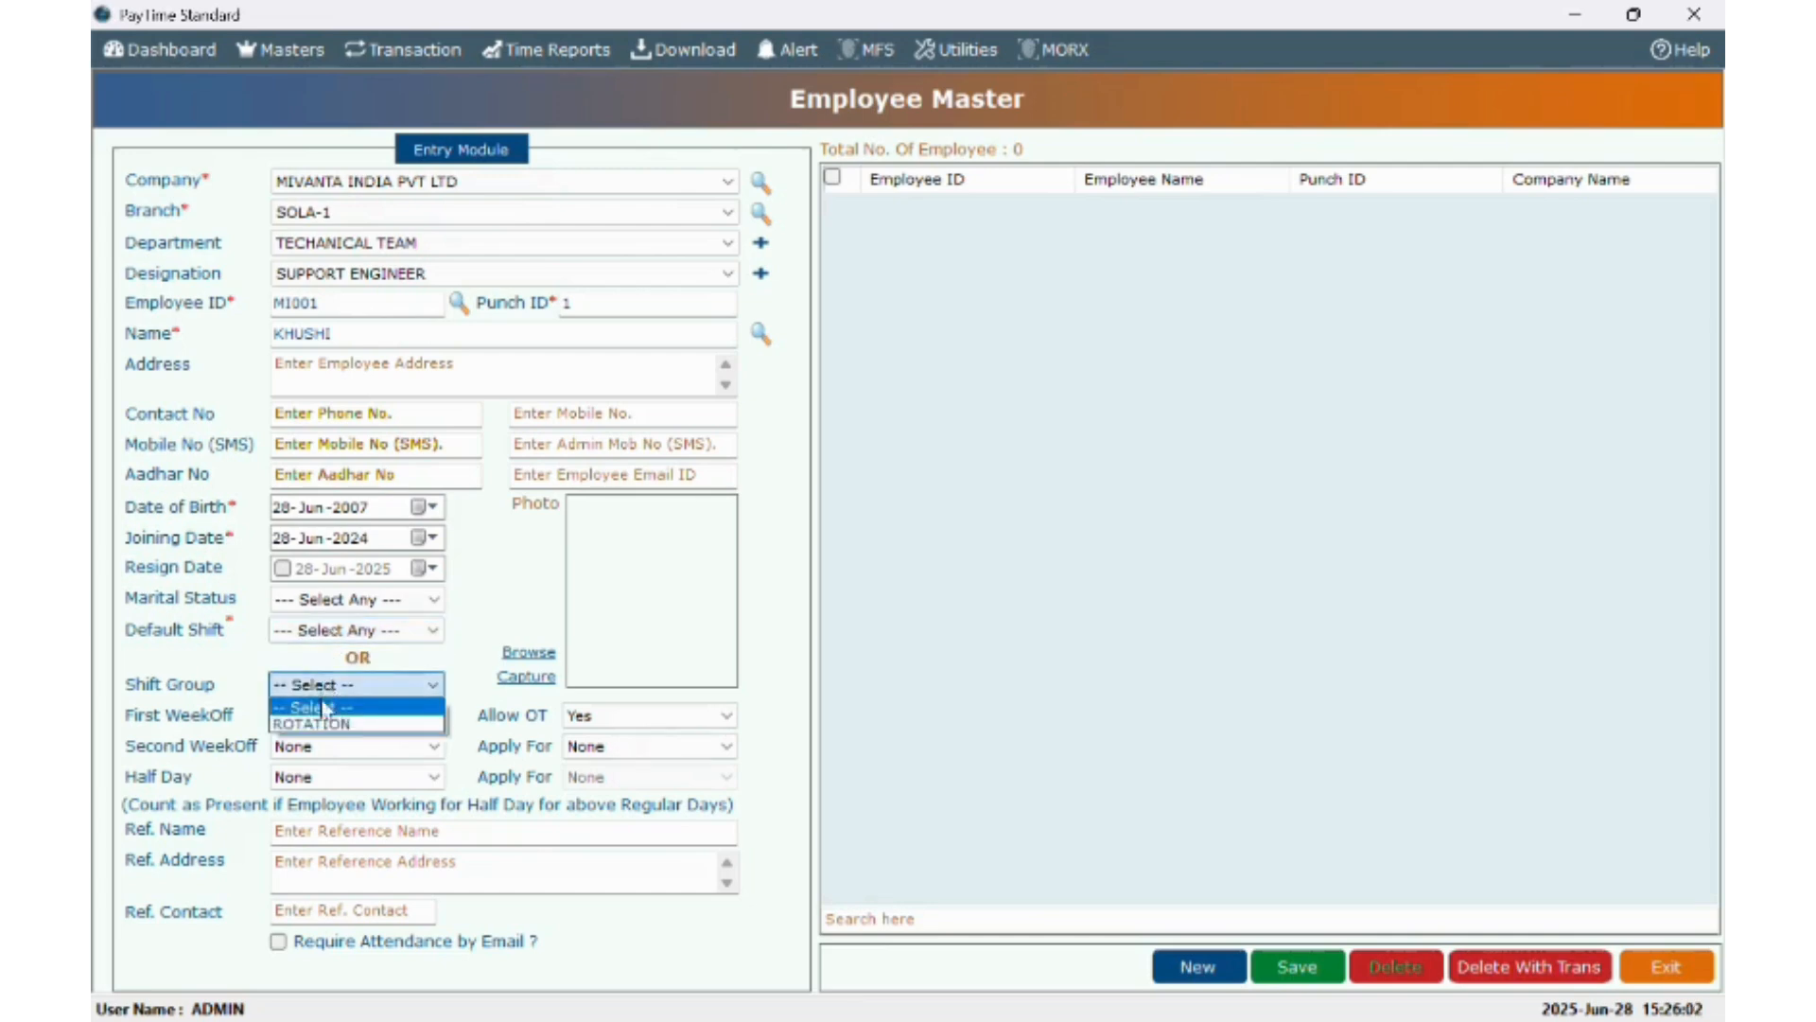
click(321, 709)
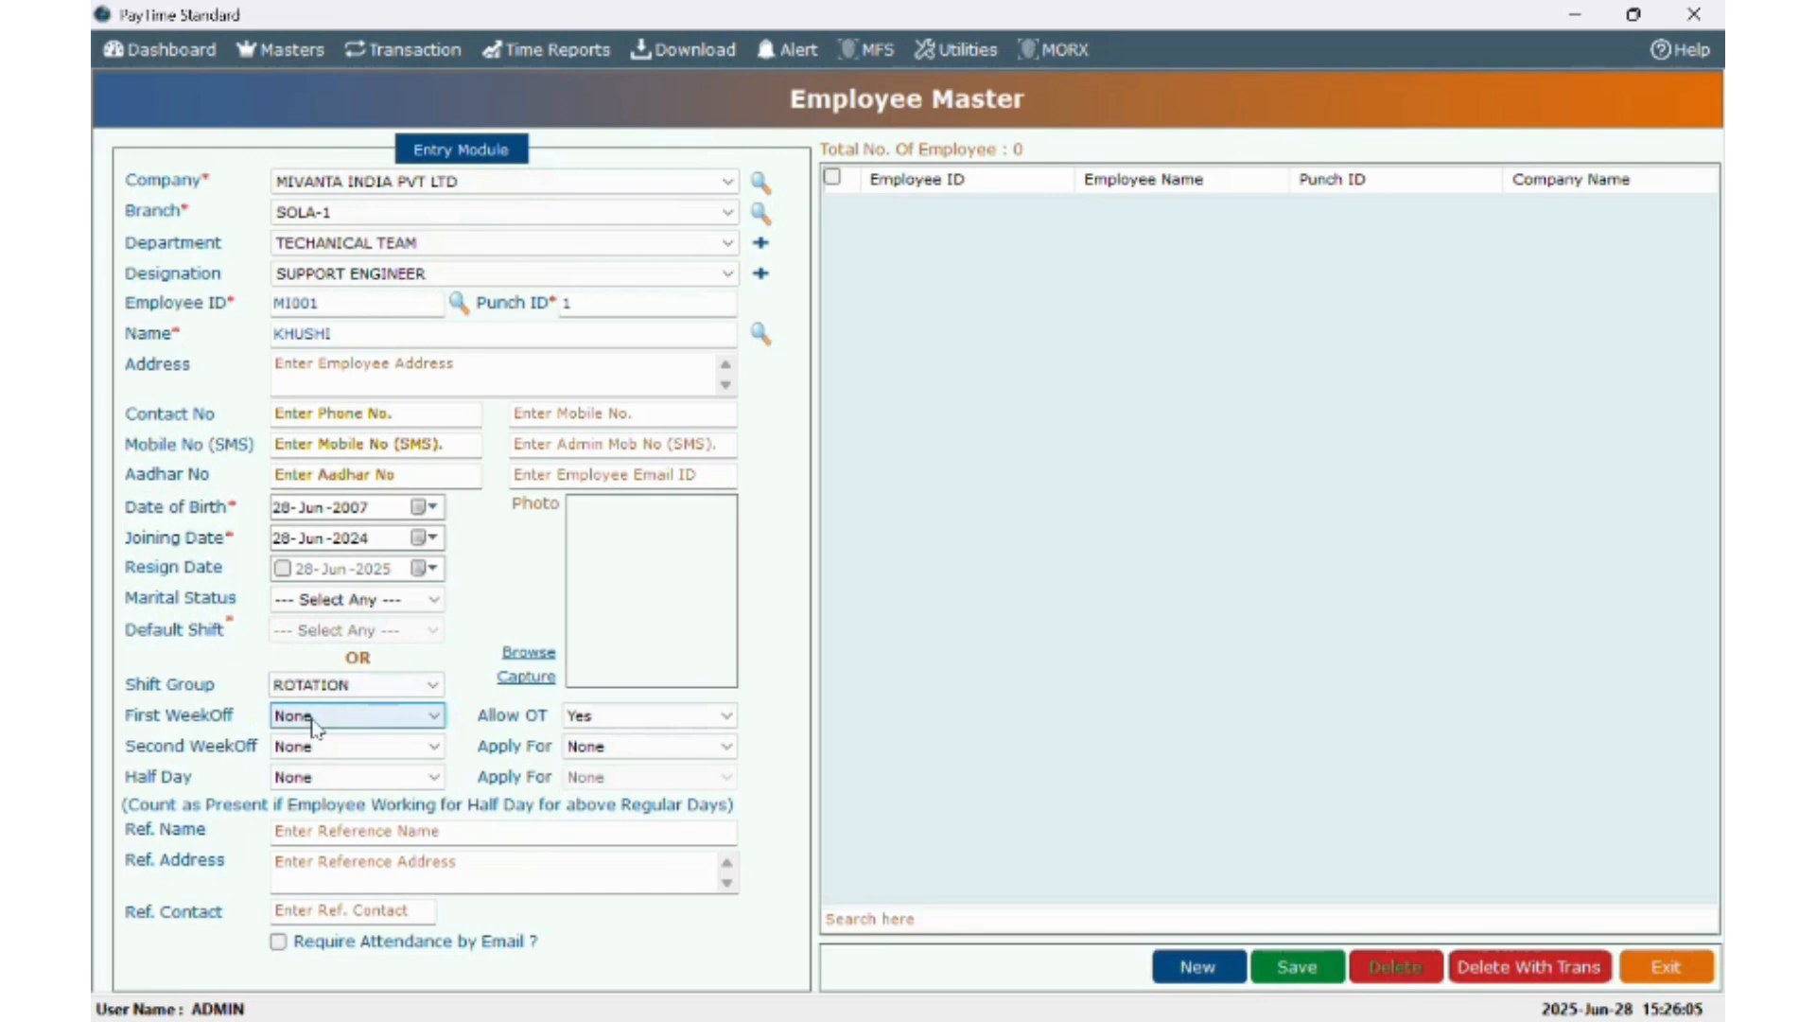
- Set Sunday as first weekly off, keep overtime Yes, and Saturday second off for ALL weeks
click(316, 724)
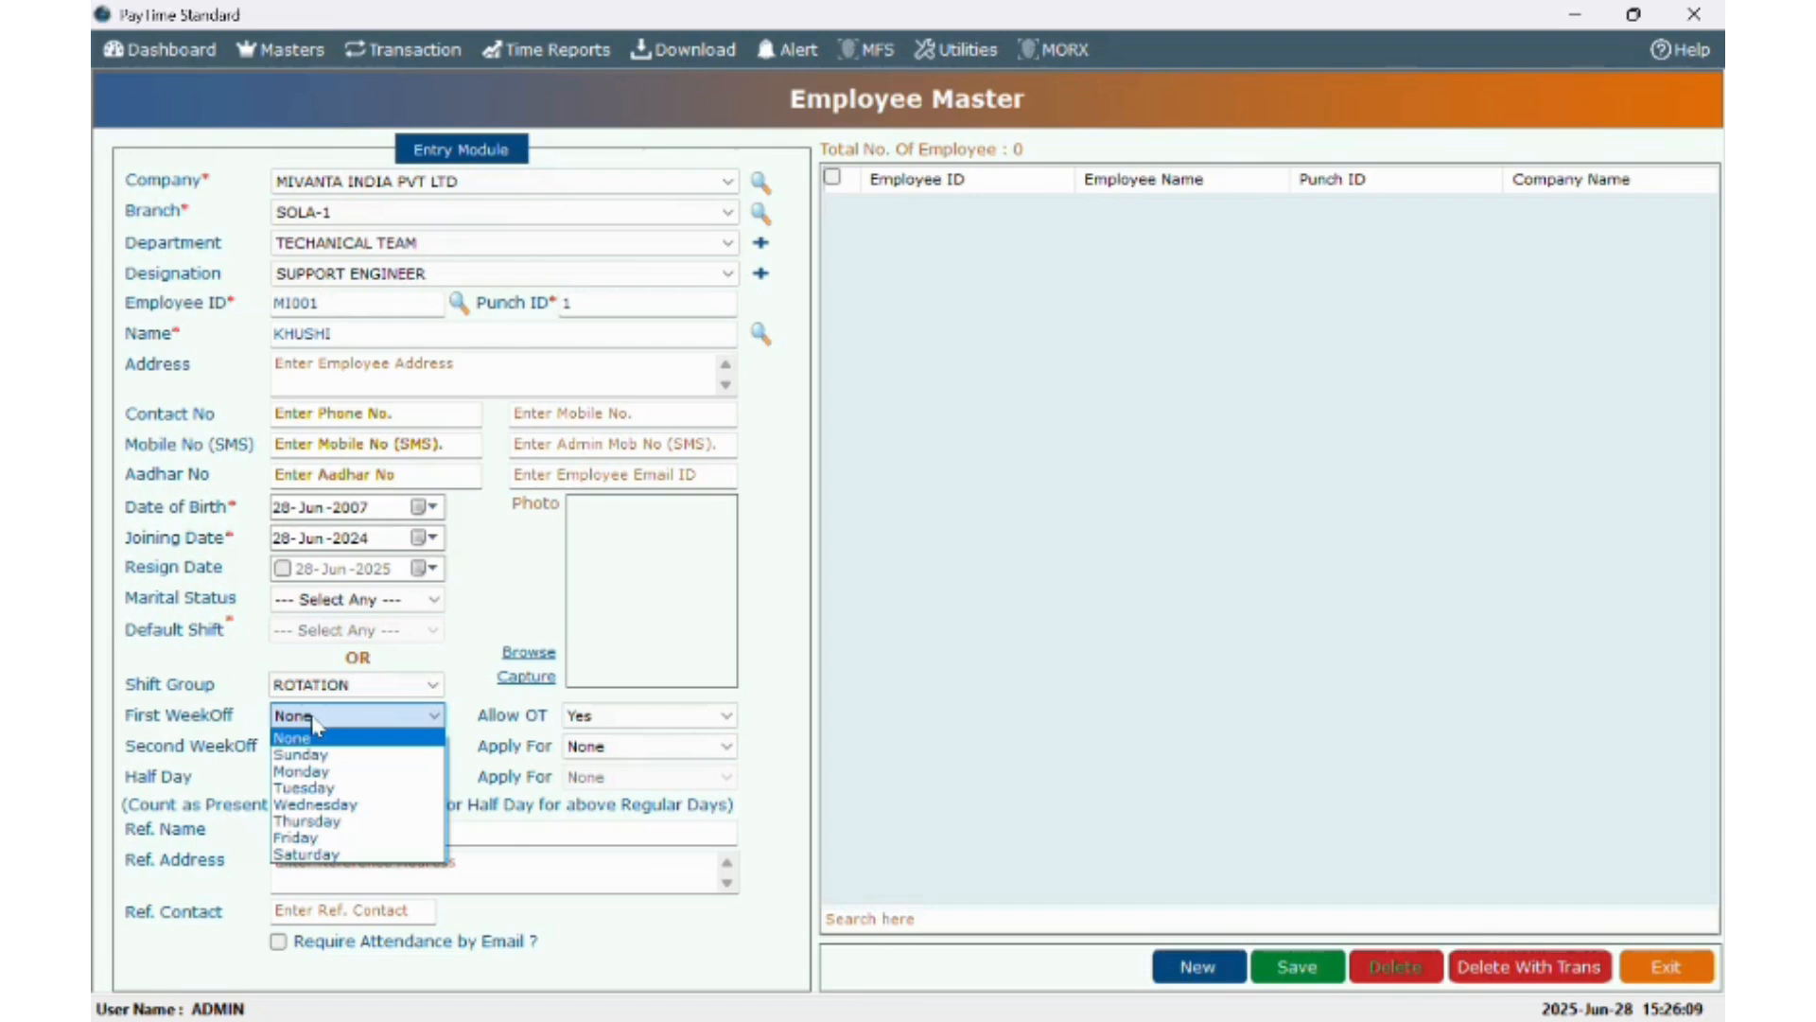
click(314, 754)
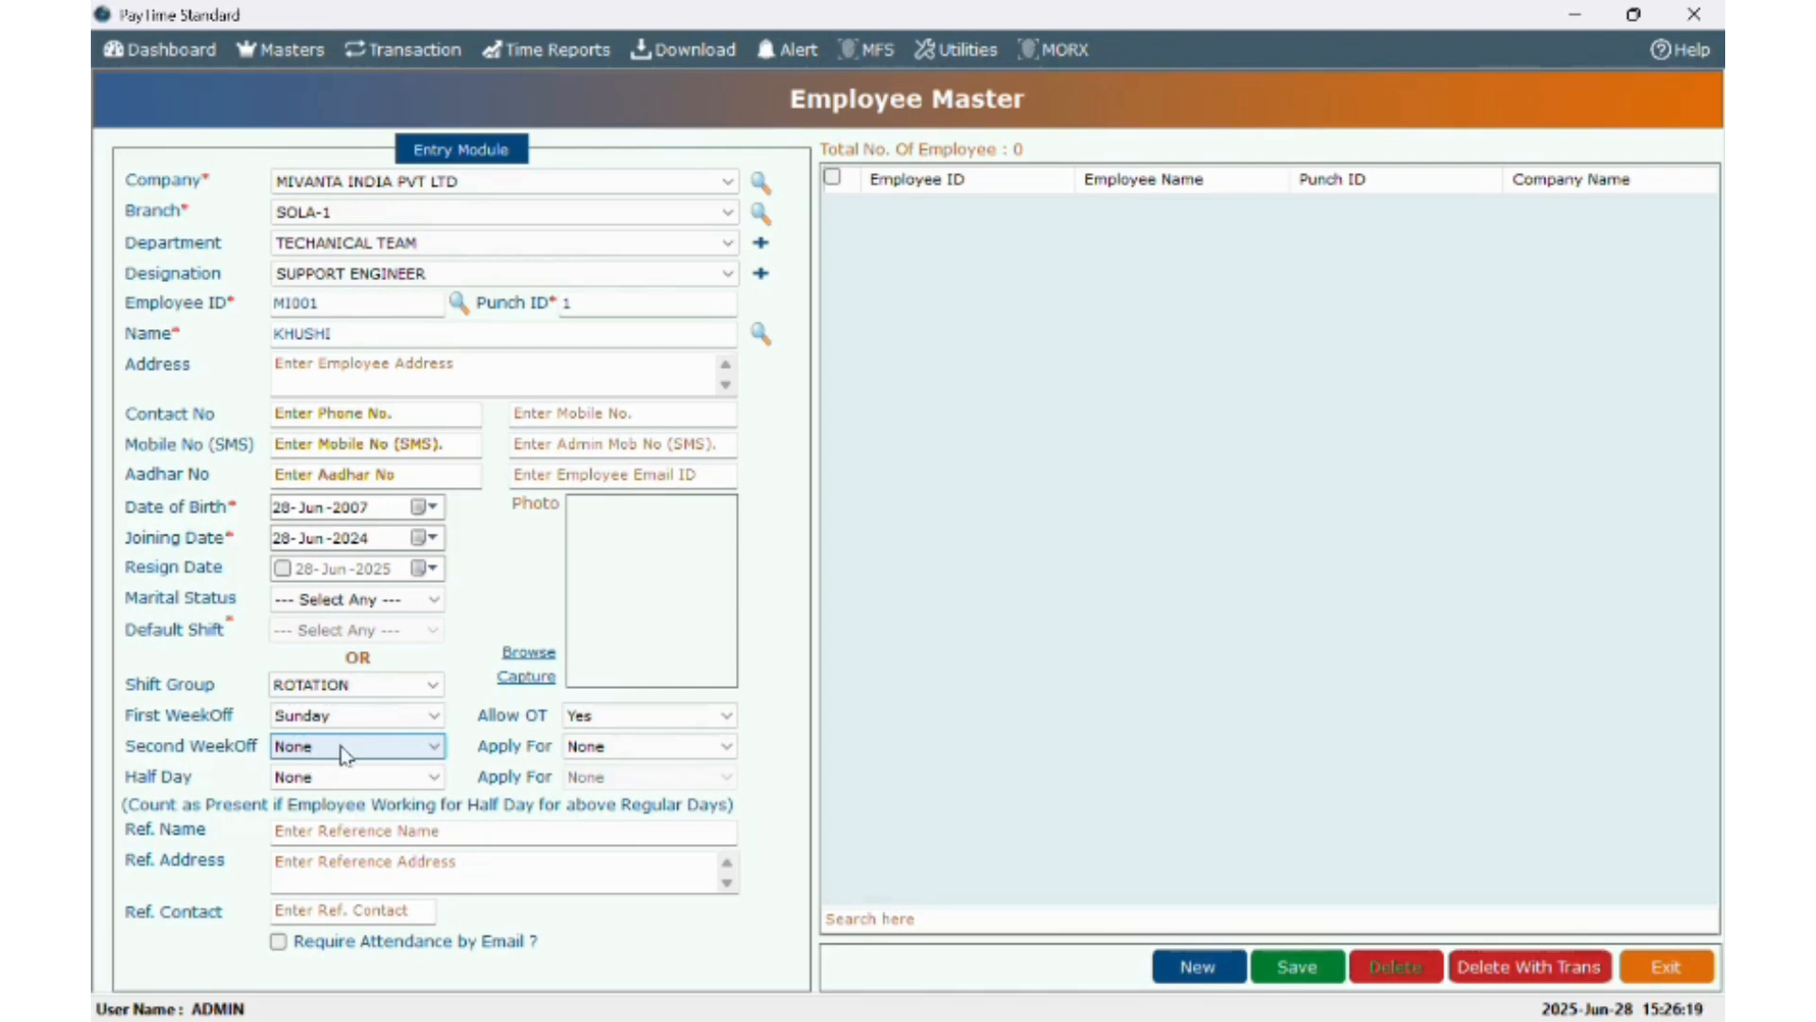
click(632, 717)
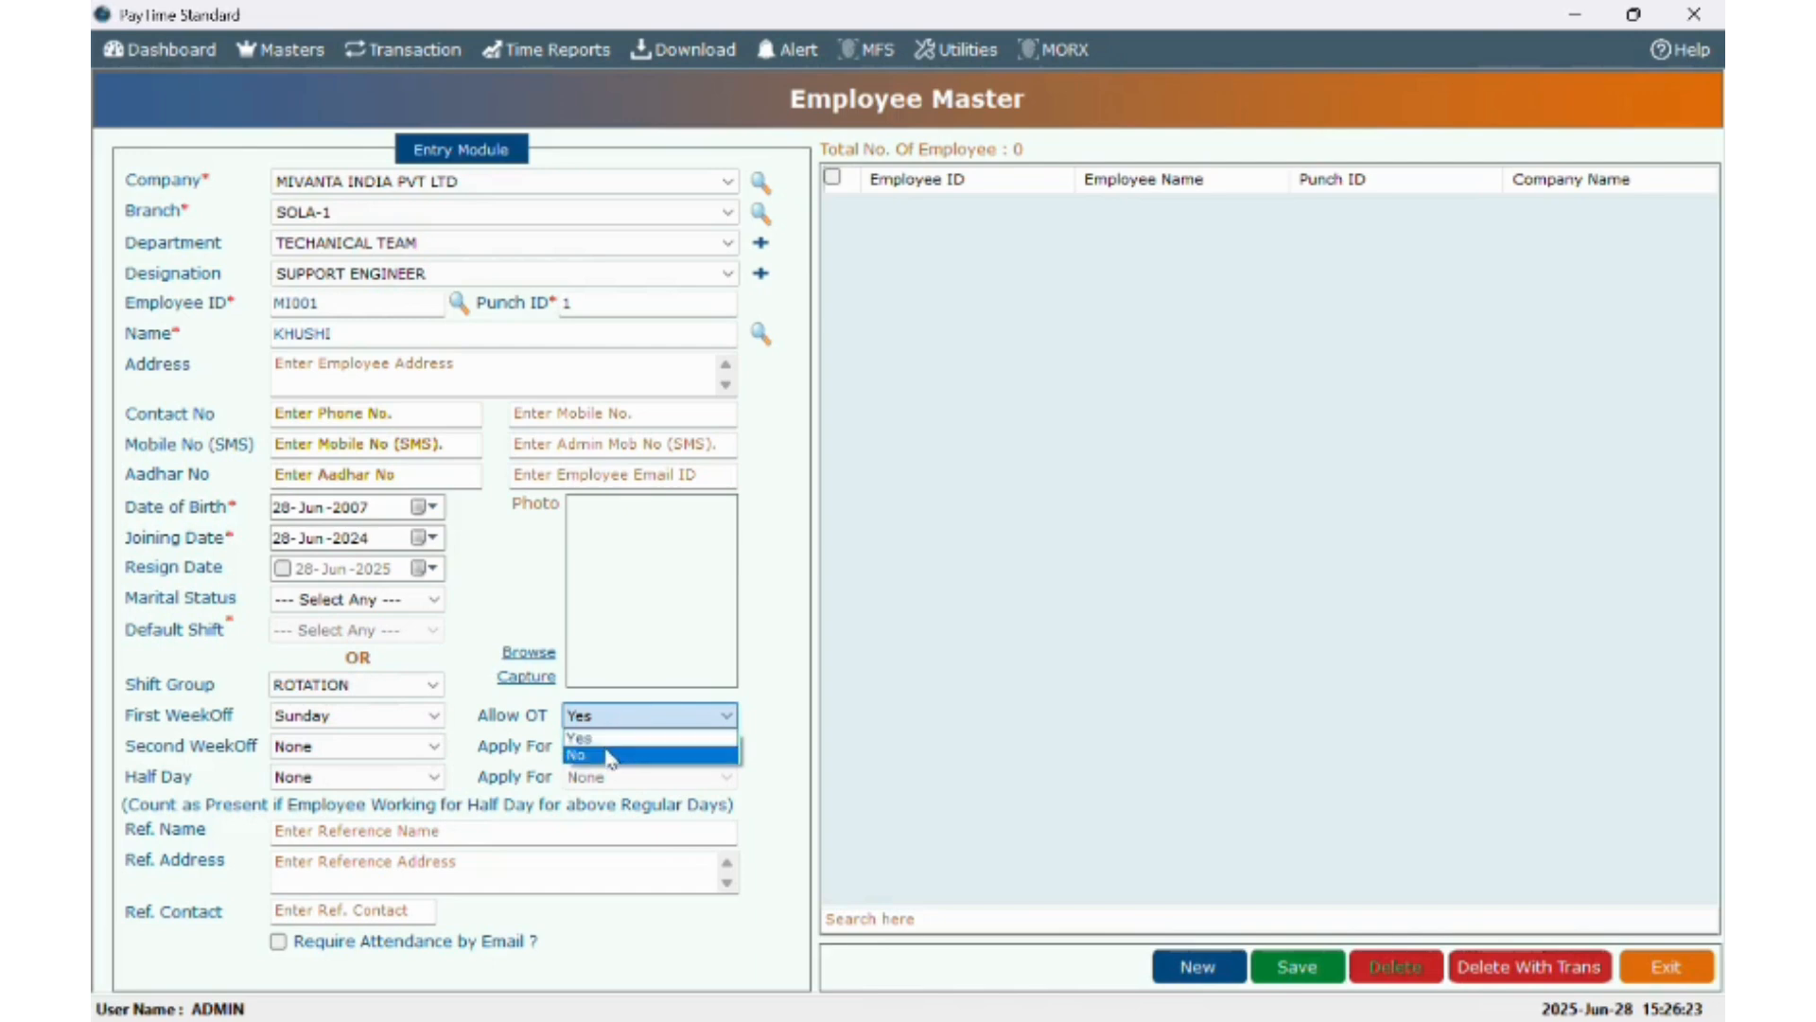
key(Escape)
click(369, 747)
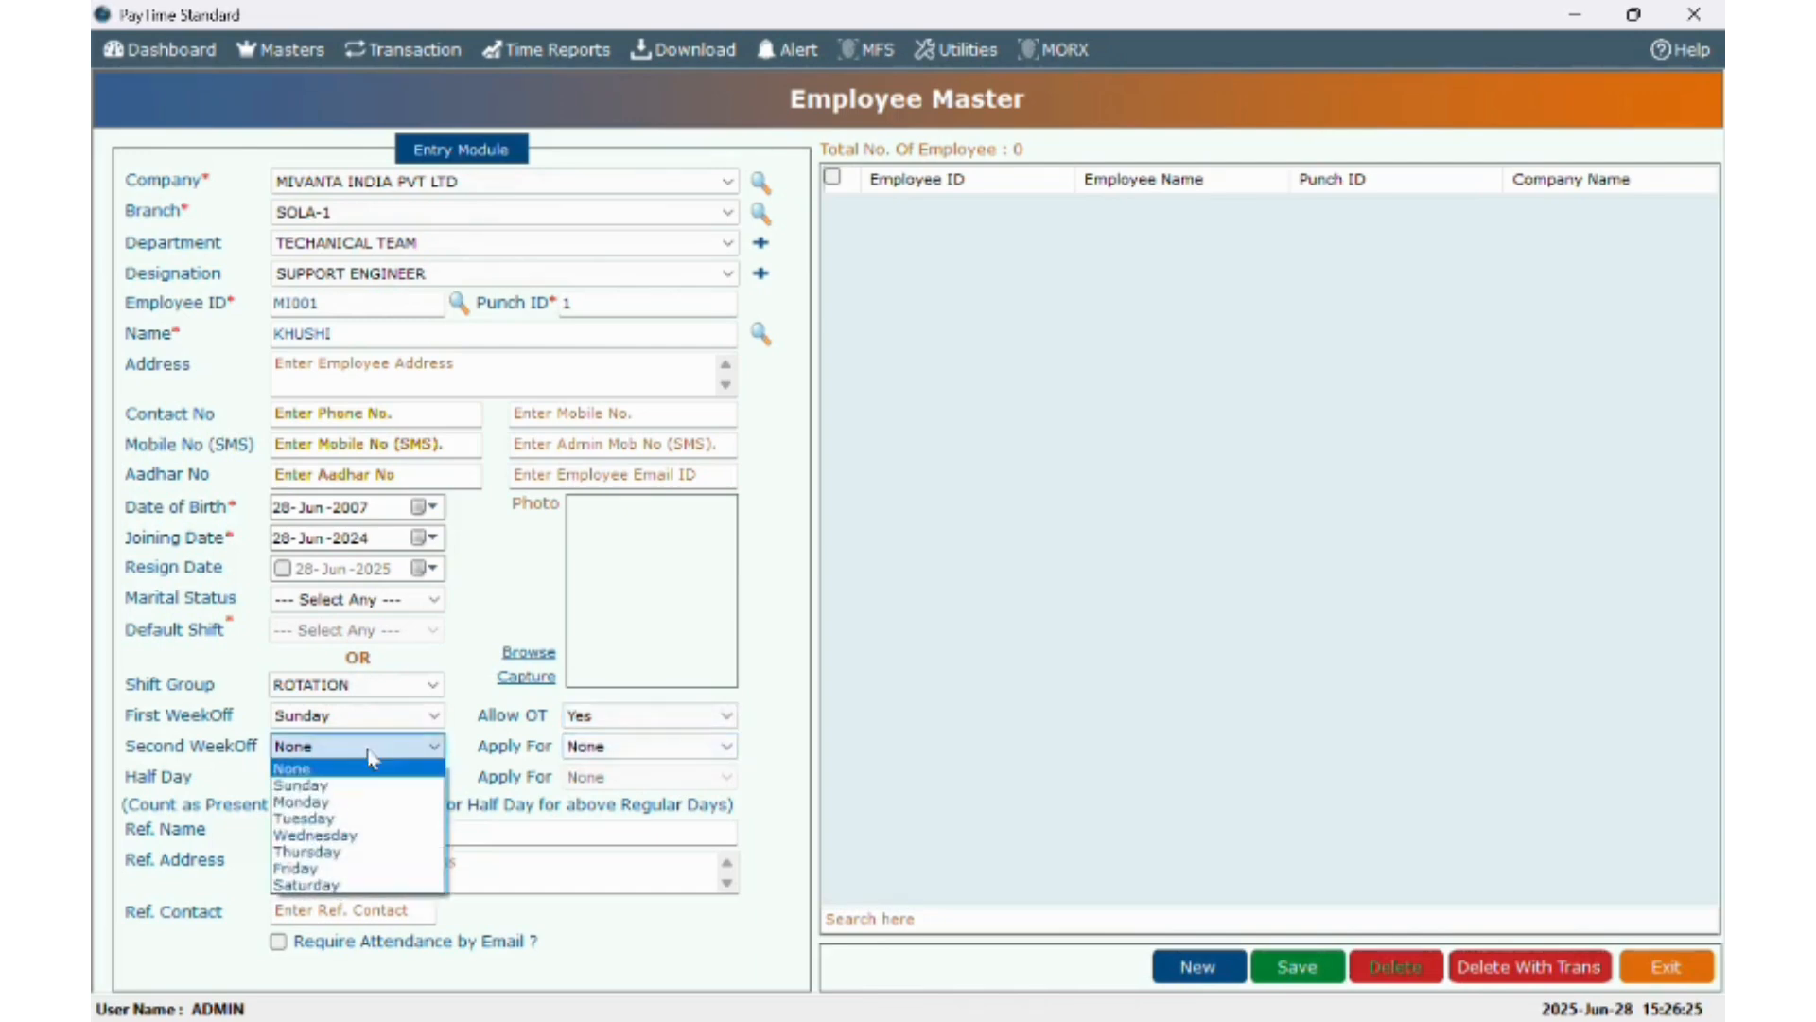
click(339, 887)
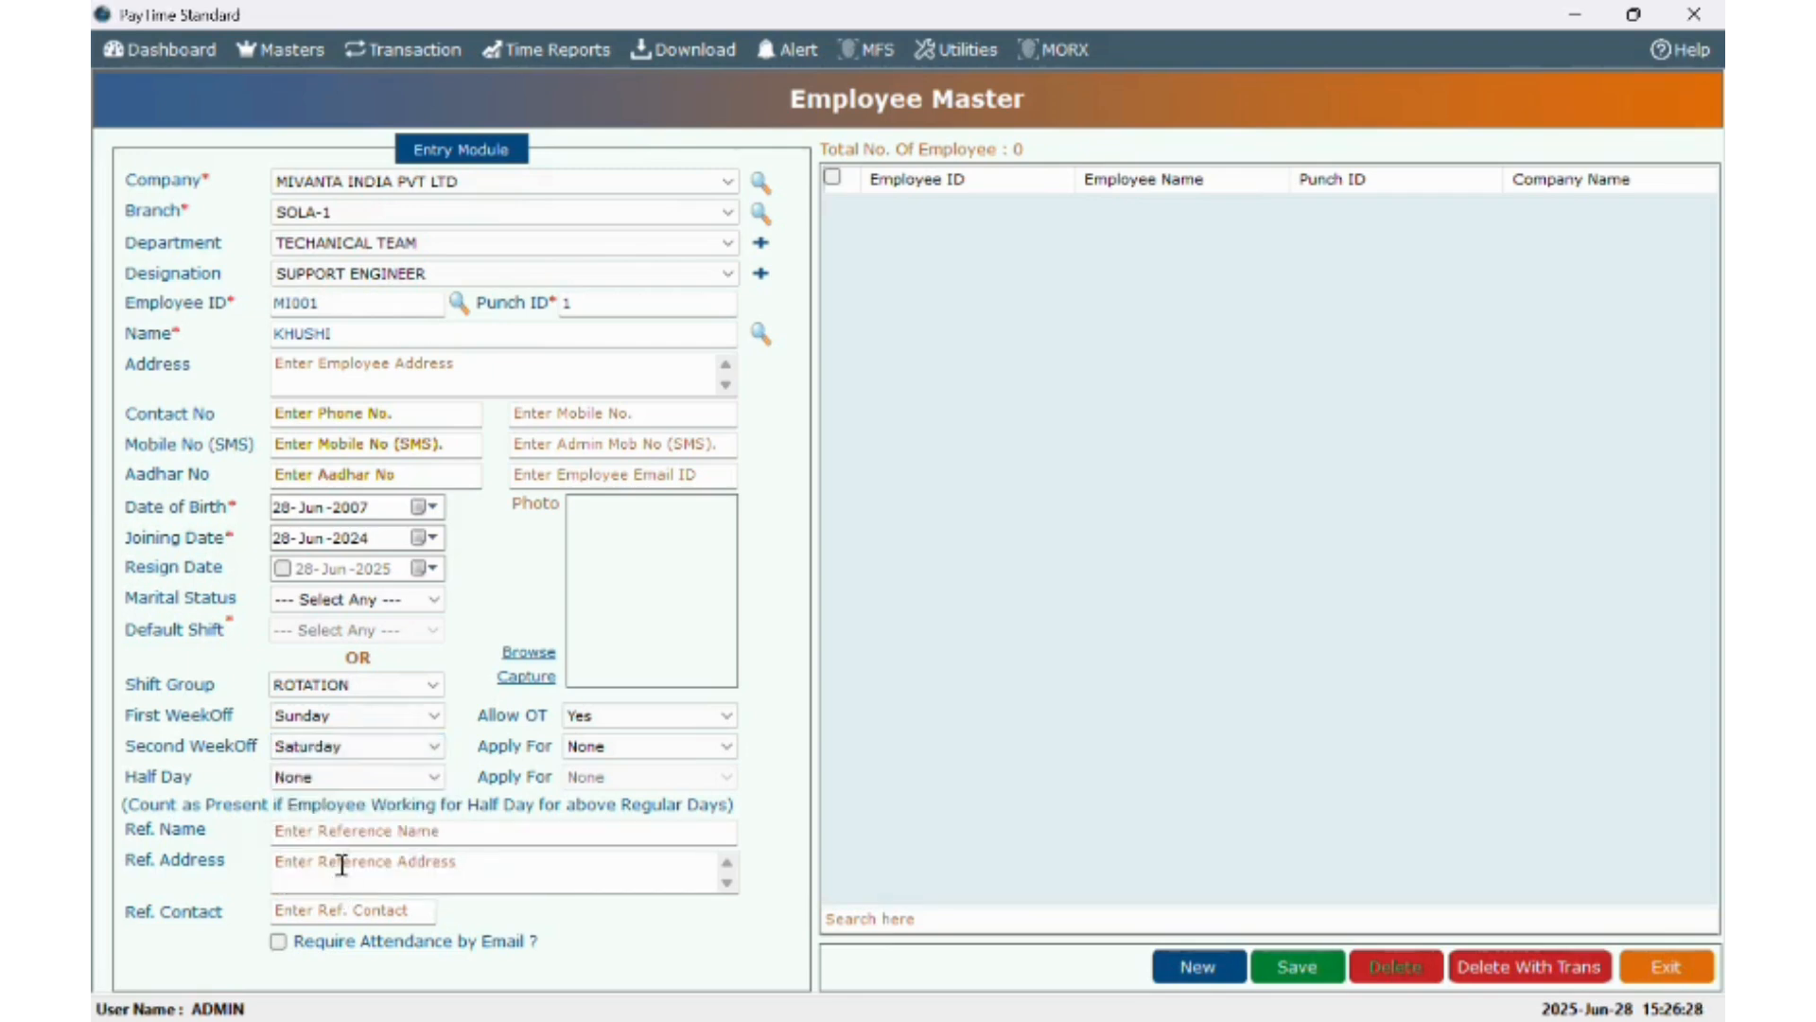
click(362, 751)
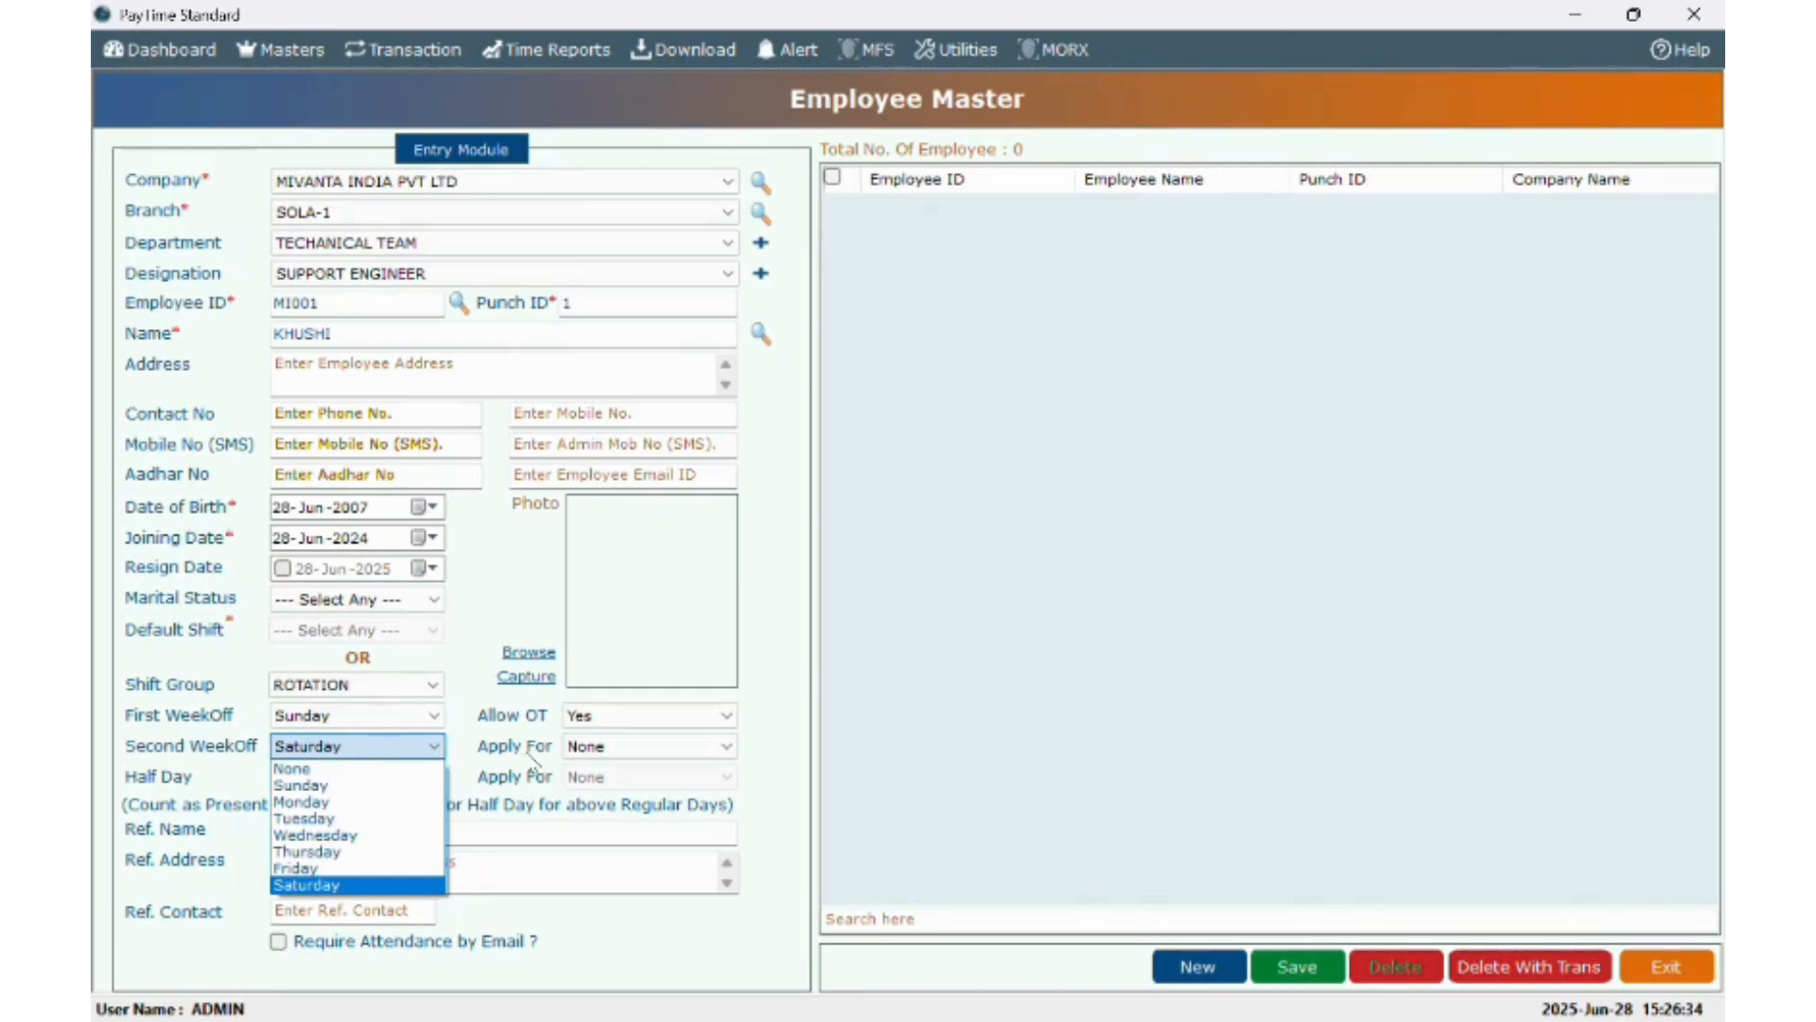
click(581, 752)
click(594, 749)
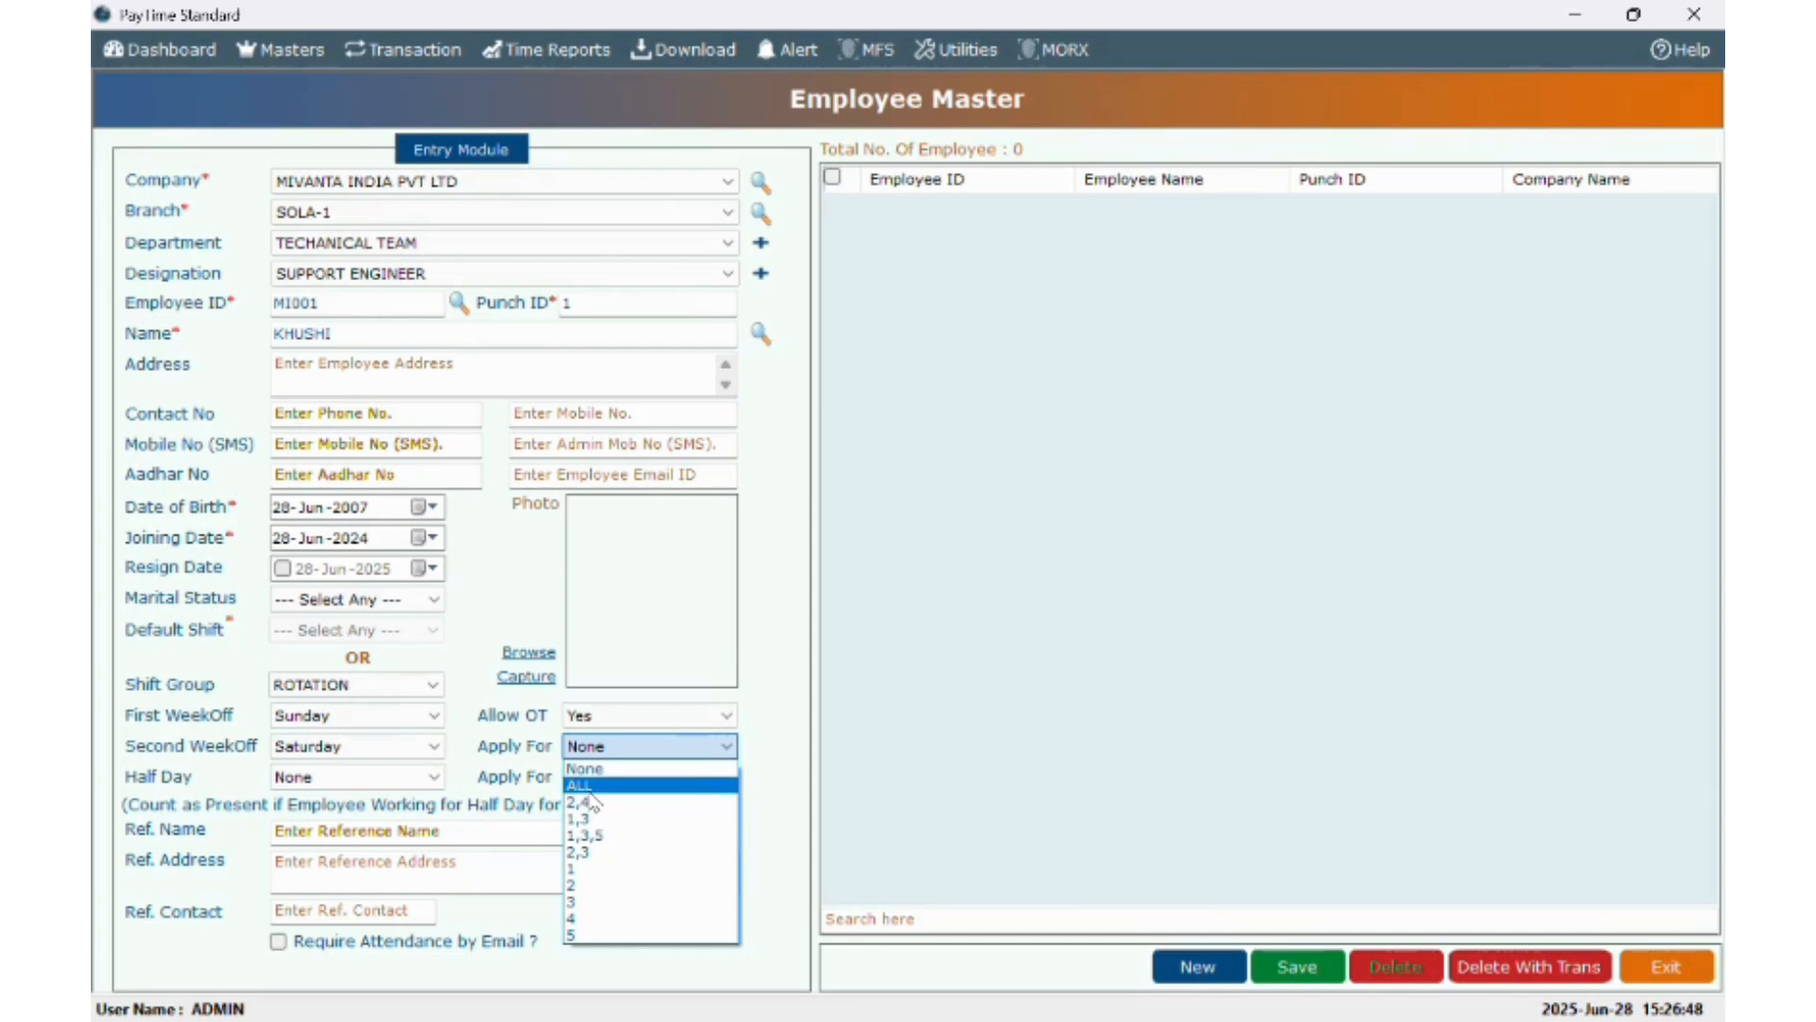
click(588, 791)
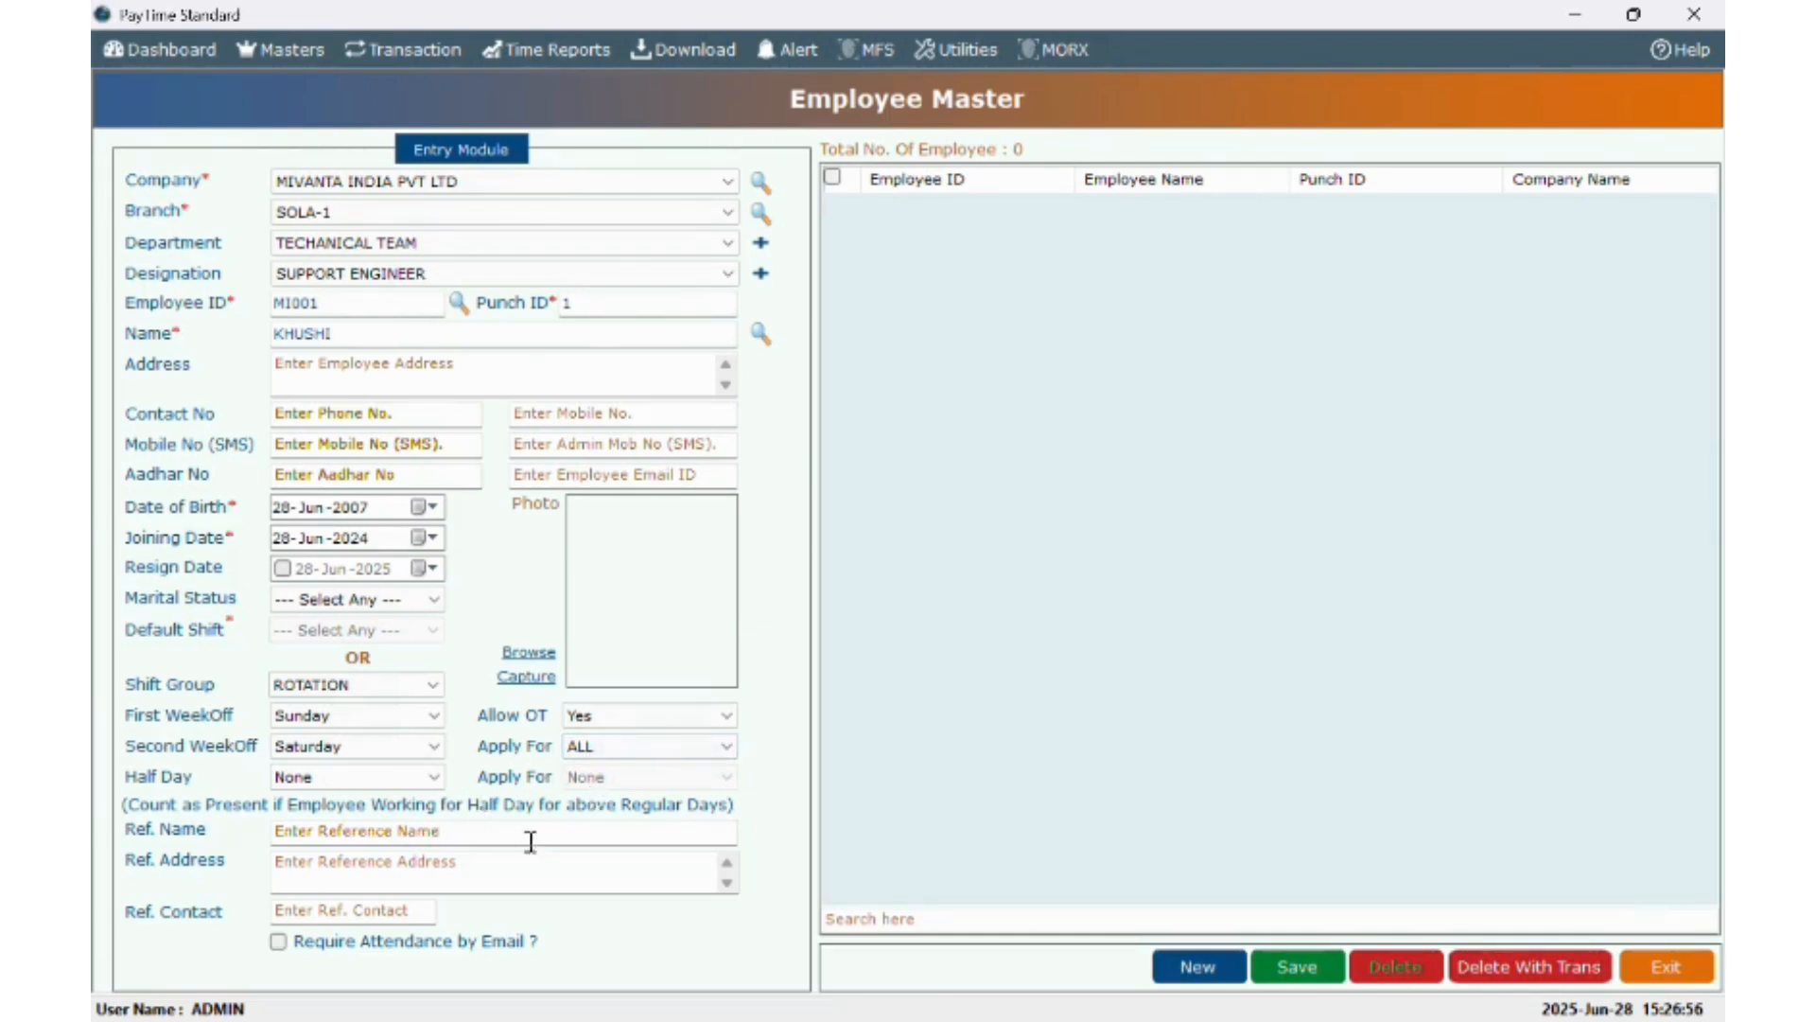
- Pass through the reference name, address and contact fields and save the employee record
click(427, 838)
click(417, 861)
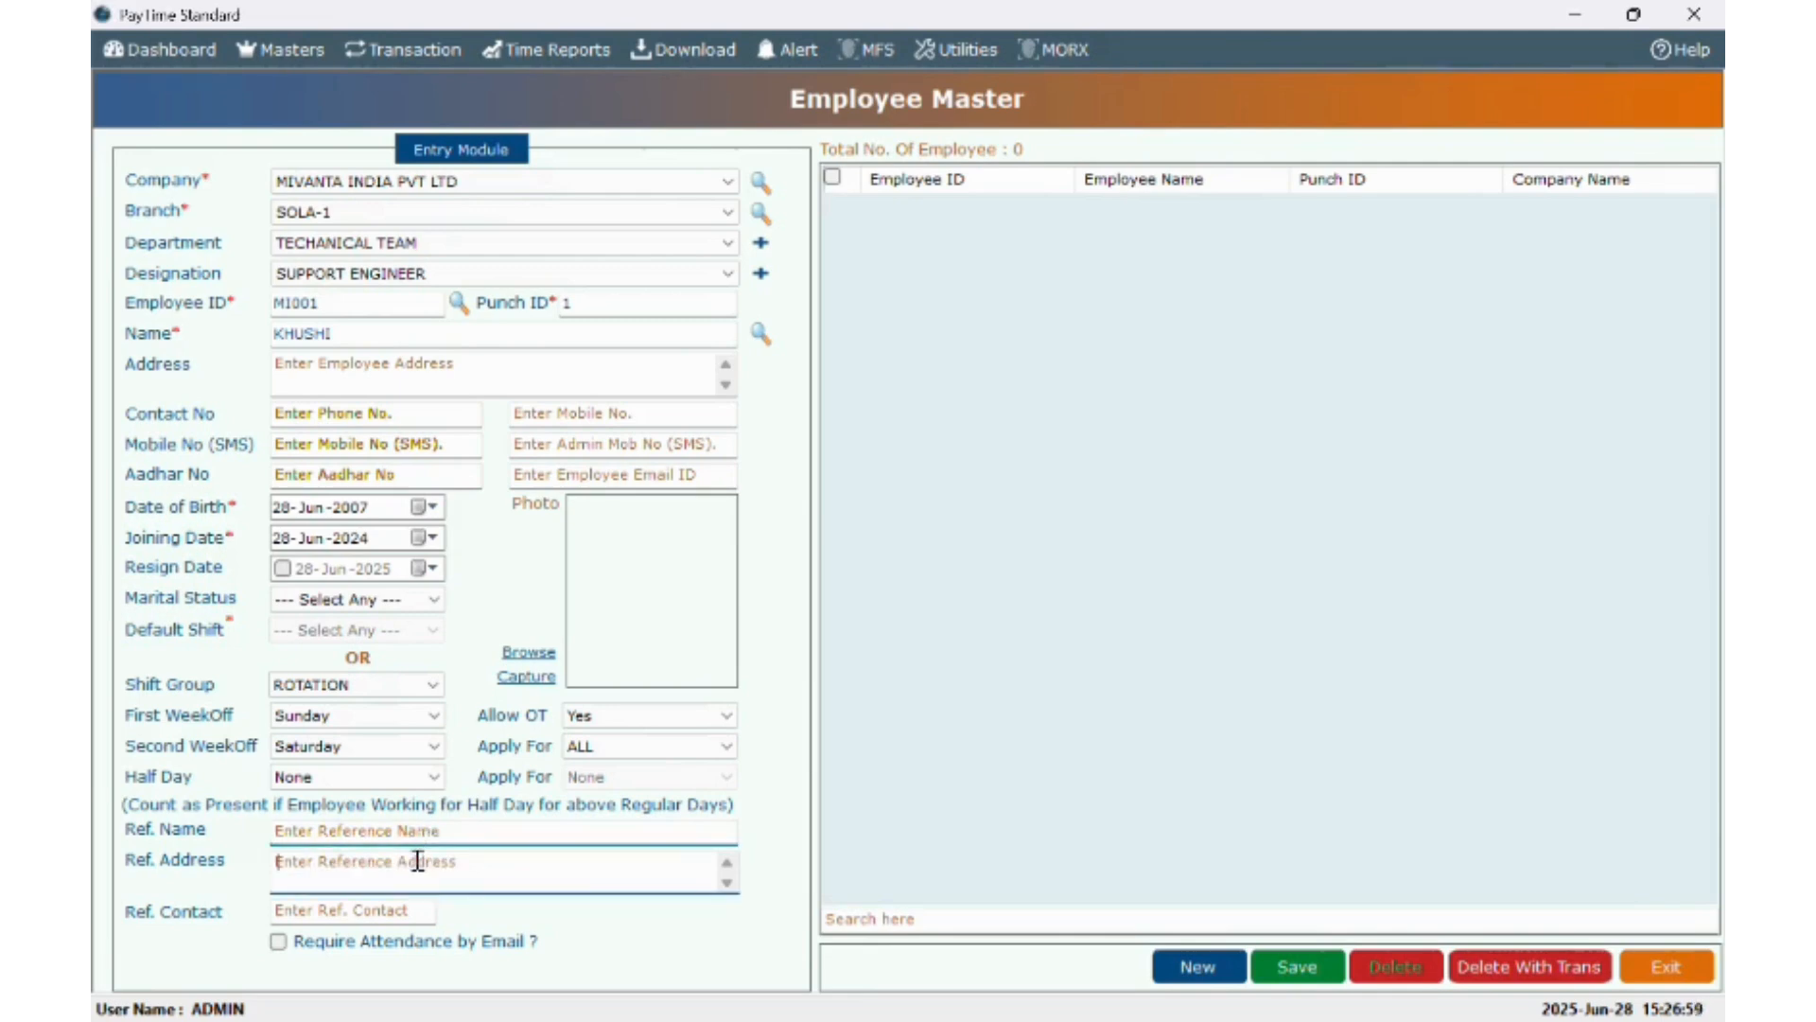
click(388, 912)
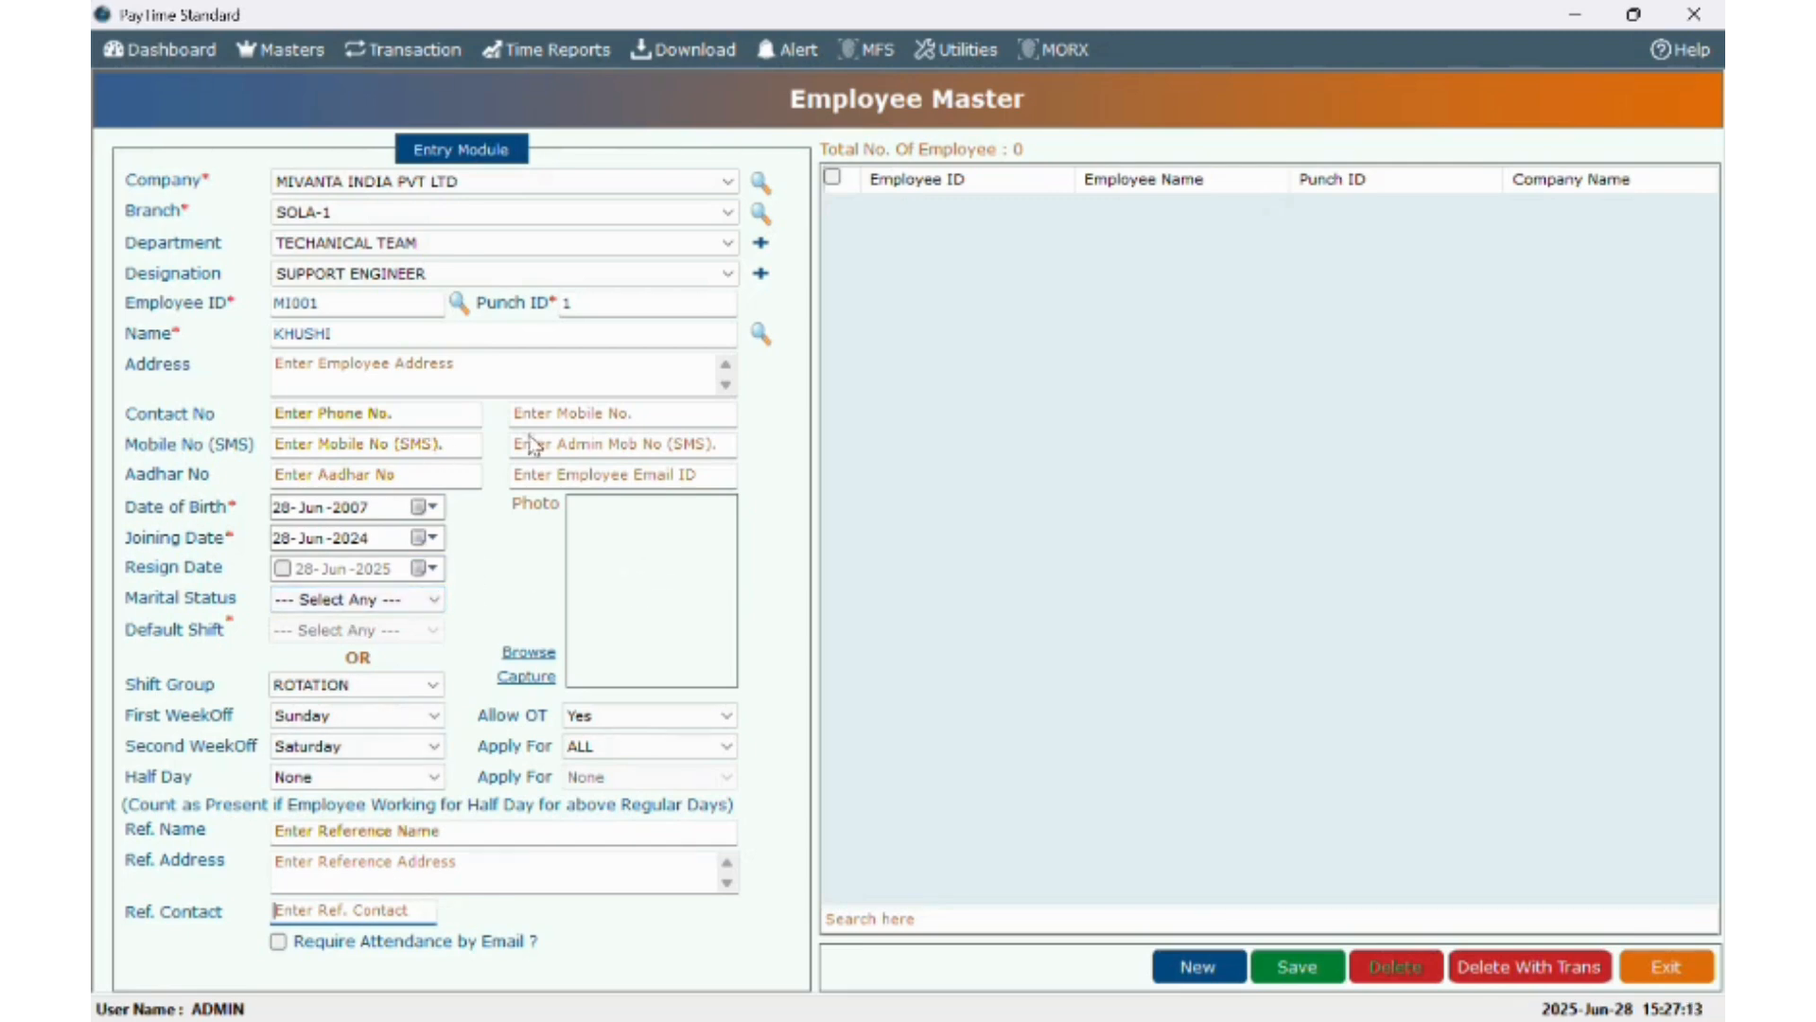
click(1312, 972)
- Confirm the save and list employees for company MIVANTA INDIA PVT LTD
click(1024, 612)
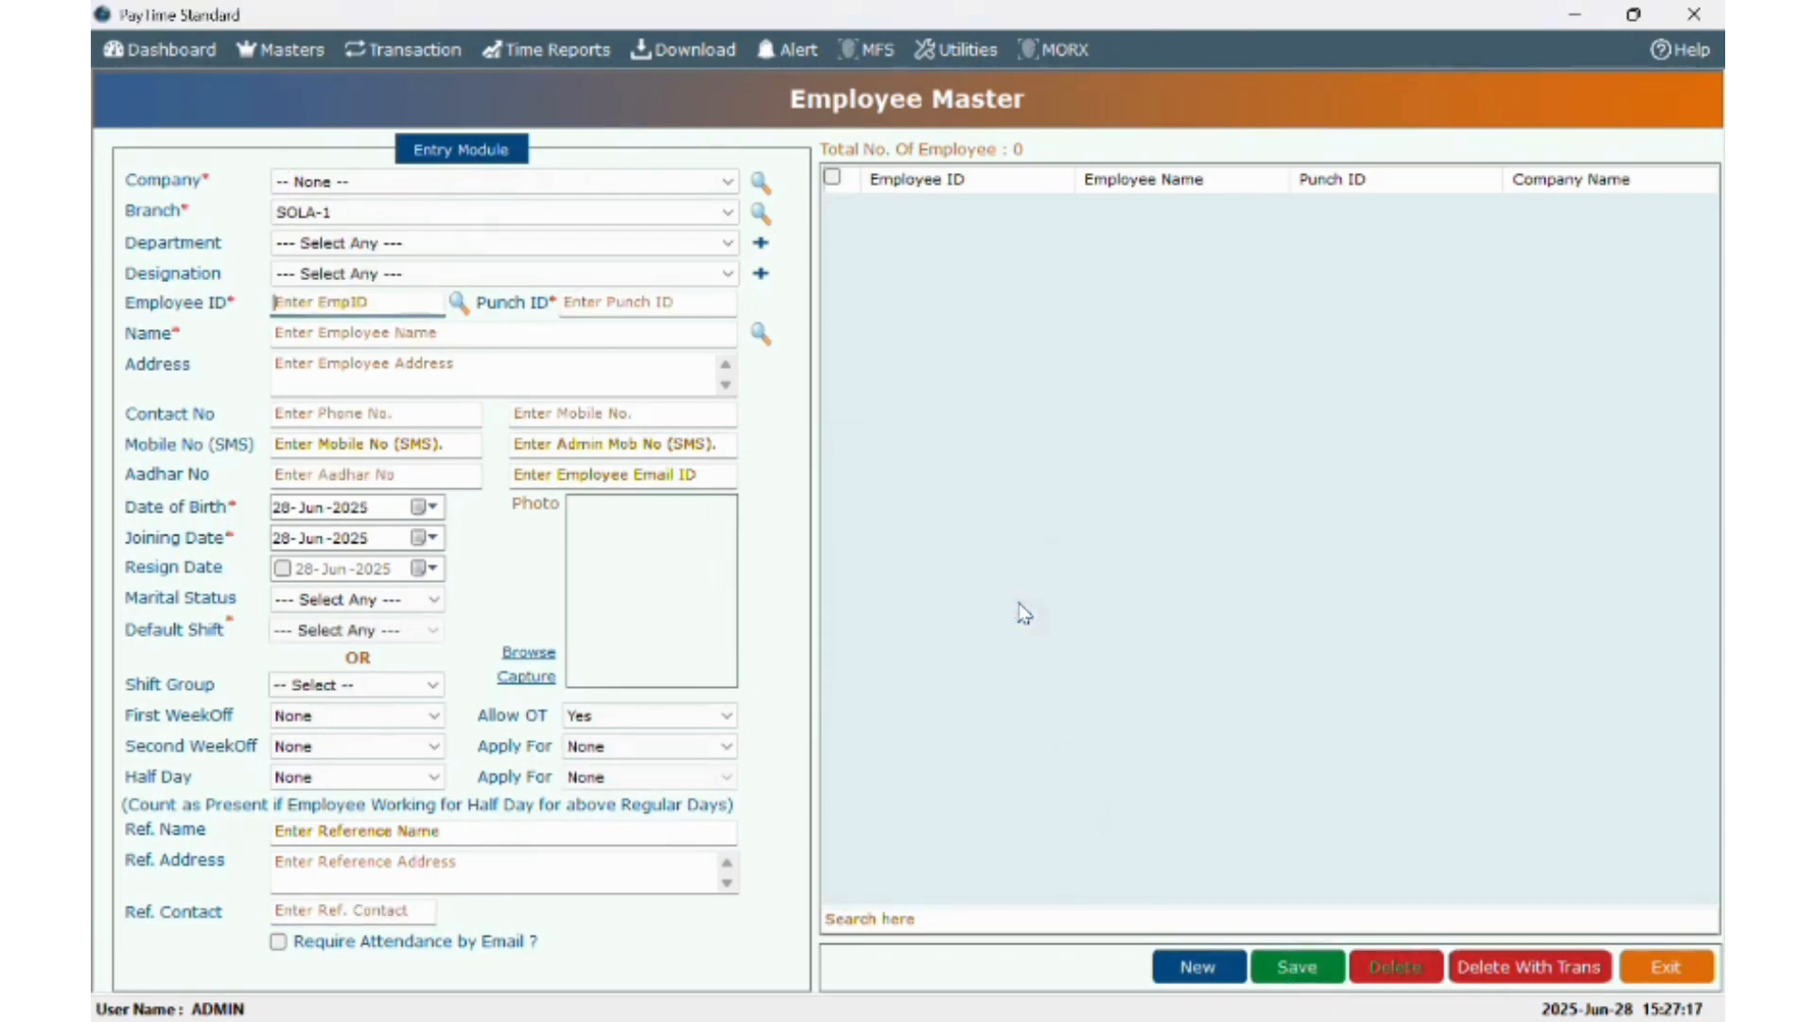
click(399, 181)
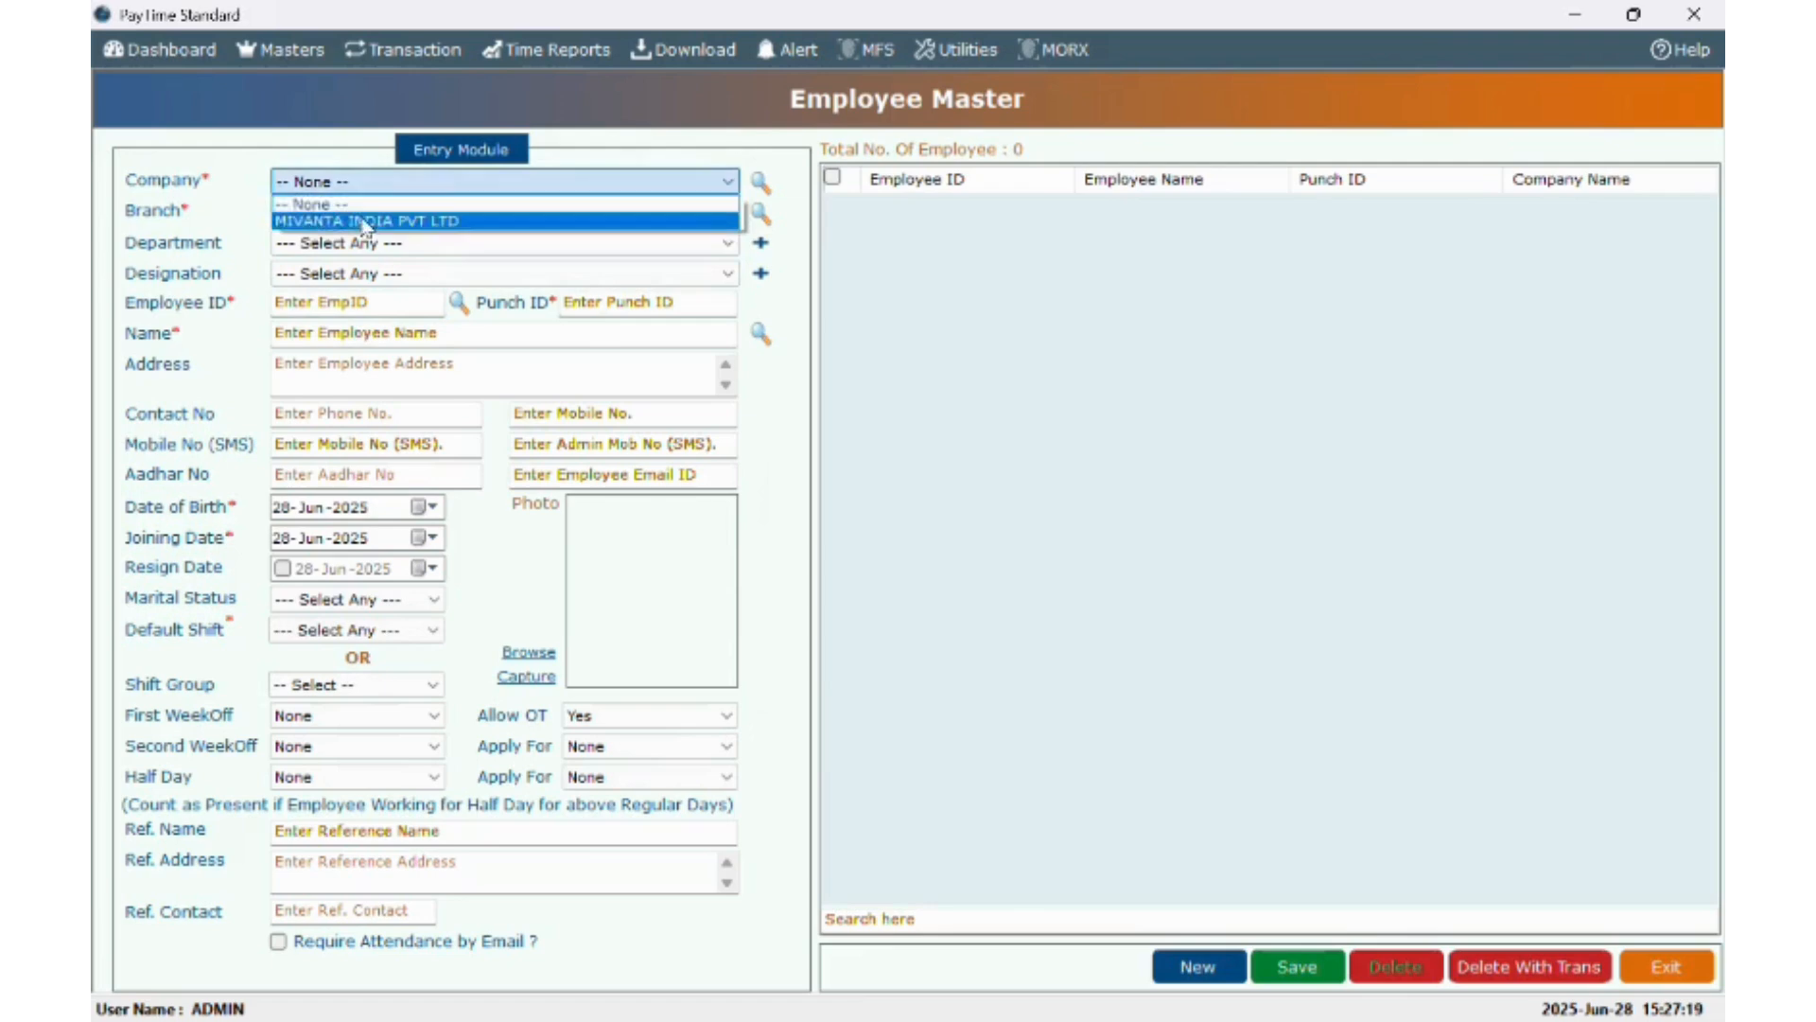
click(364, 222)
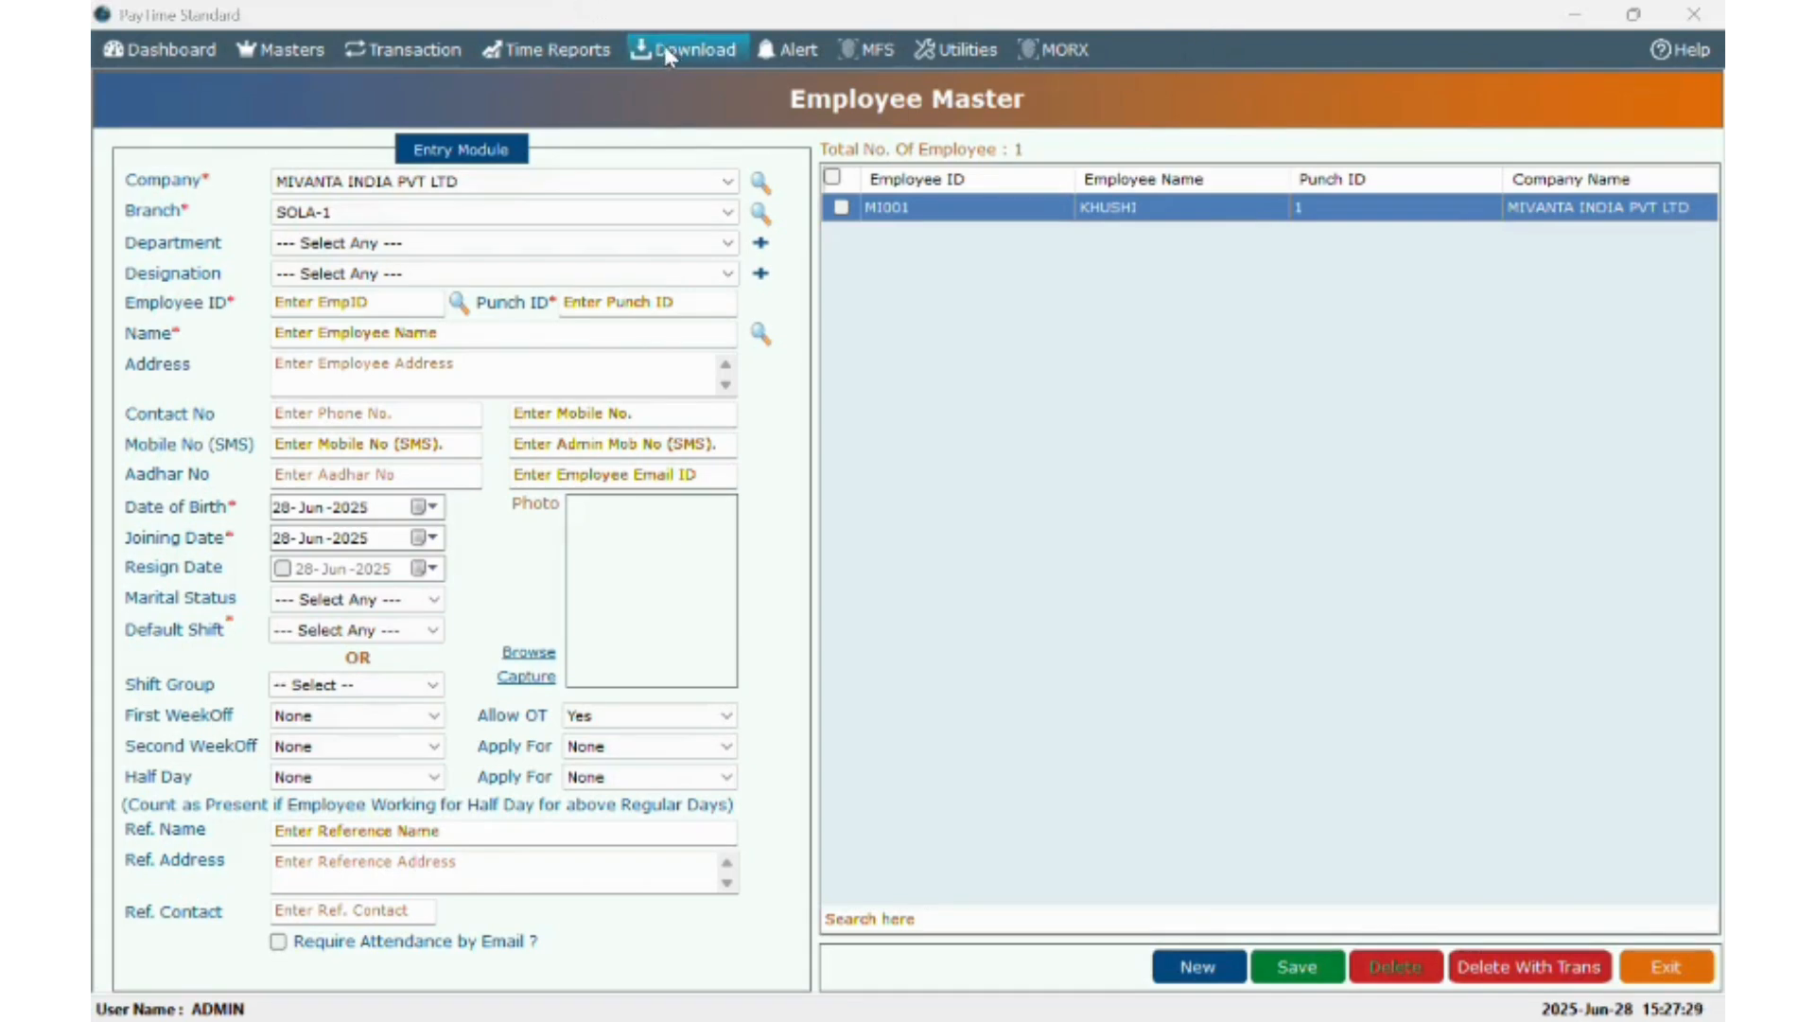
- Reactivate PayTime and look over the device enrollment menu options
click(922, 217)
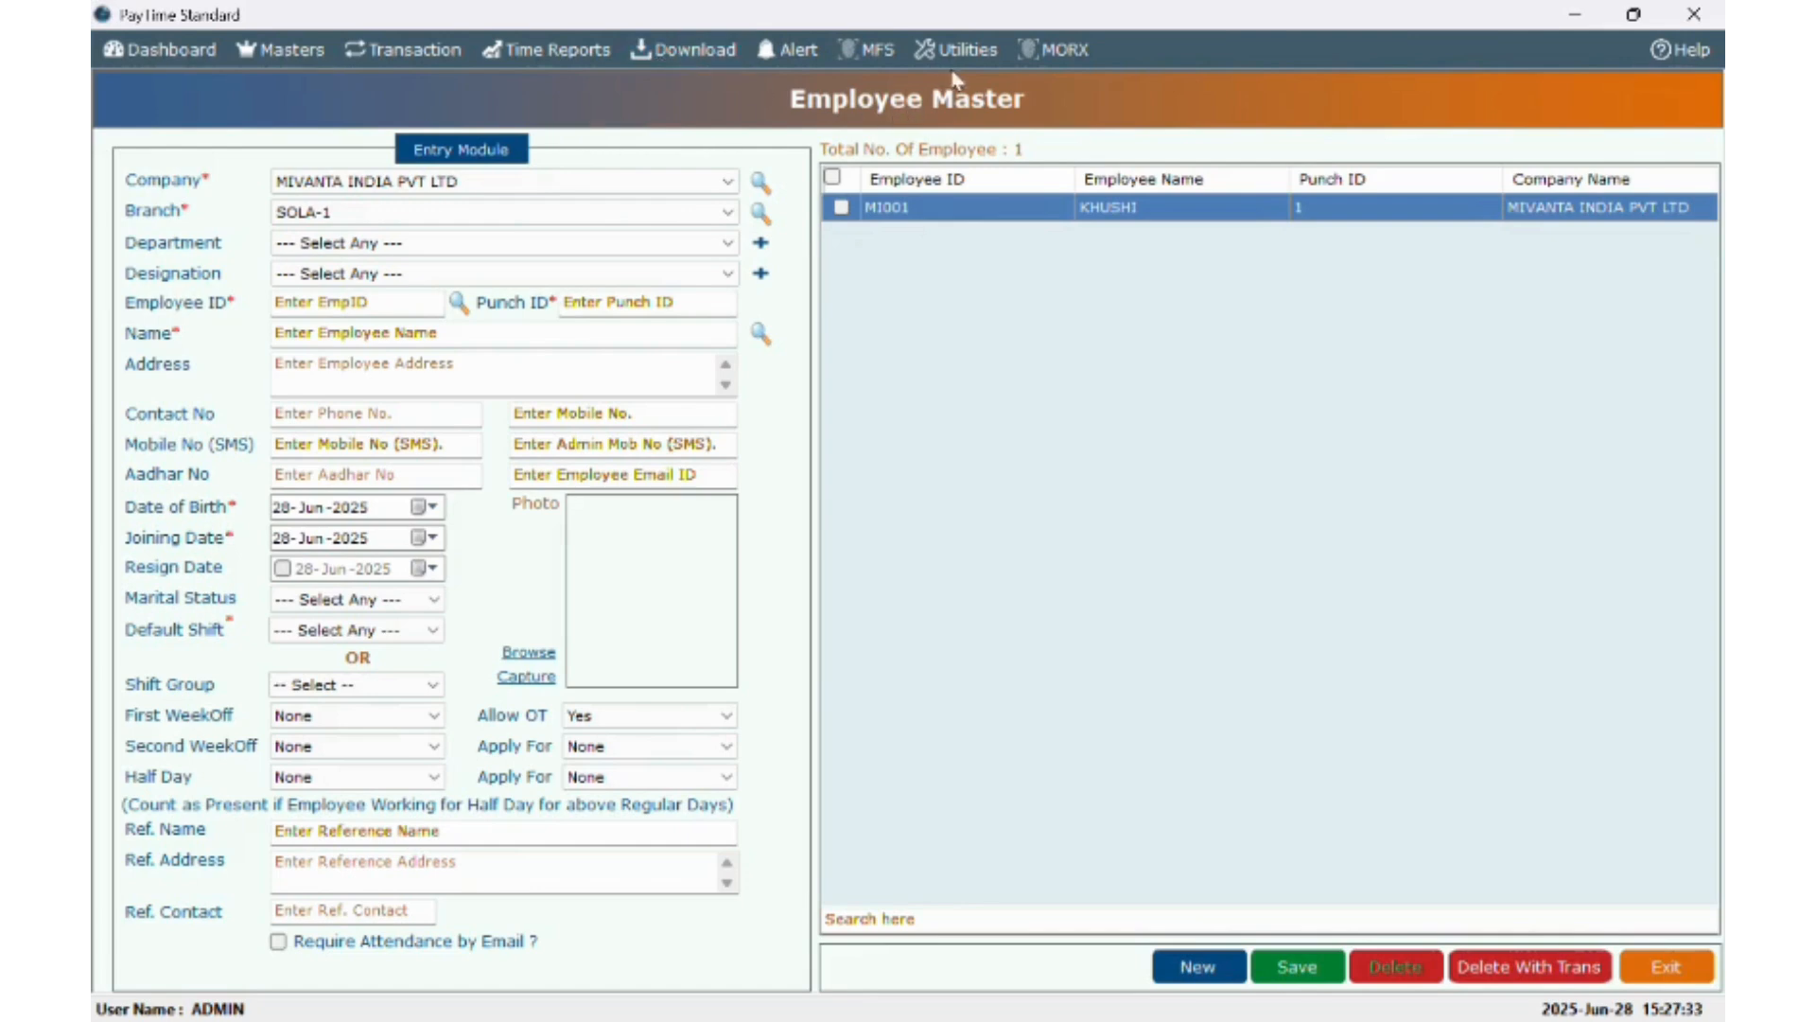
click(1086, 52)
click(701, 66)
click(898, 22)
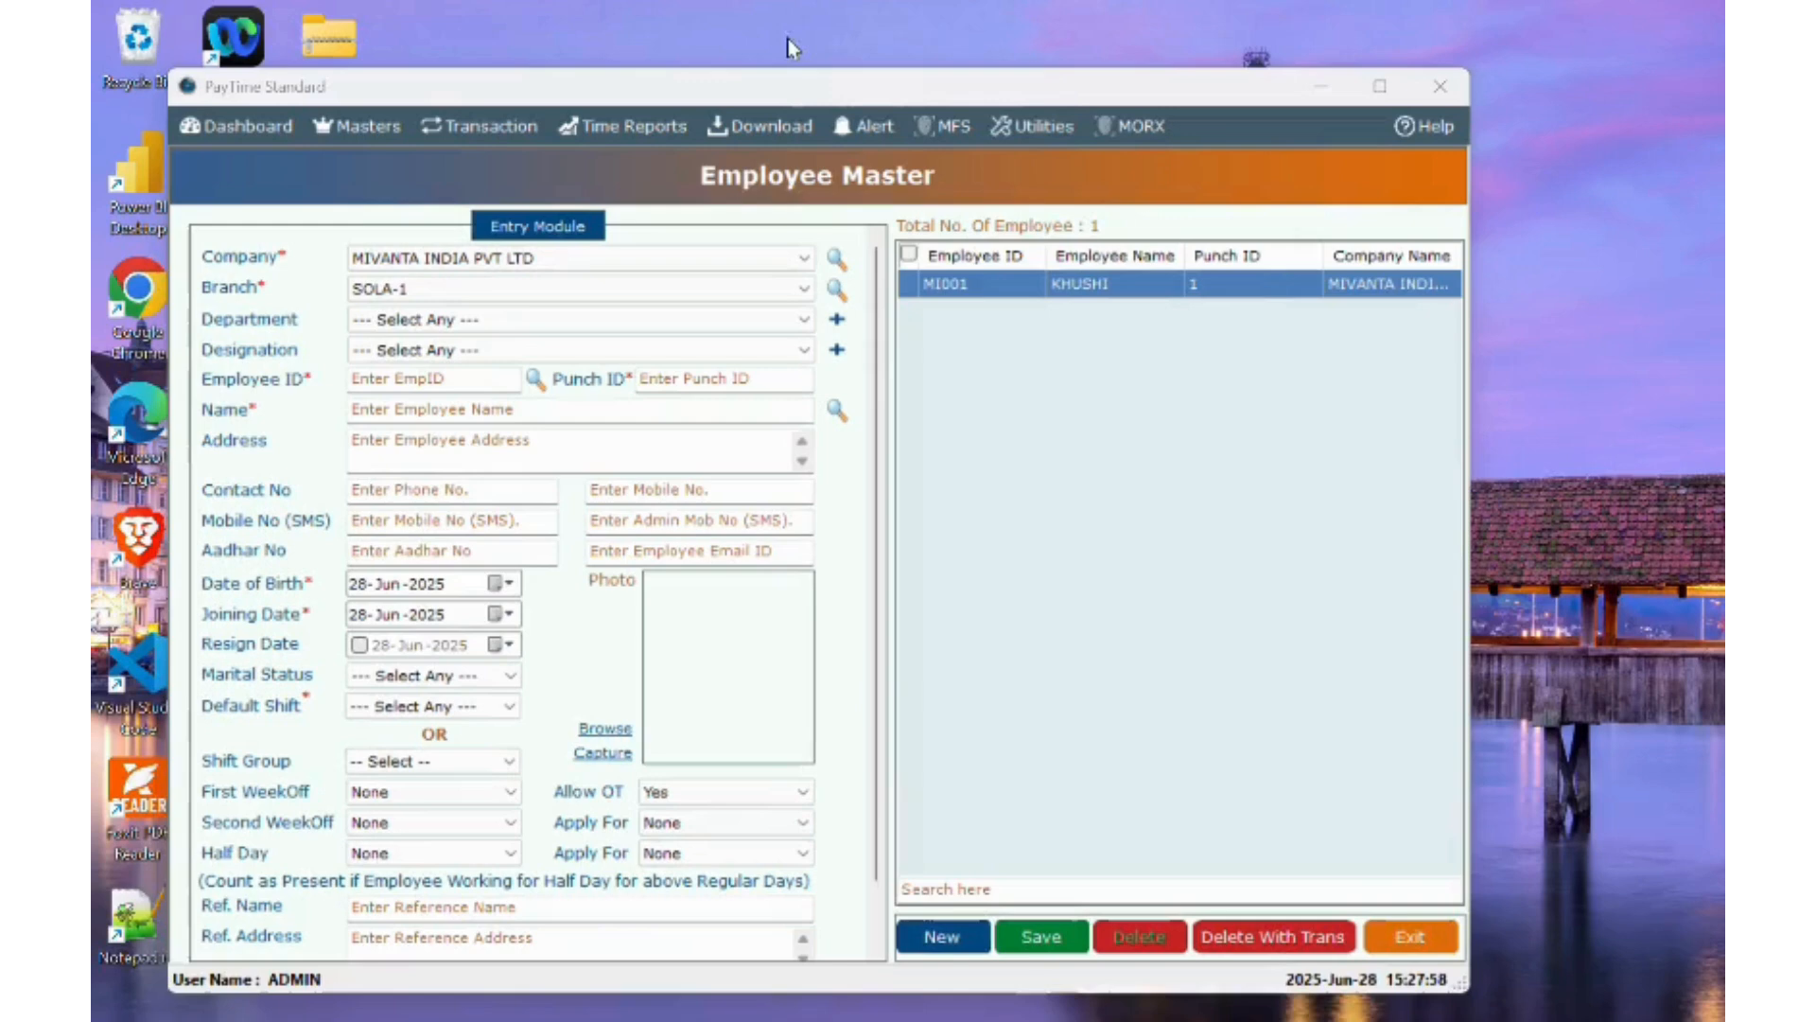
- Open Utilities > Master Import and download the sample Excel import file
click(1021, 130)
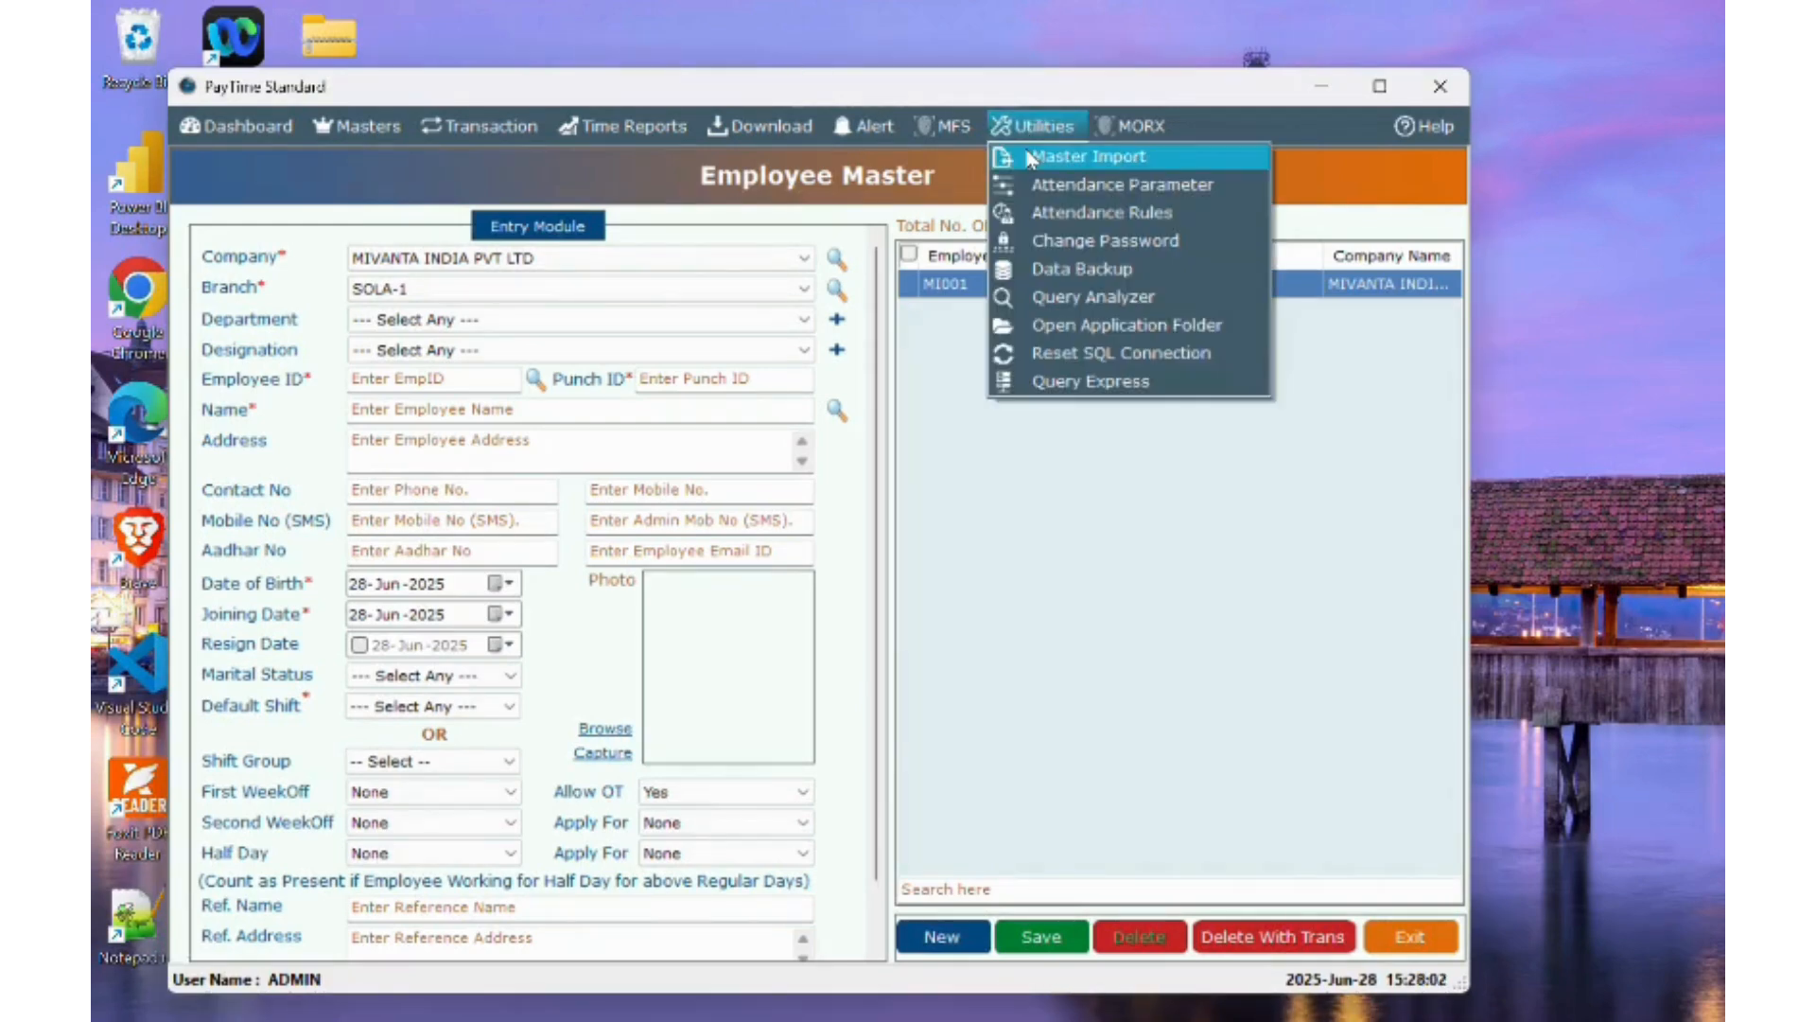
click(1029, 158)
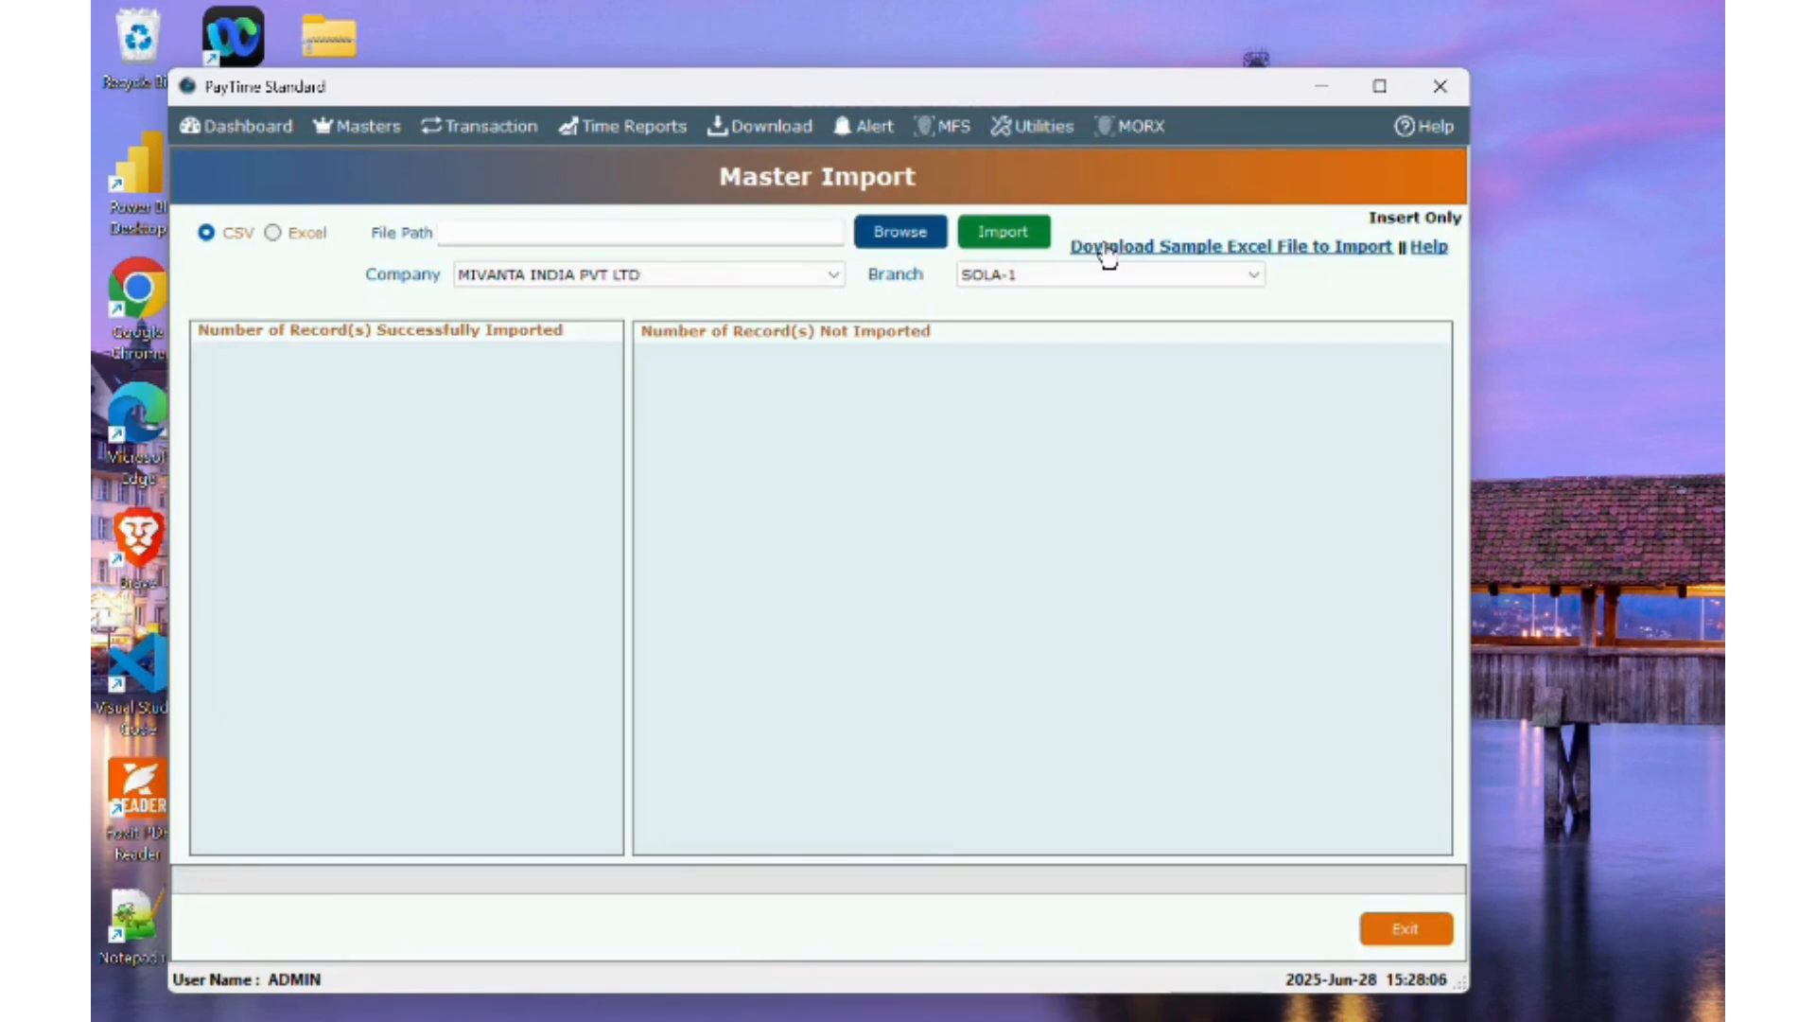
click(1106, 248)
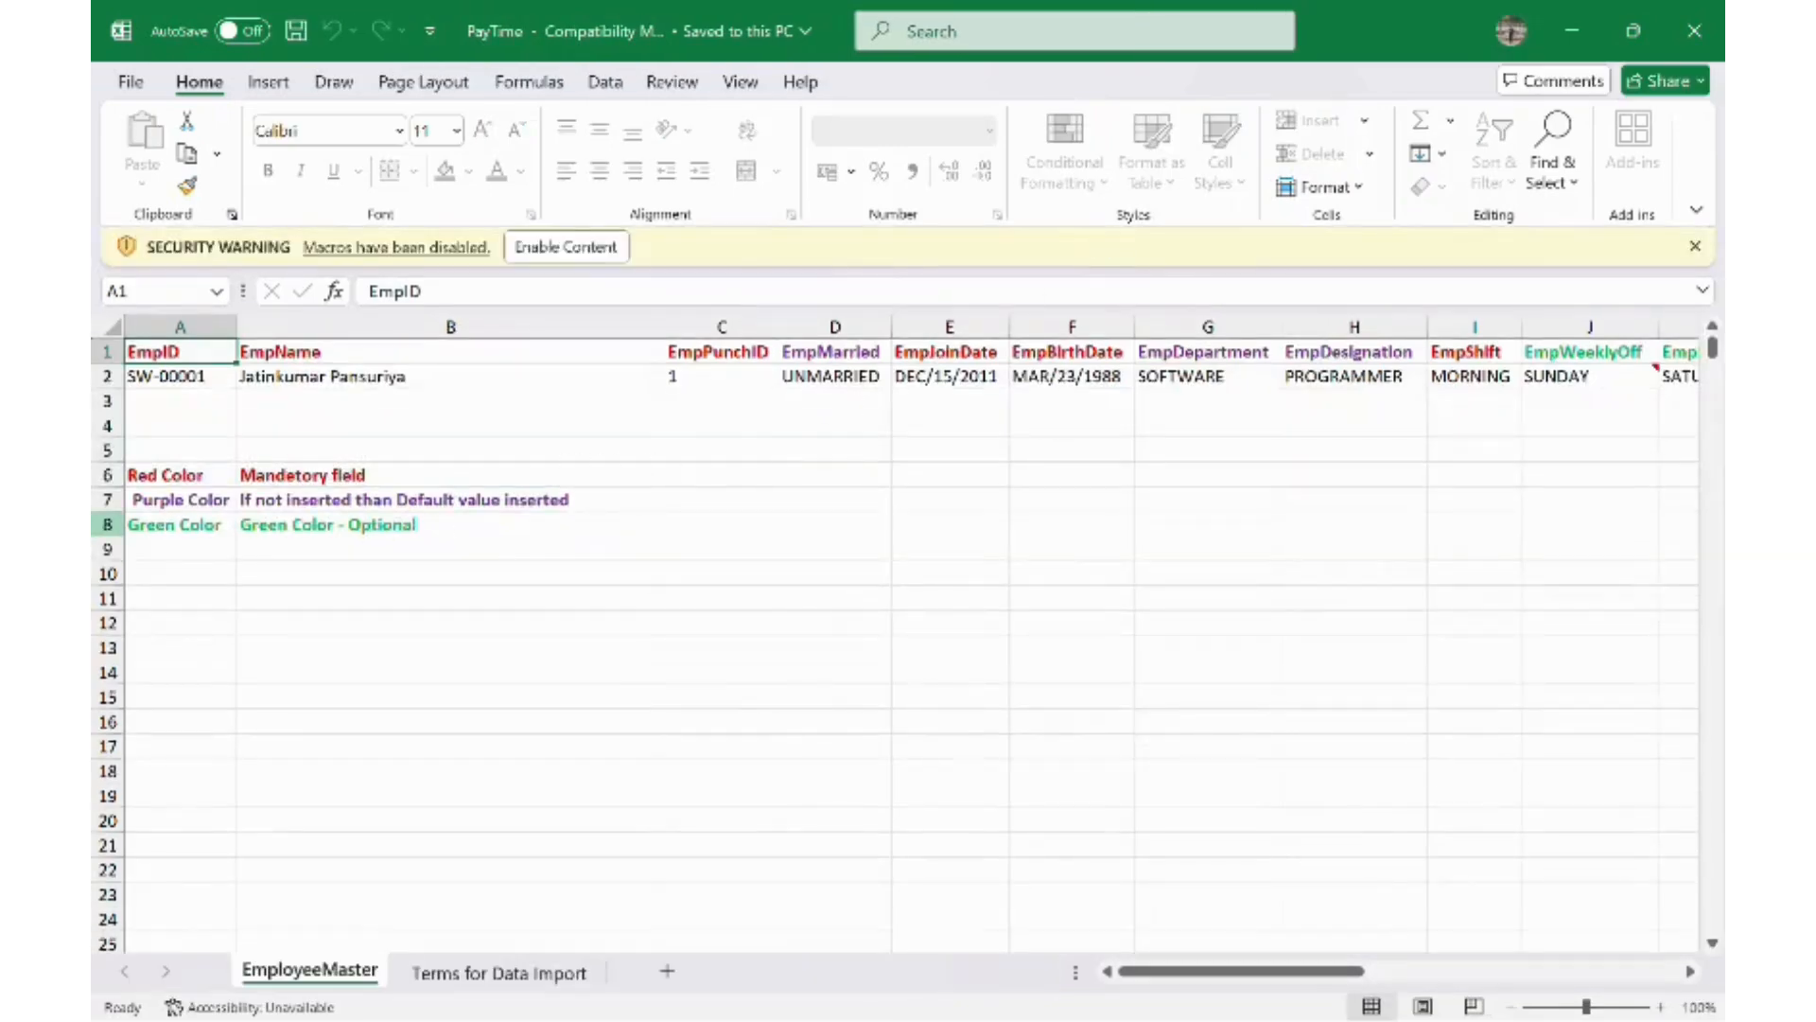
- Clear the colour legend notes in A6:B8
click(193, 478)
drag(193, 478, 432, 522)
key(Page_Down)
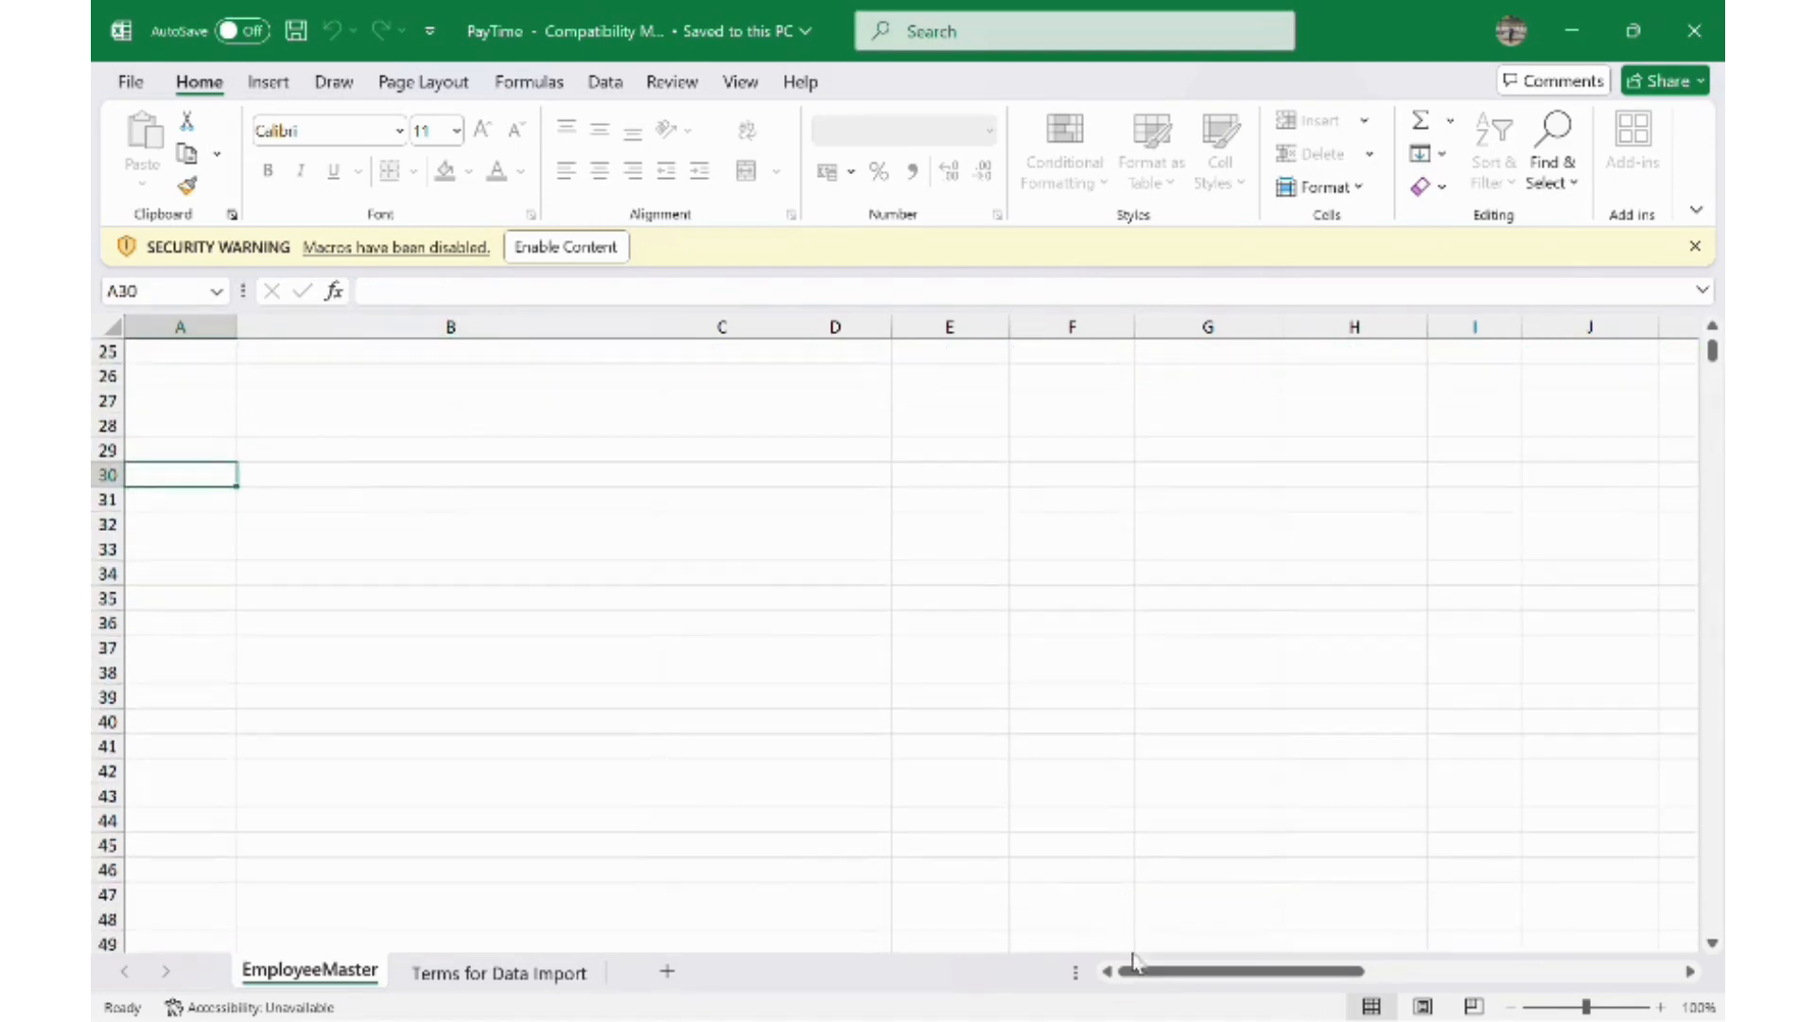
scroll(649, 697, up, 8)
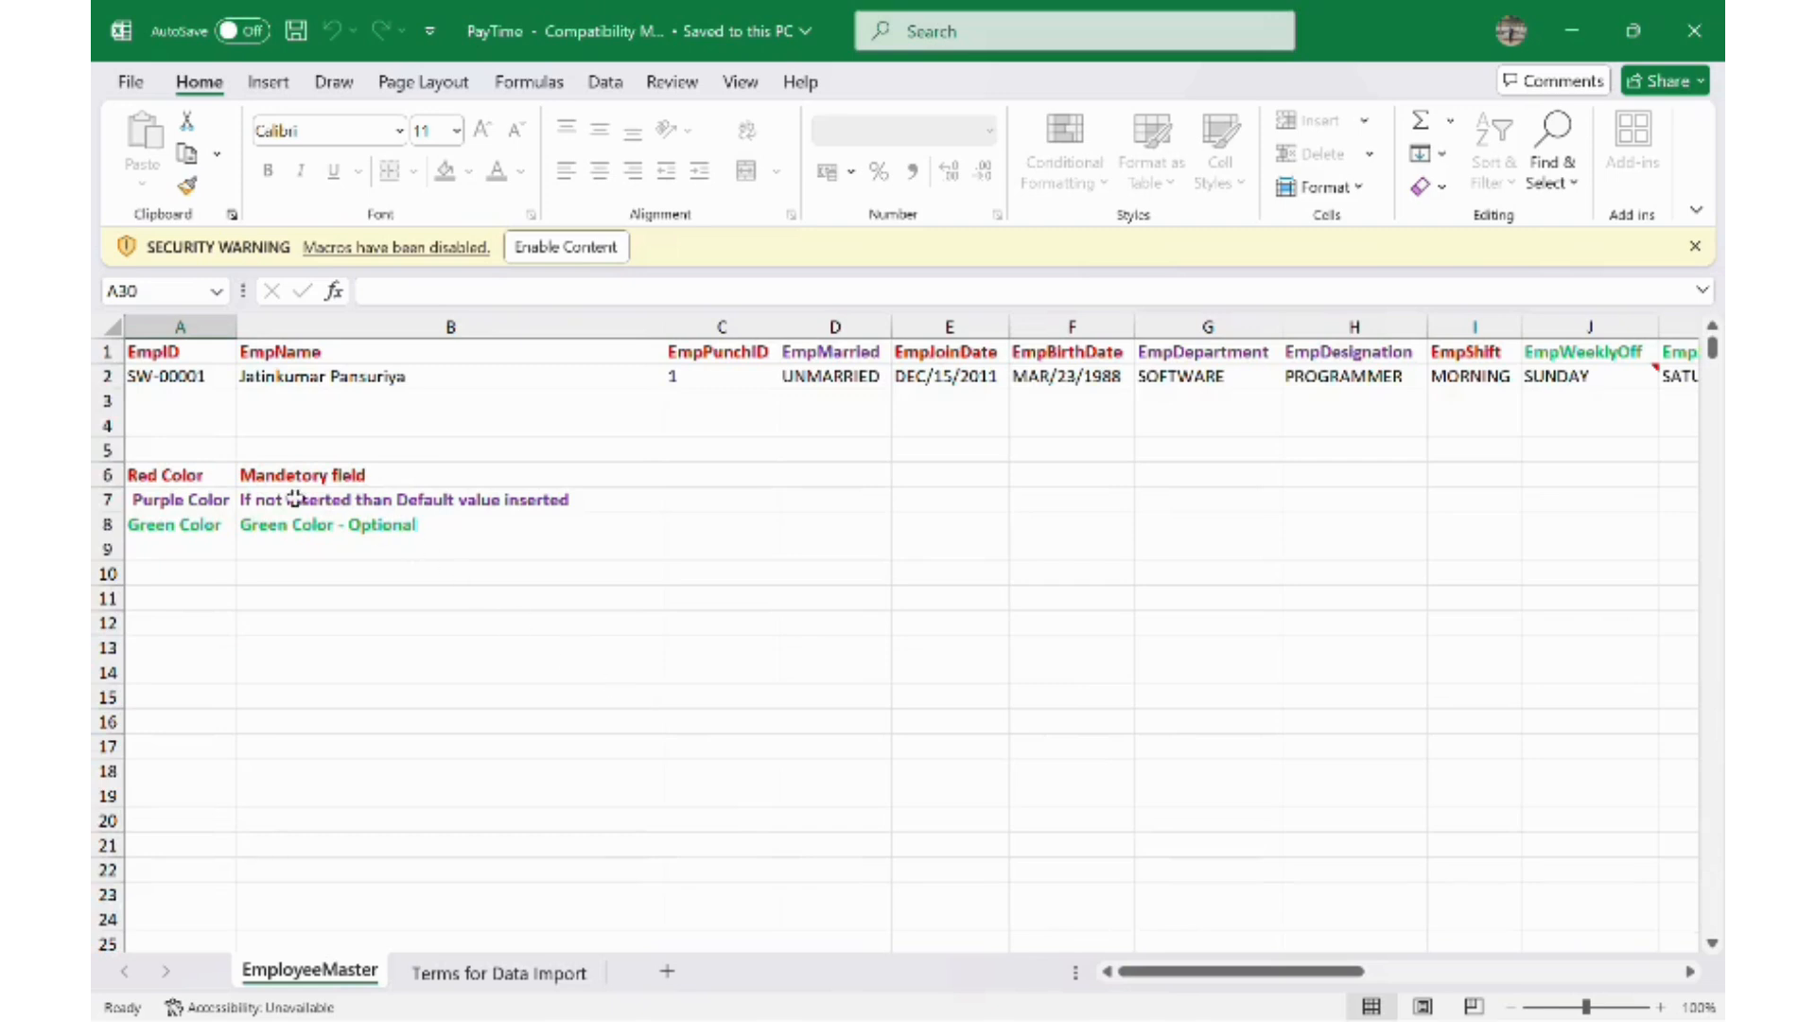
drag(183, 474, 383, 527)
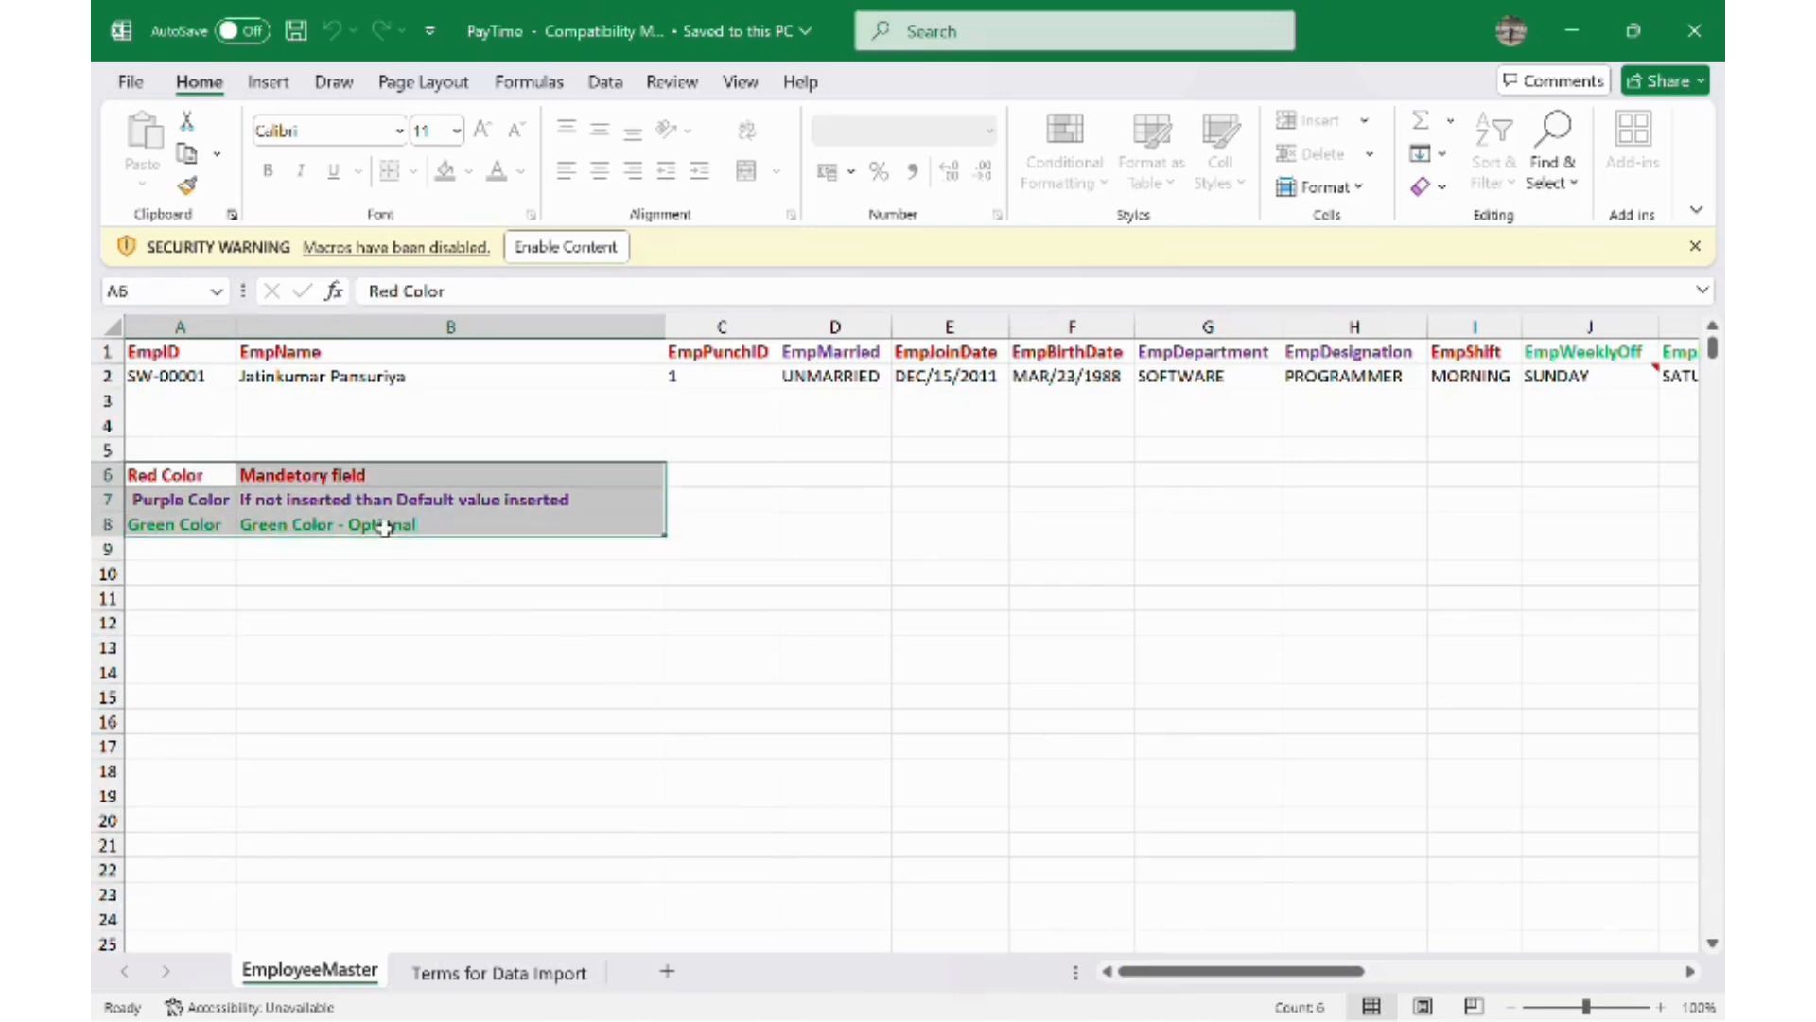
key(Delete)
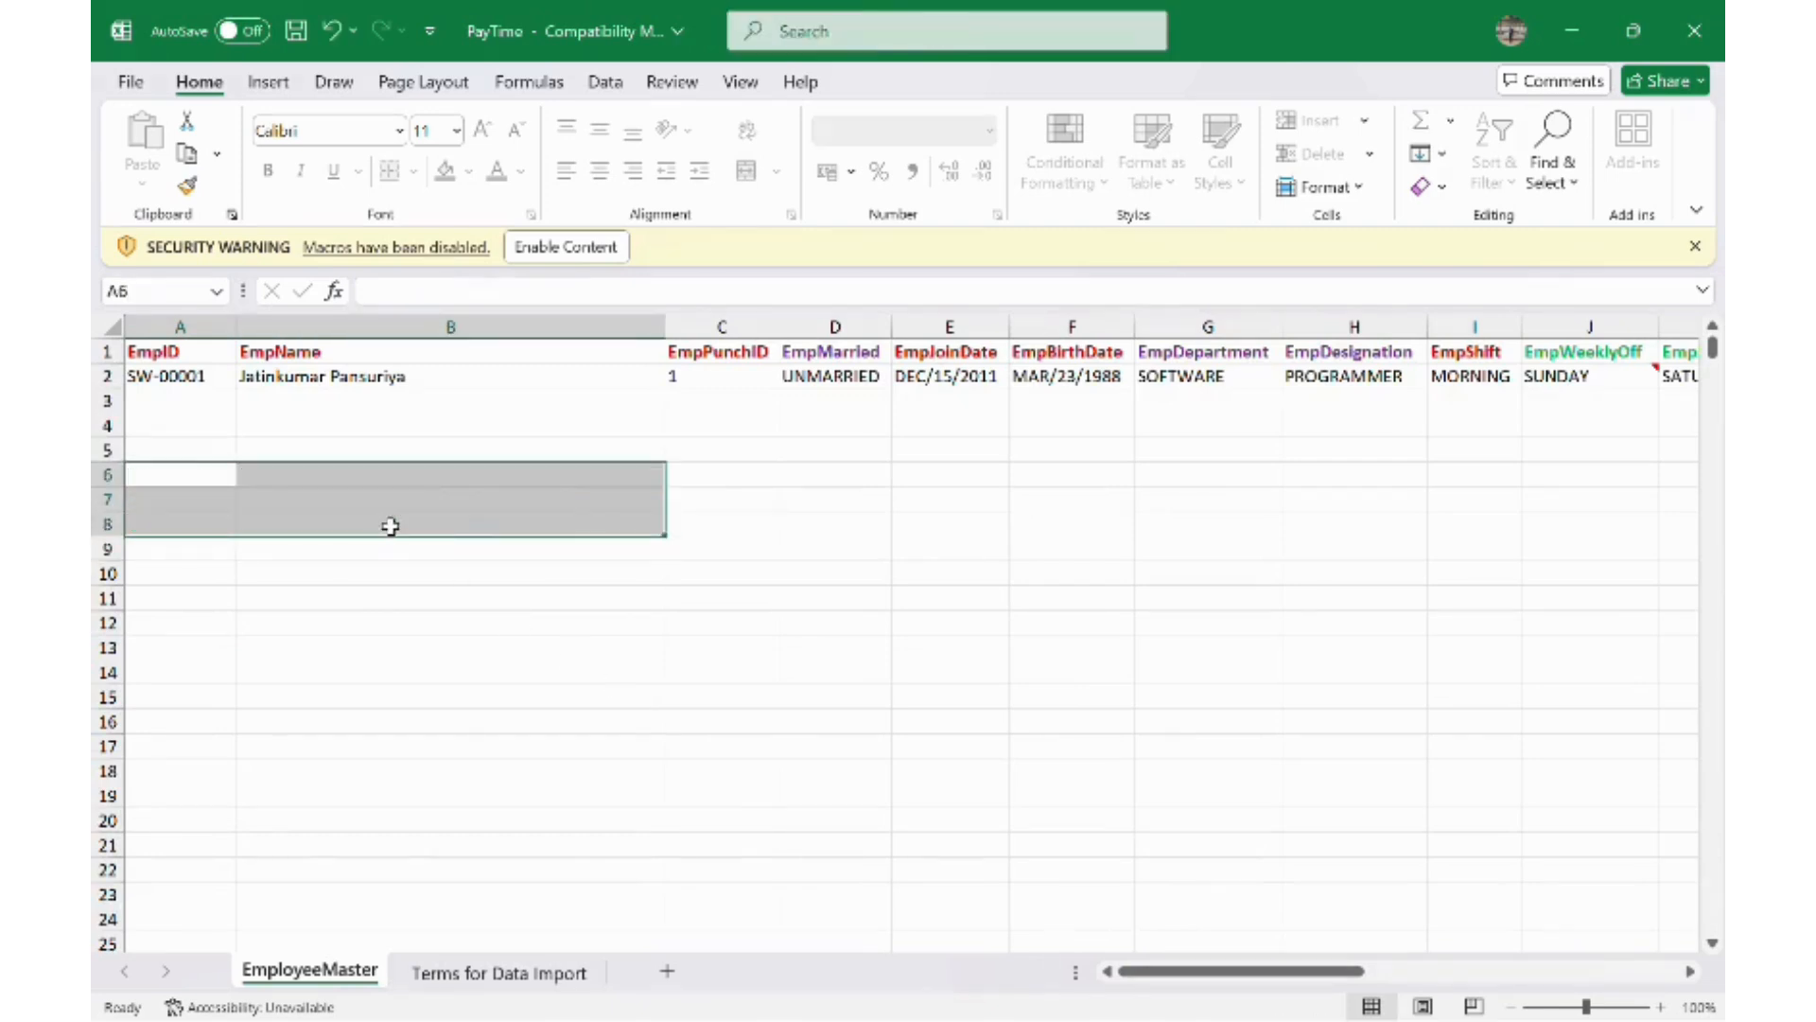
- Delete the sample employee data from row 2, leaving only the headers
click(596, 397)
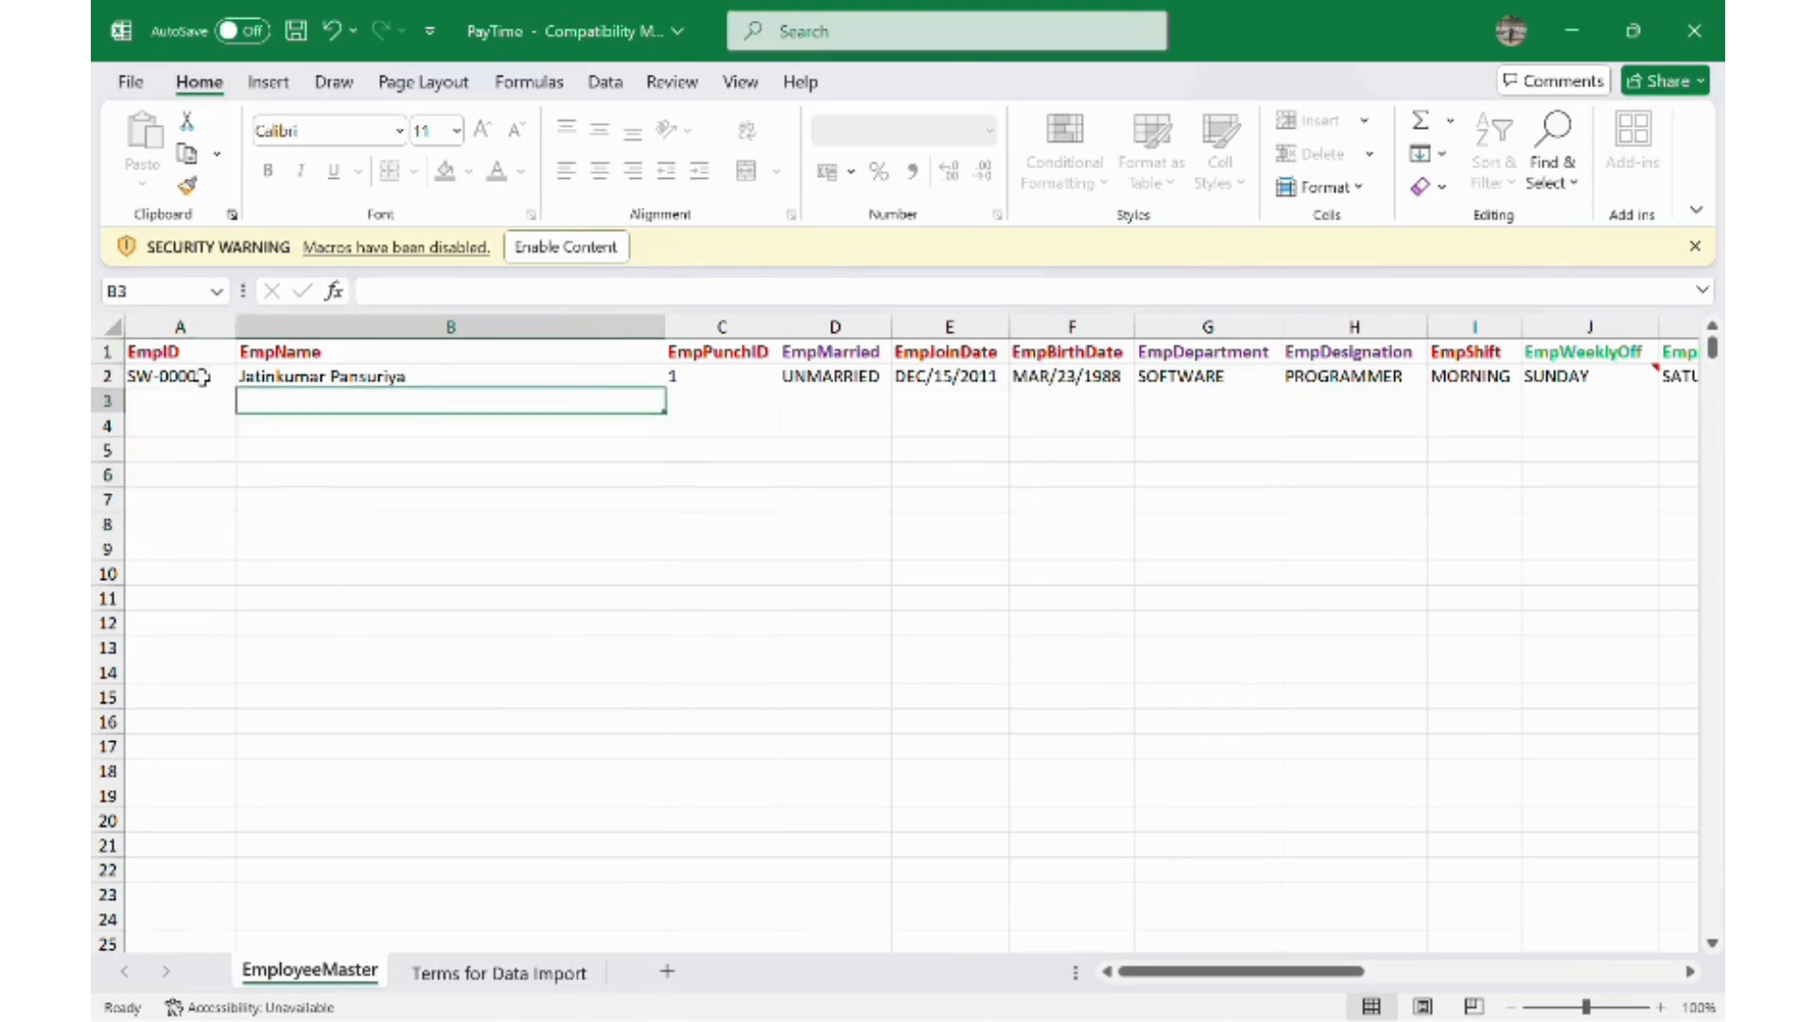
drag(200, 376, 1612, 374)
click(1361, 498)
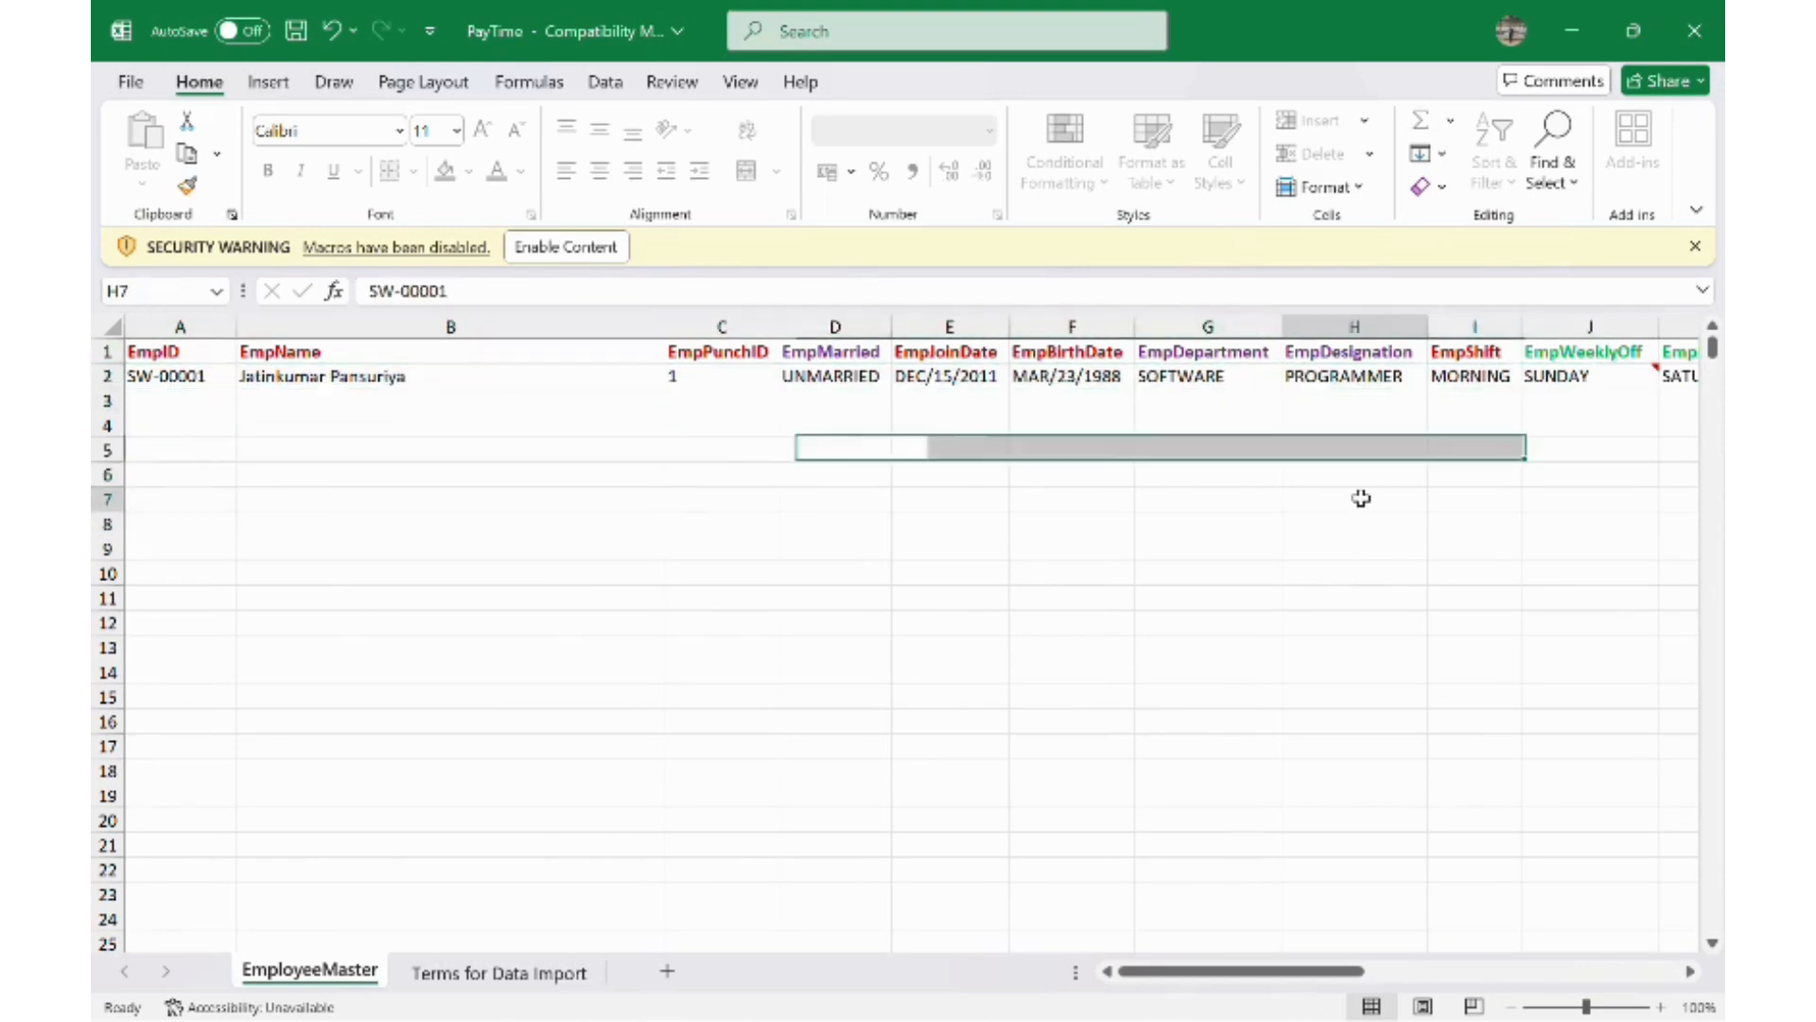
drag(179, 377, 1305, 378)
key(Delete)
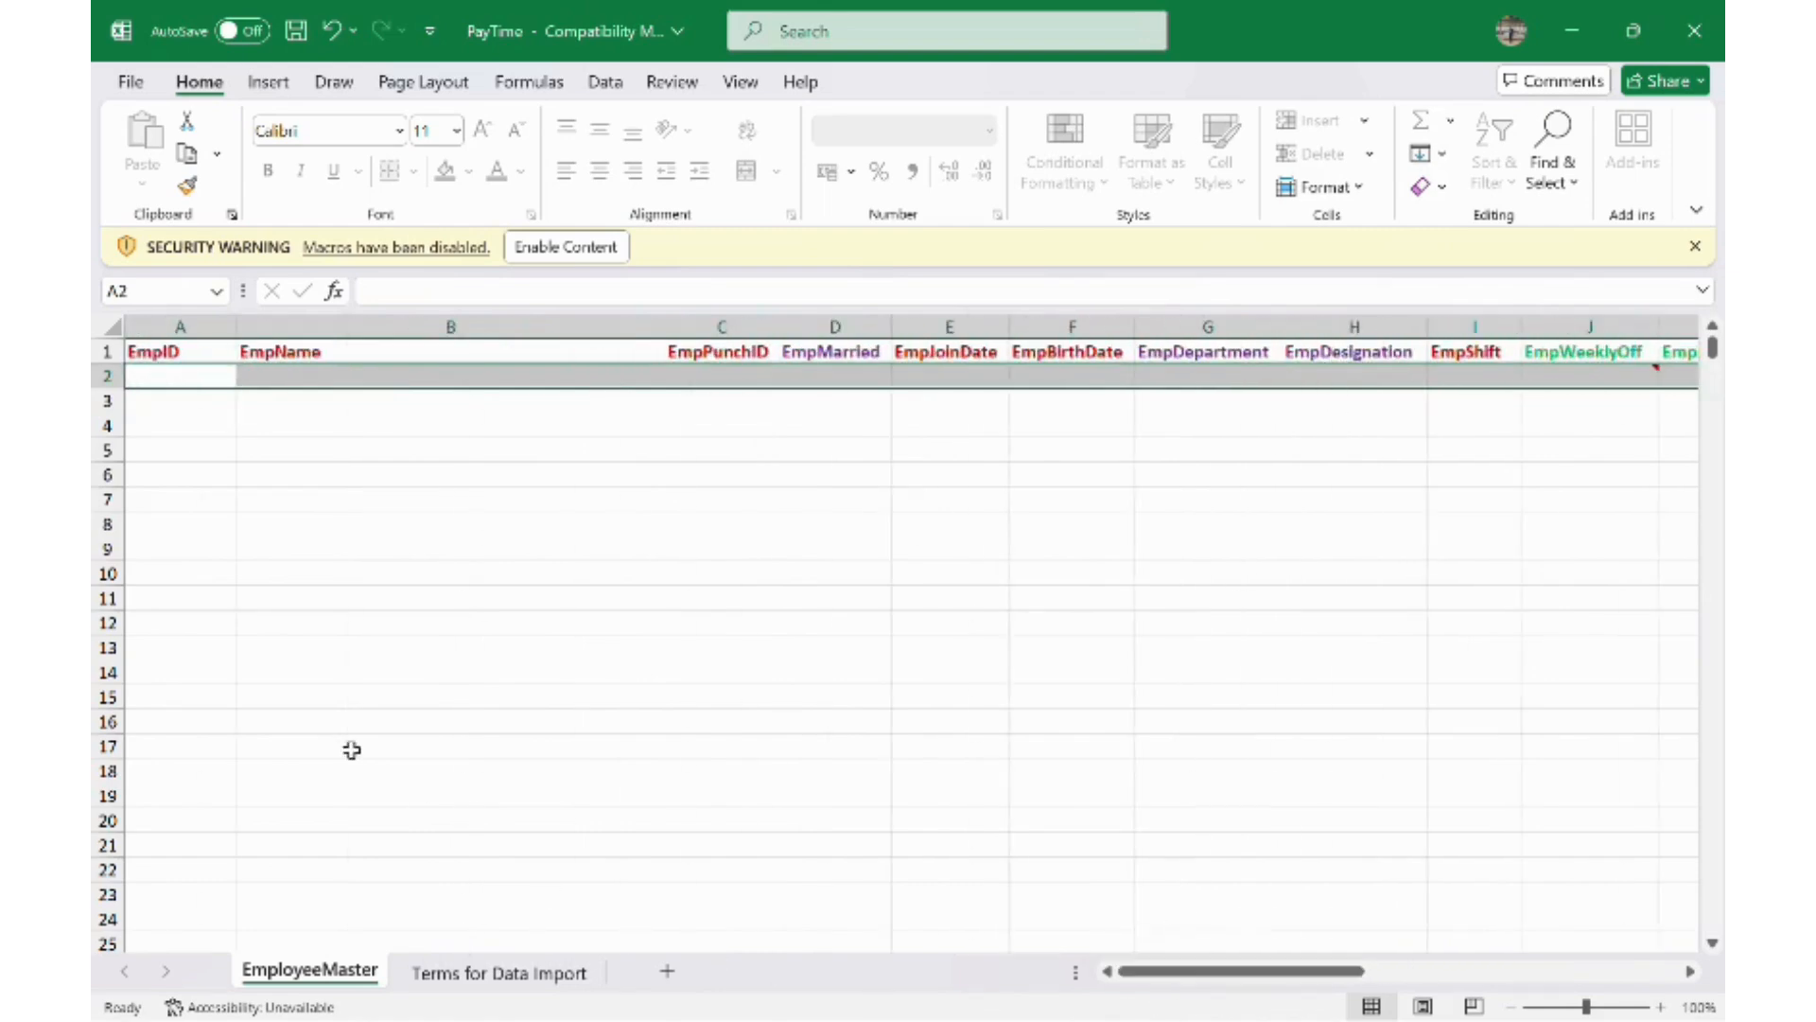
- Enter employee ID MI002, the employee's name and punch ID 2, enabling macros
click(156, 374)
text(MI)
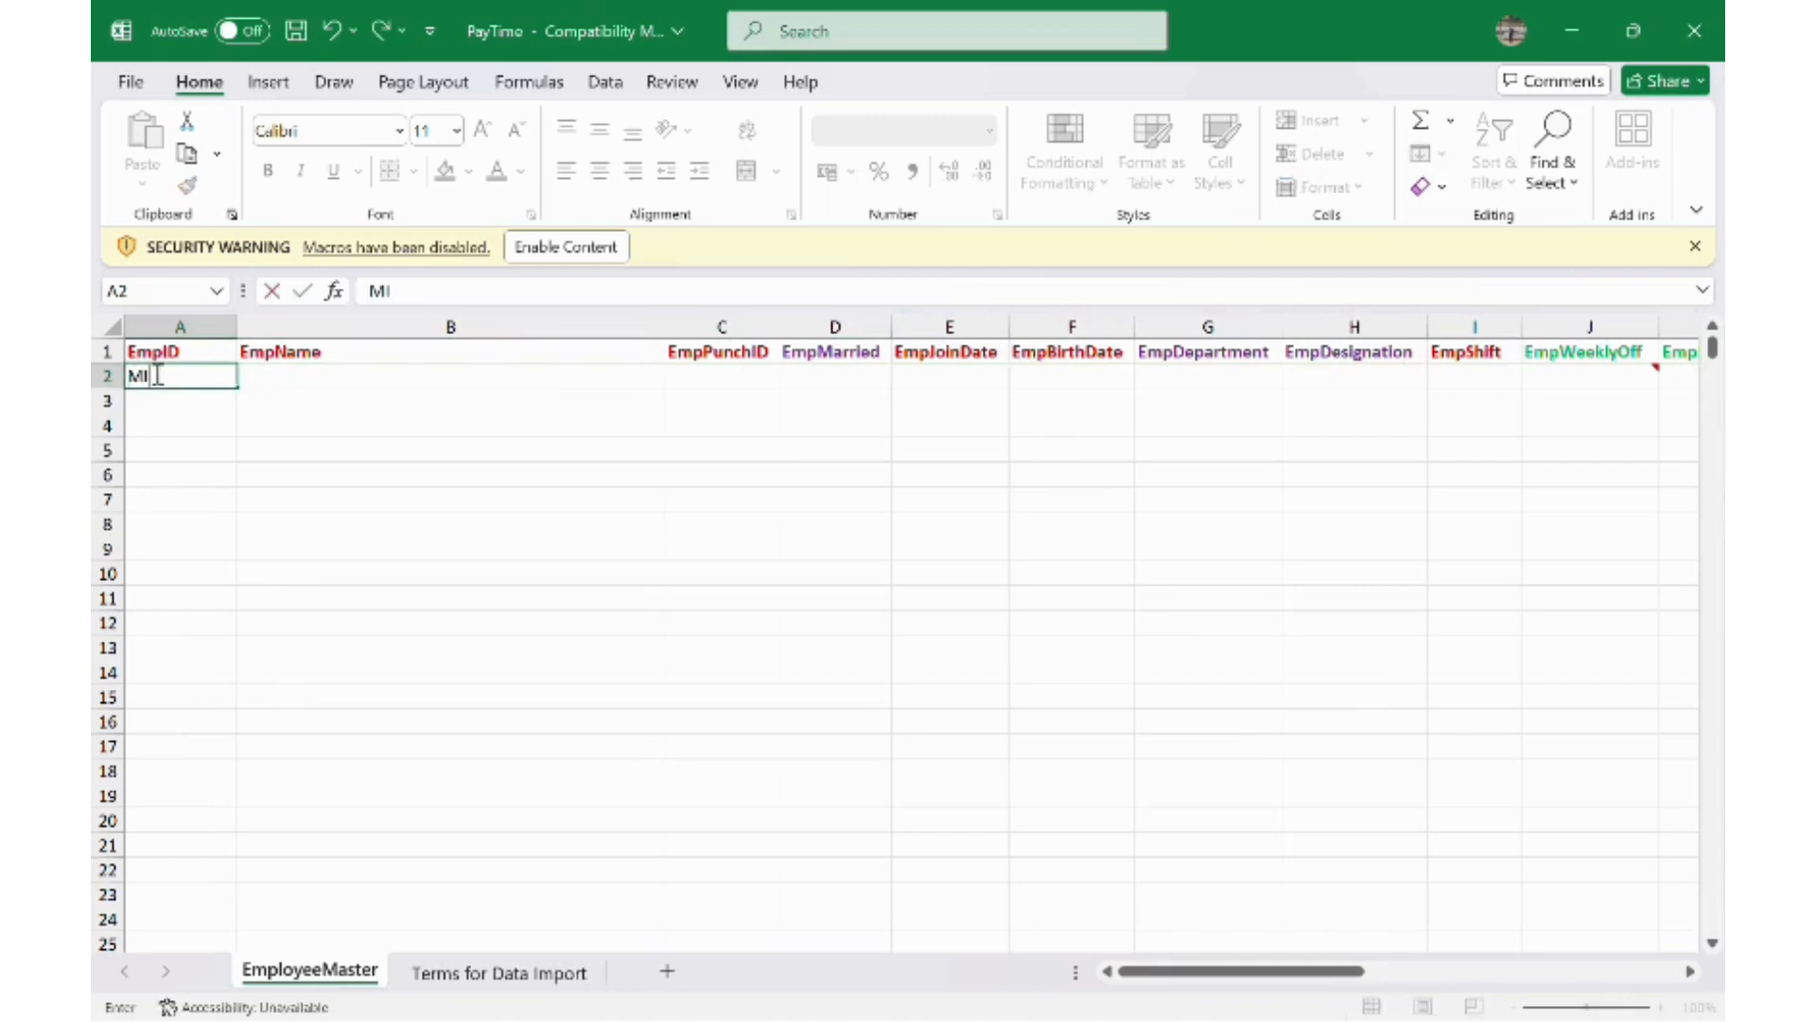
text(002)
click(303, 373)
click(573, 246)
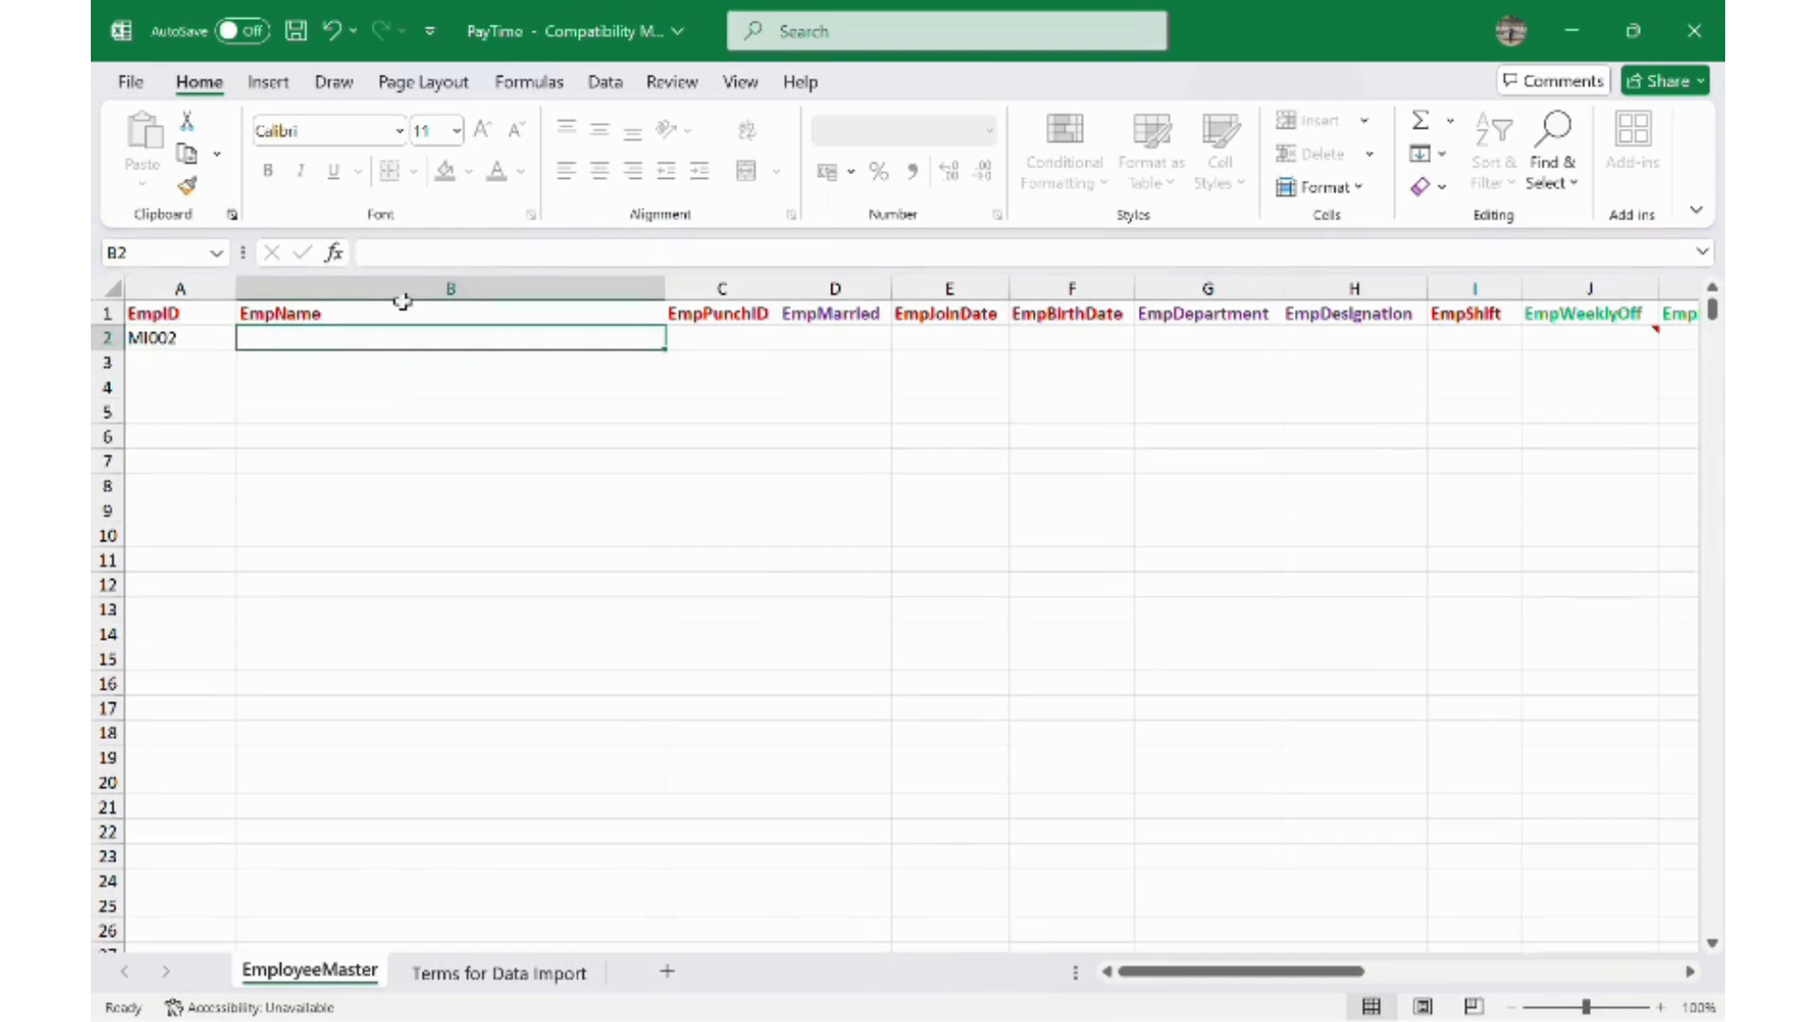
text(IS)
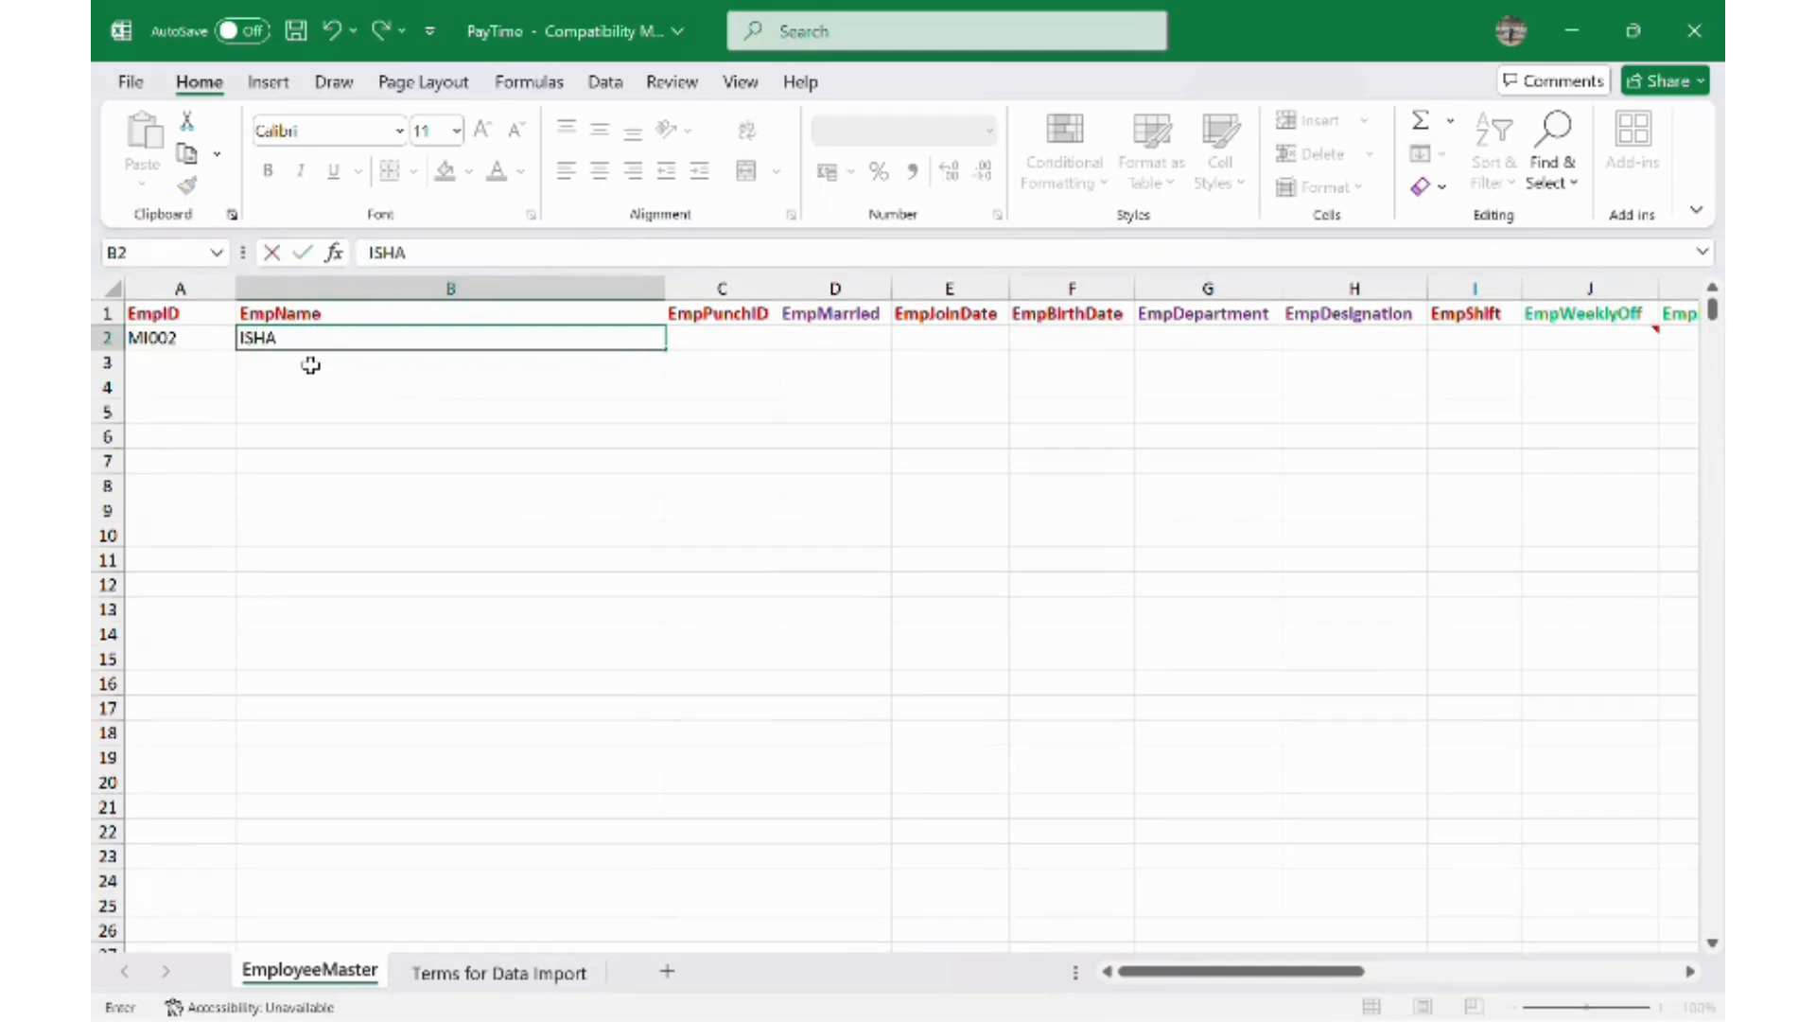
text(HA)
click(762, 338)
text(2)
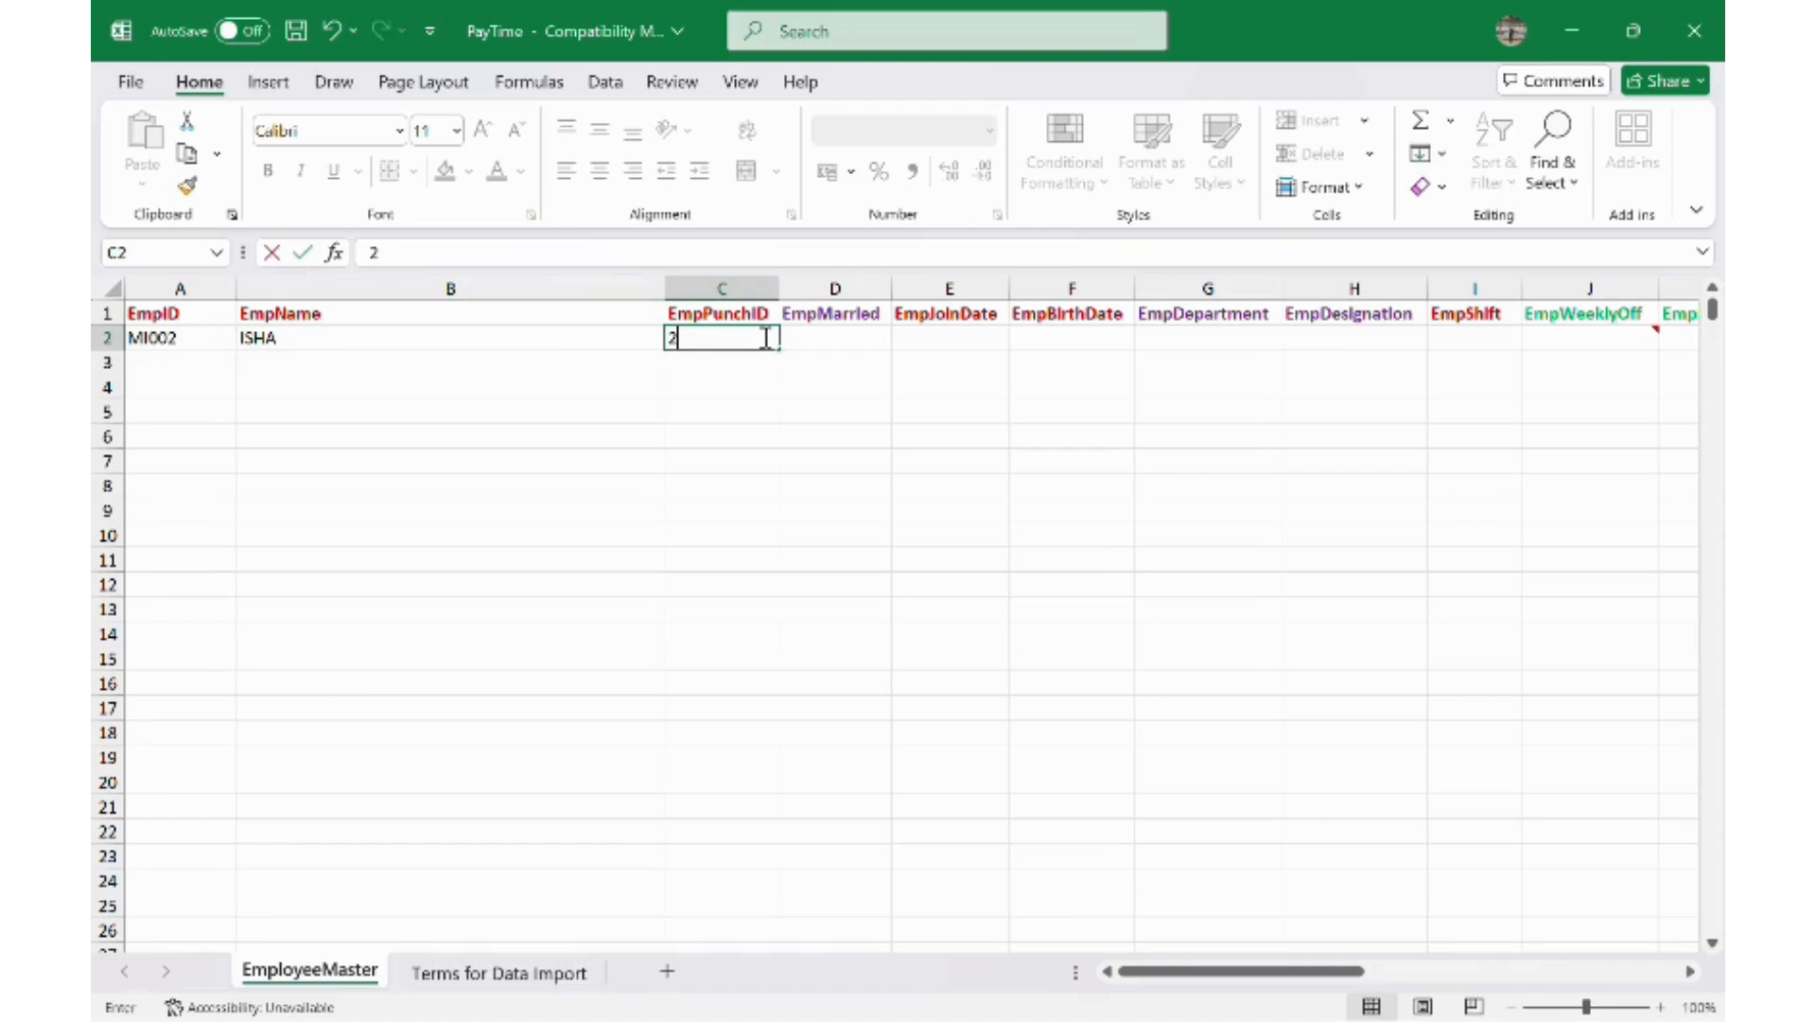
click(862, 342)
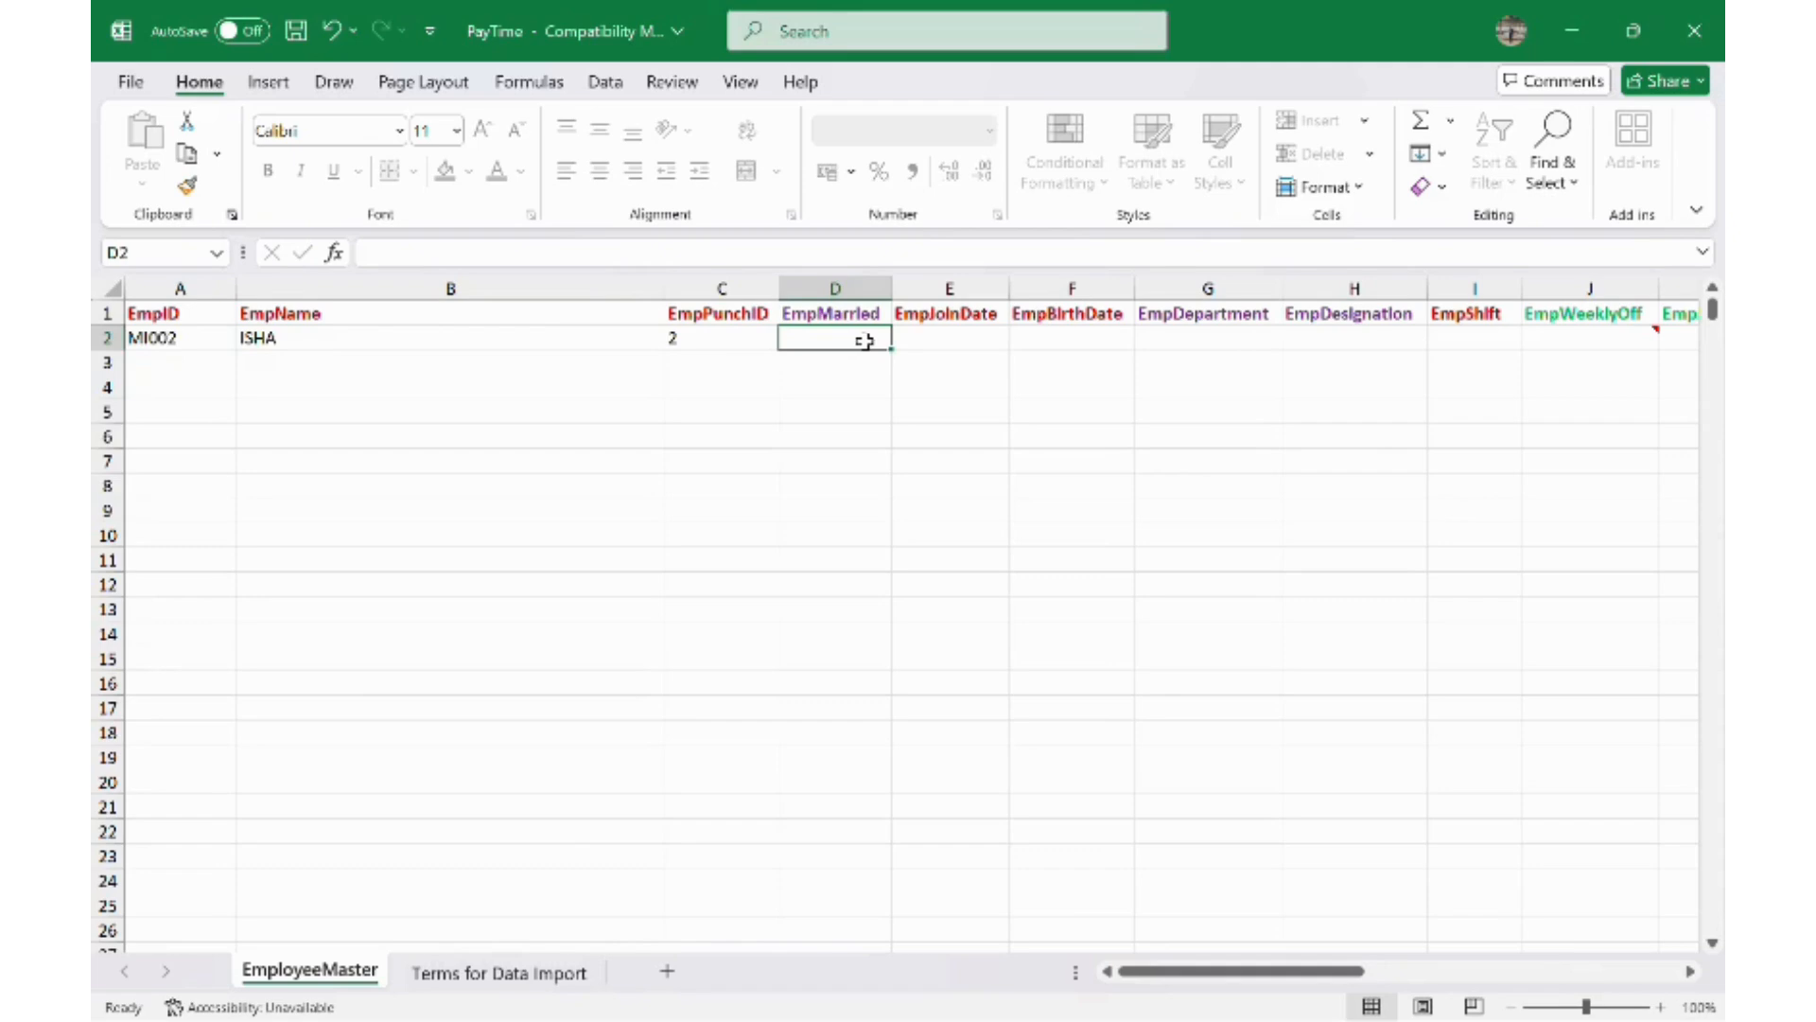
- Enter join date JAN/12/2024 and birth date APR/2/2002, then move to EmpShift cell I2
click(903, 343)
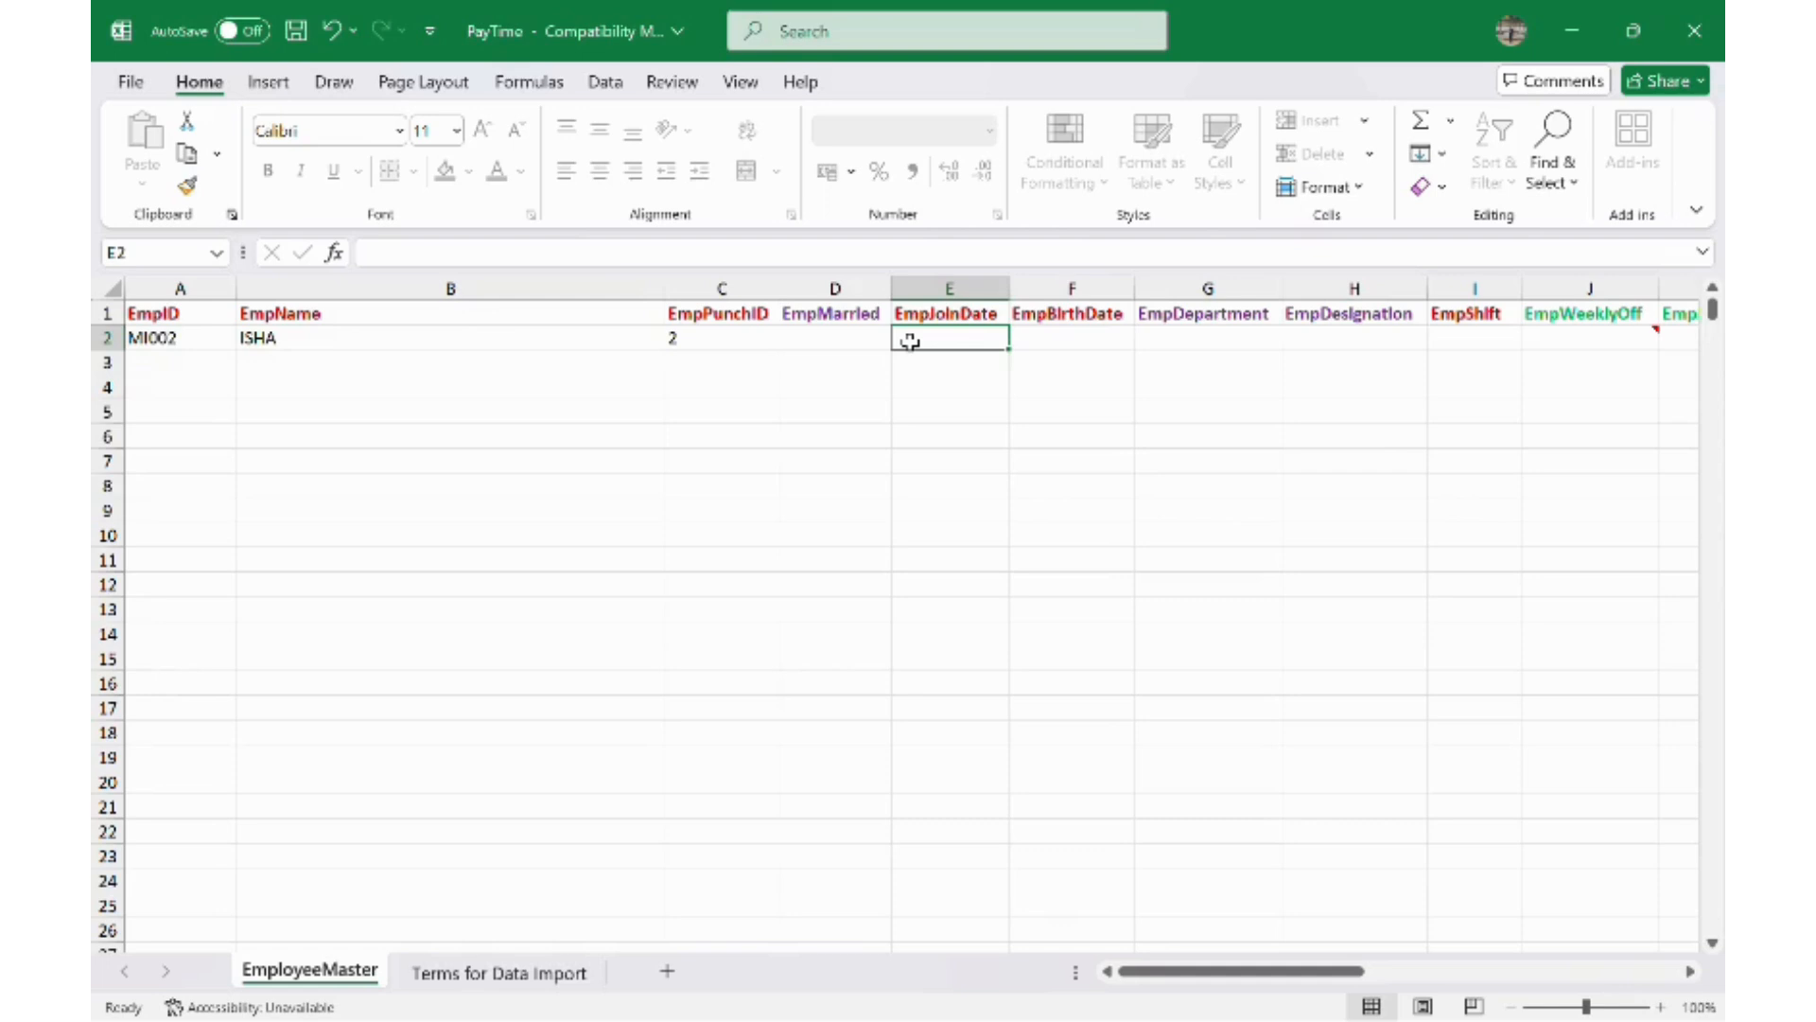
text(JAN/12/2003)
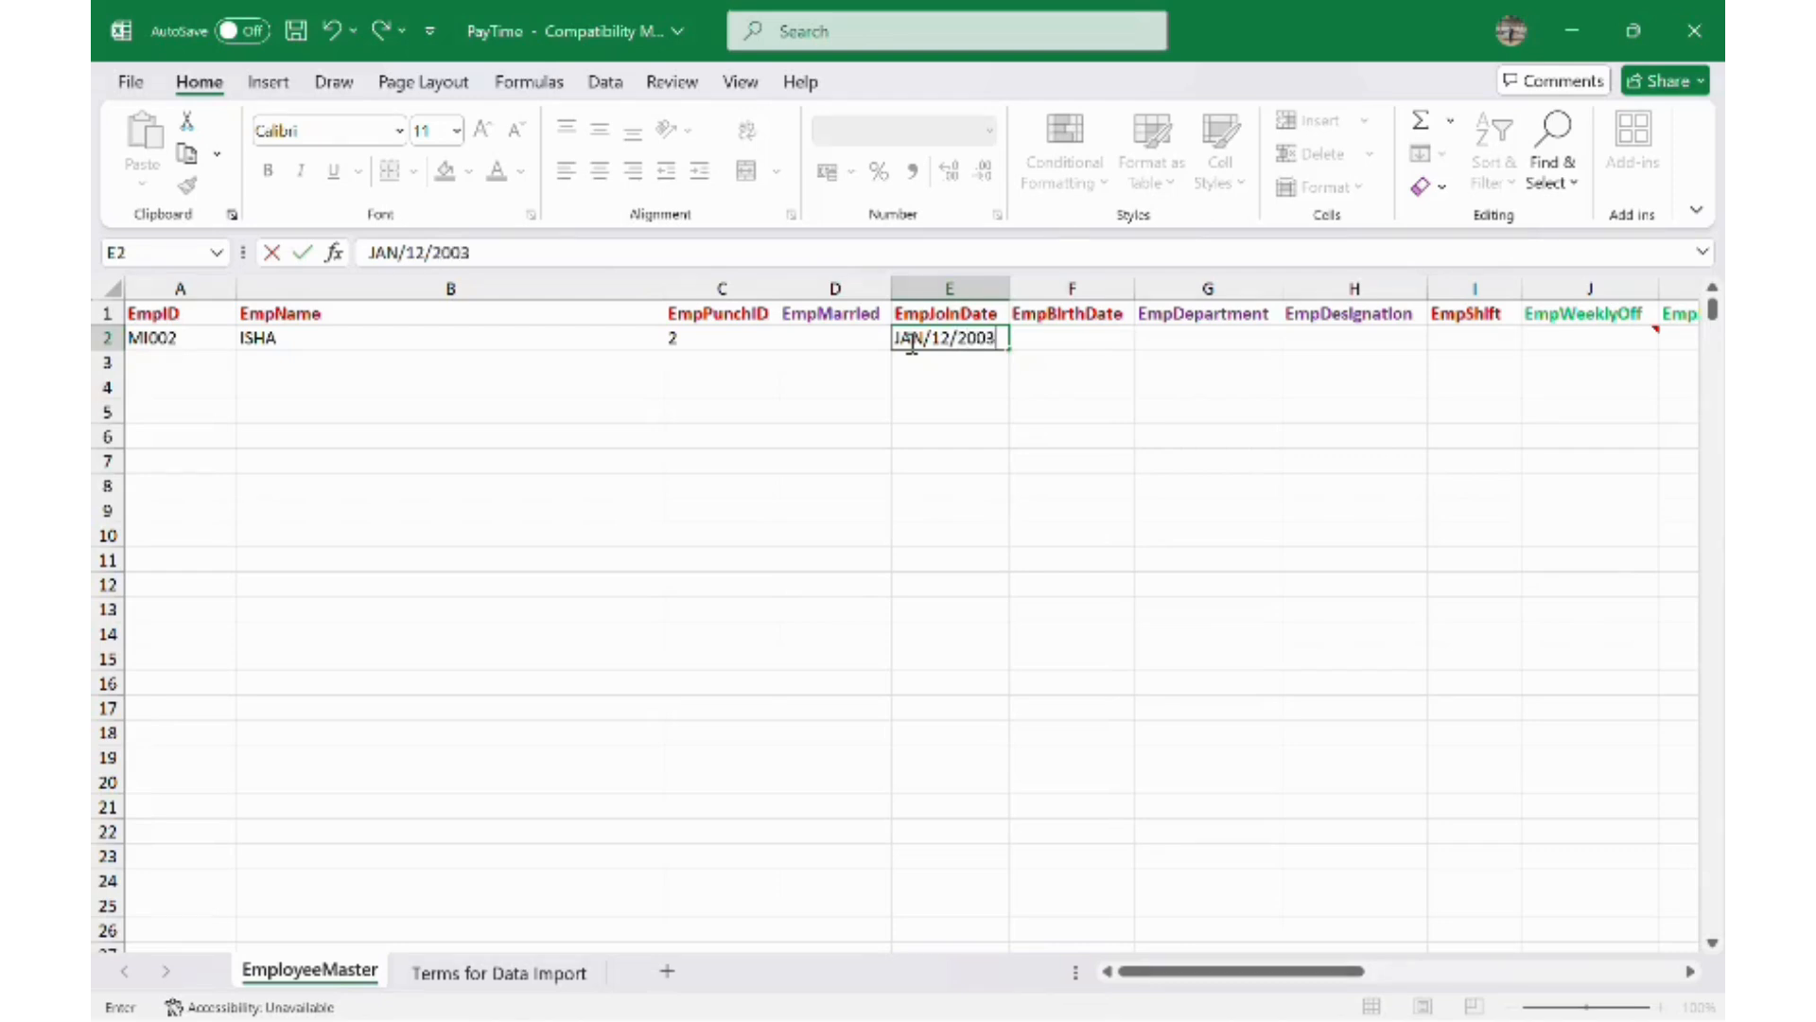
key(BackSpace)
key(BackSpace)
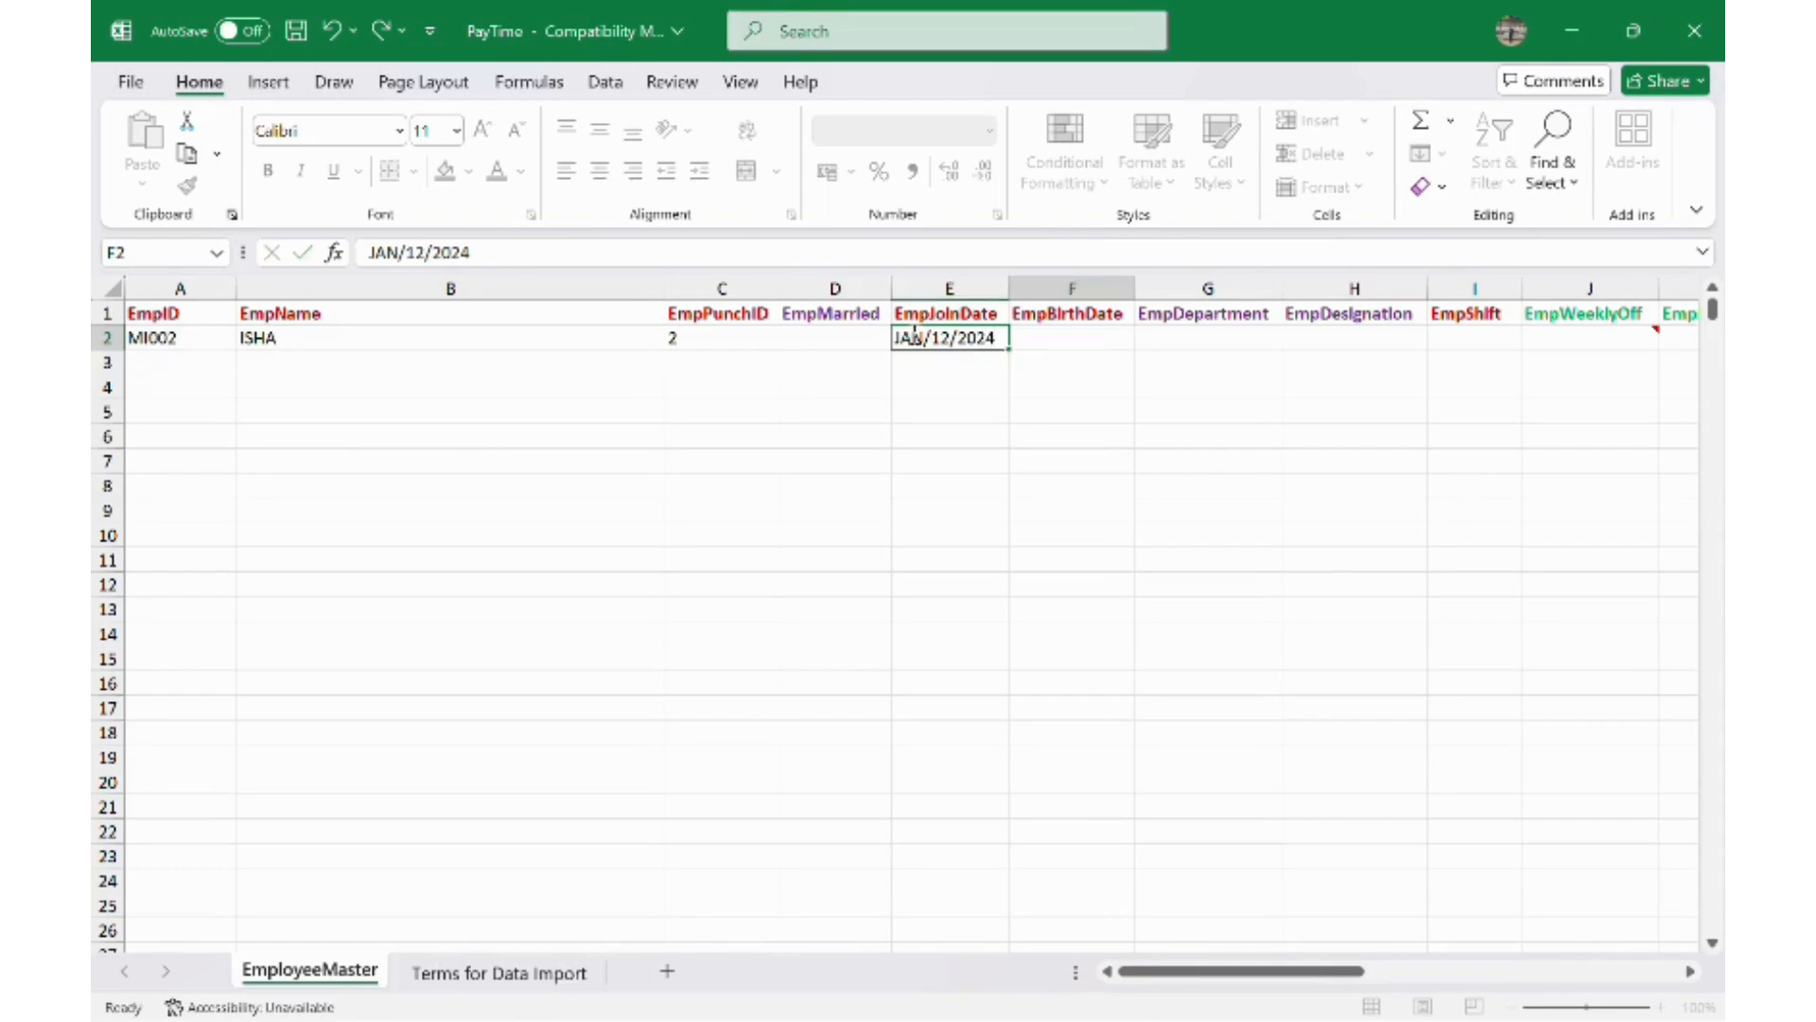
key(Tab)
text(APR/2/)
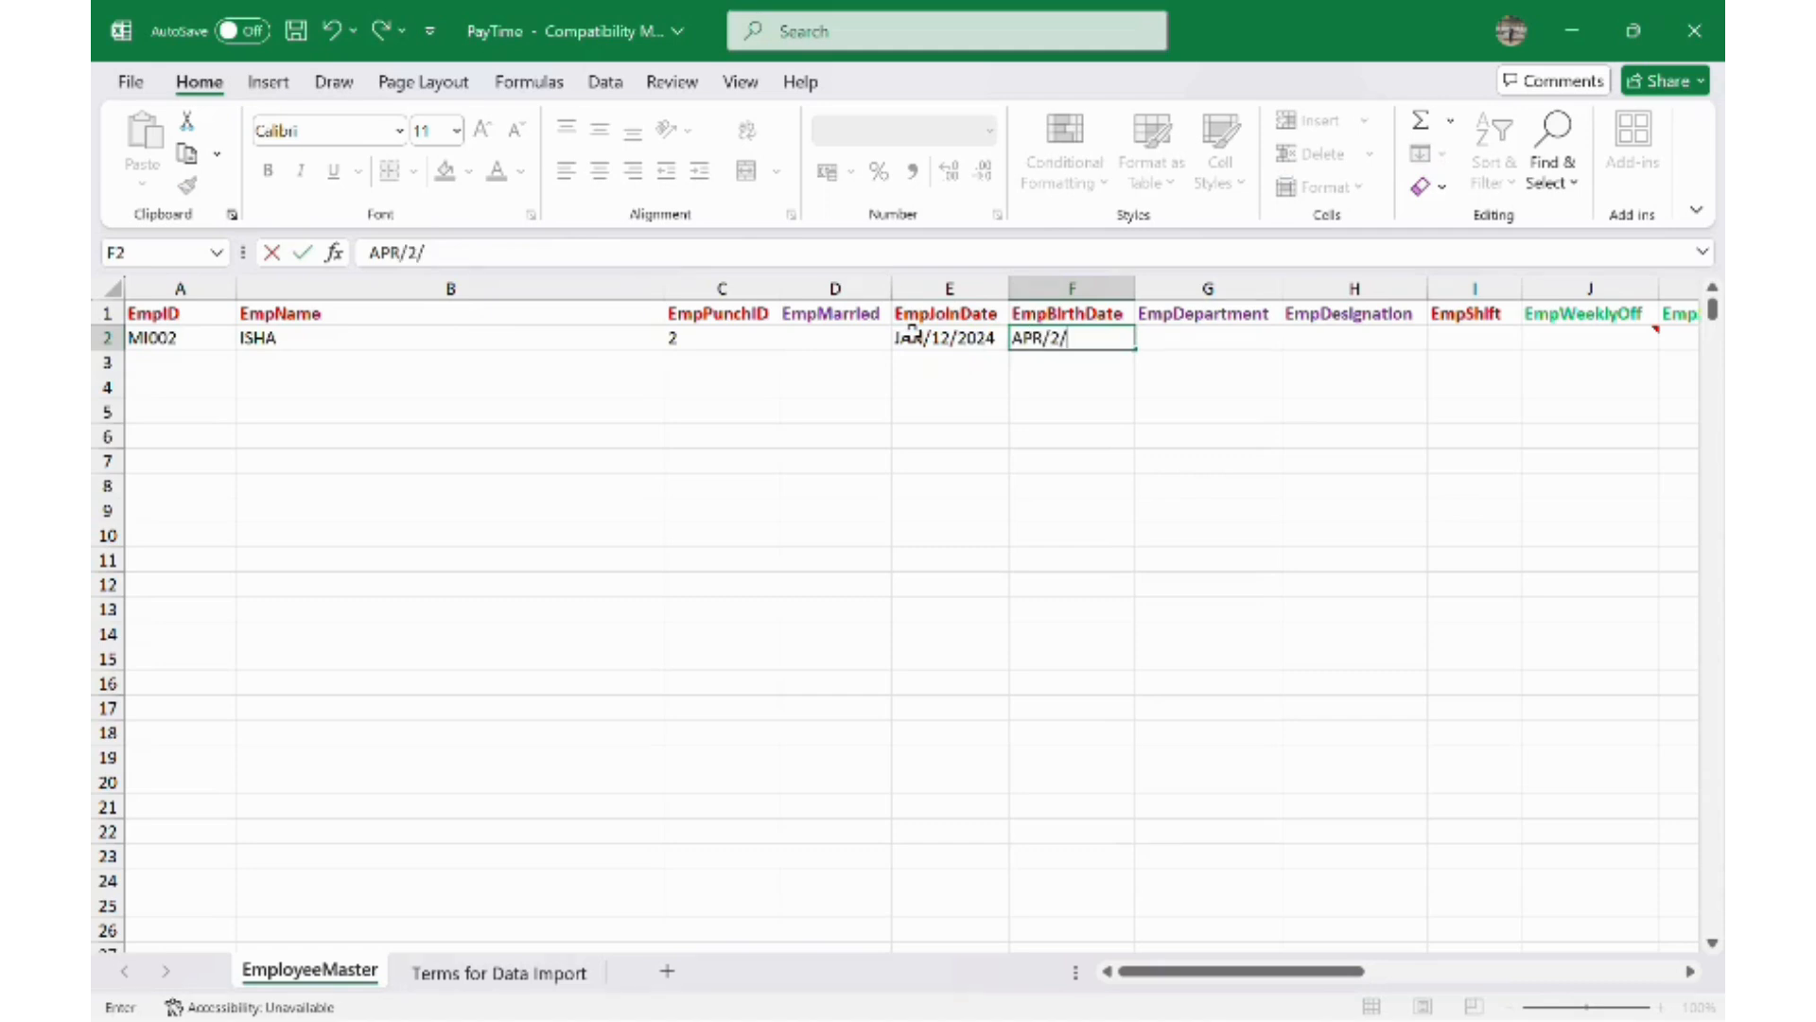
text(2002)
key(Tab)
key(Tab)
key(Tab)
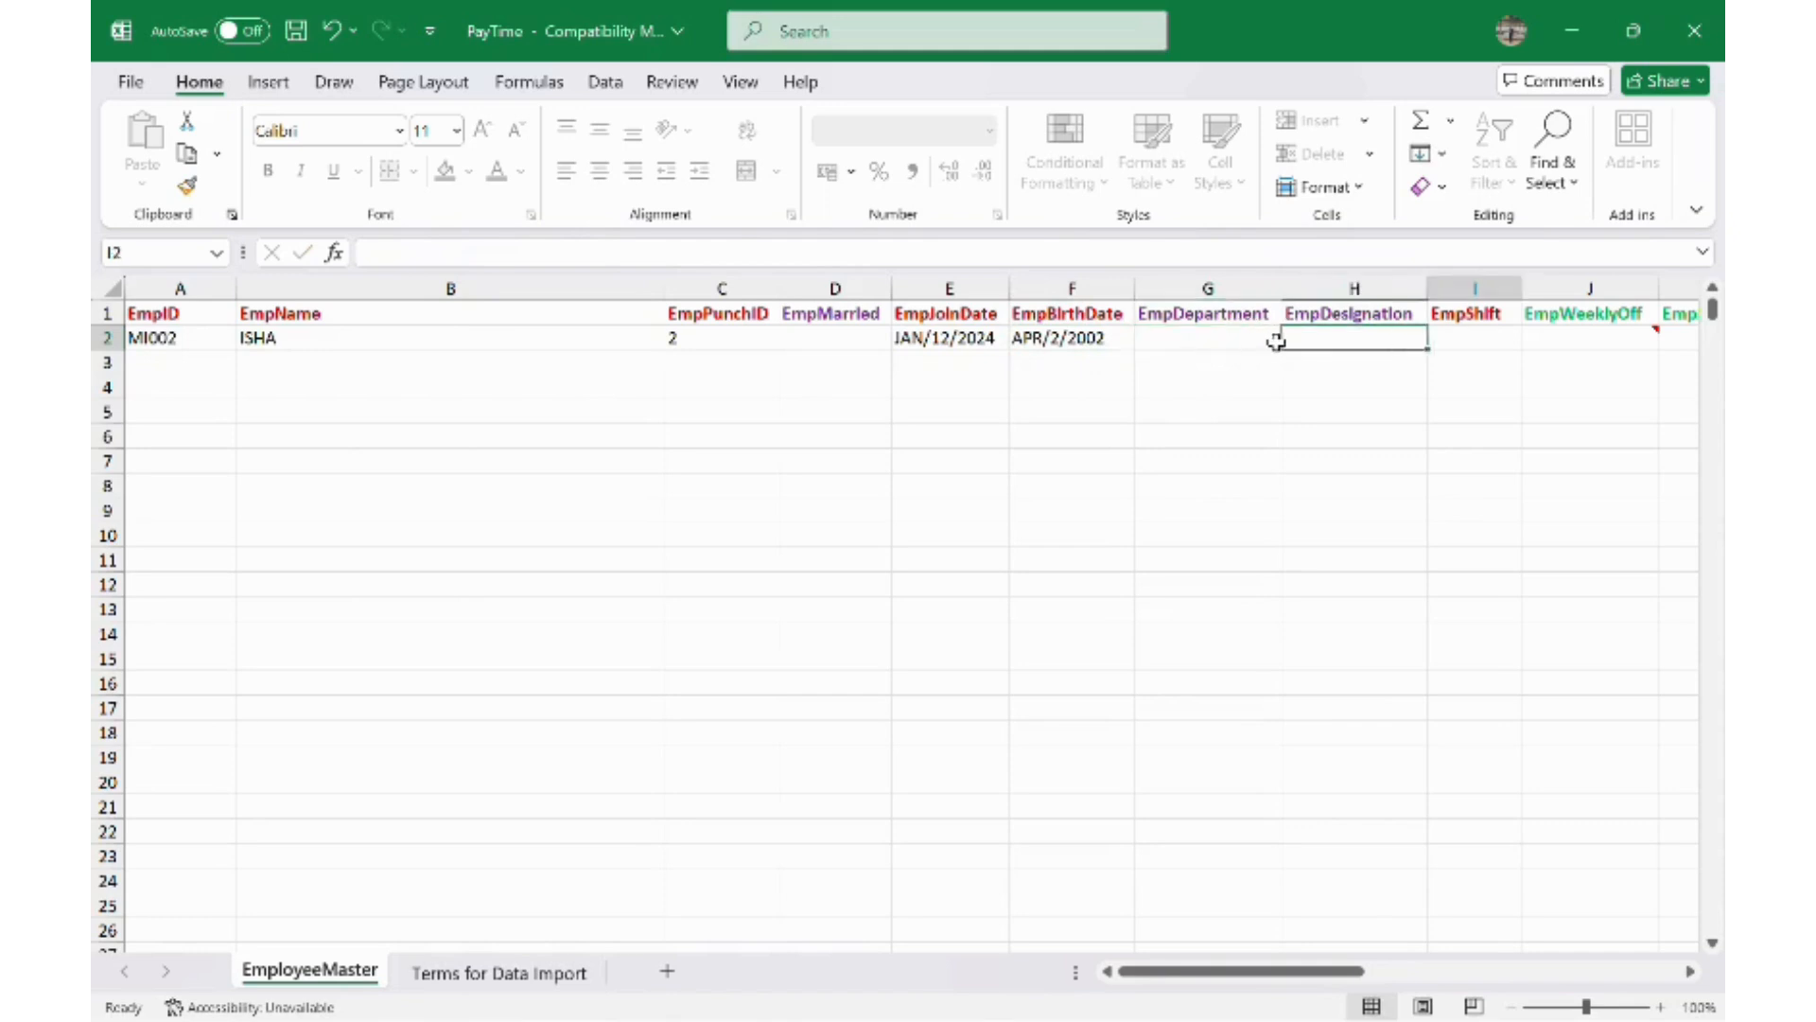
drag(1240, 340, 1423, 341)
click(1378, 435)
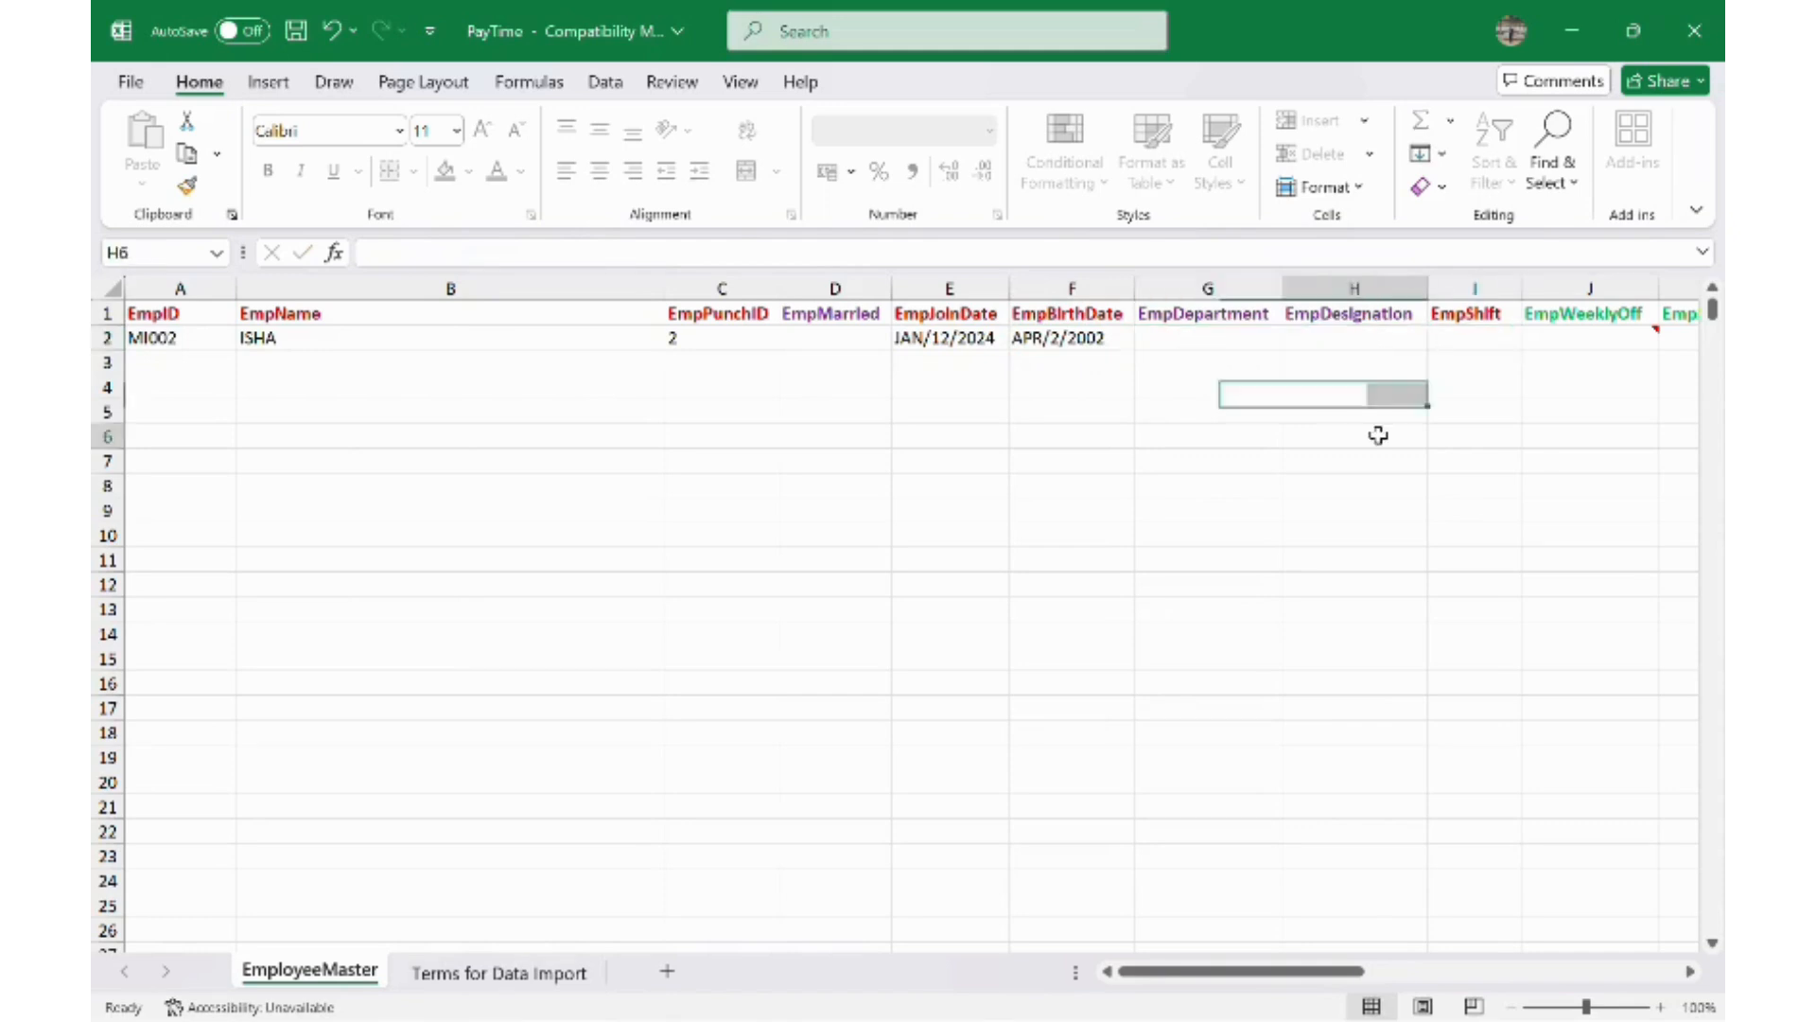
click(1496, 341)
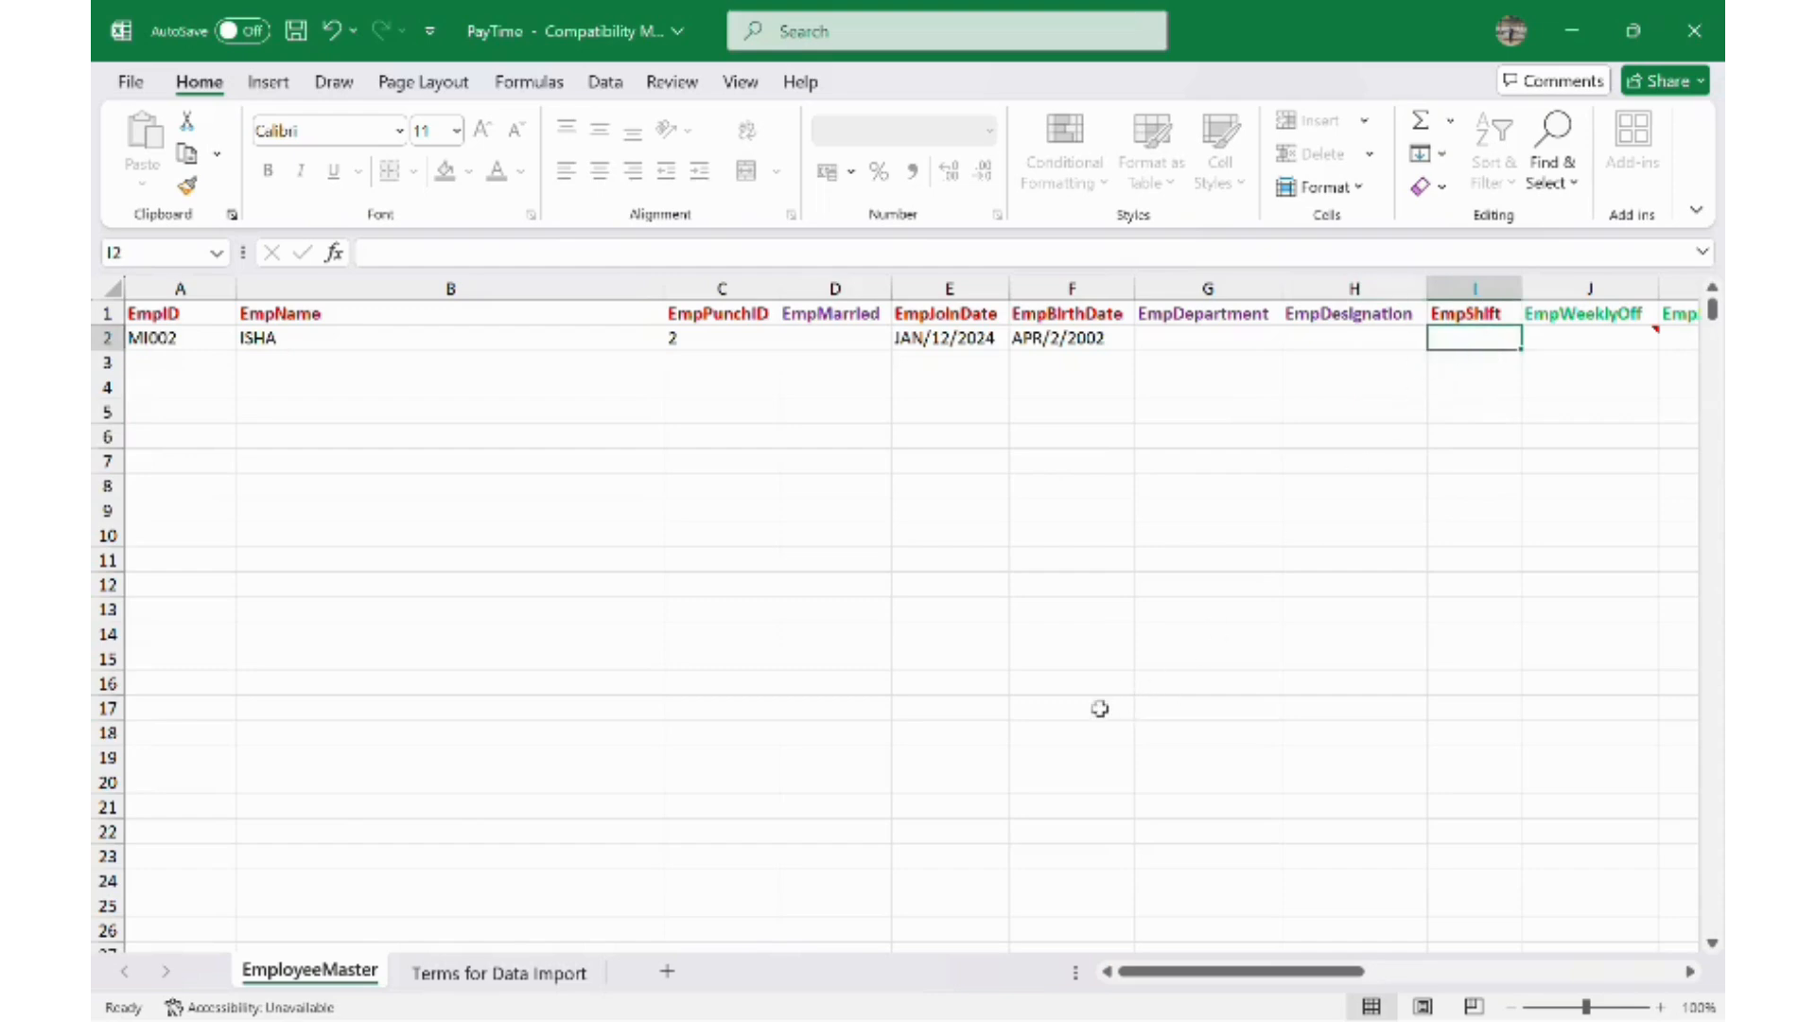
key(super)
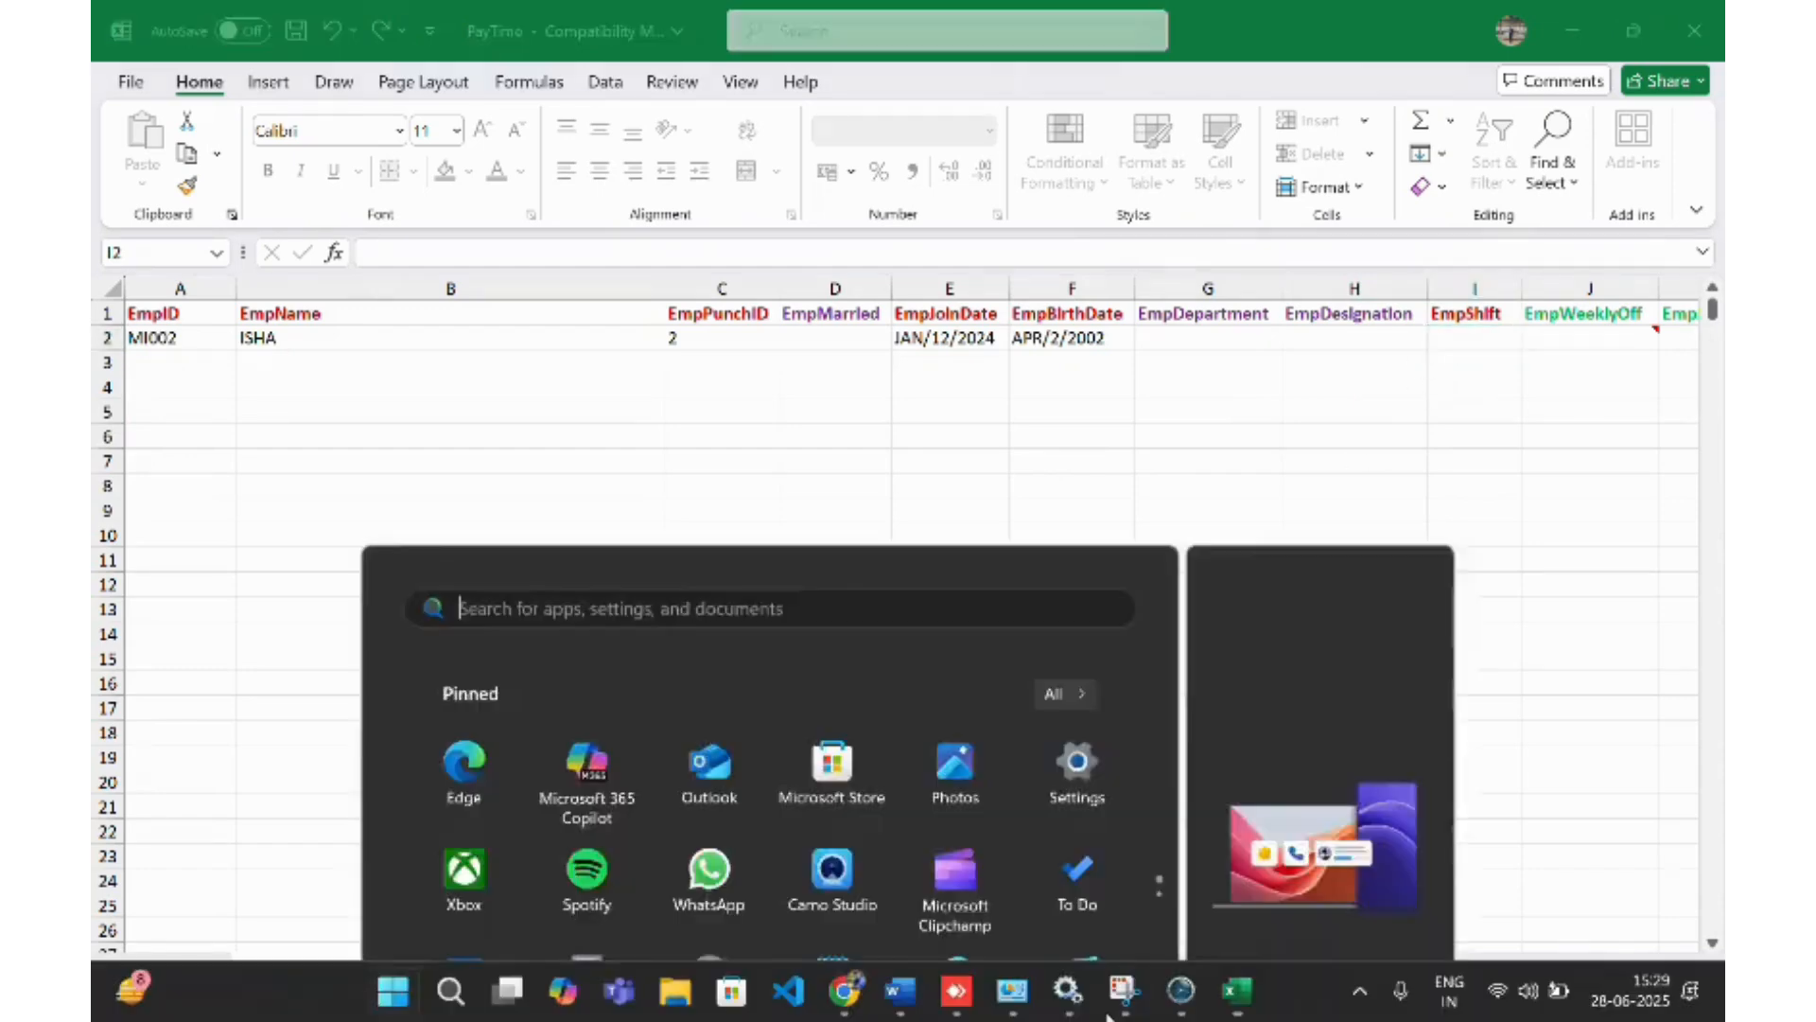
- Look up the MORNING shift in Shift Master, then minimise PayTime back to Excel
click(1182, 991)
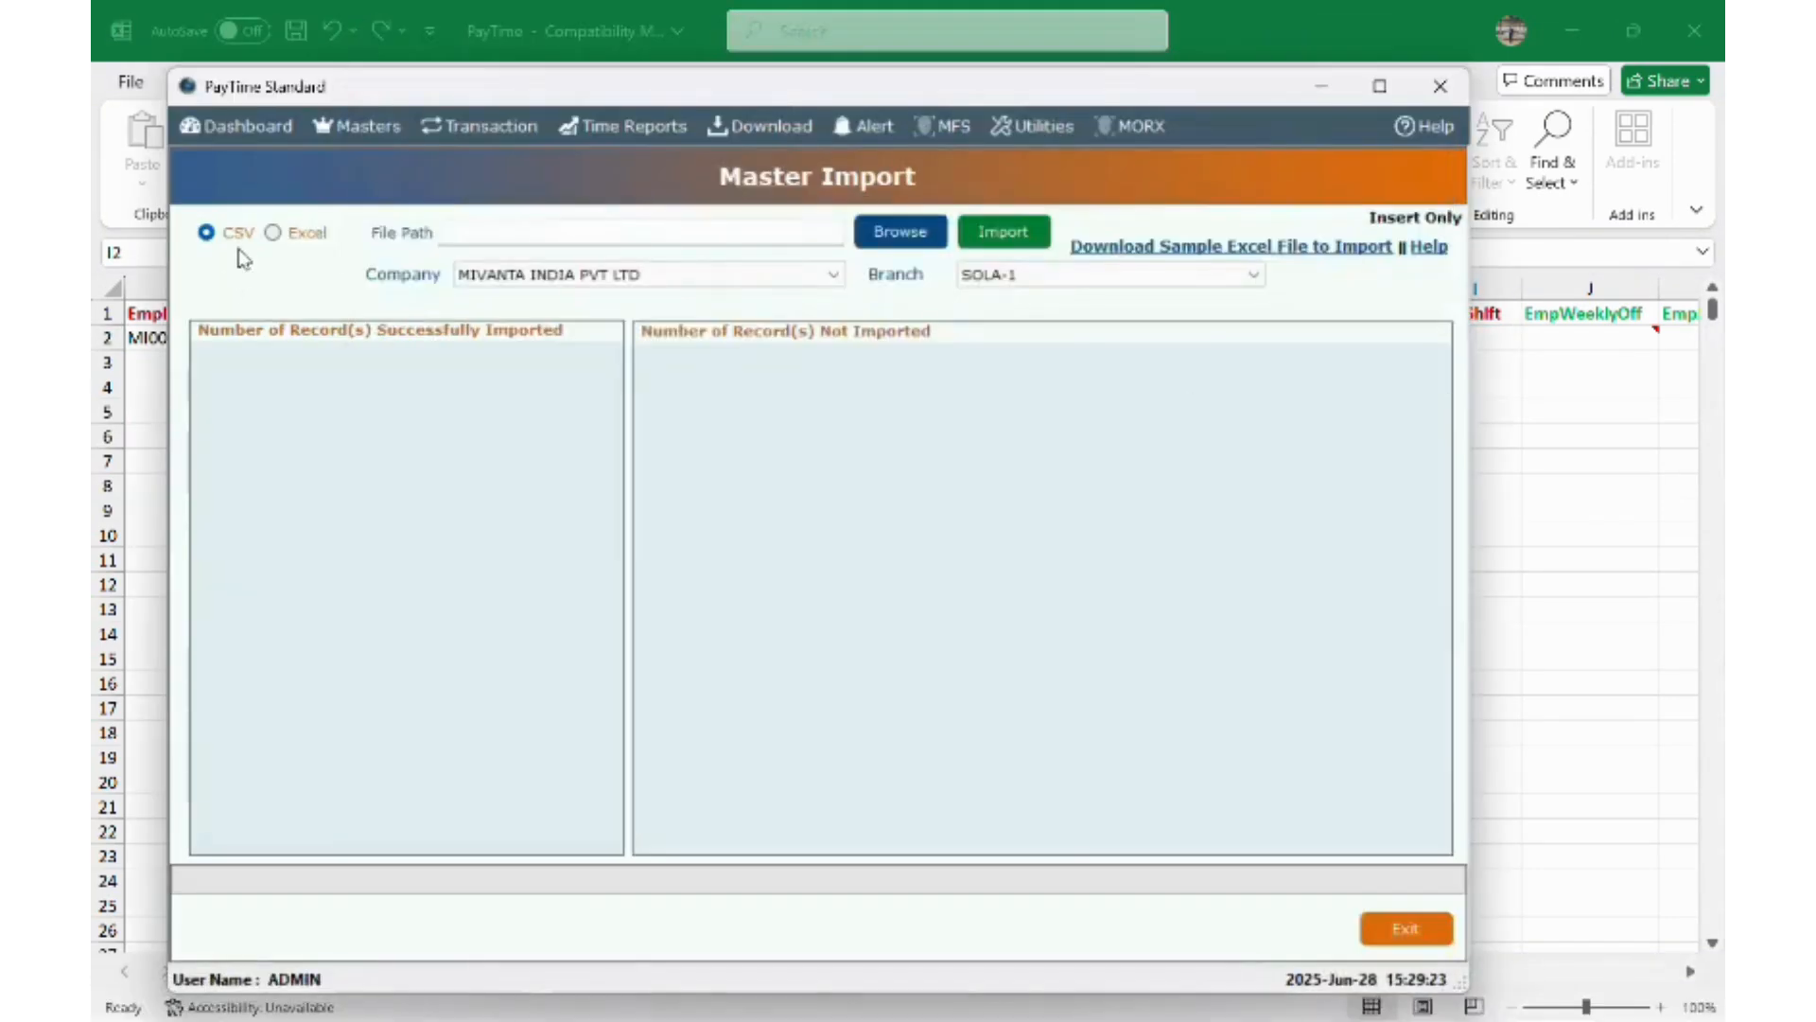
click(370, 127)
click(393, 272)
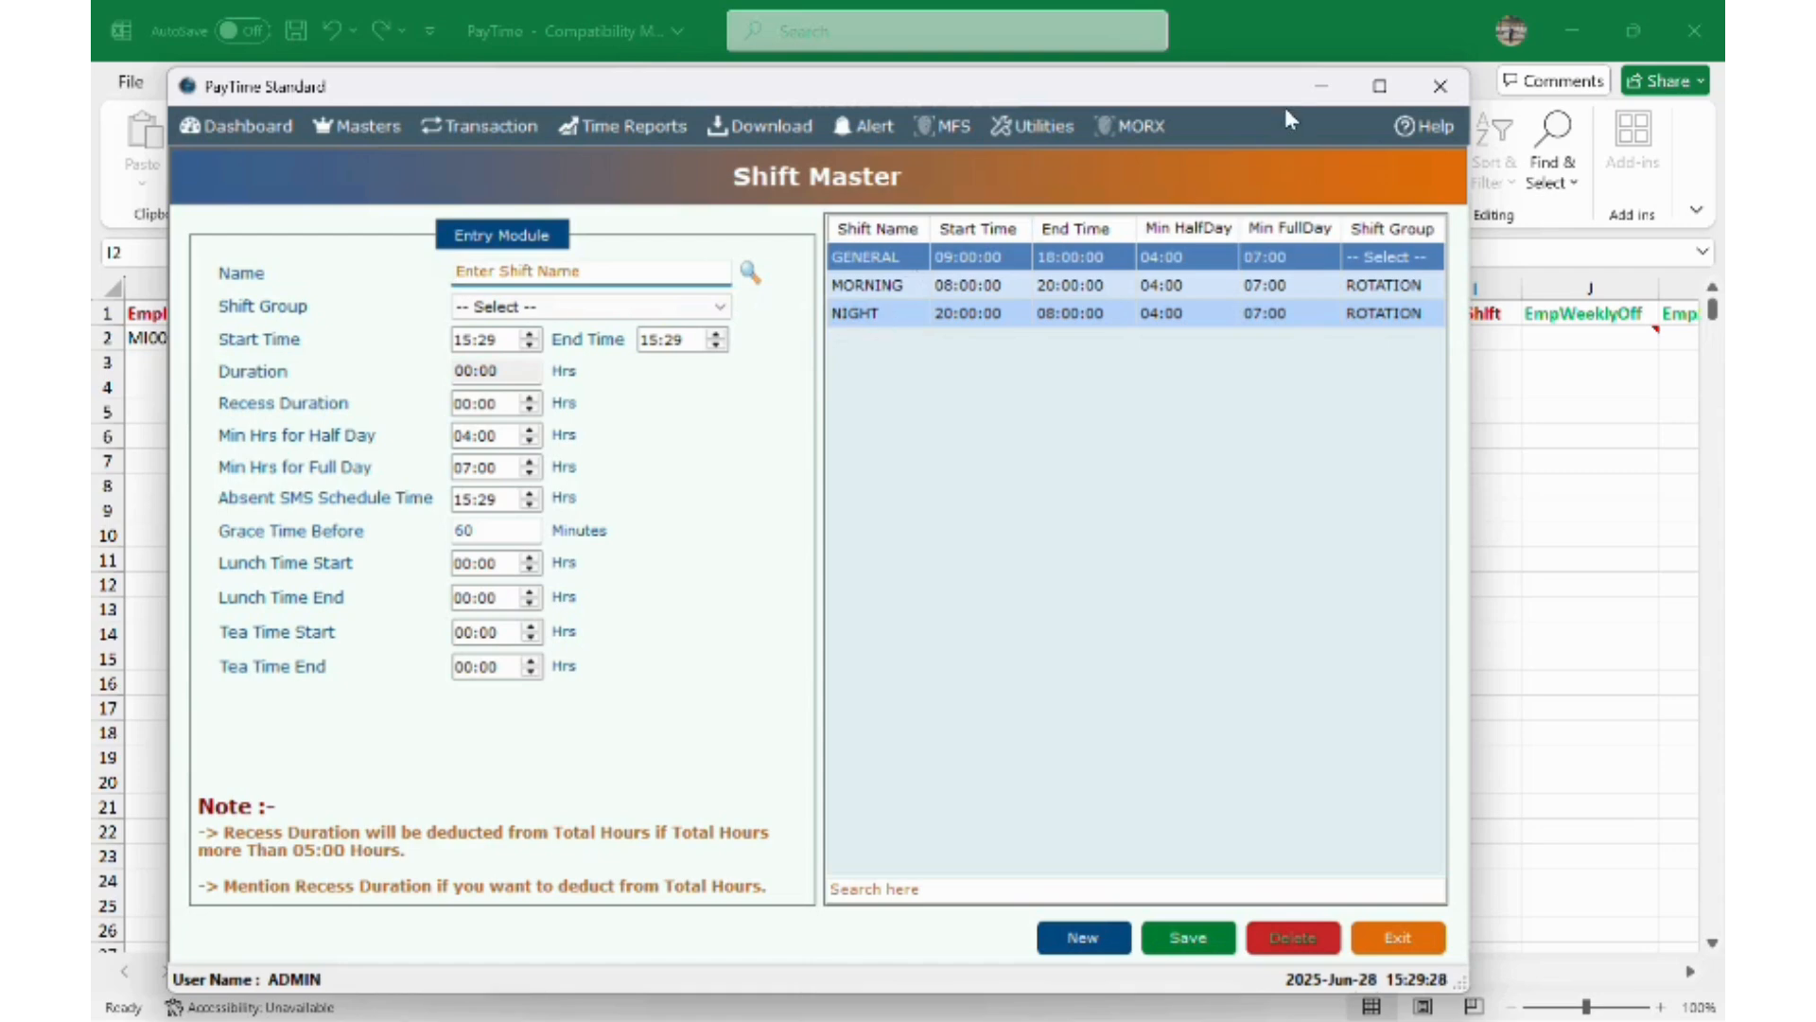
click(872, 287)
double_click(872, 287)
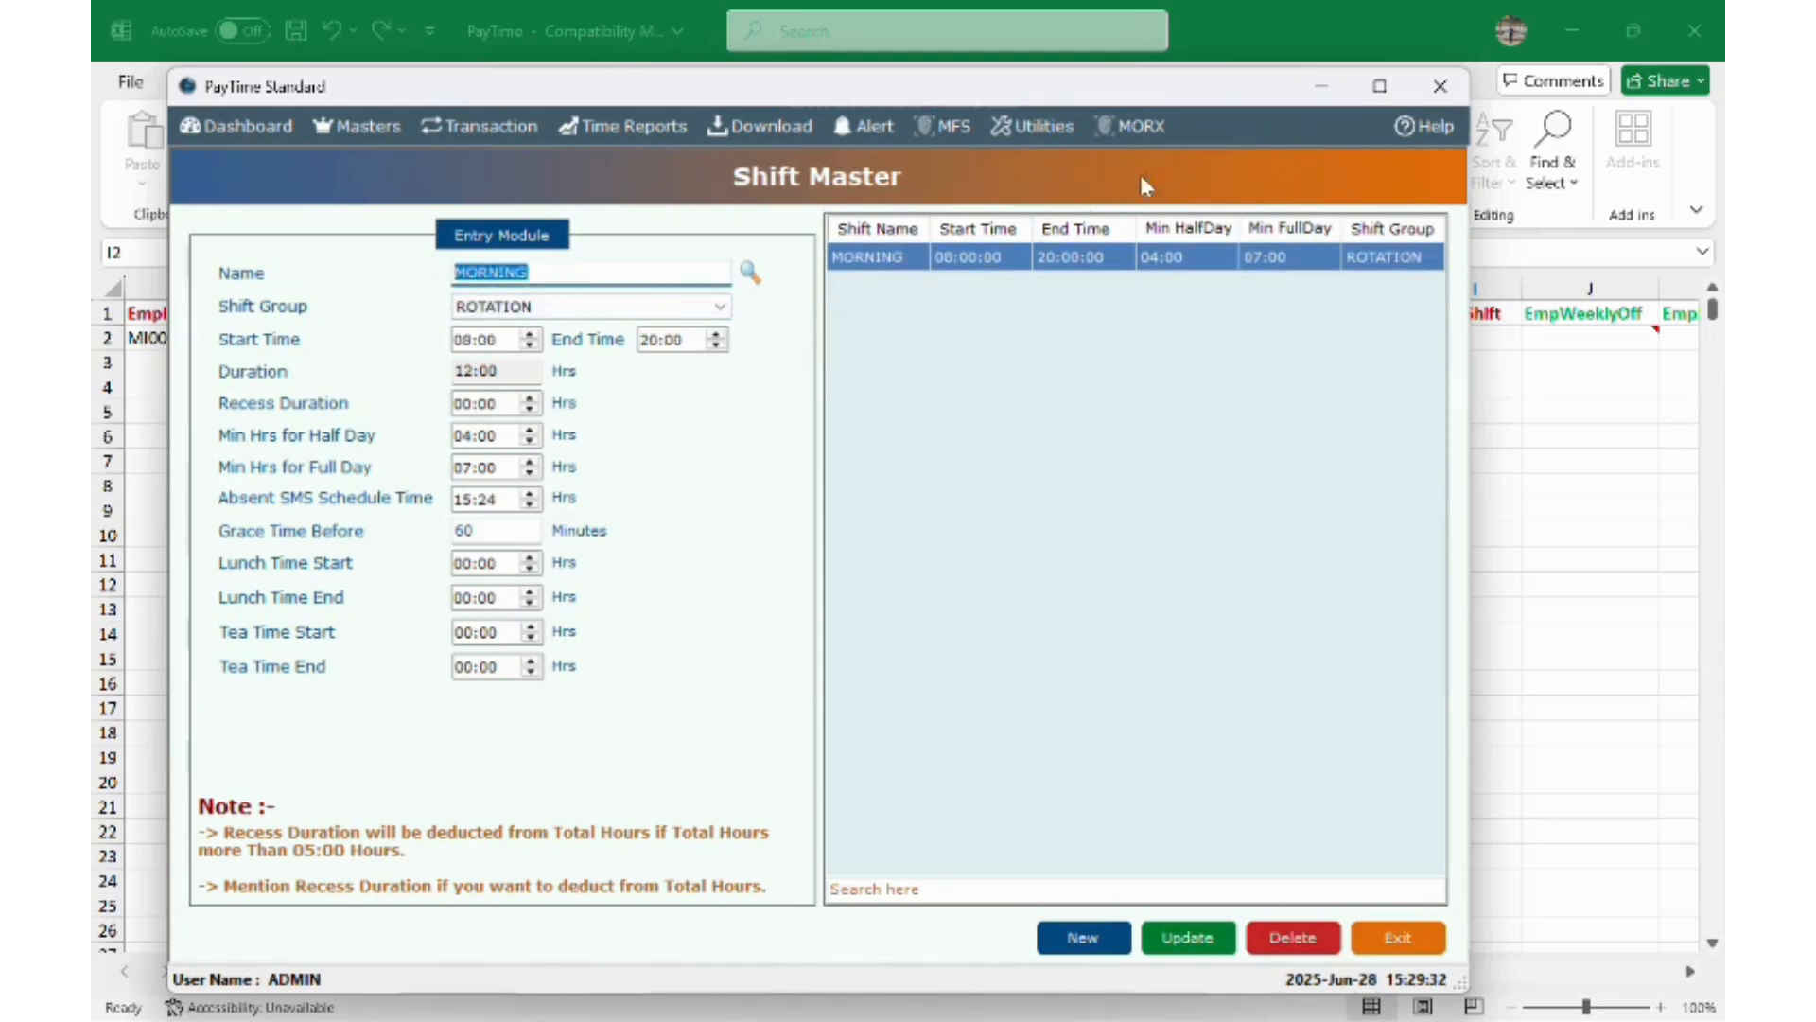
click(1319, 87)
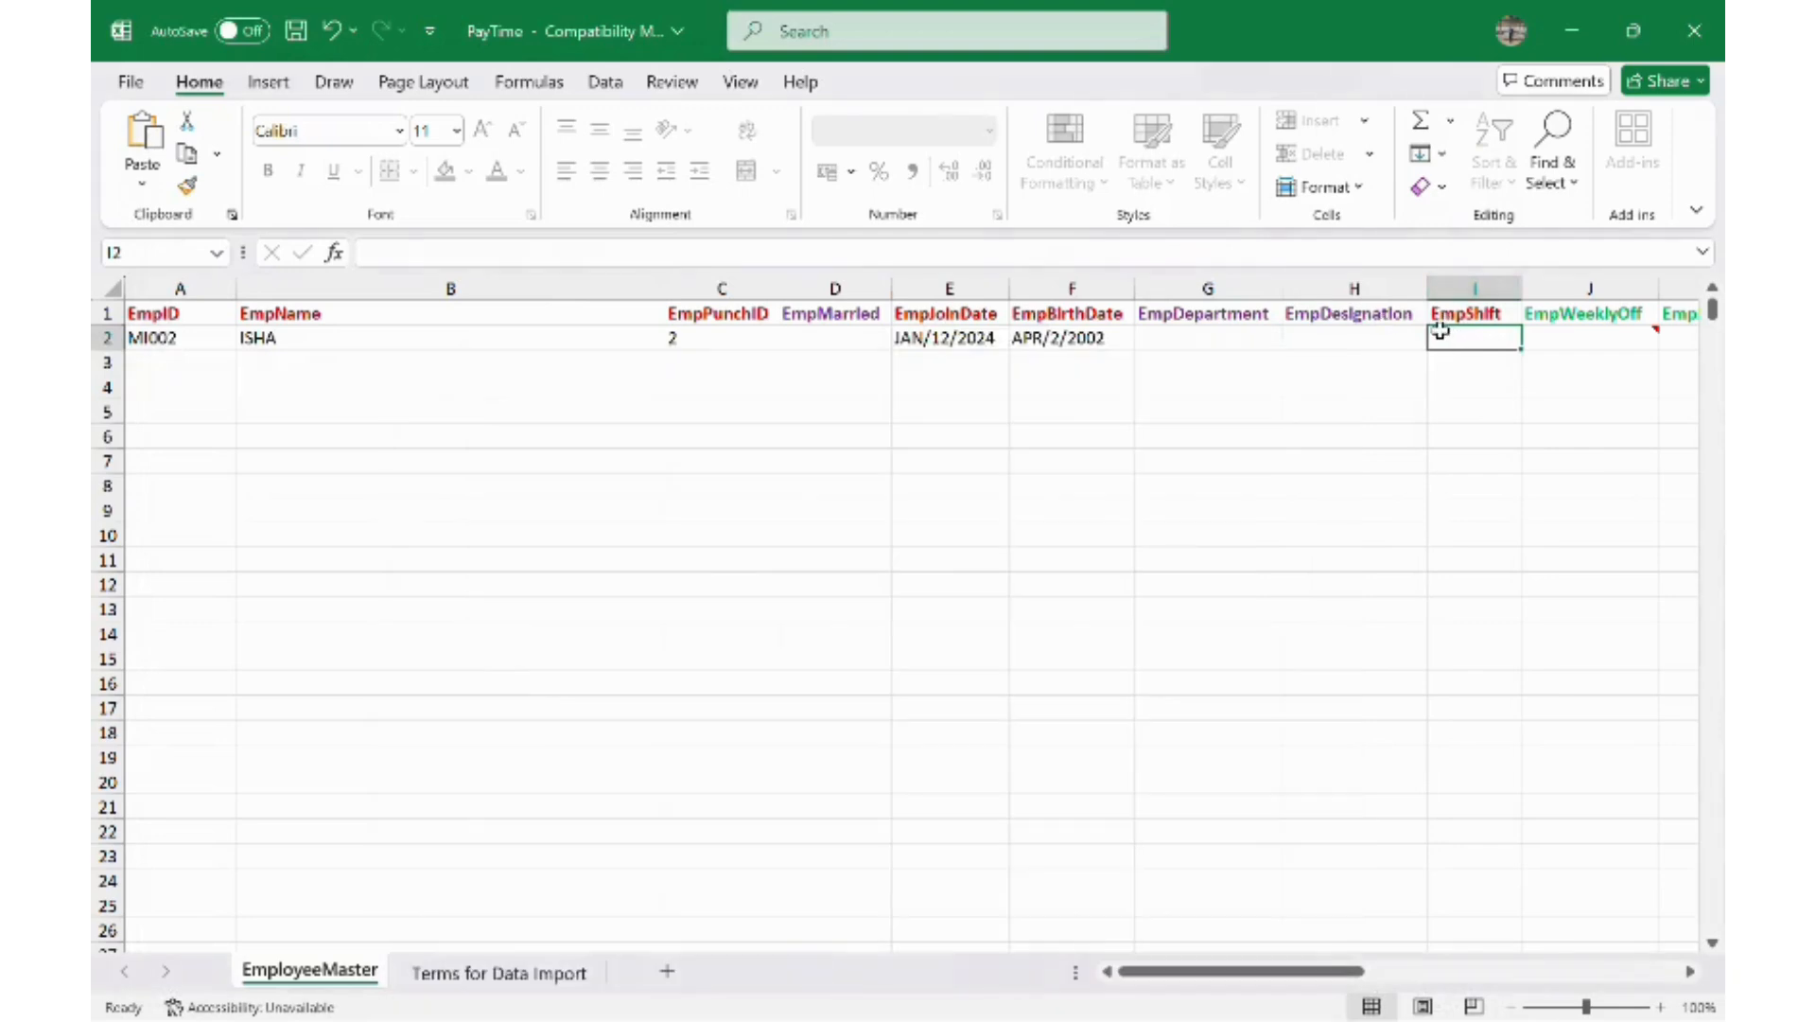
- Paste MORNING into MI002's EmpShift cell I2
text(MORNING)
click(1145, 338)
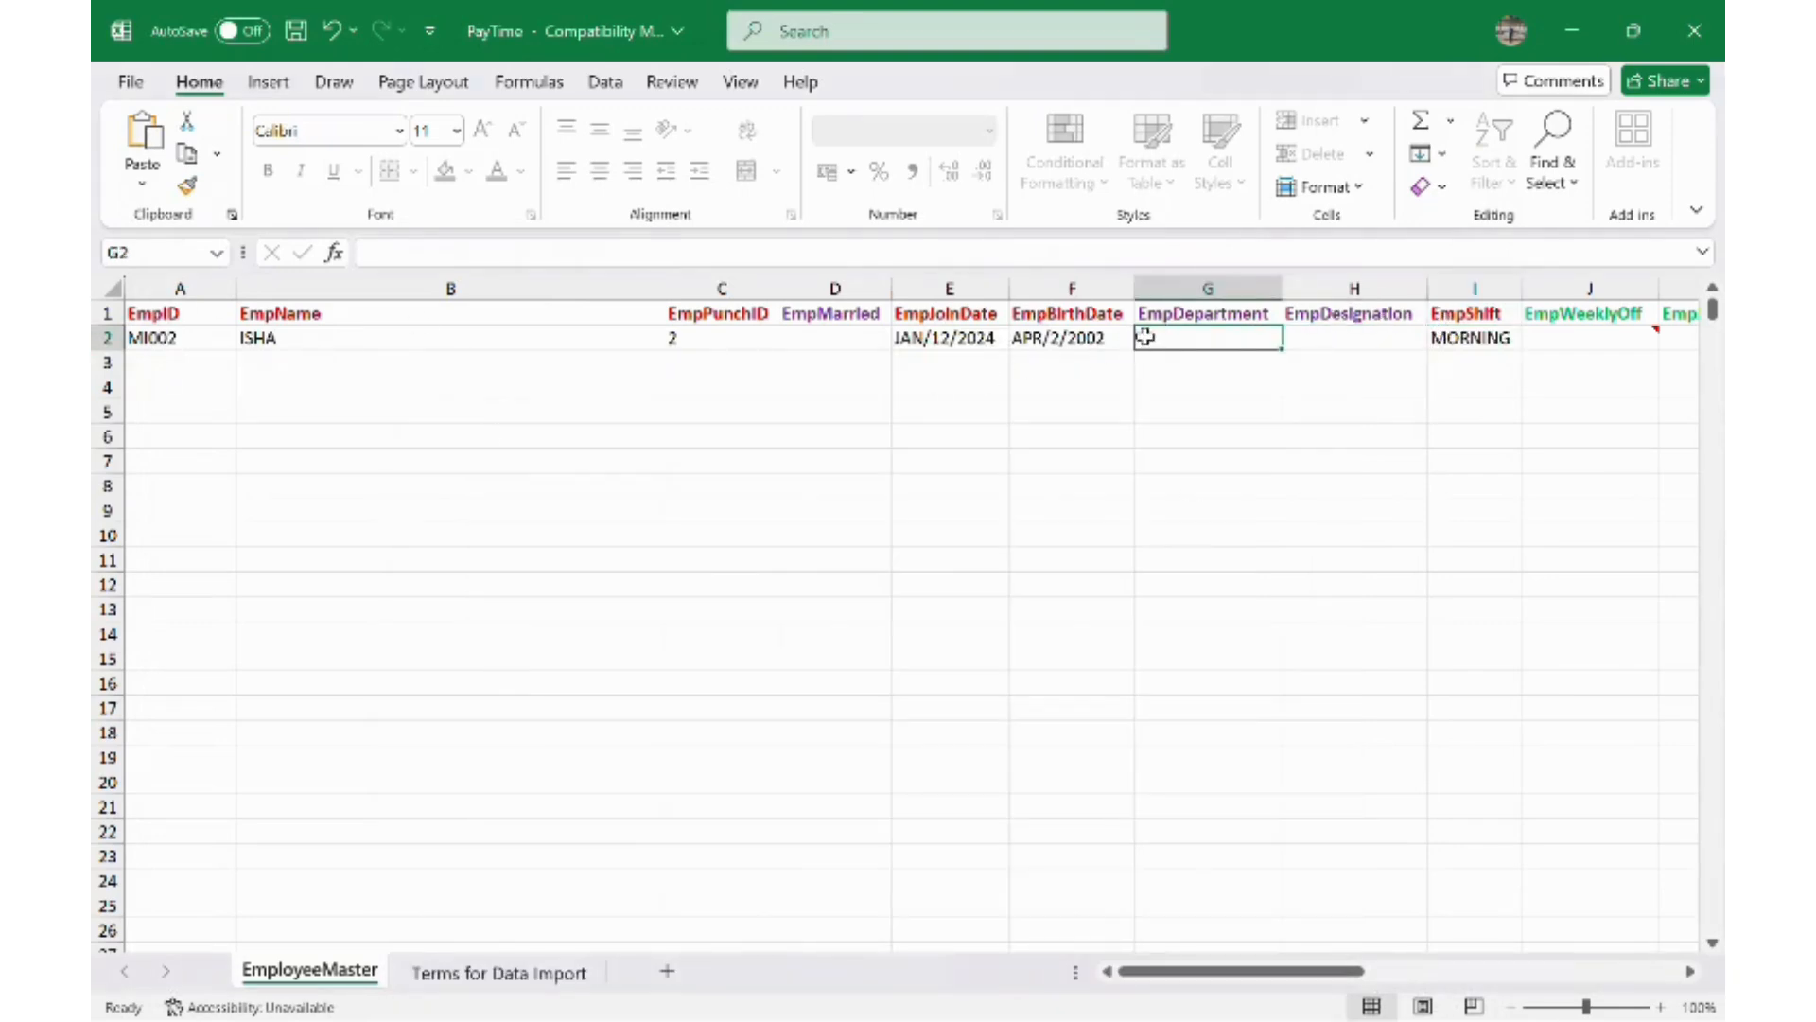
key(Right)
key(Right)
key(Right)
key(Right)
key(Right)
key(Right)
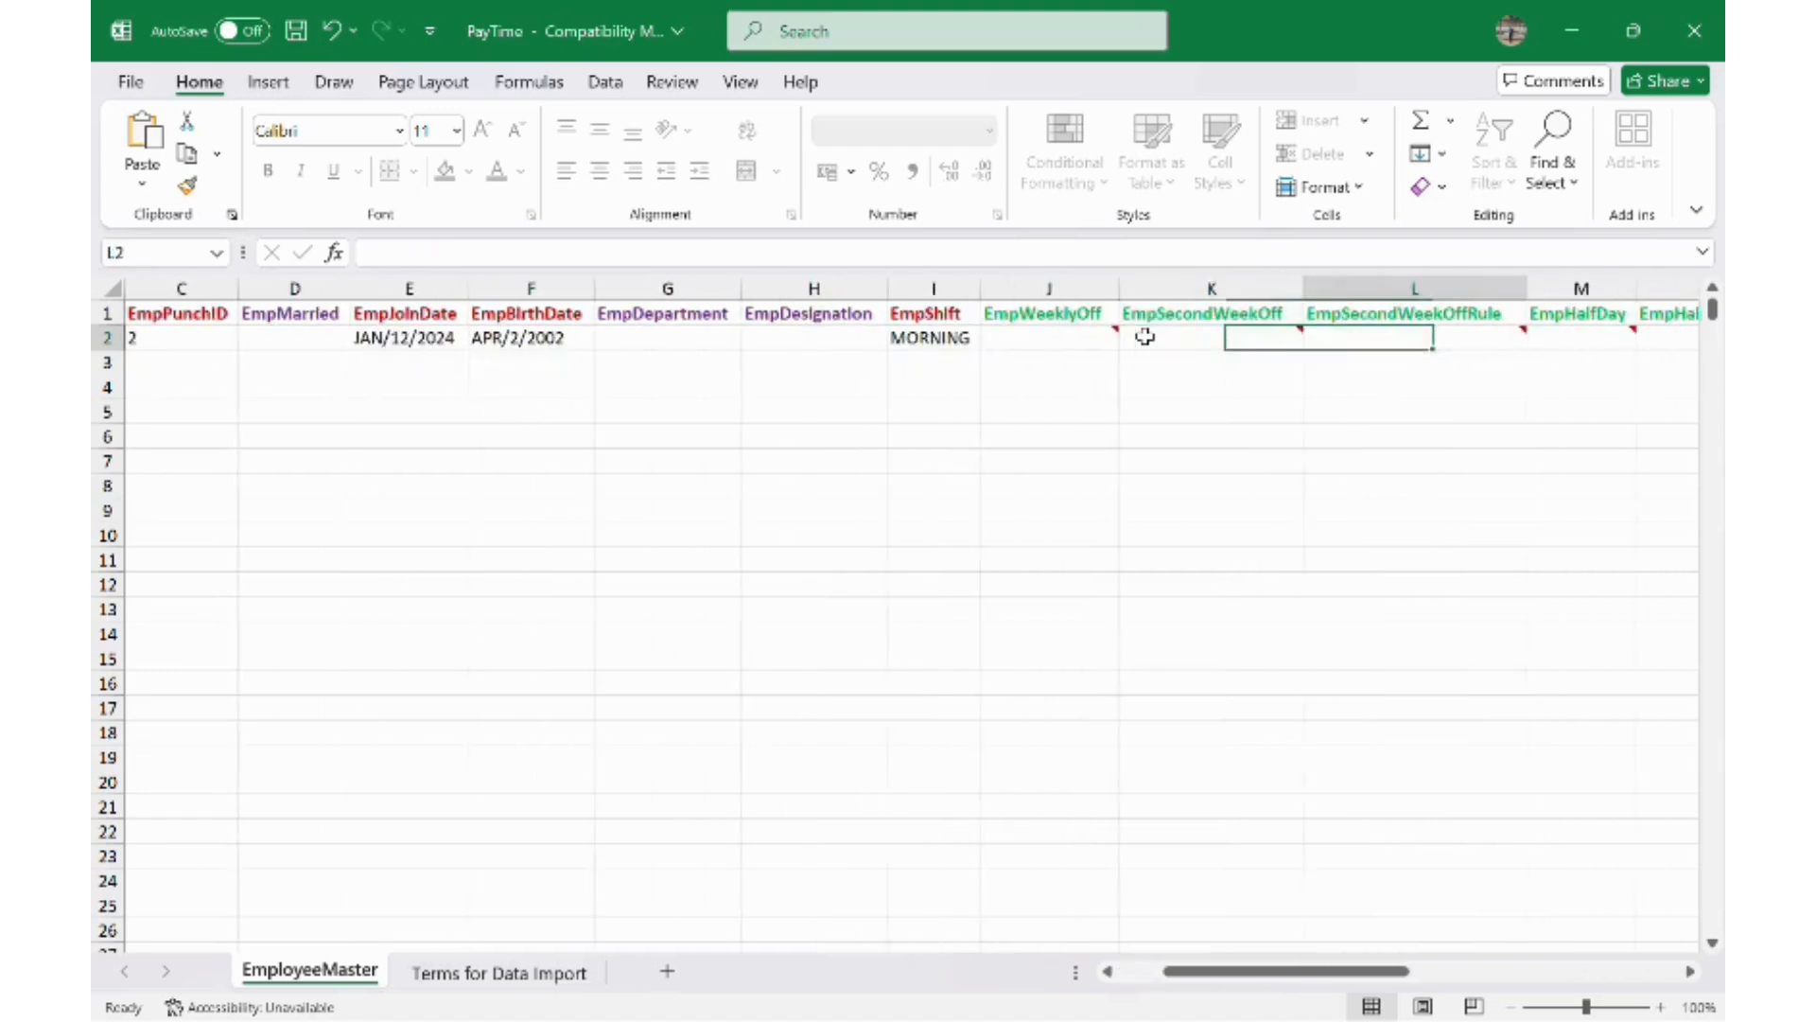
key(Right)
key(Right)
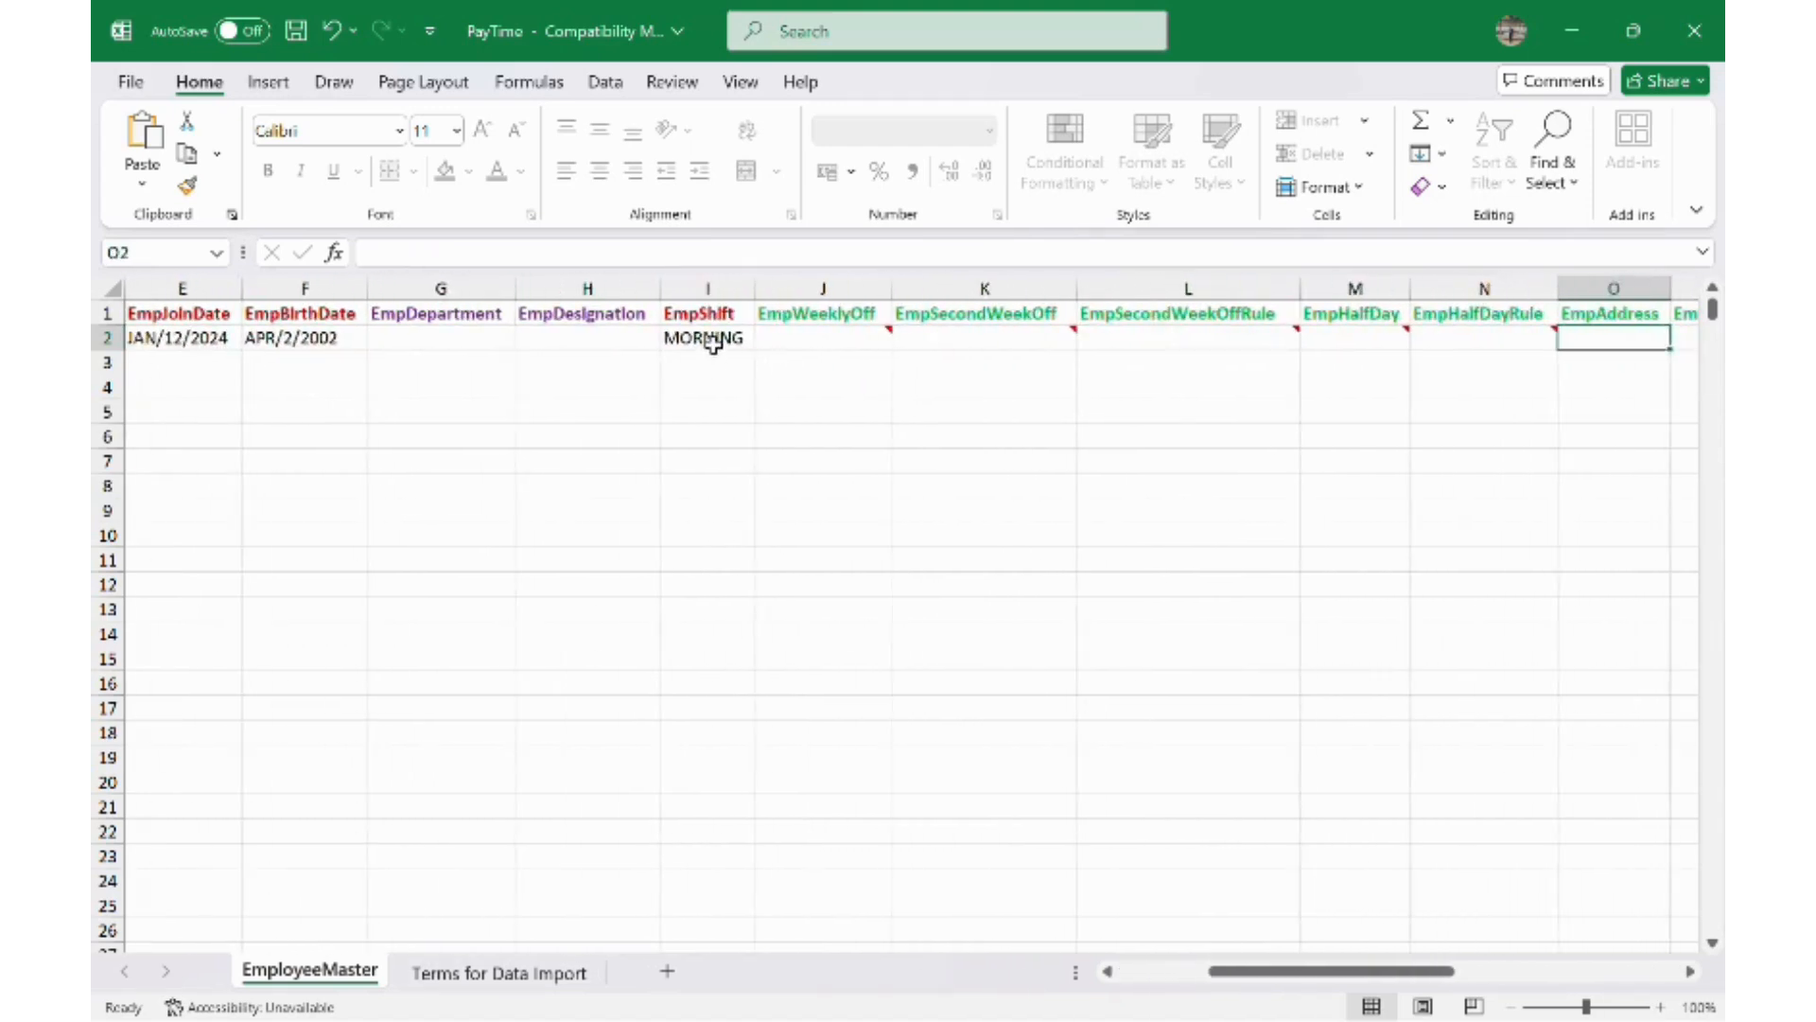
click(716, 346)
key(Right)
key(Right)
key(Right)
key(Left)
key(Left)
key(Left)
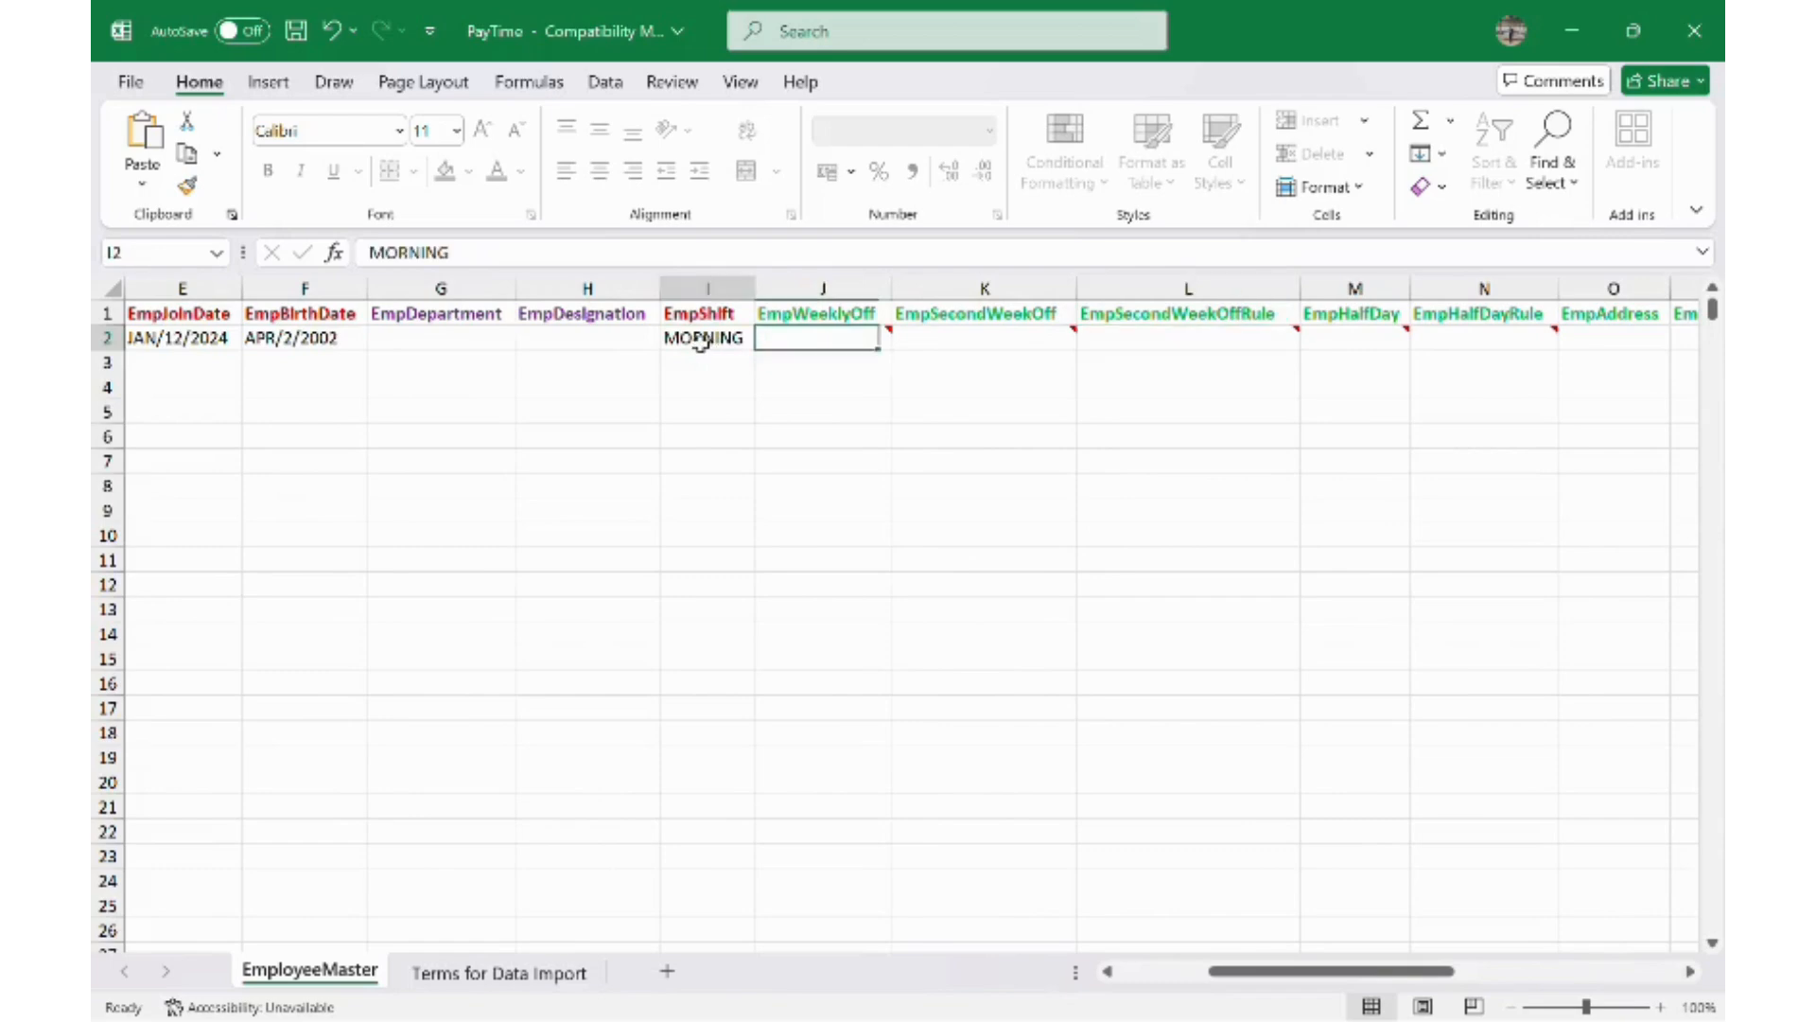
- Clear the AadharNo cell Y2 and select all the sheet's data
key(Right)
key(Right)
key(Right)
key(Right)
key(Right)
key(Right)
key(Right)
key(Right)
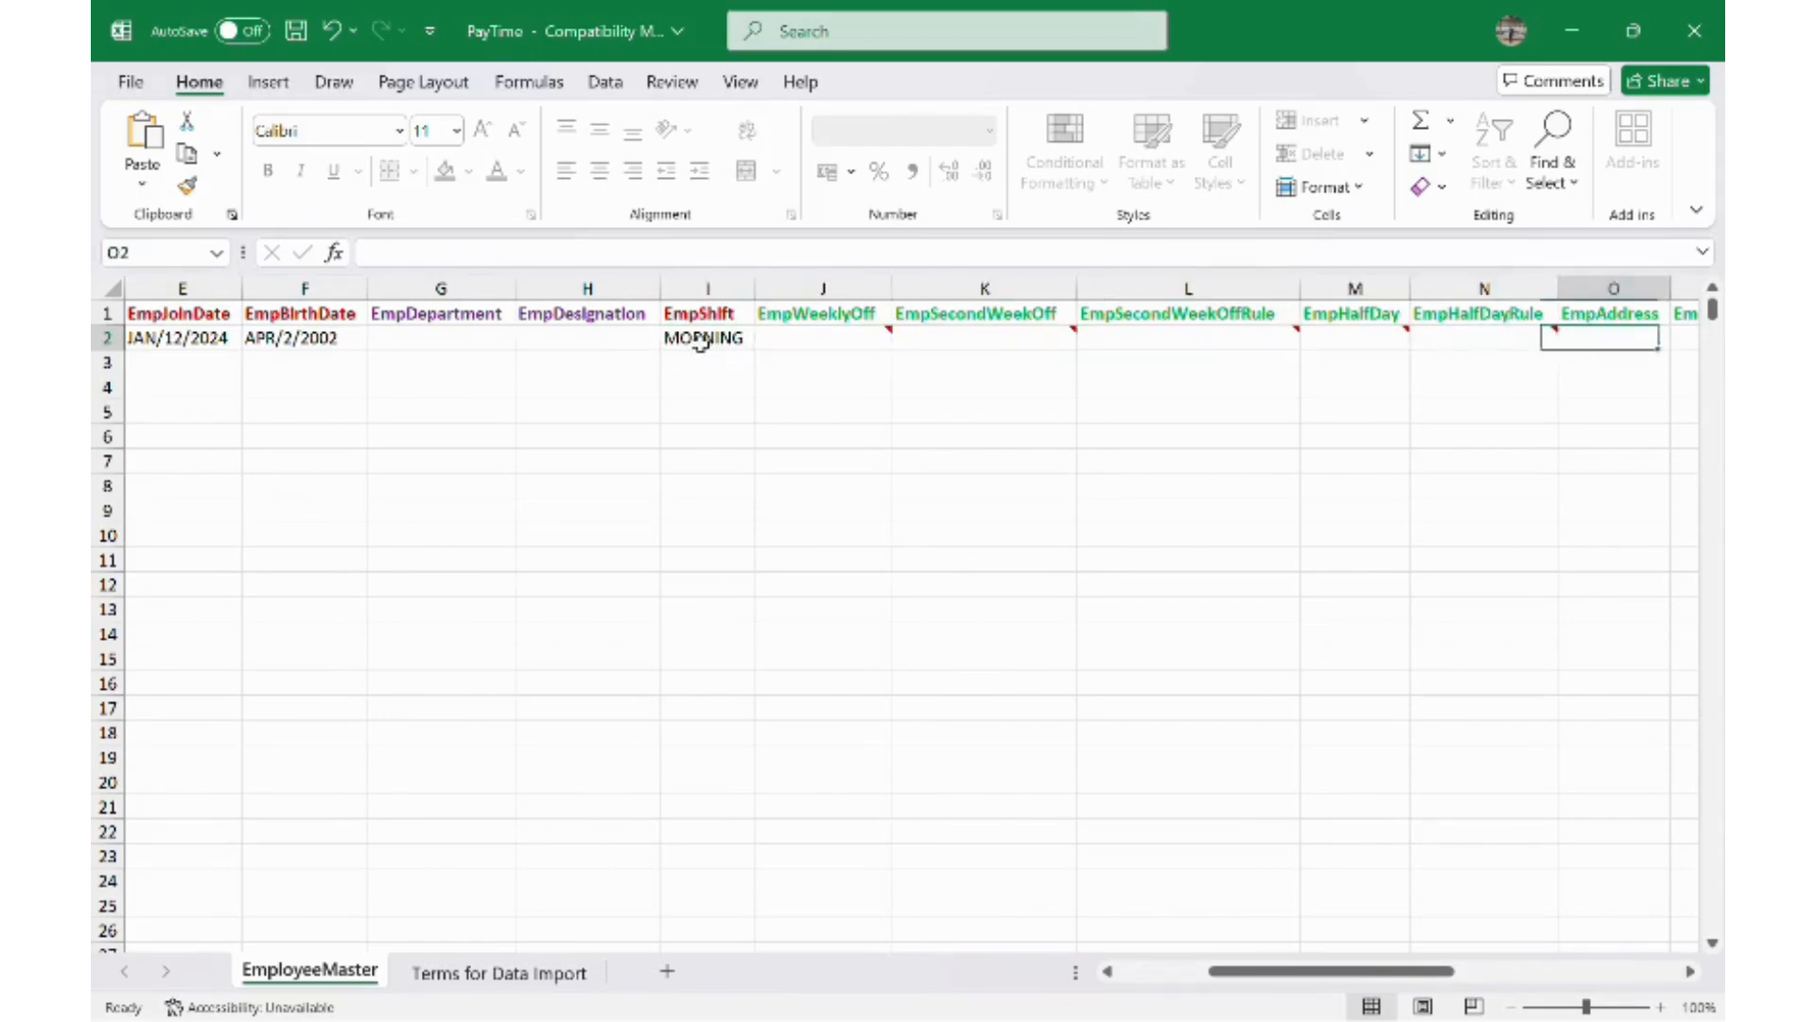
key(Right)
key(Right)
key(Right)
key(Right)
key(Right)
key(Right)
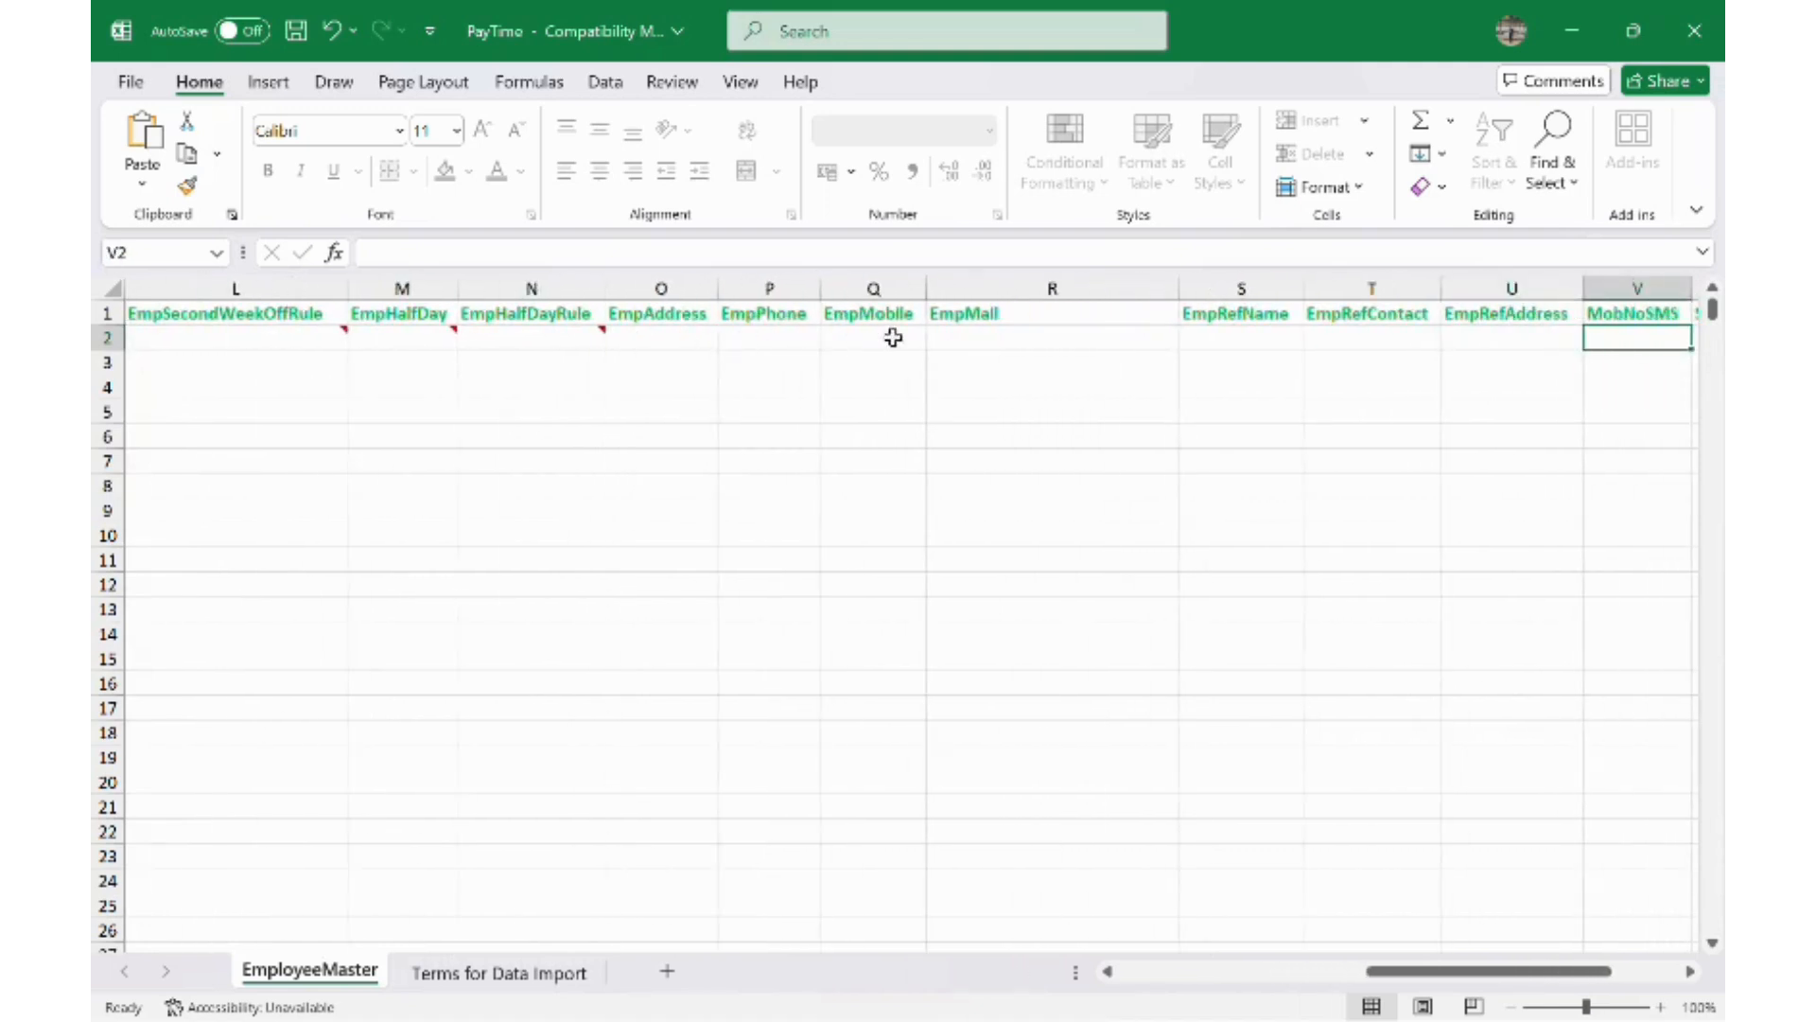
key(Right)
key(Right)
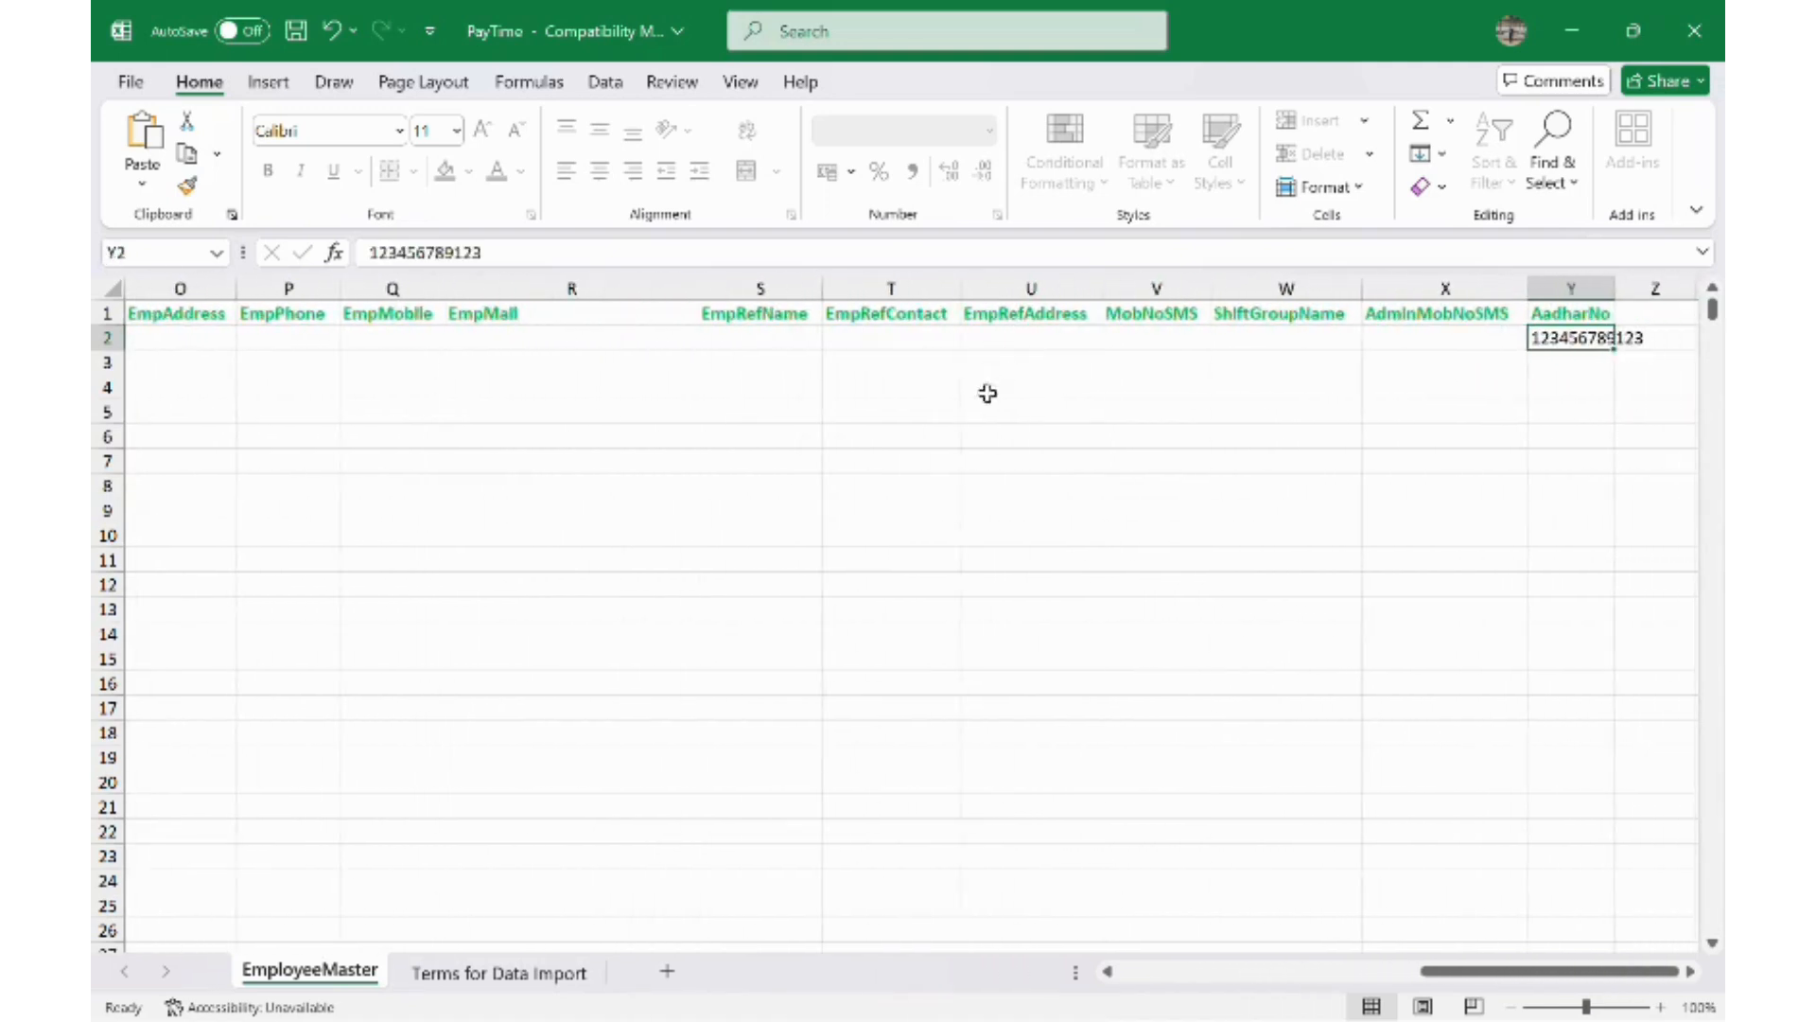
key(Delete)
click(1251, 346)
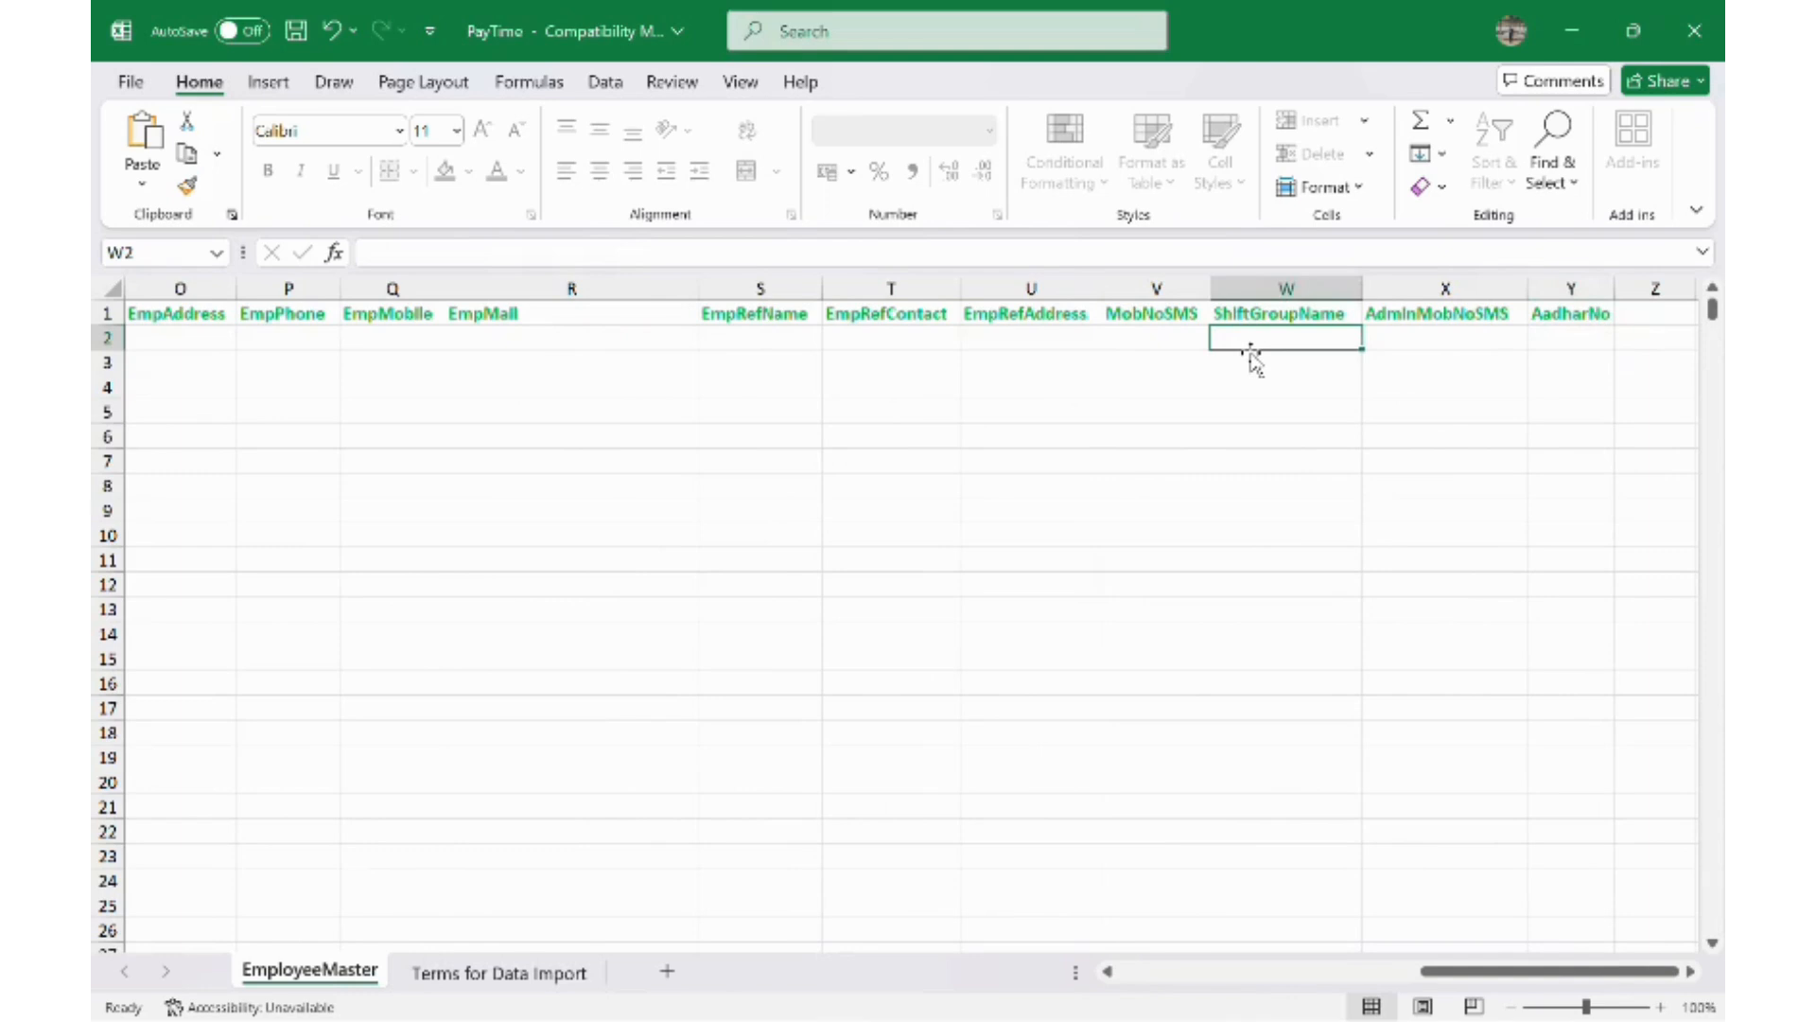
key(ctrl+a)
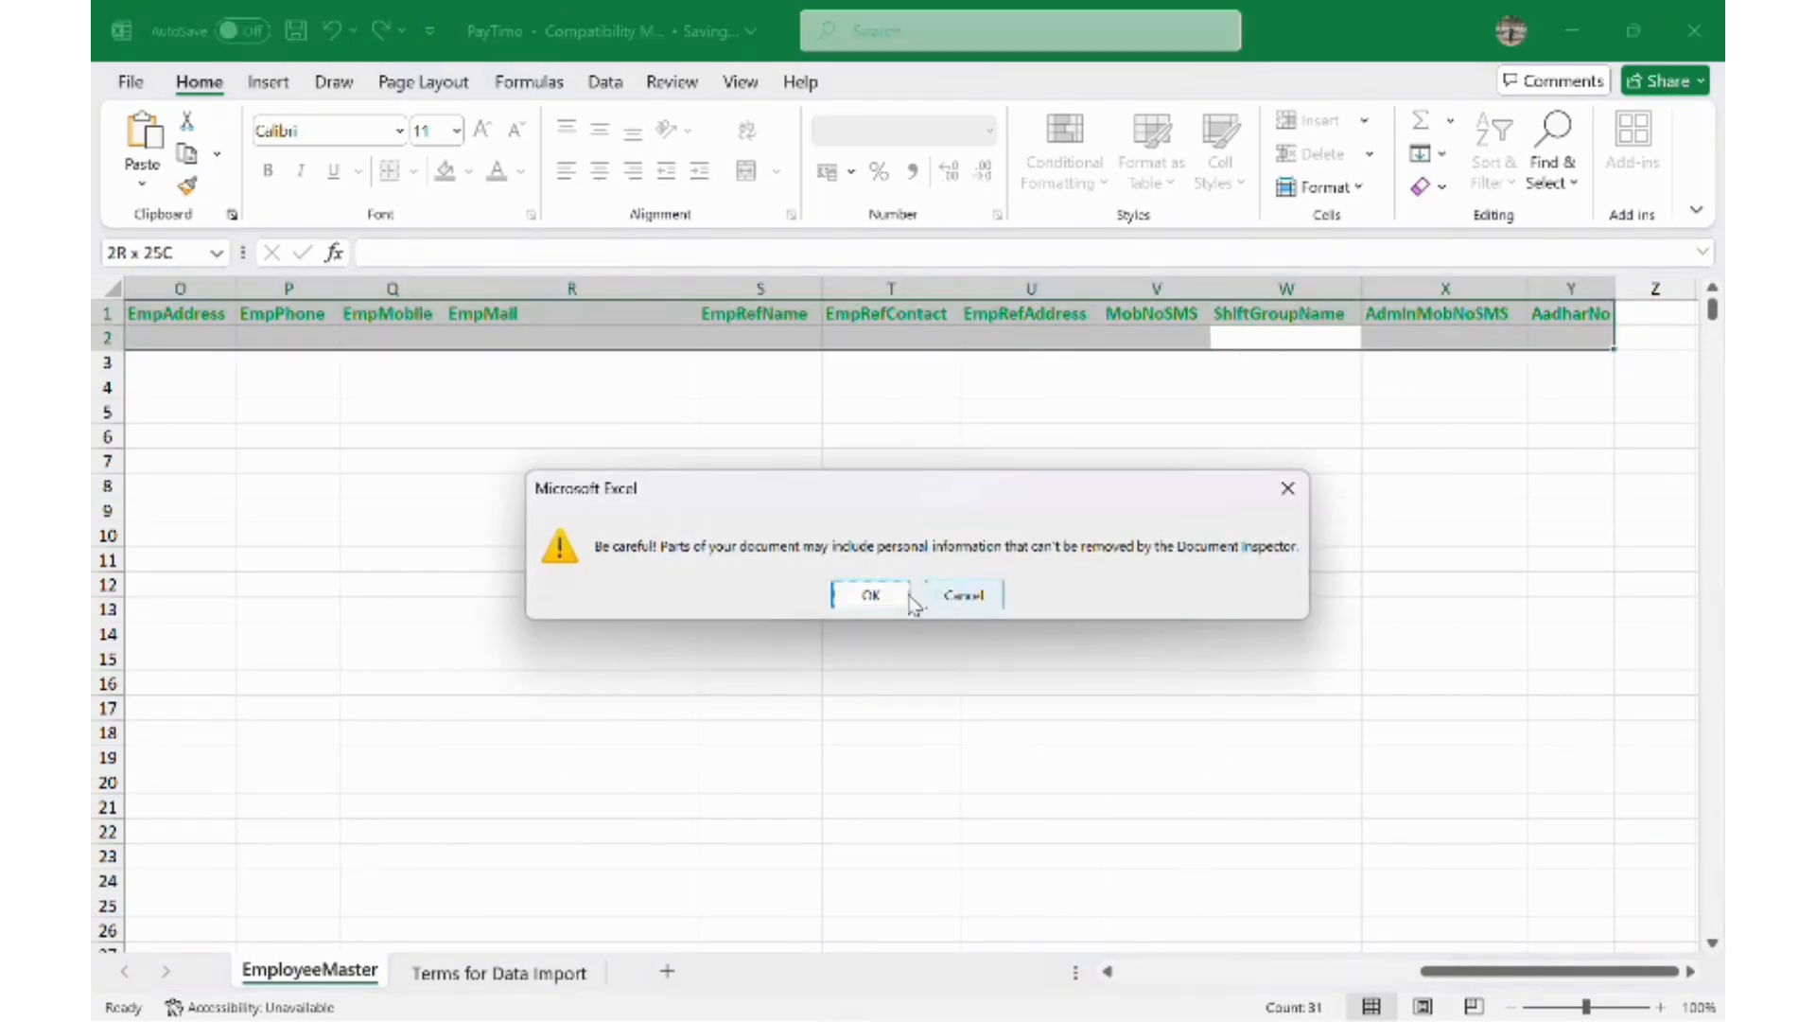
- Save the workbook as Excel 97-2003 'PayTime' on New Volume (E:) and close Excel
click(872, 600)
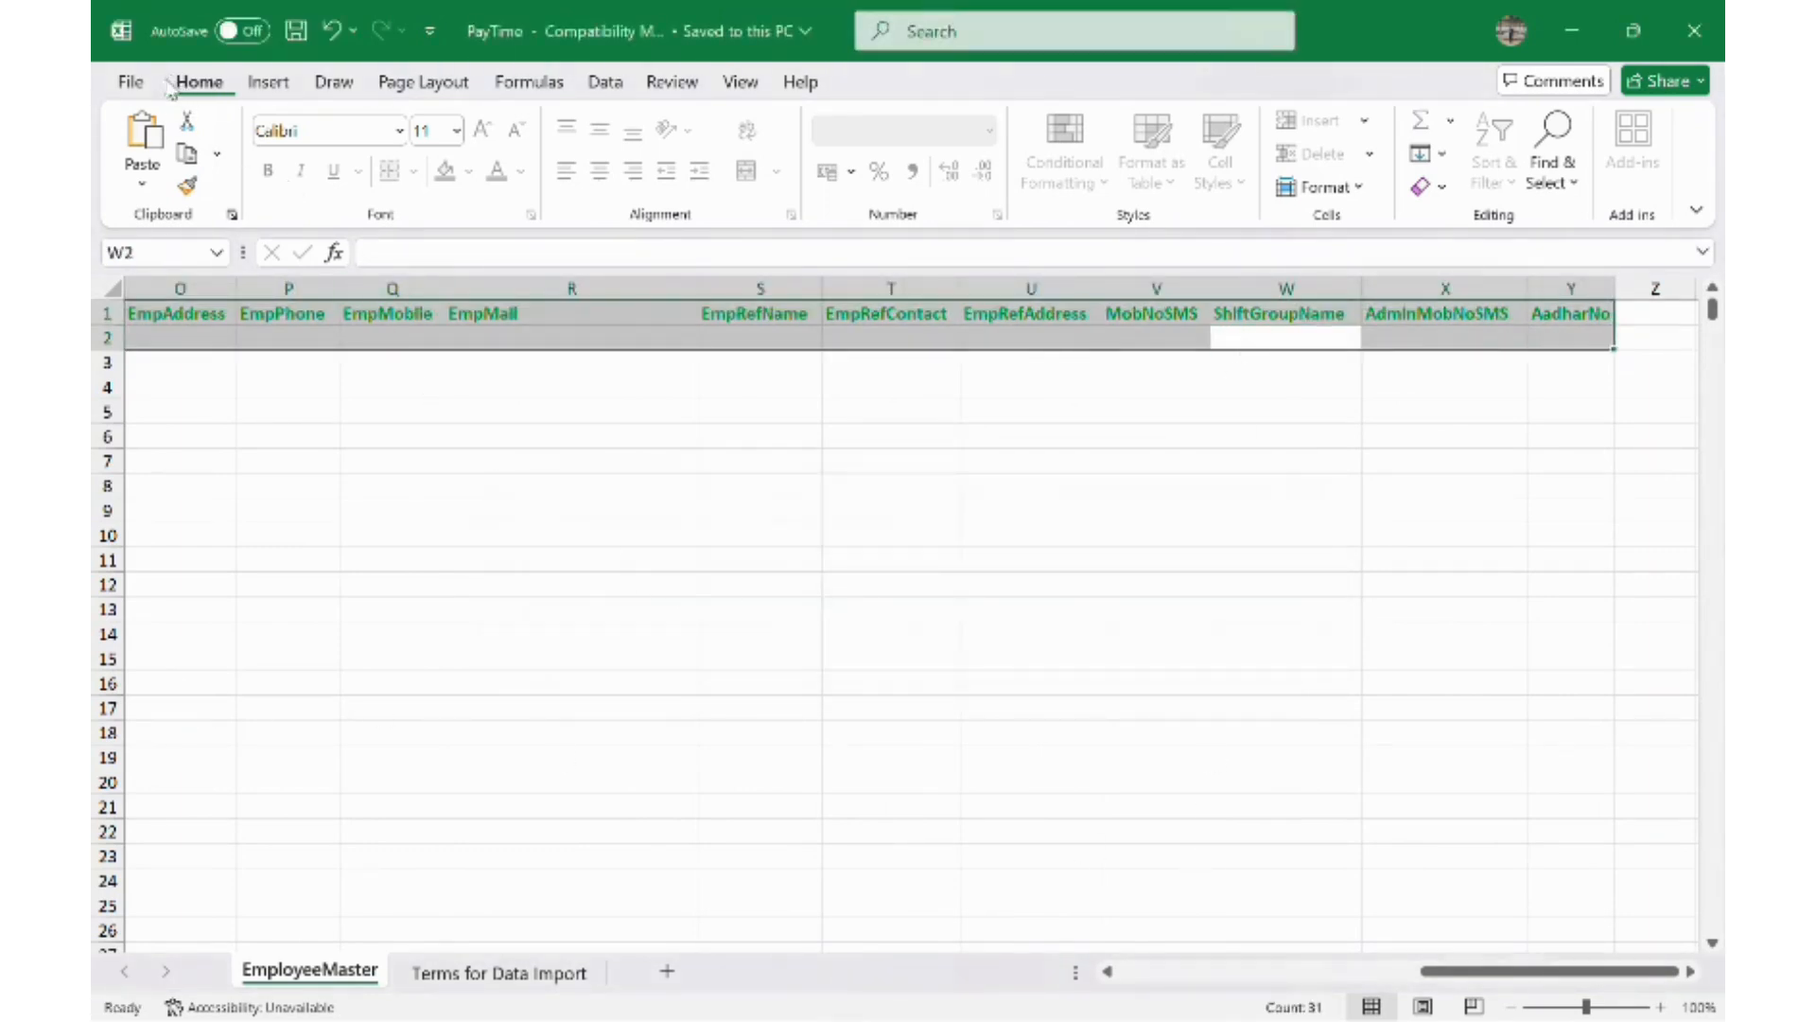
click(129, 83)
click(153, 478)
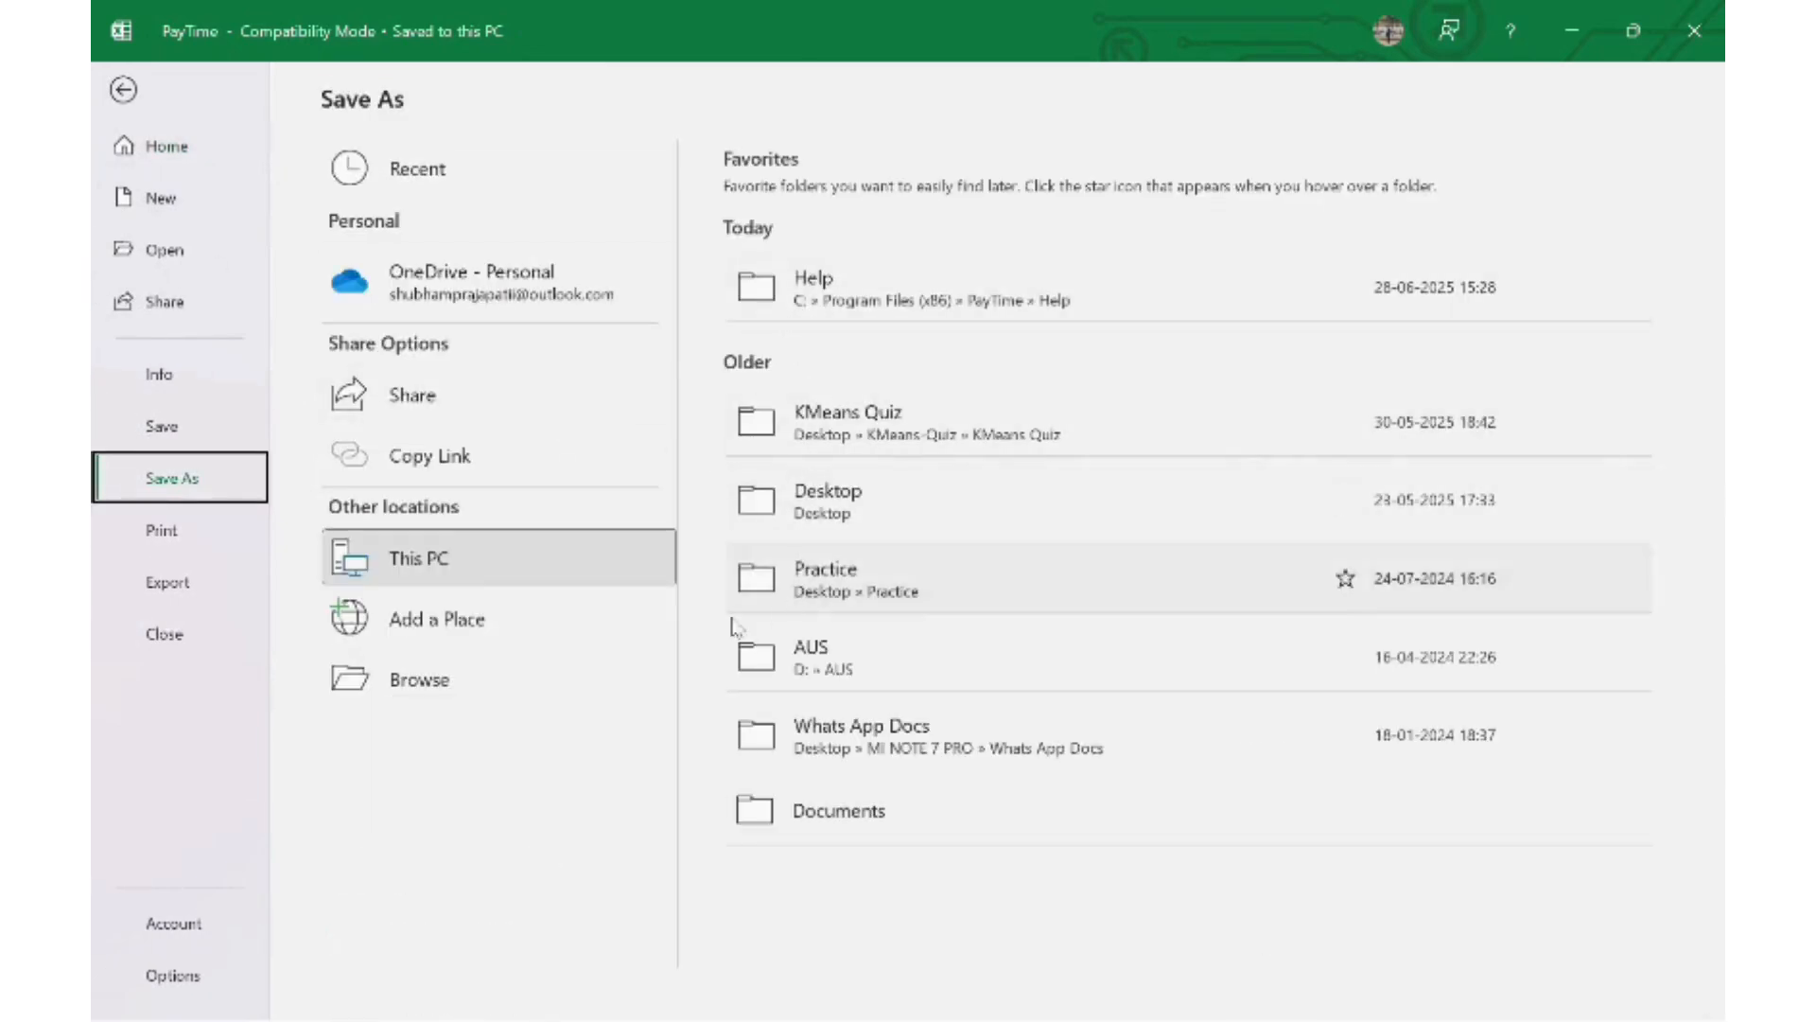
click(407, 558)
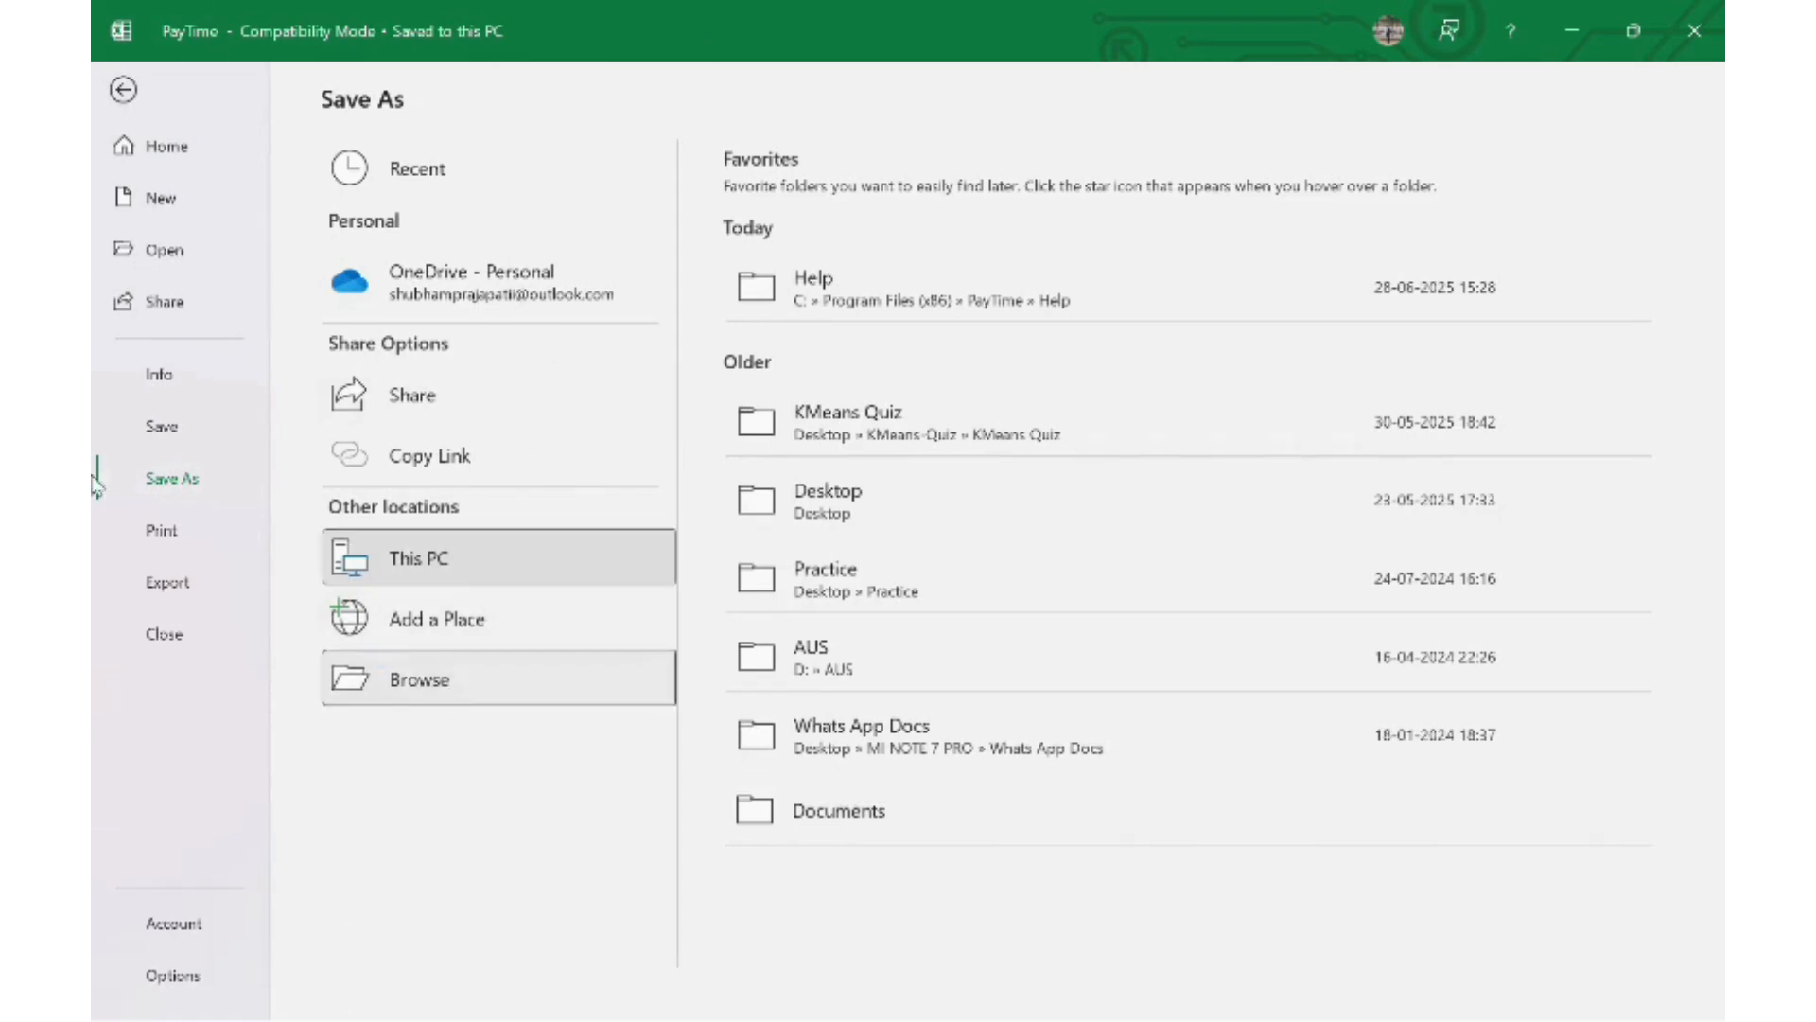
click(445, 678)
click(217, 304)
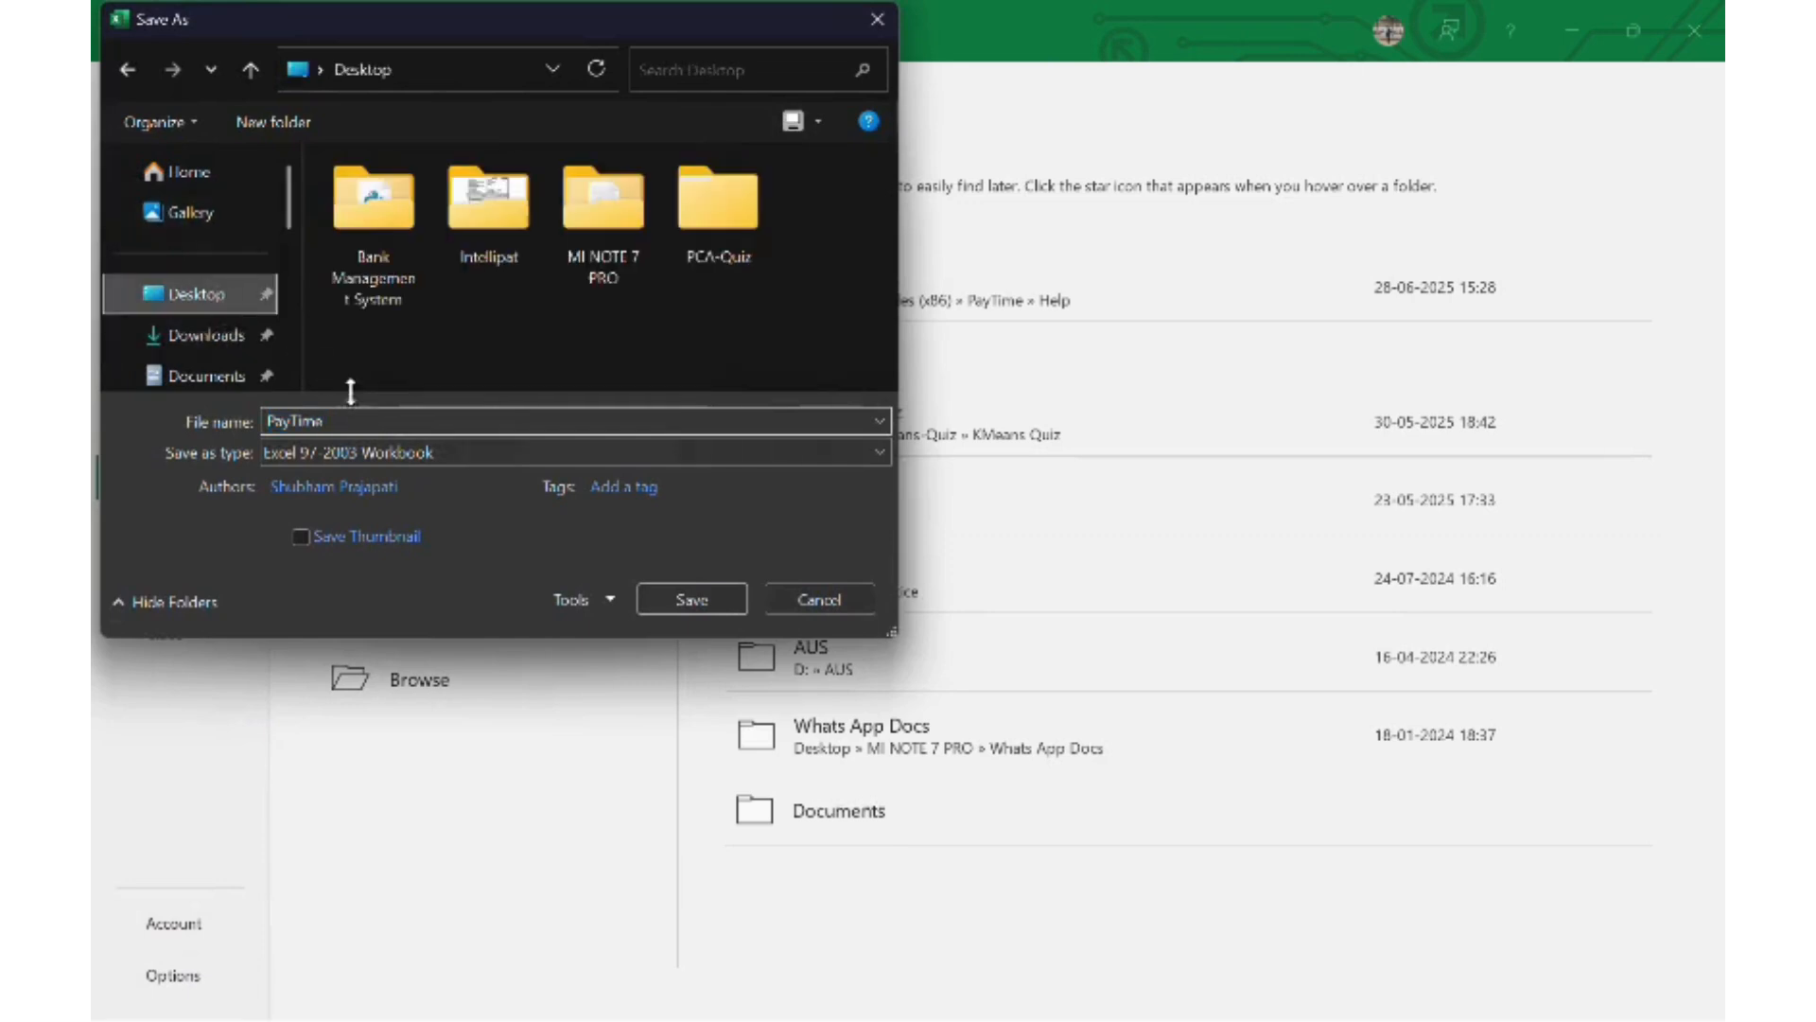
scroll(203, 284, down, 5)
click(201, 254)
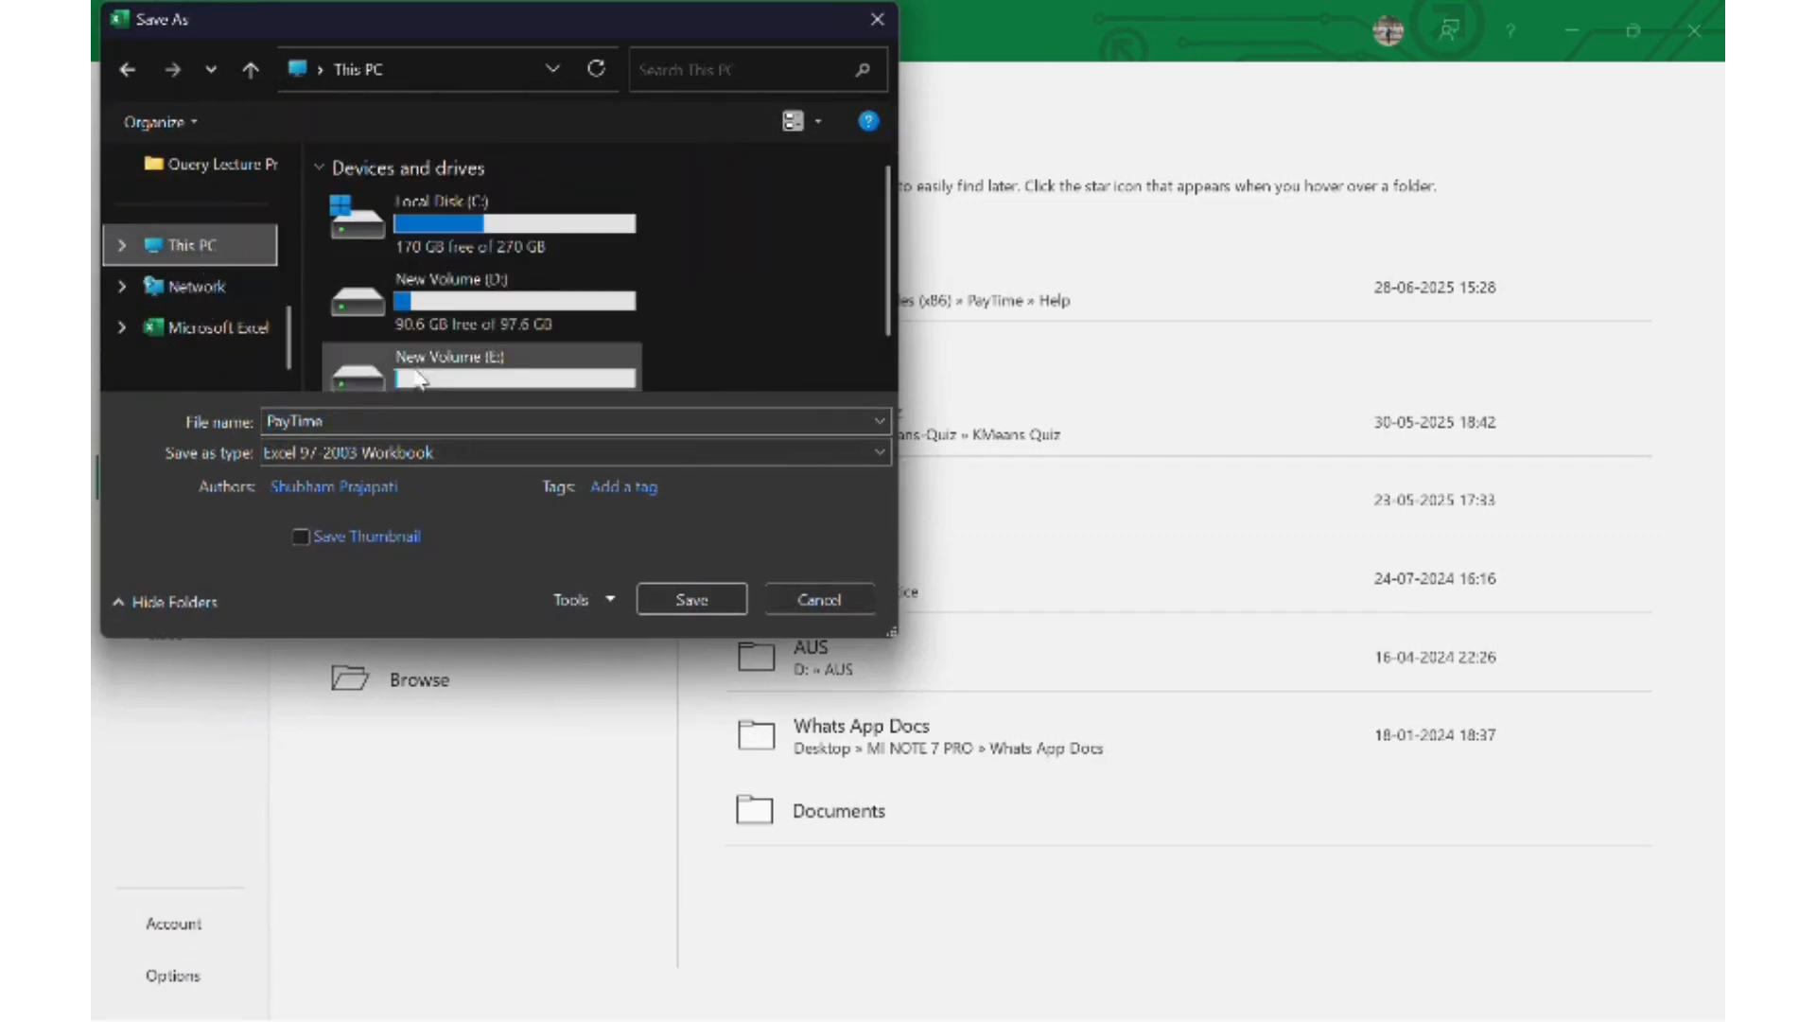
scroll(491, 340, down, 1)
double_click(464, 352)
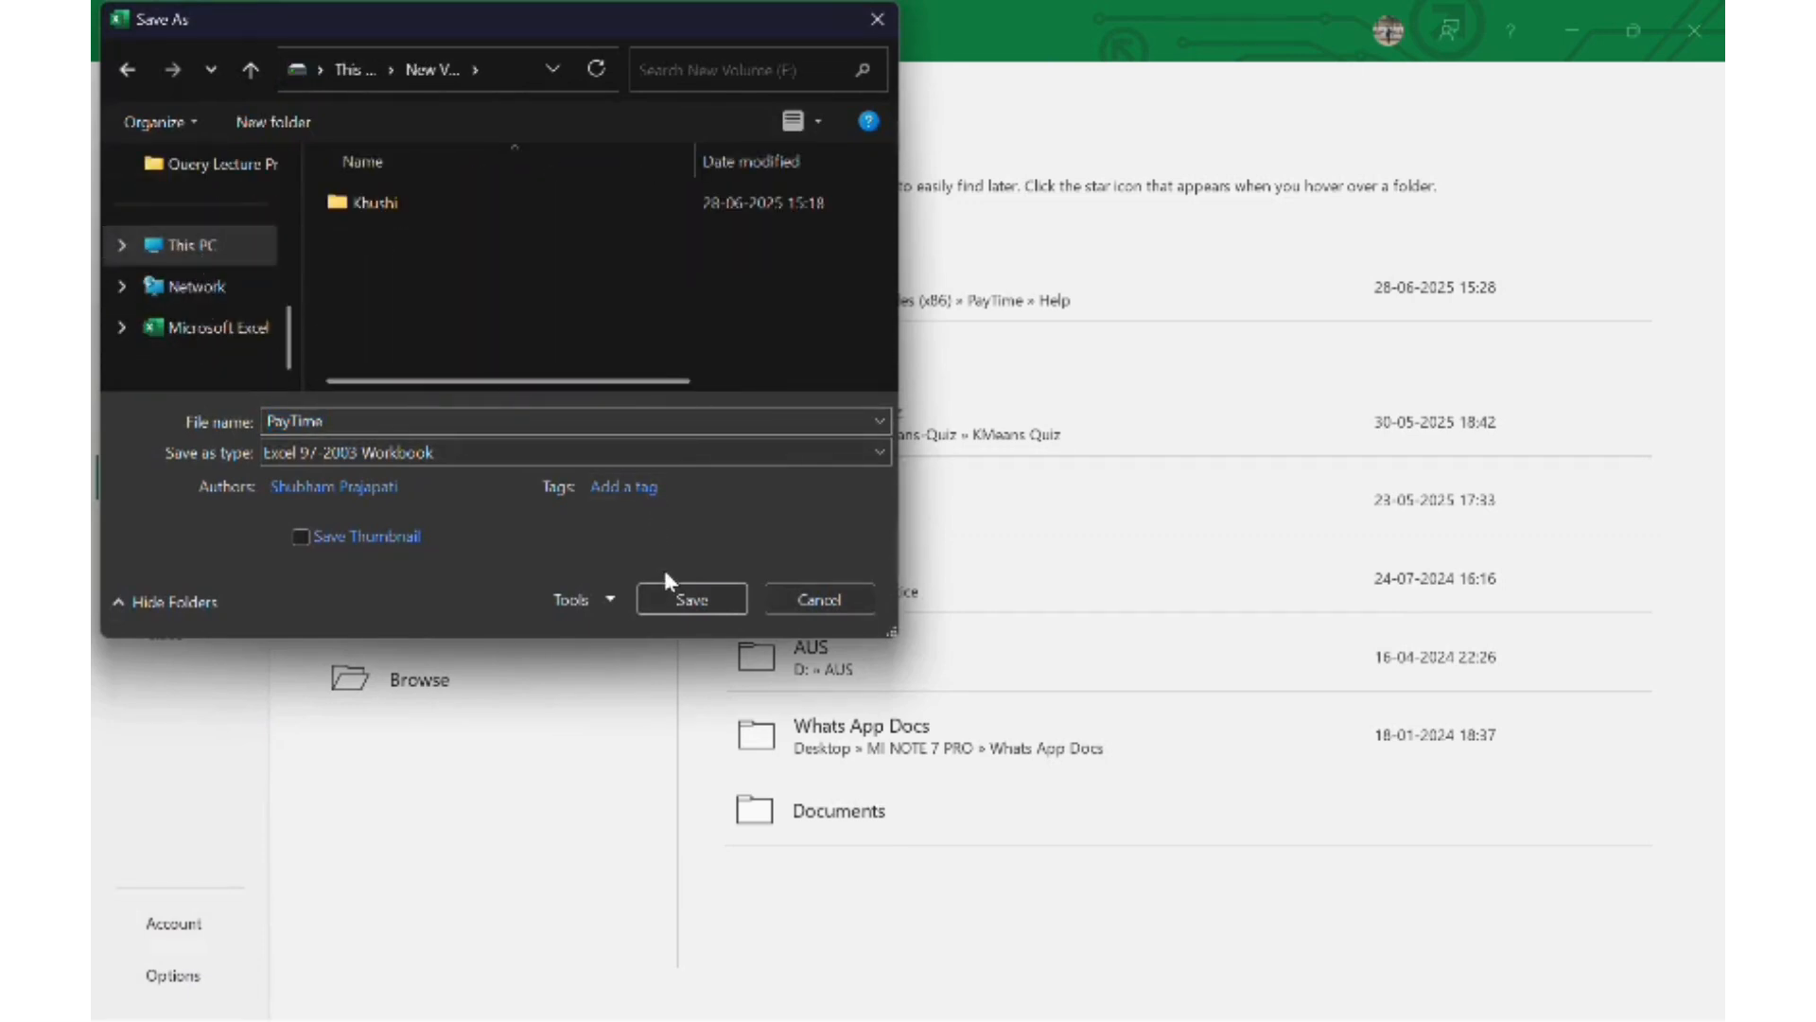
click(685, 604)
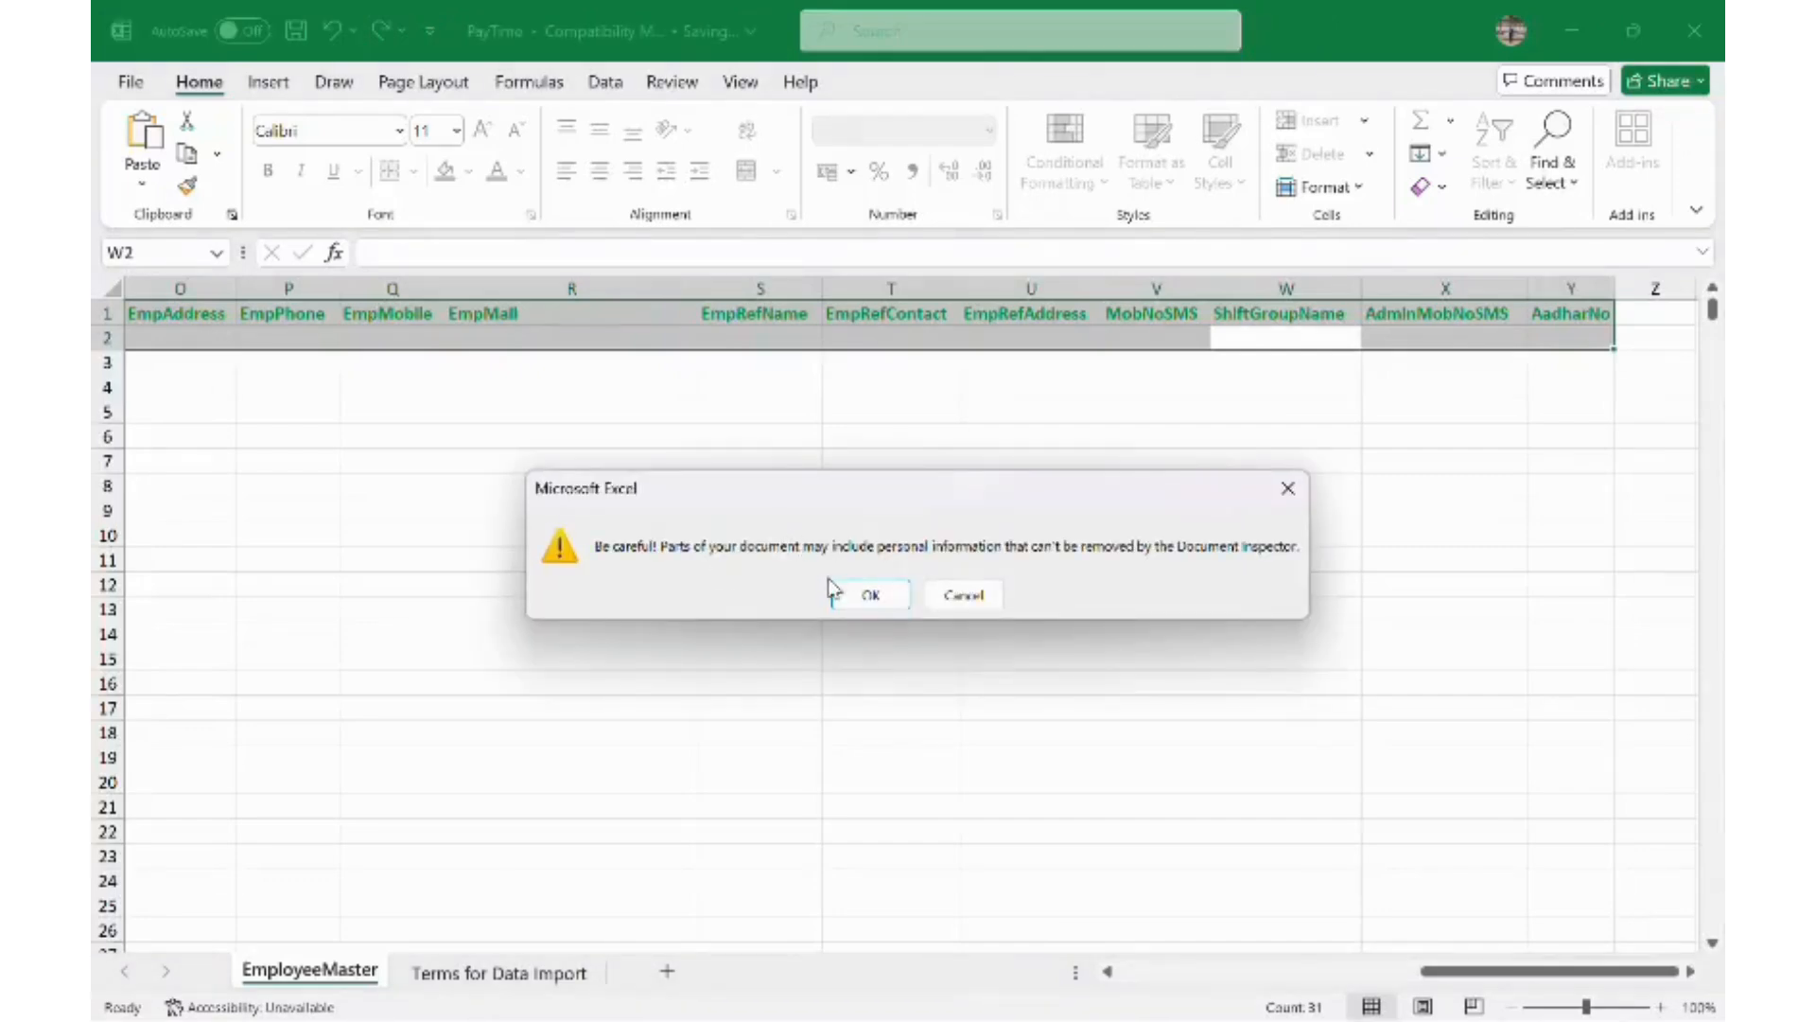
click(1712, 31)
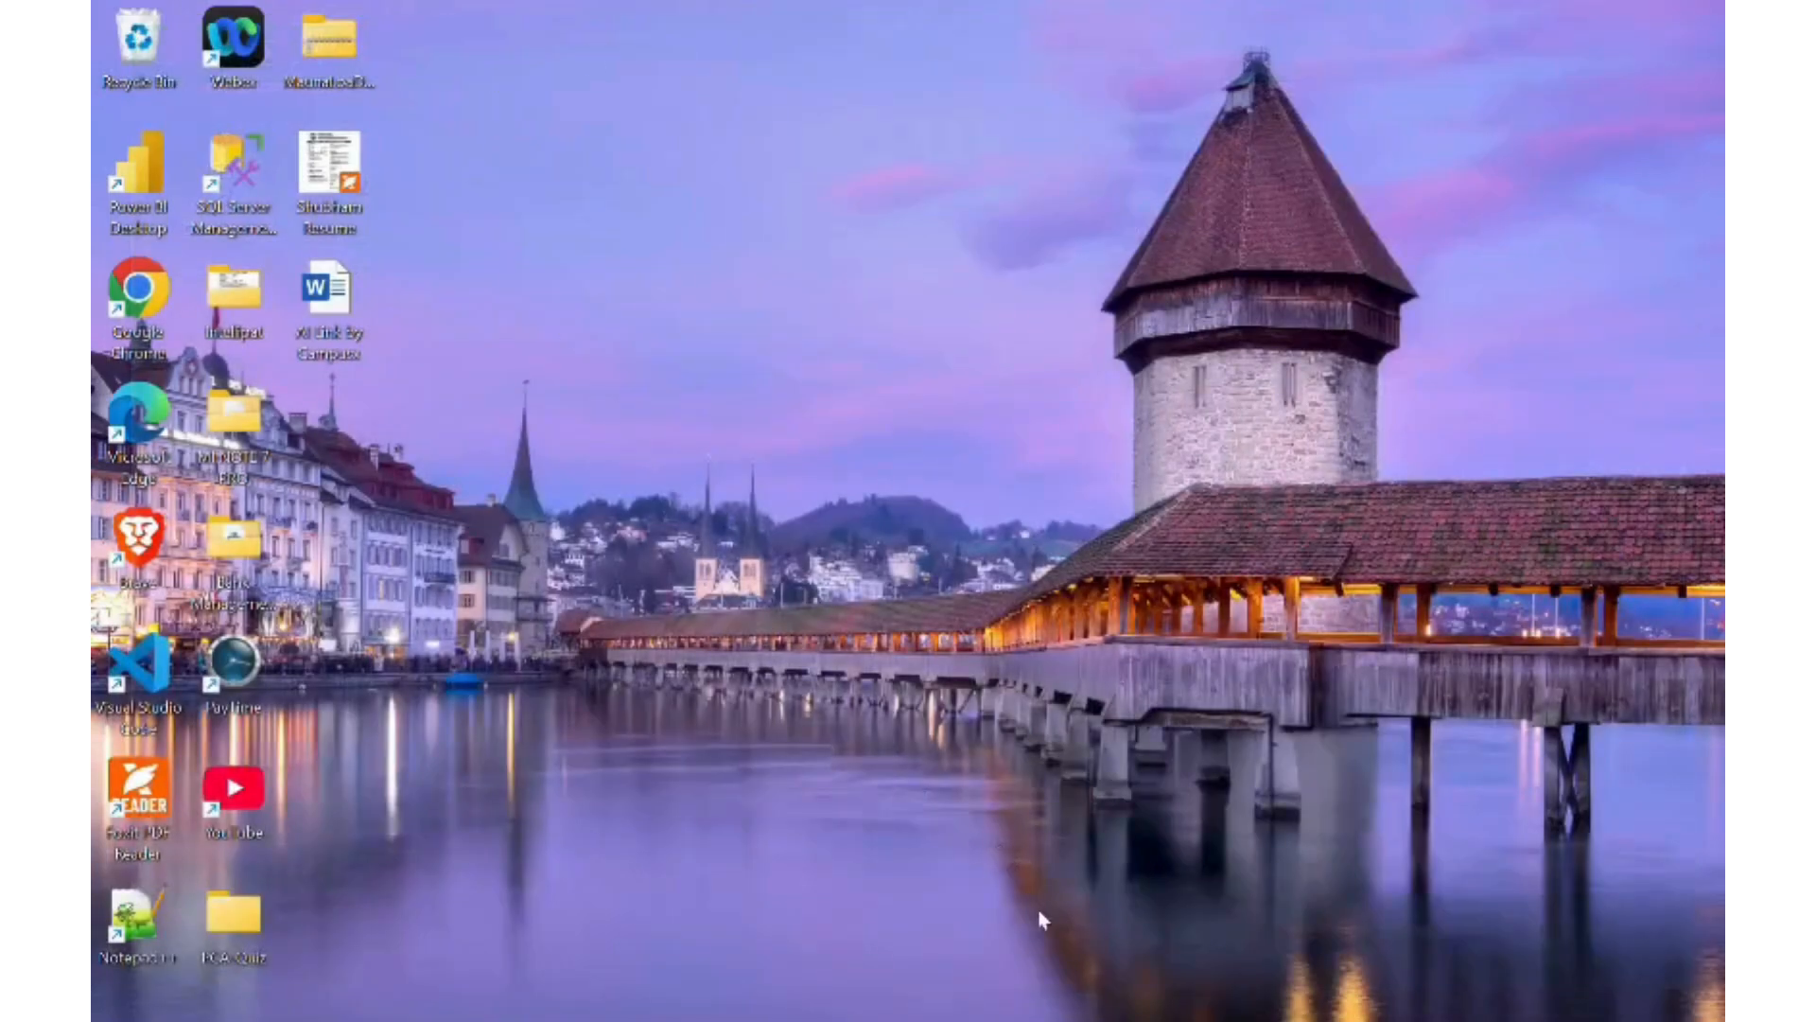
- In Master Import, choose Excel import and select E:\PayTime.xls as the file
key(super)
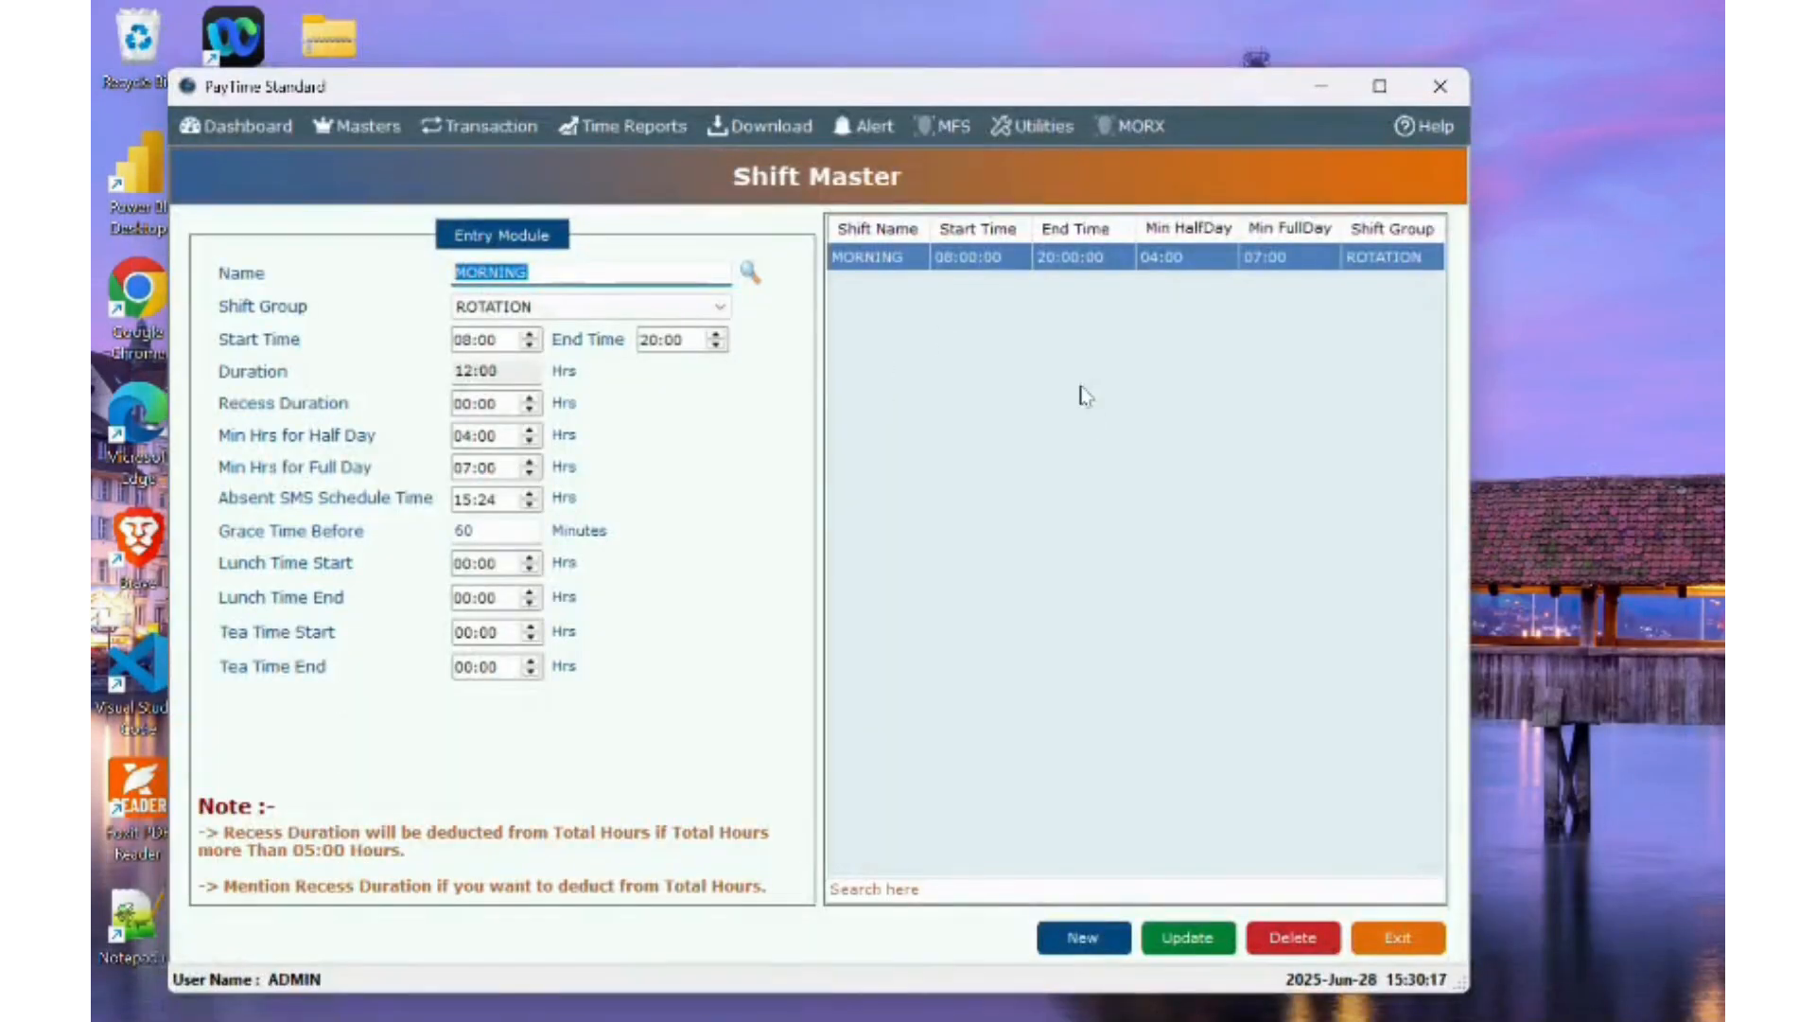
click(1041, 129)
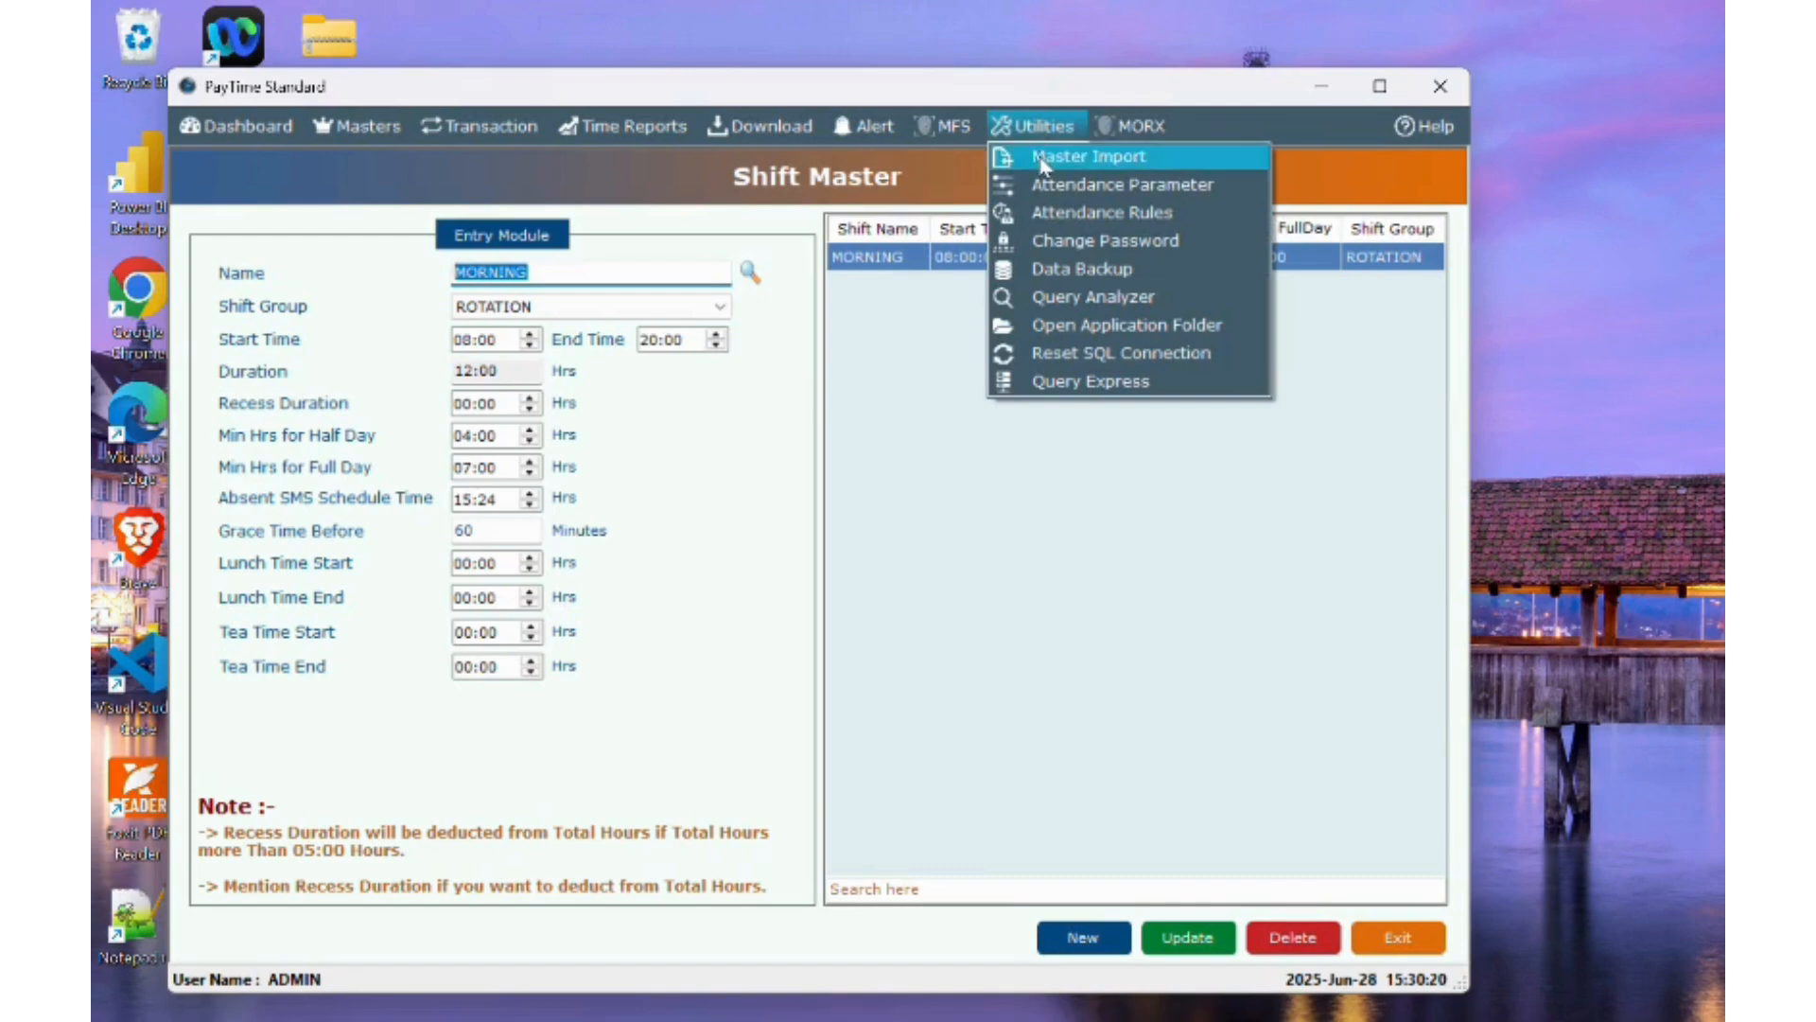
click(1040, 154)
click(316, 233)
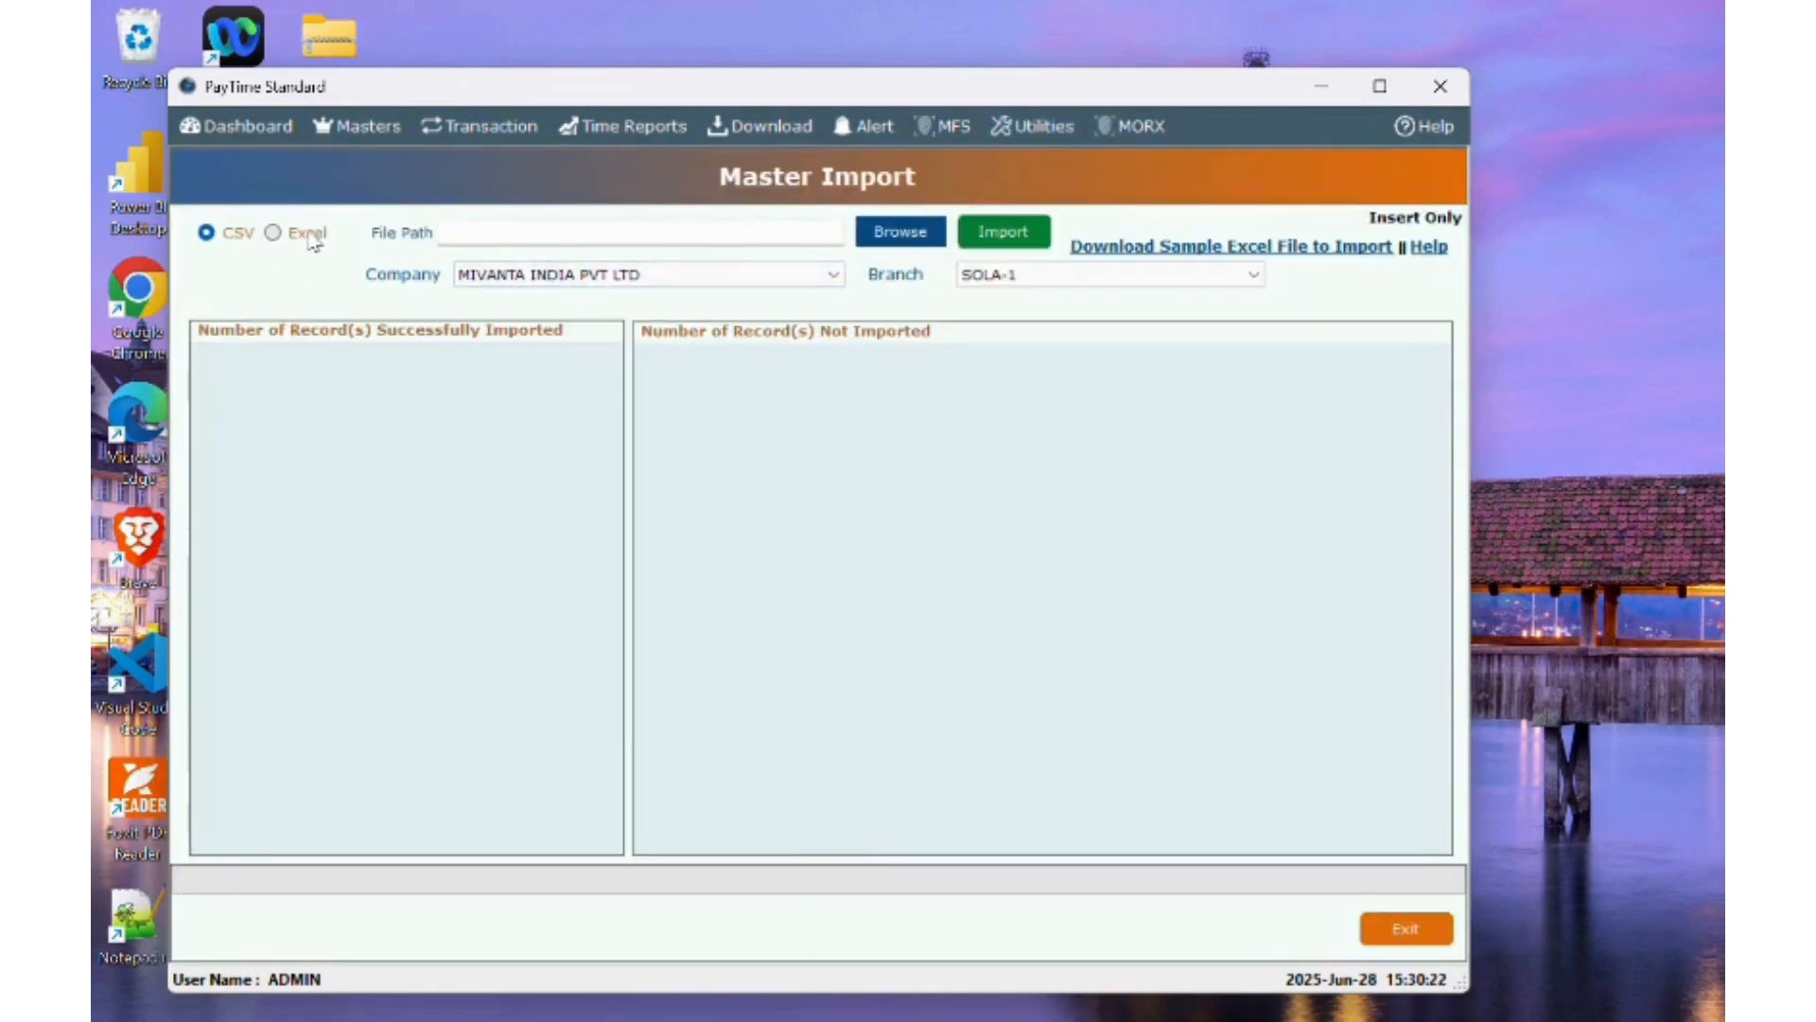
click(899, 233)
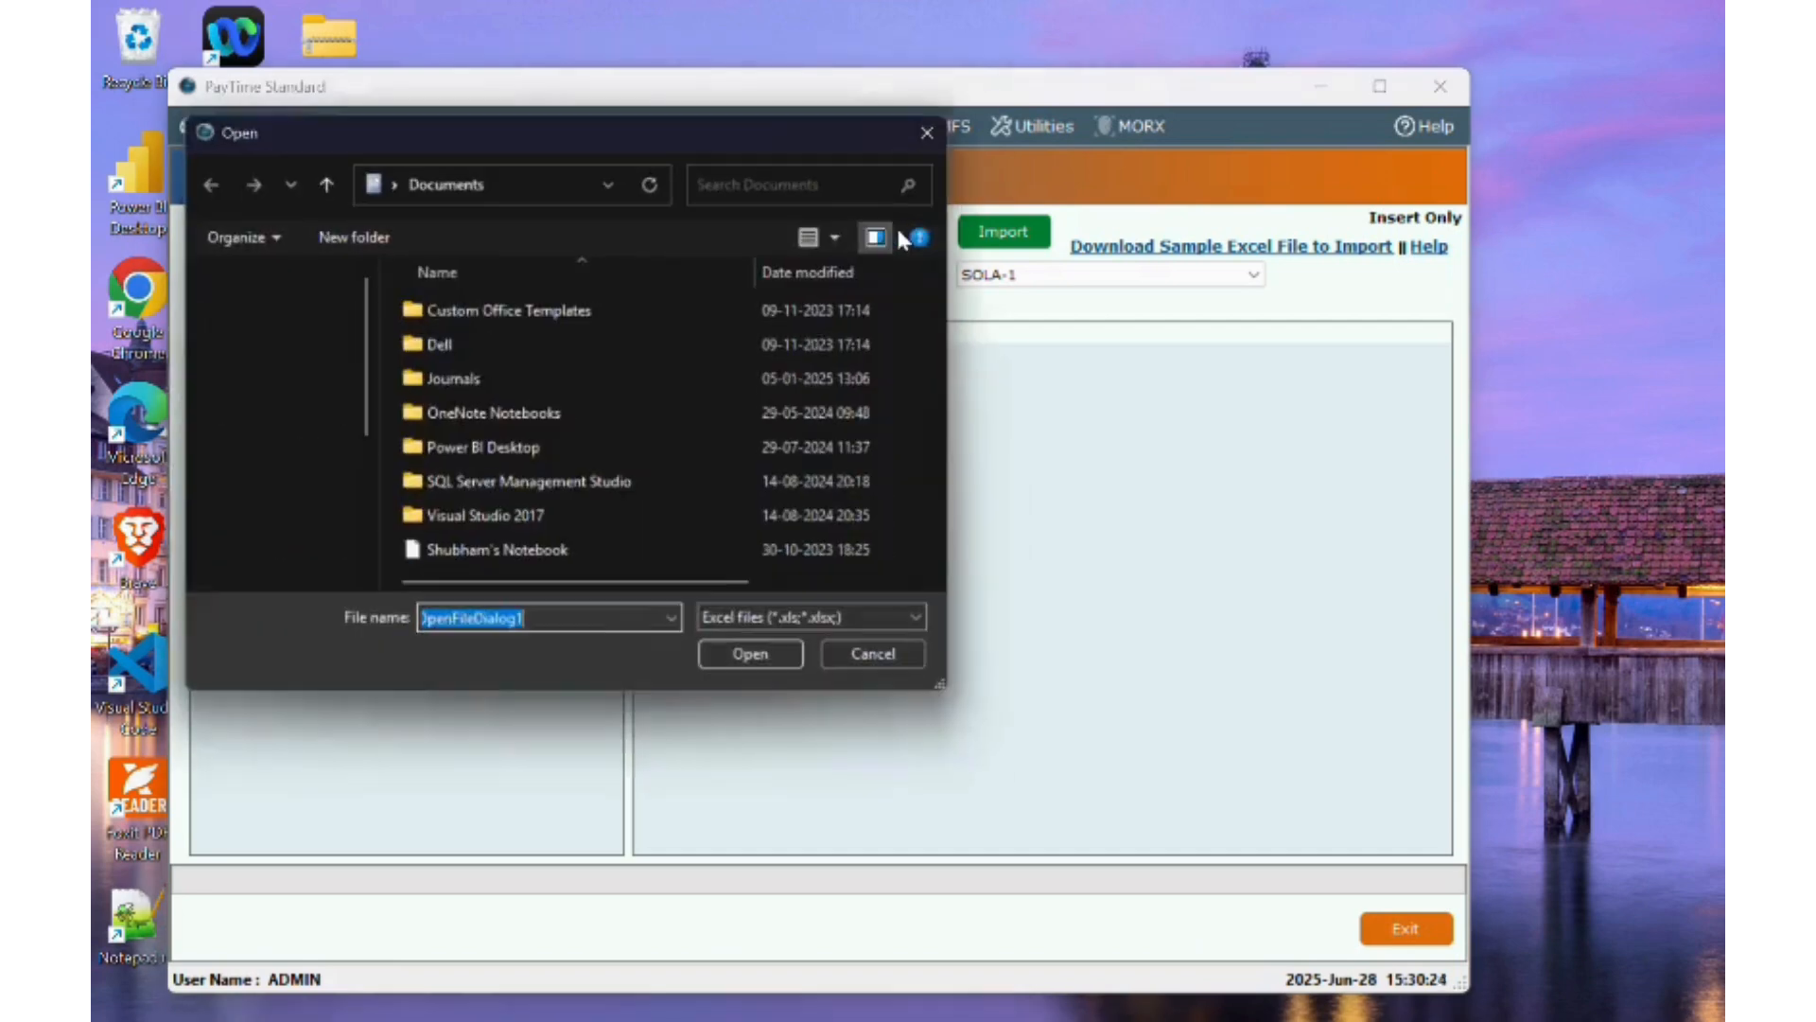
scroll(301, 489, down, 3)
click(301, 489)
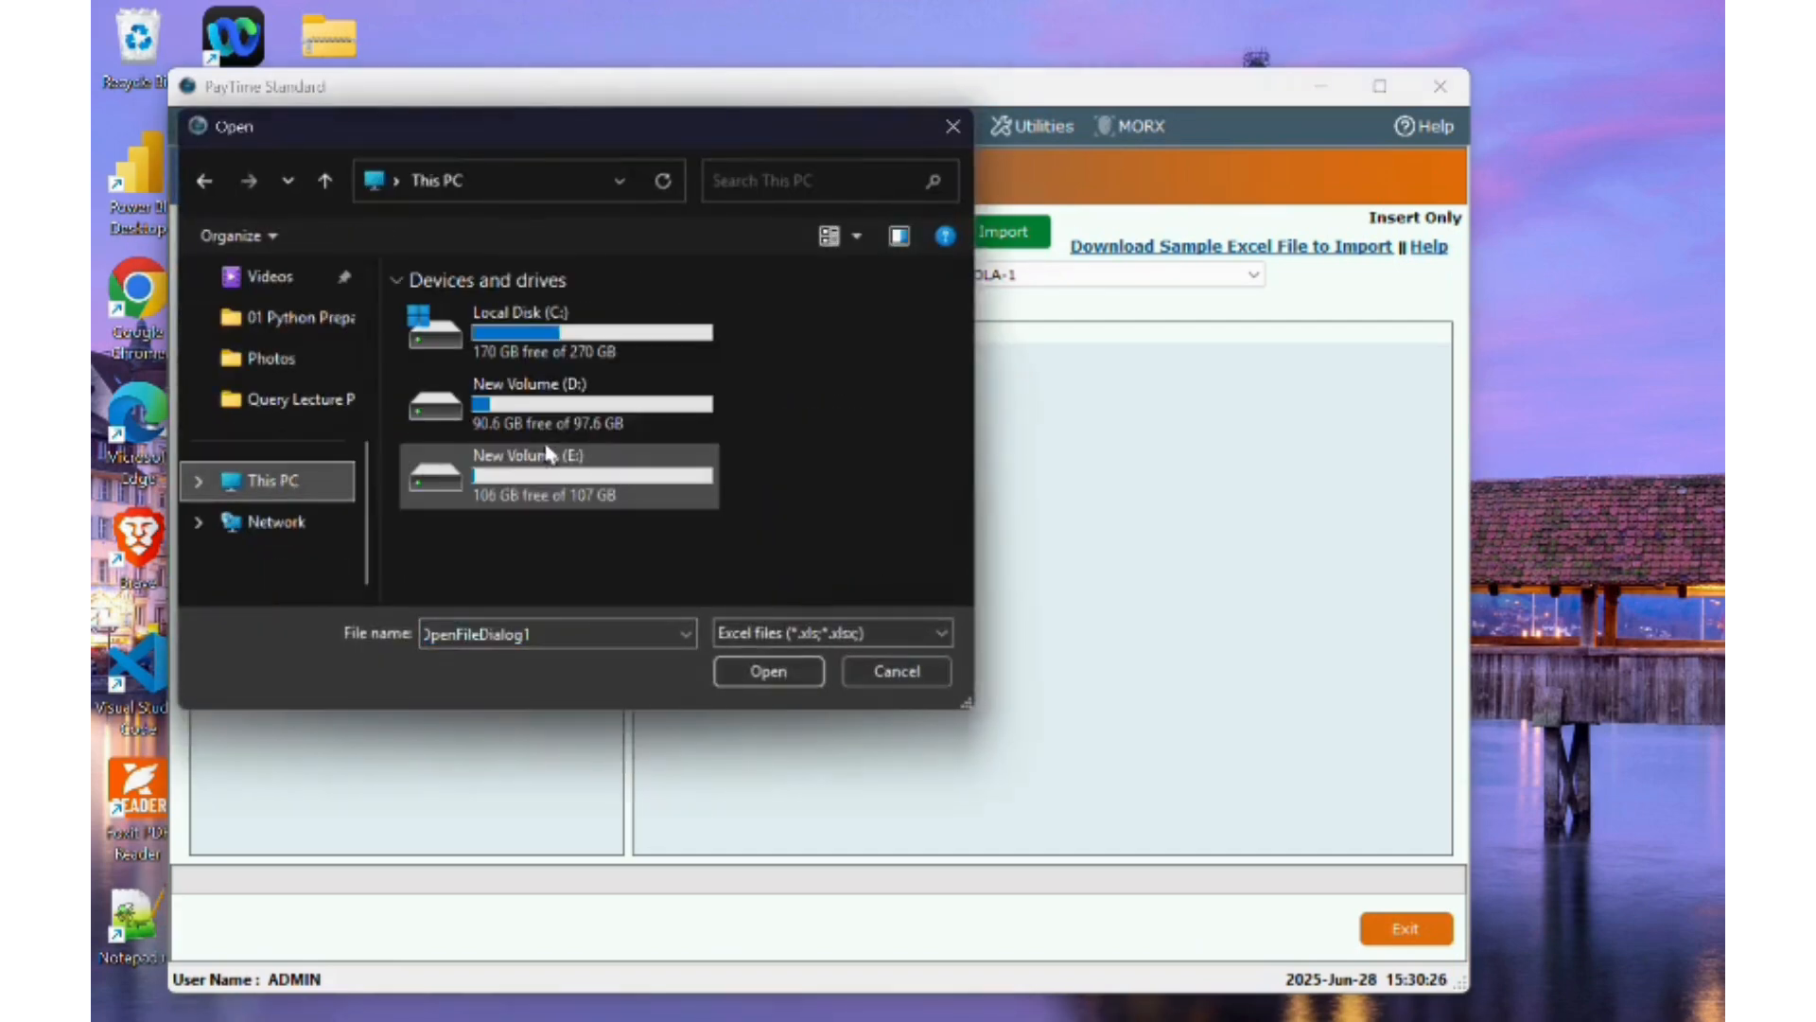
double_click(492, 462)
click(452, 350)
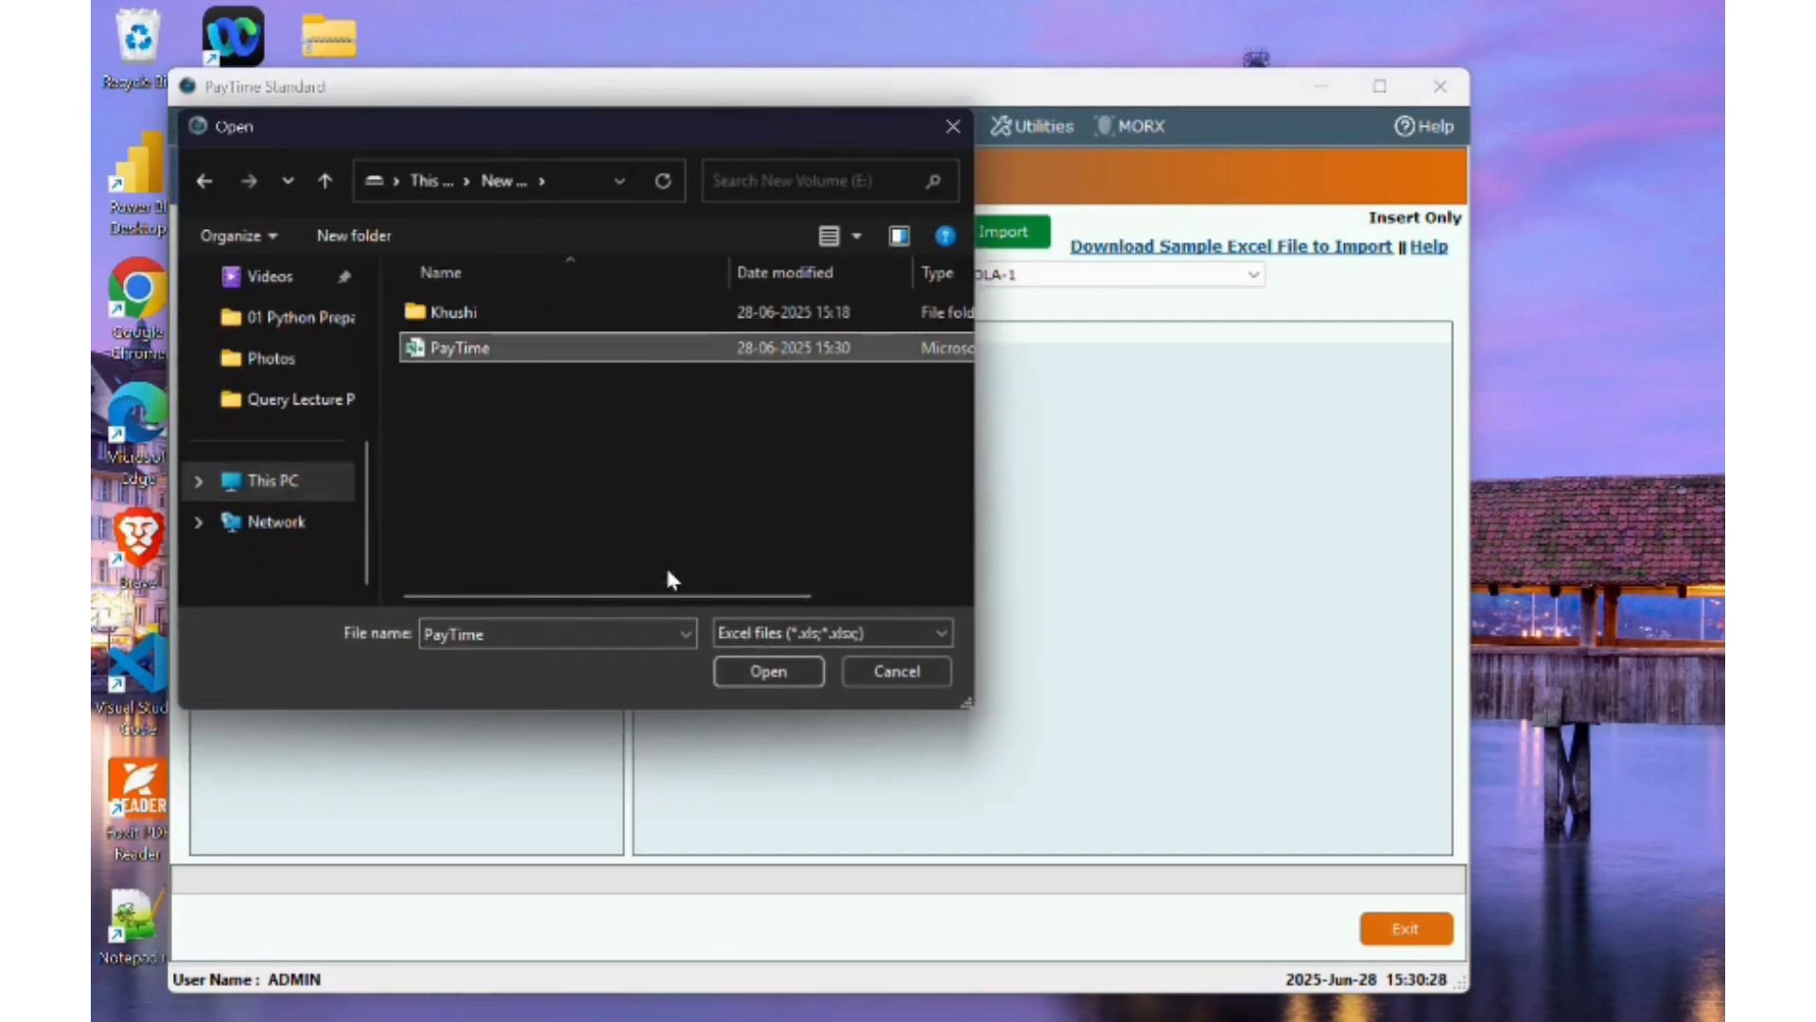
click(741, 678)
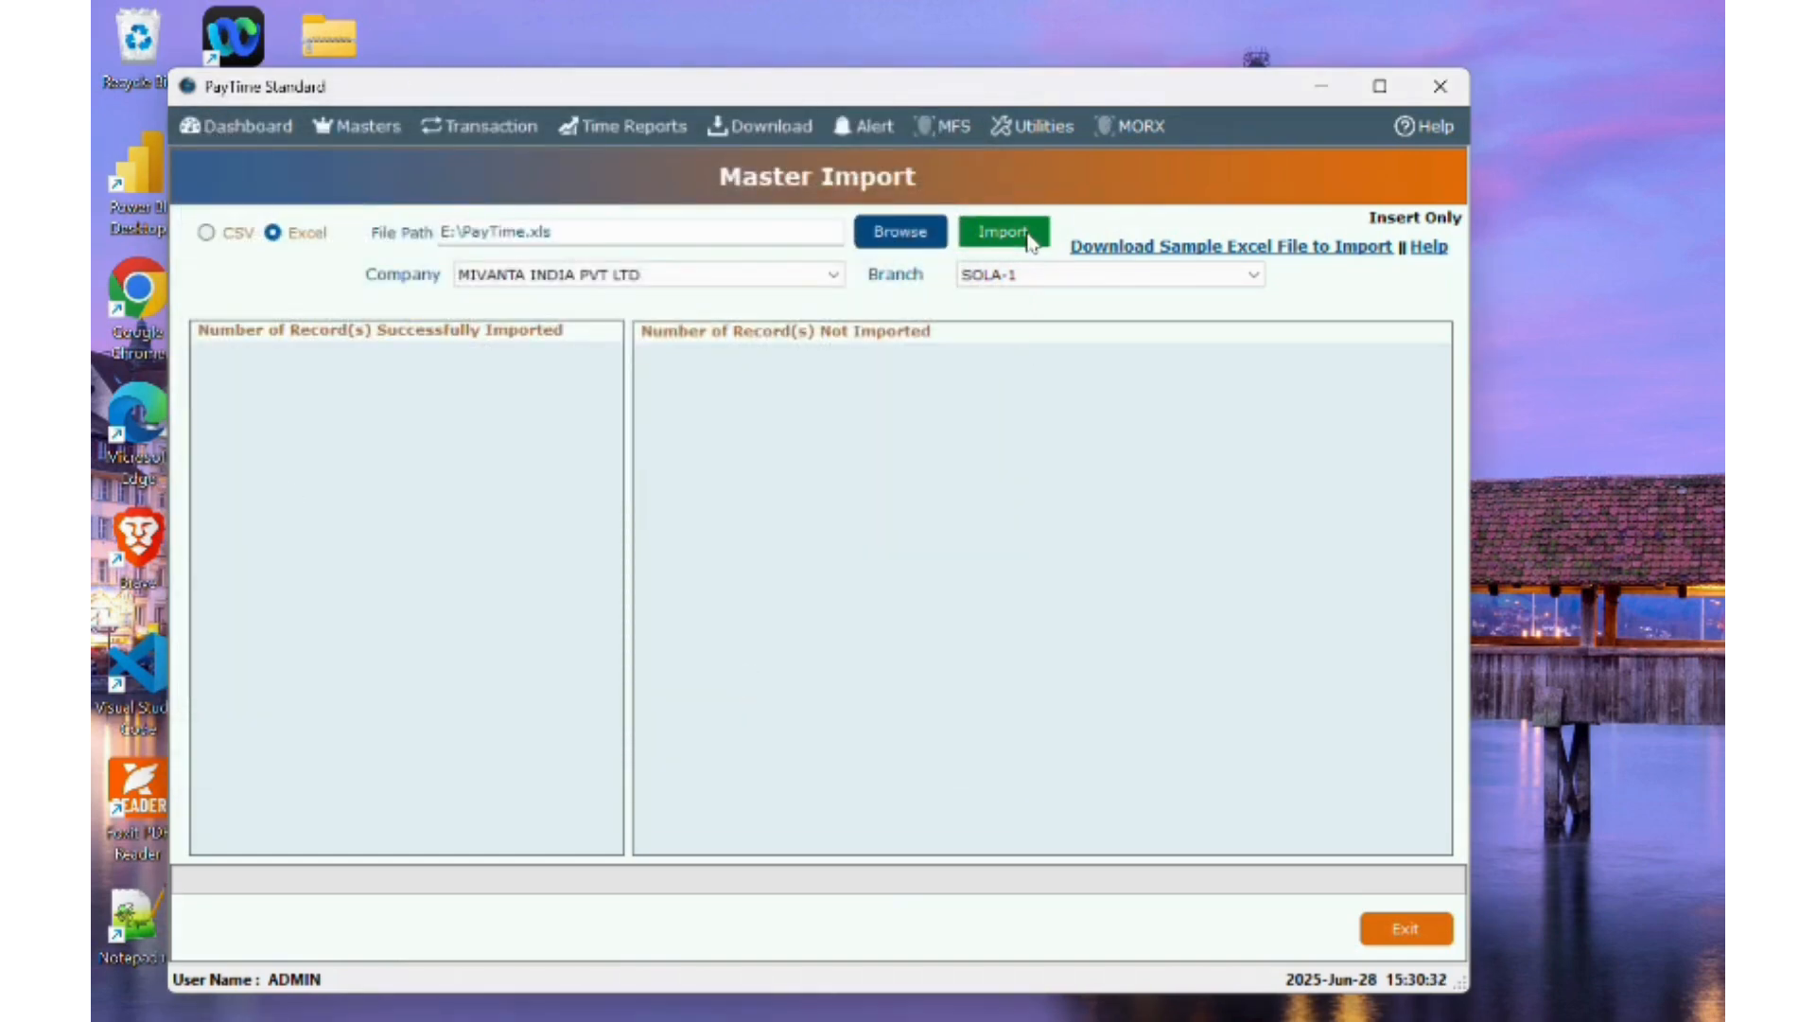
- Import the MI002 record, review the not-imported list, and open Employee Master to verify
click(1031, 243)
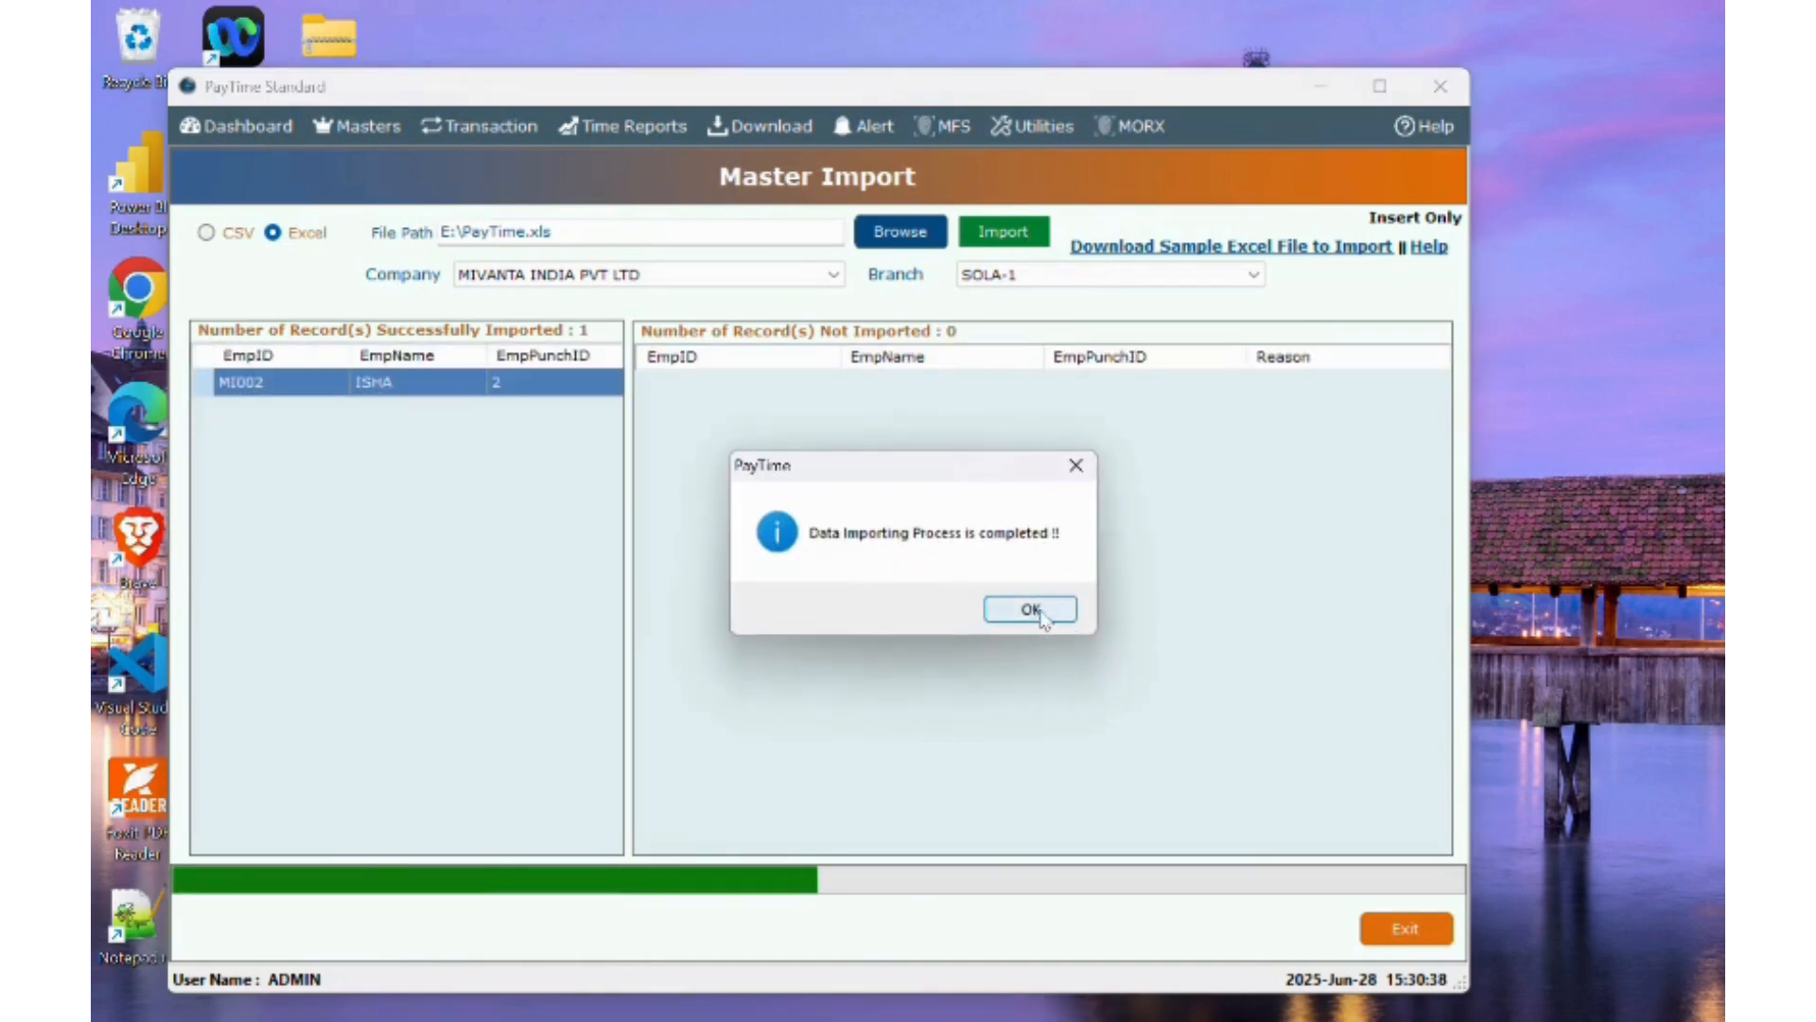
click(1031, 610)
click(1381, 88)
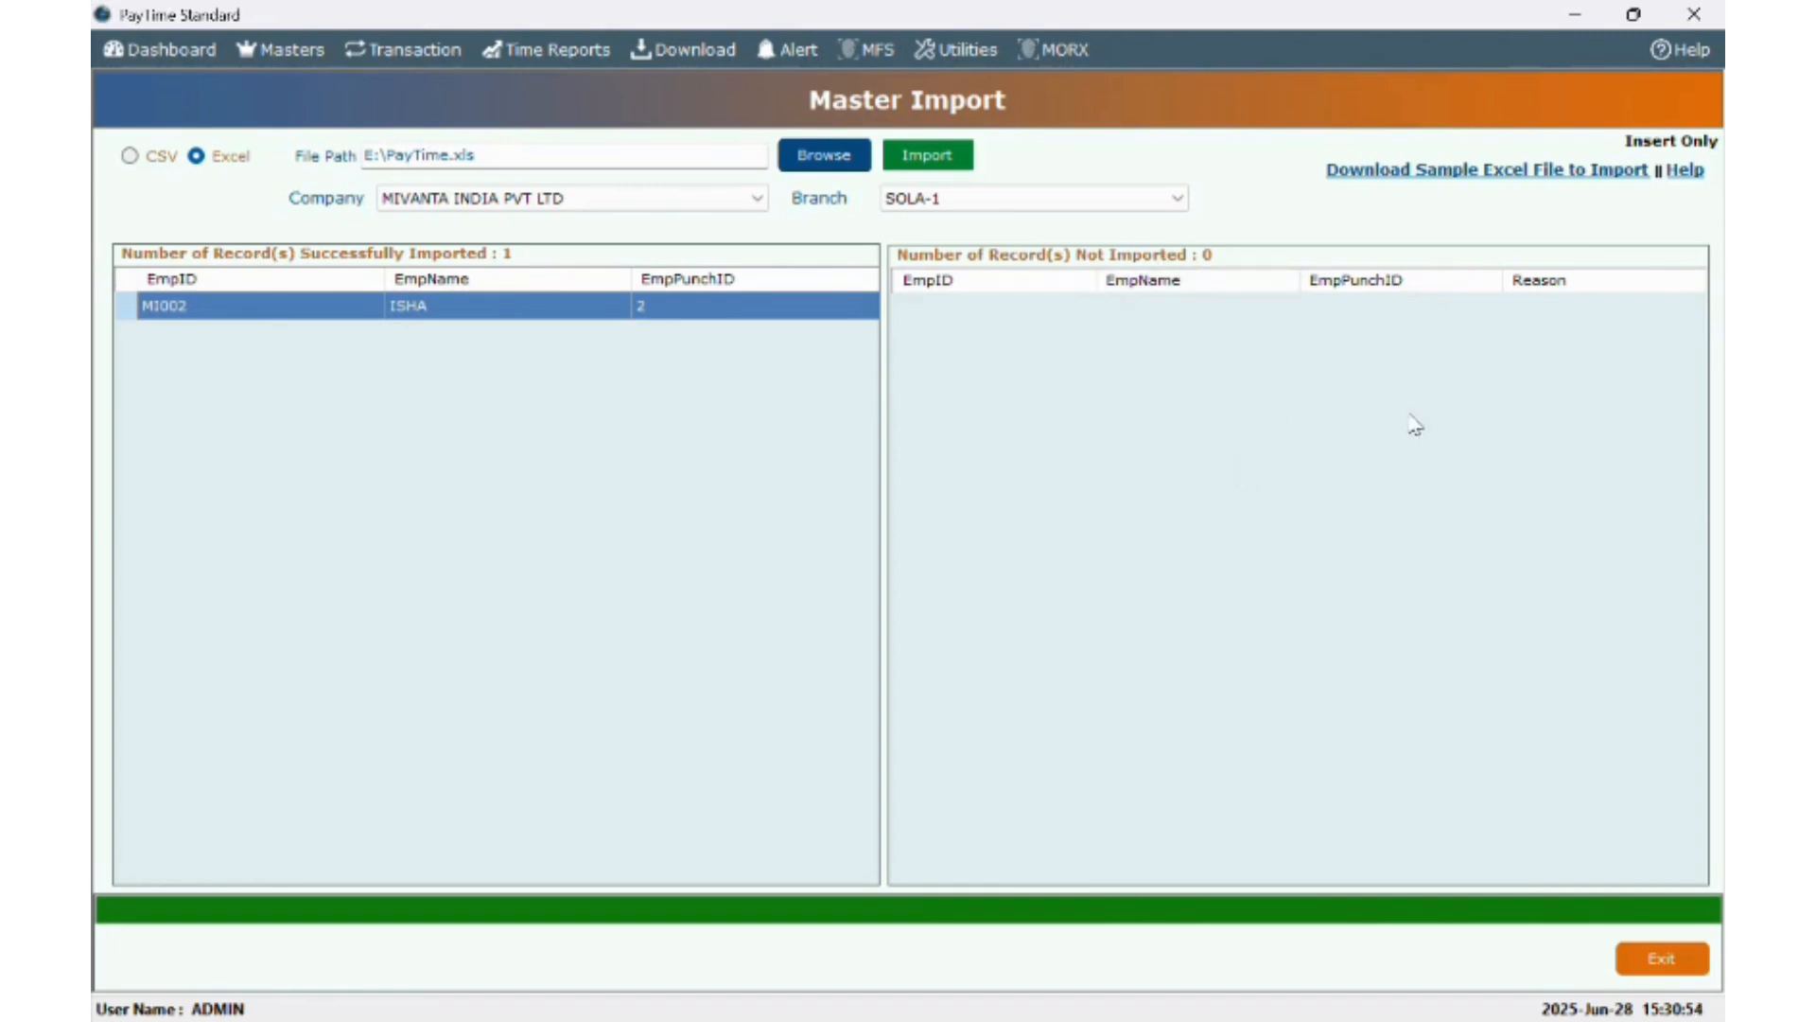
drag(1502, 284, 1414, 305)
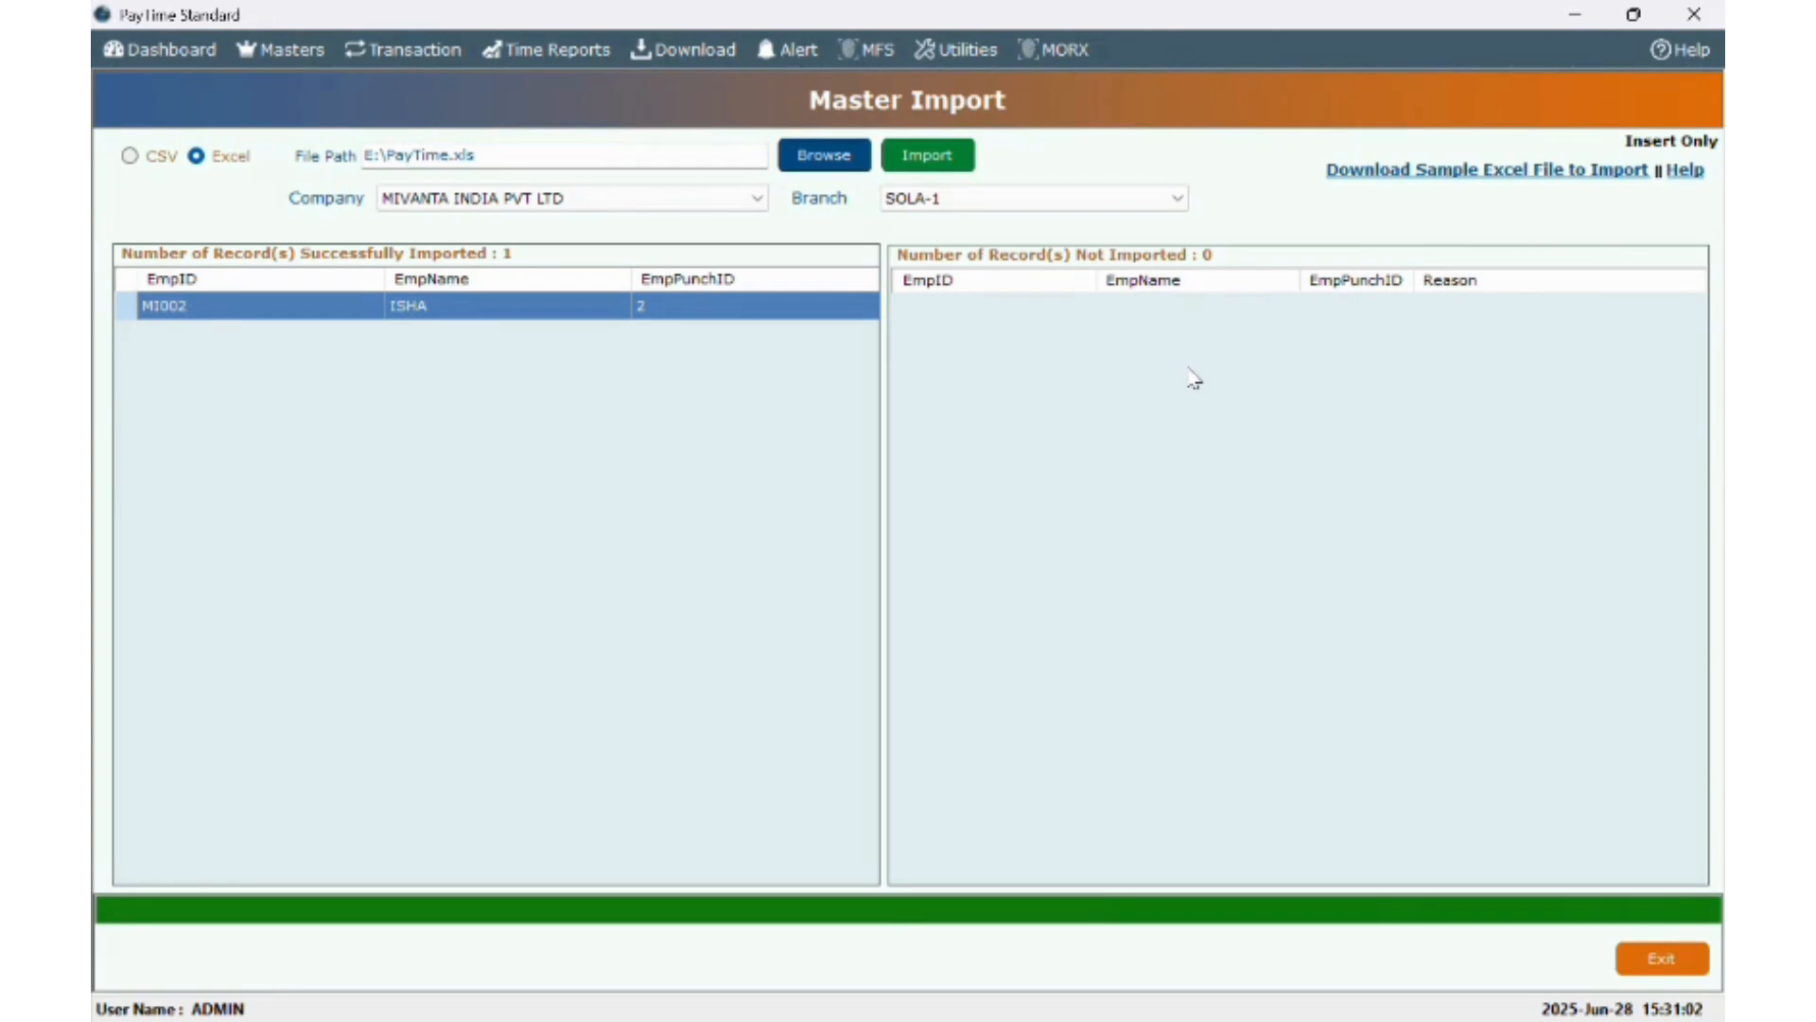
click(293, 55)
click(314, 250)
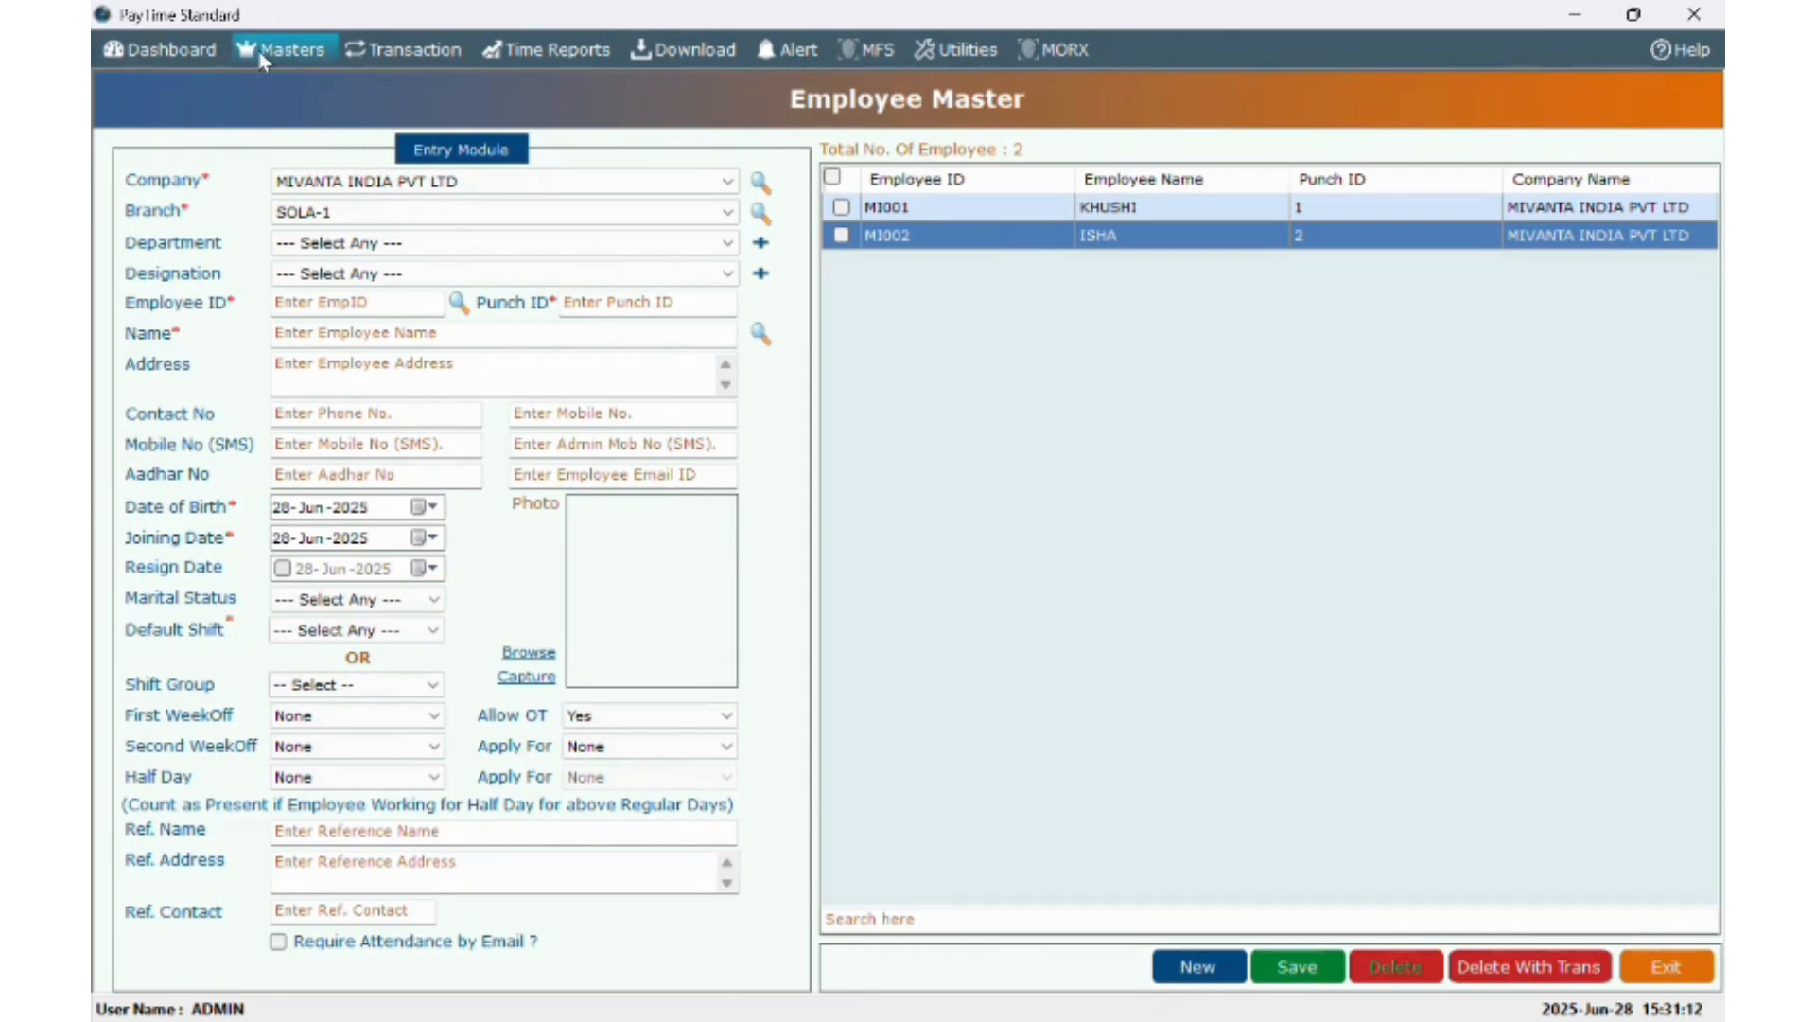
- Visit Update Employee Master, then open the empty Holiday Master form
click(283, 49)
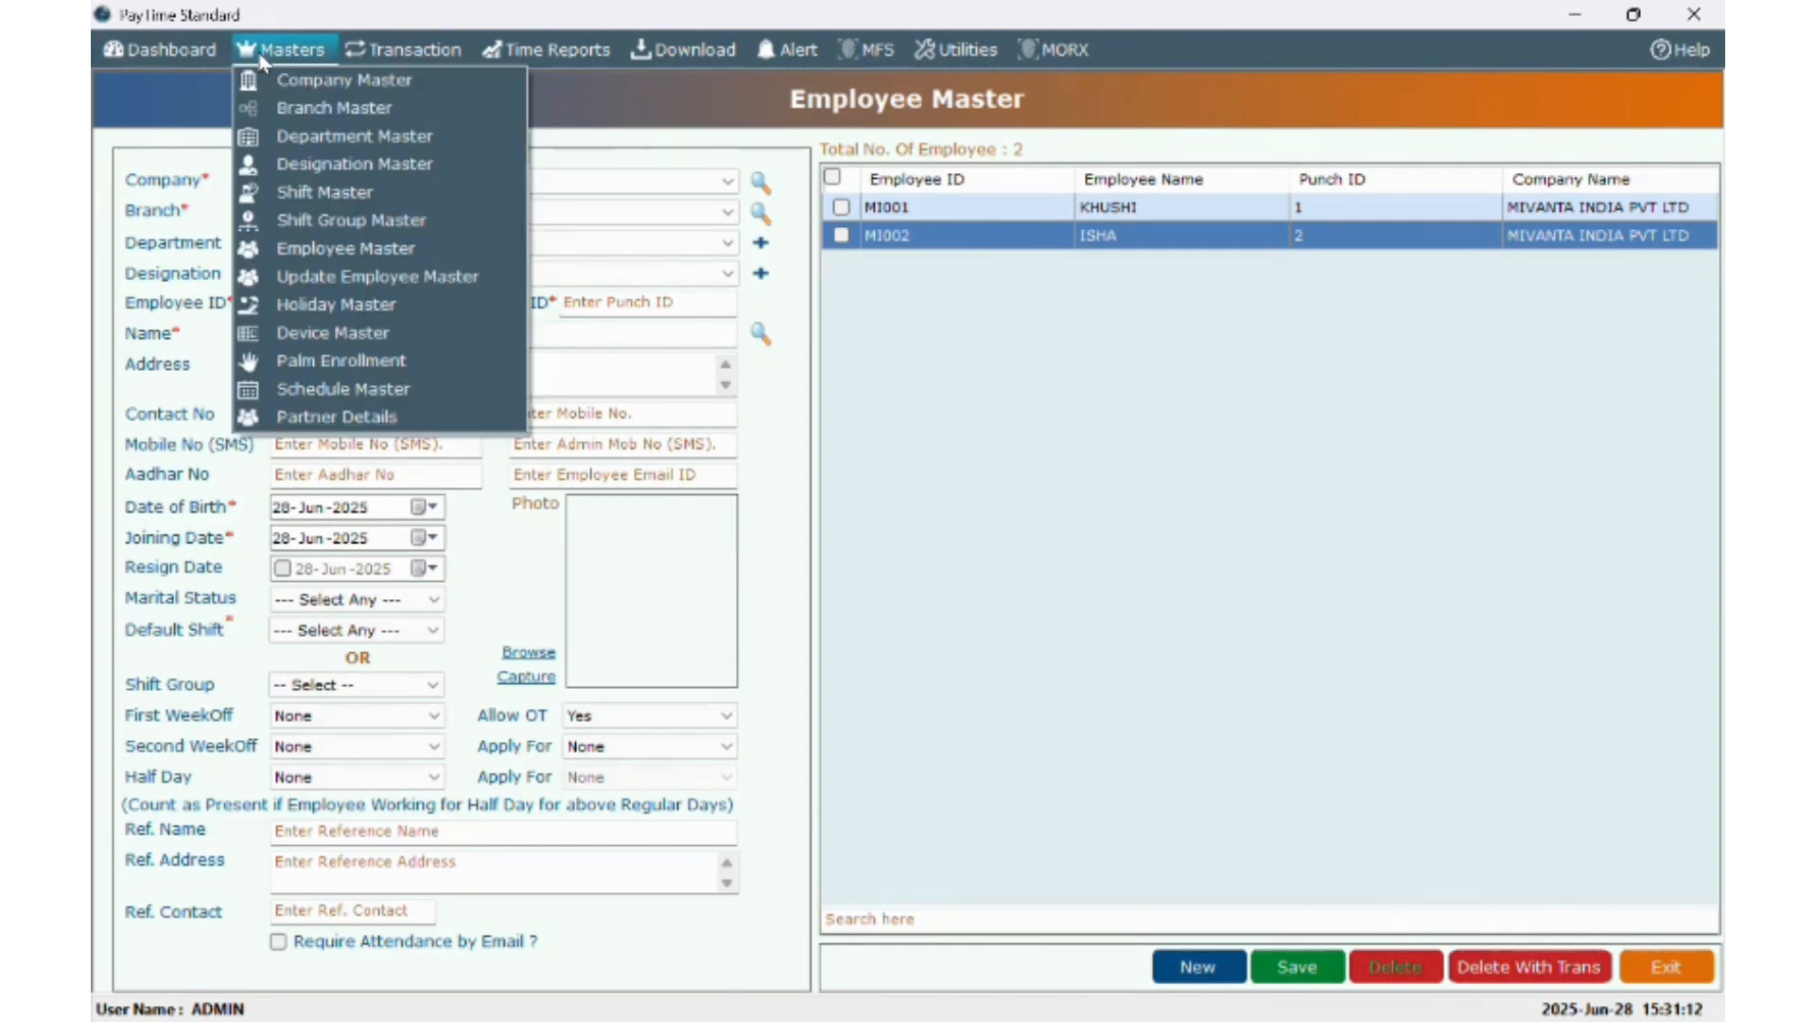
click(358, 276)
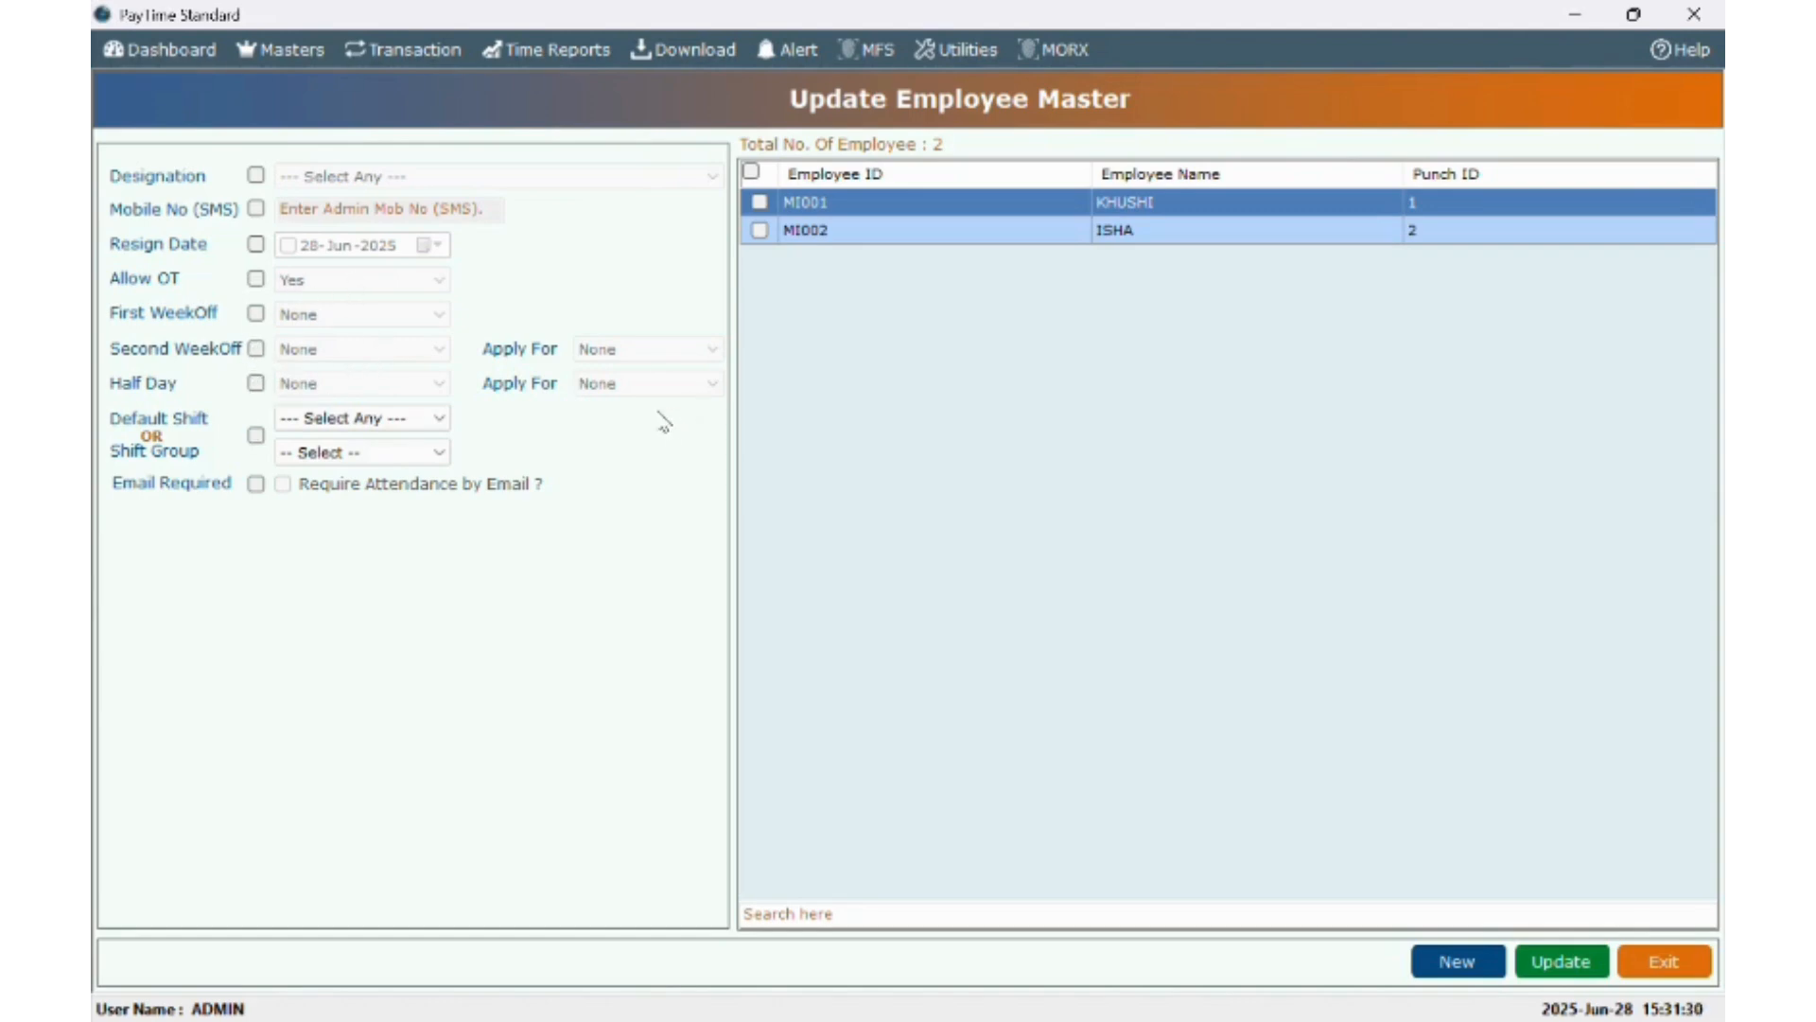
click(313, 53)
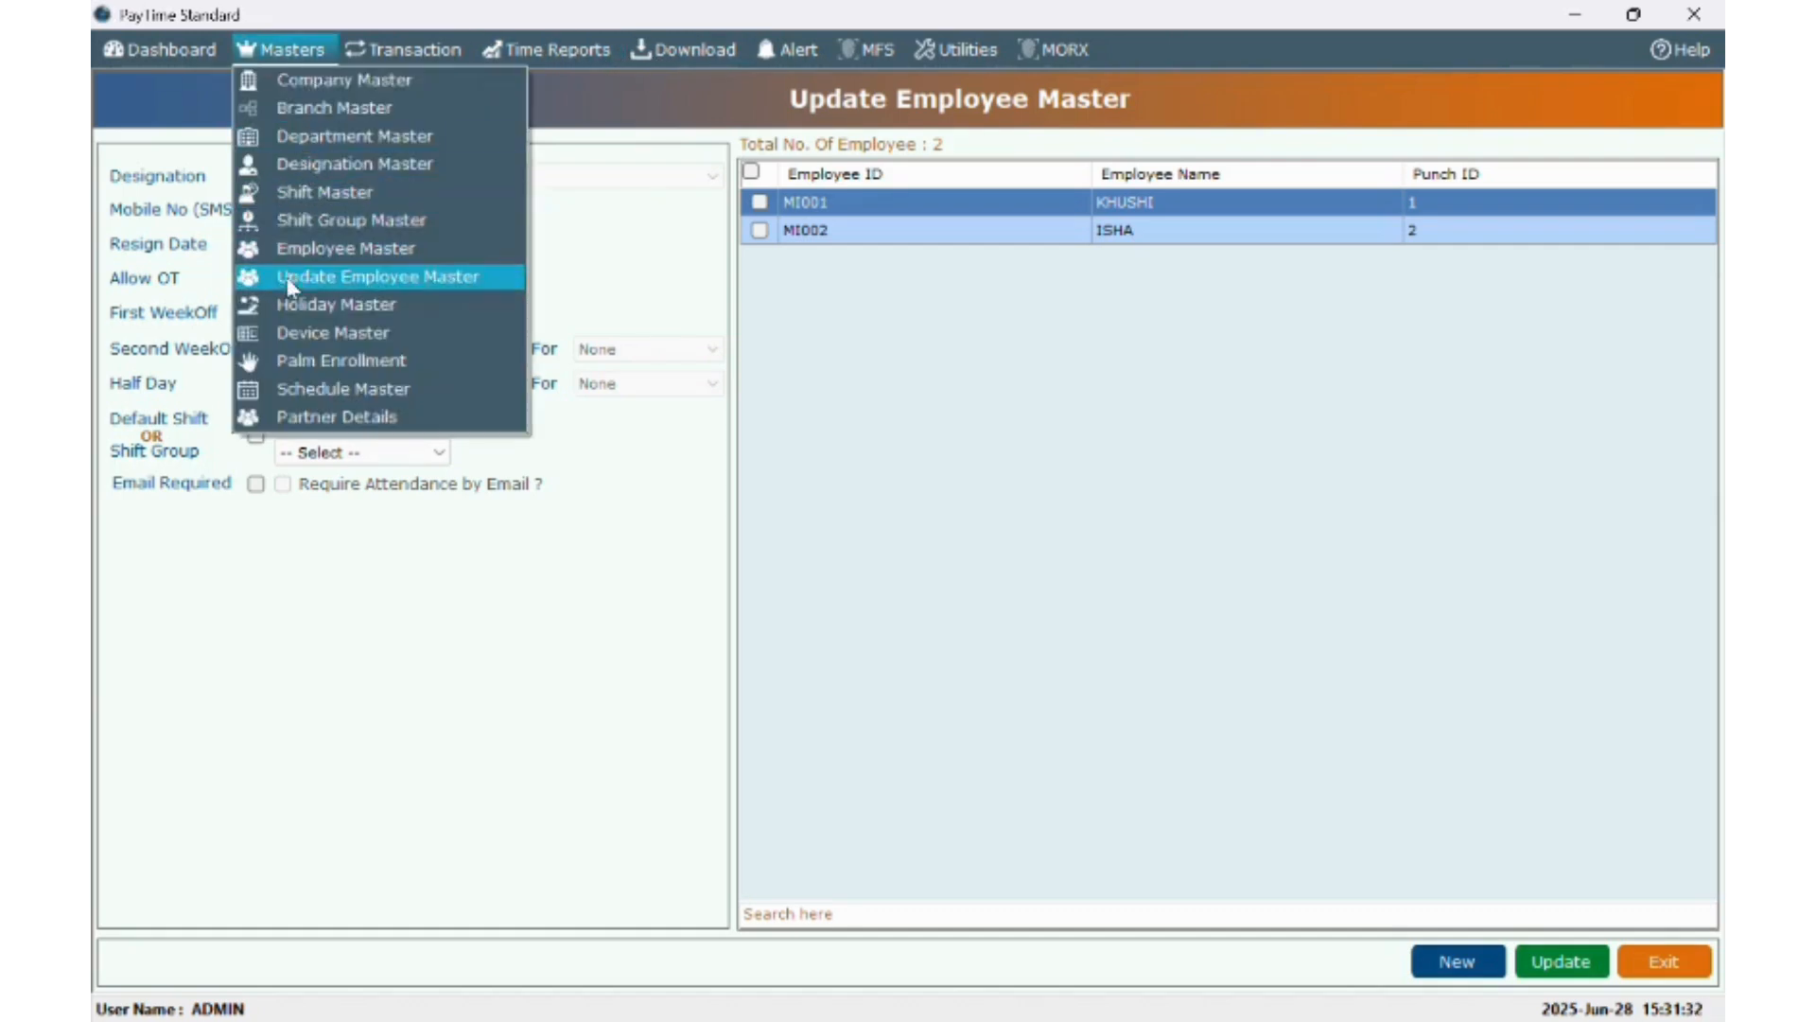
click(292, 308)
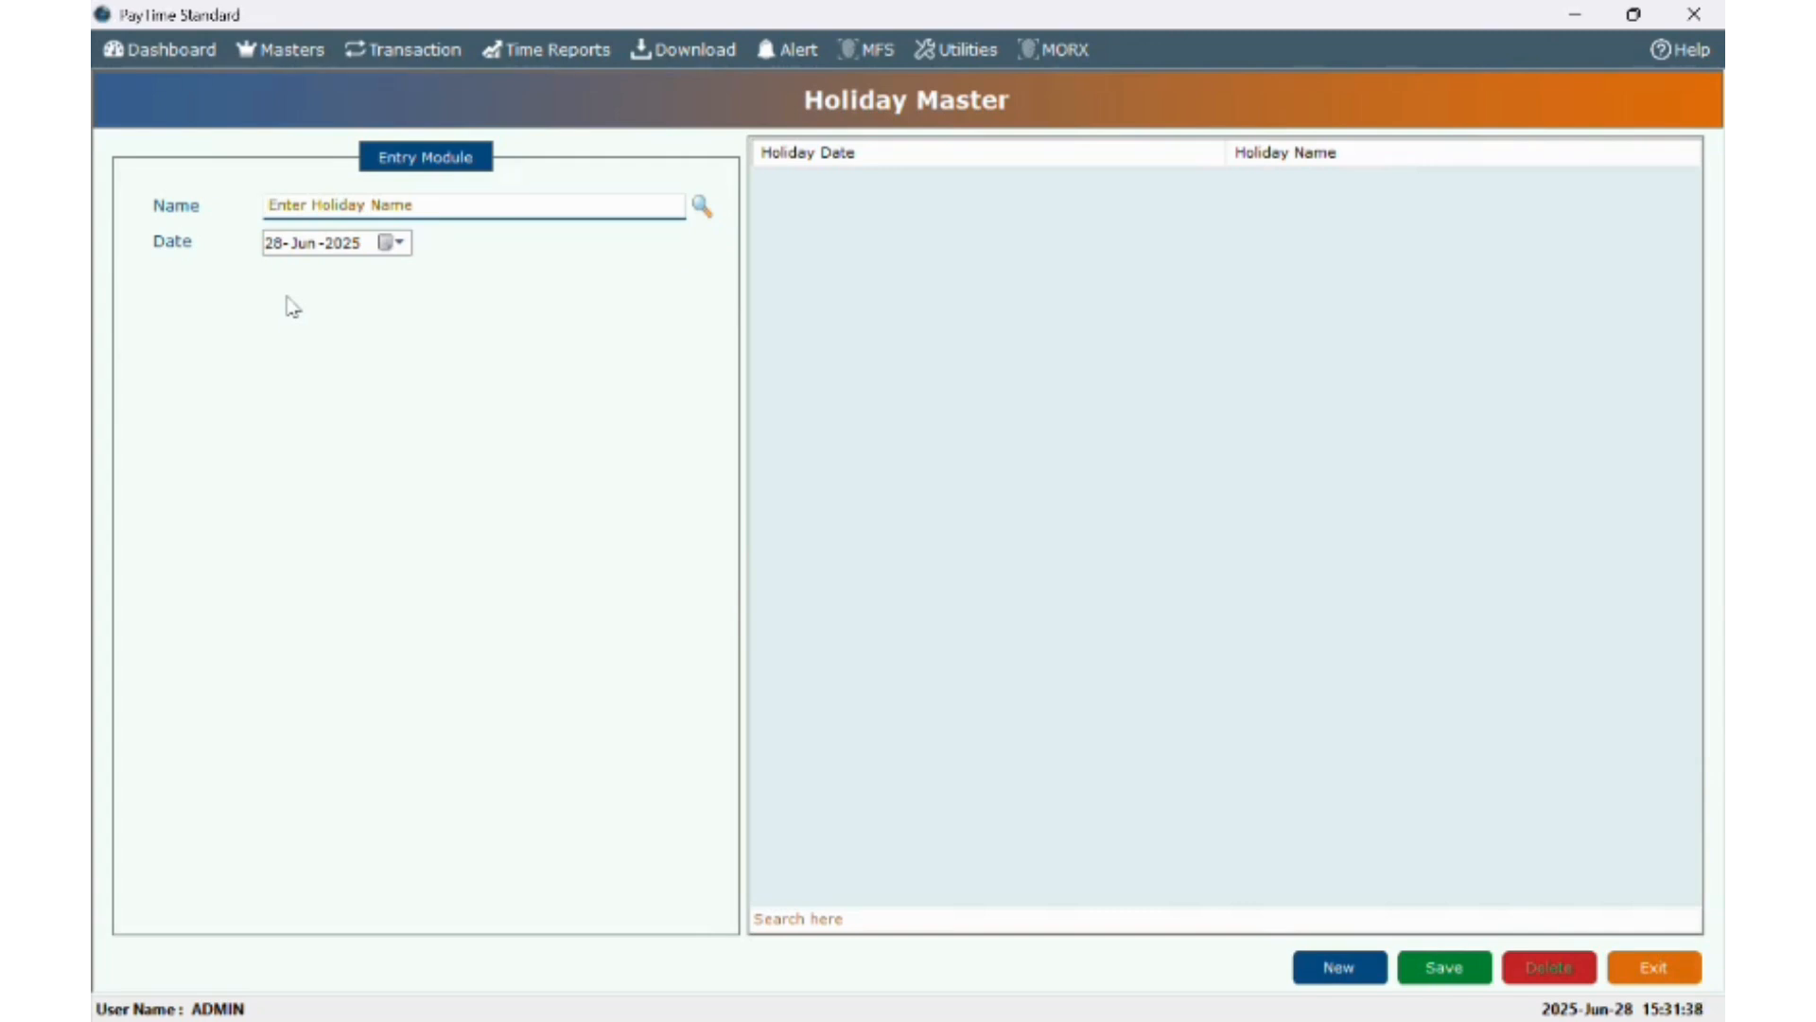
- Add the holiday JANMASHTMI dated 16-Aug-2025 and save it
text(JANMASGH)
key(BackSpace)
key(BackSpace)
text(HTMI)
click(278, 253)
text(16)
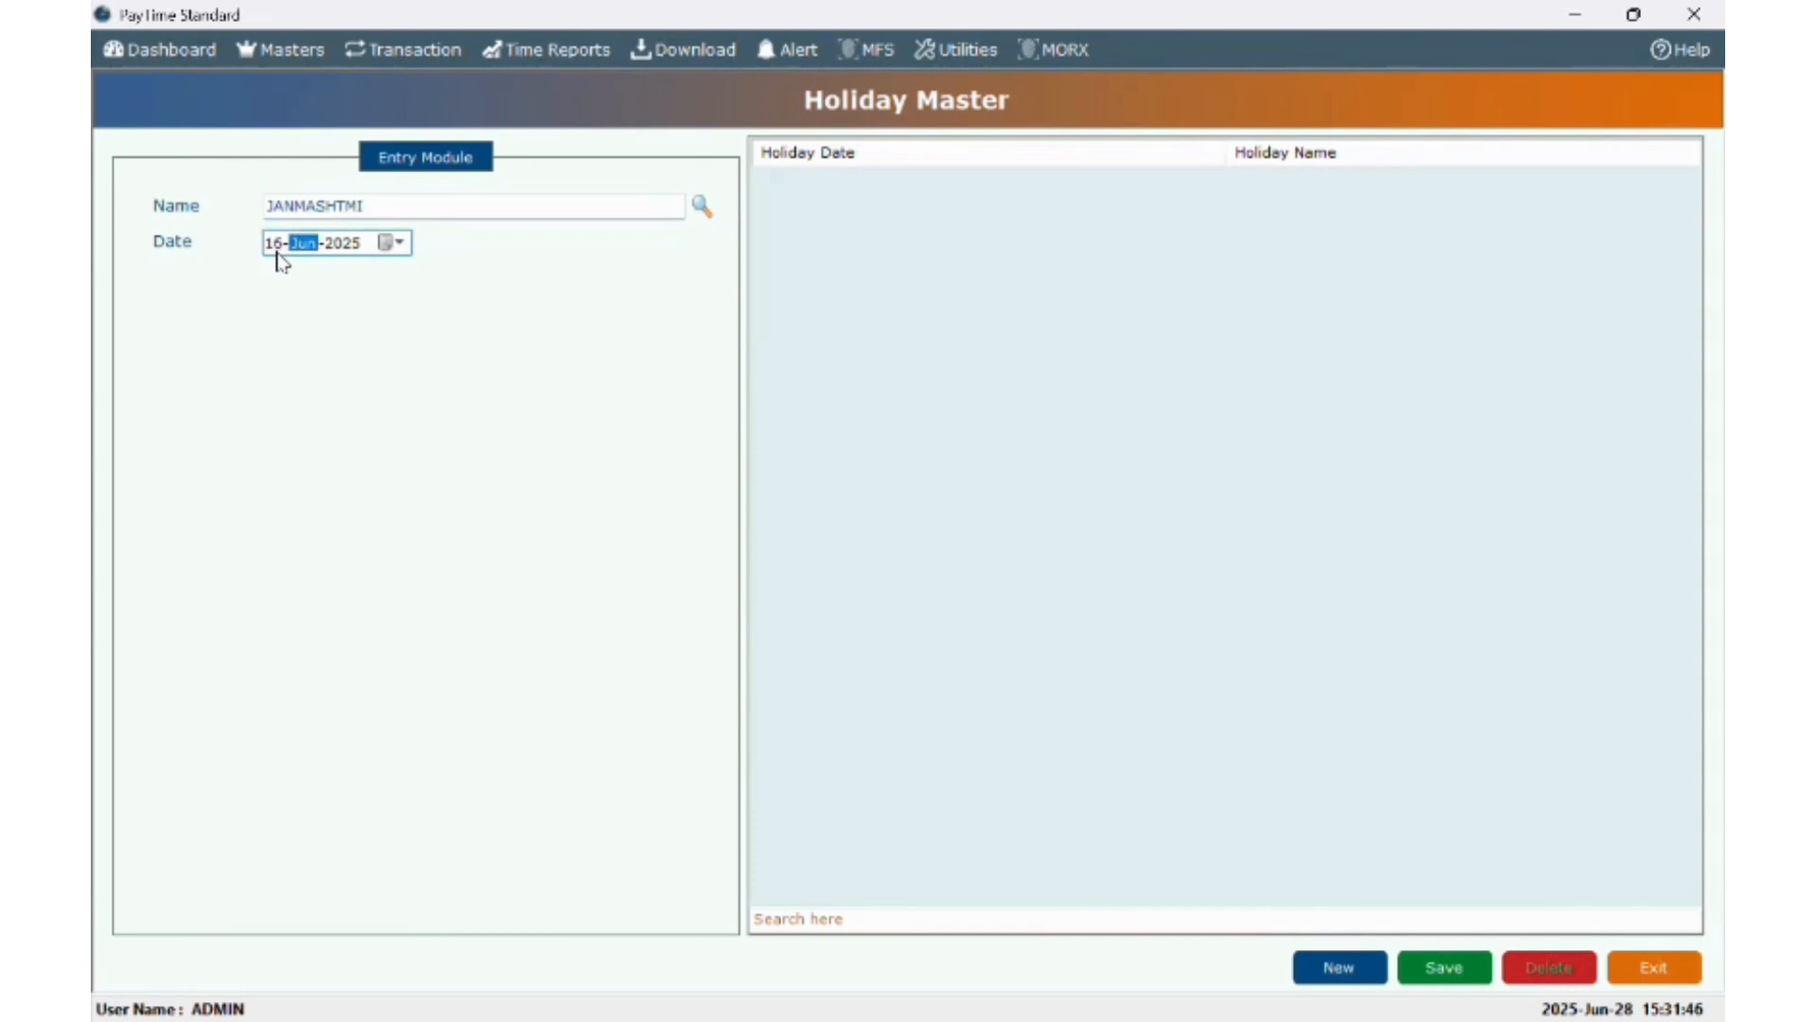
key(Up)
key(Up)
click(1423, 964)
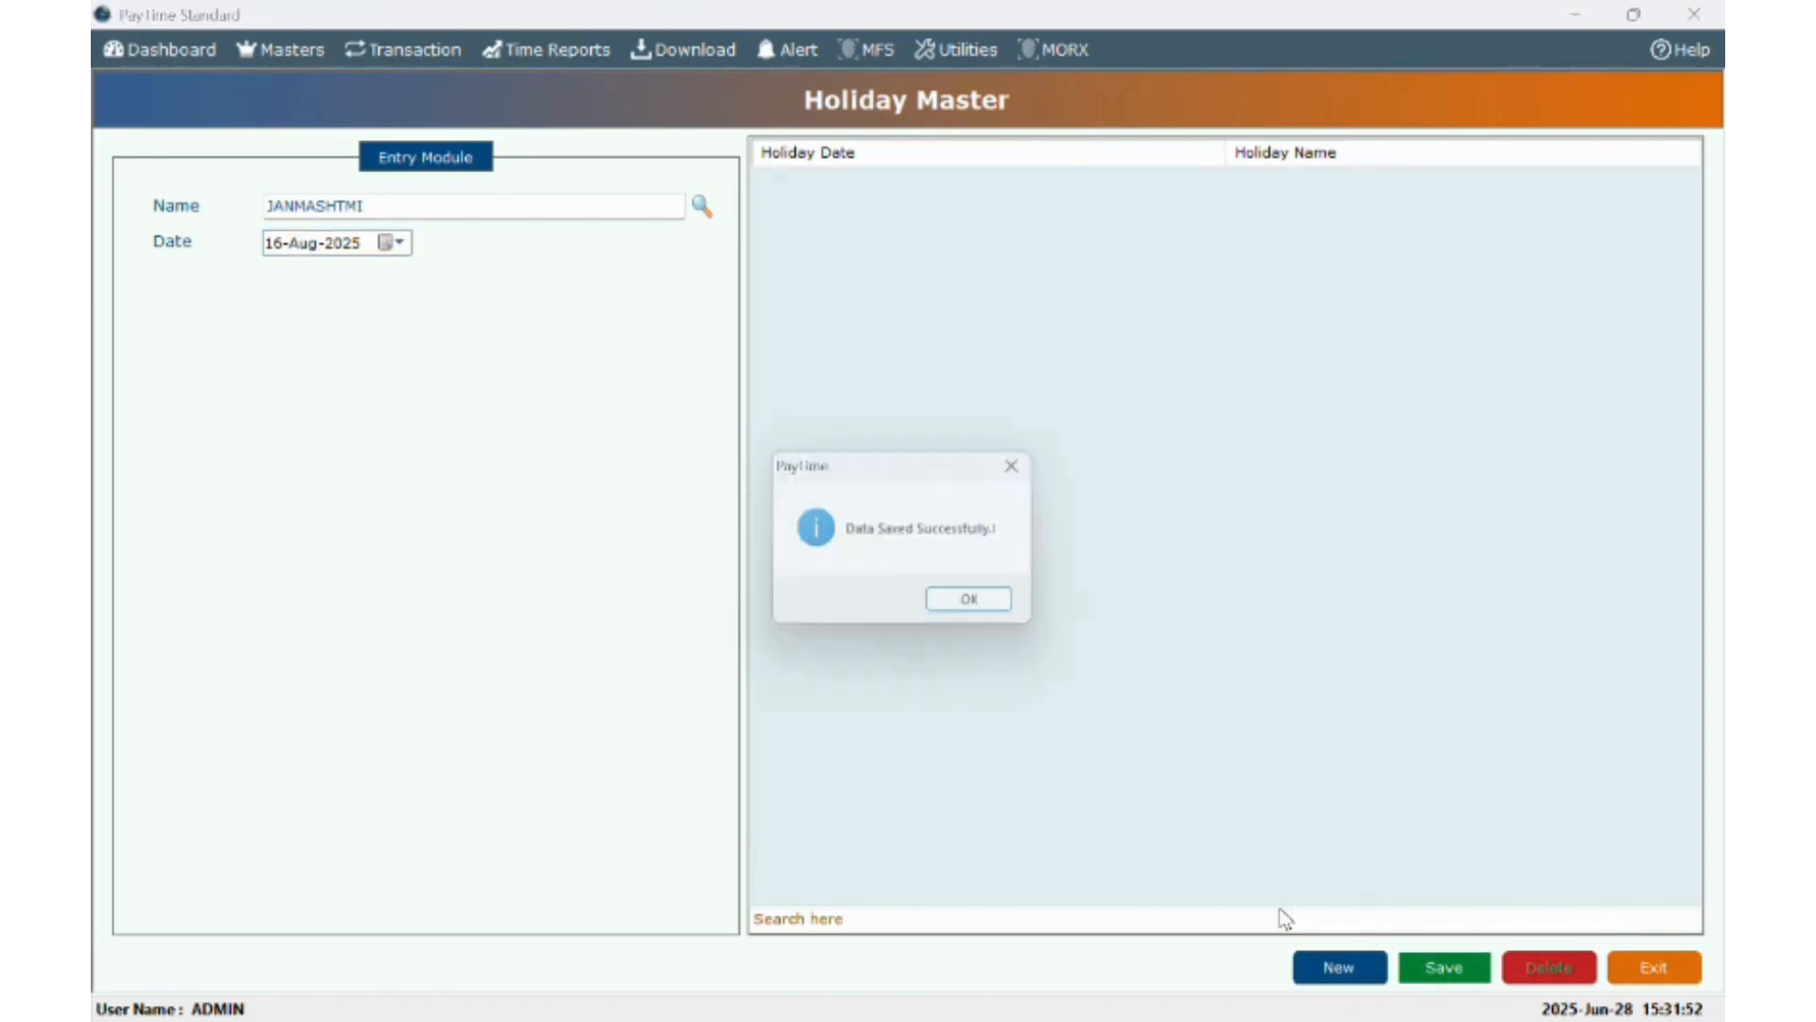
click(981, 607)
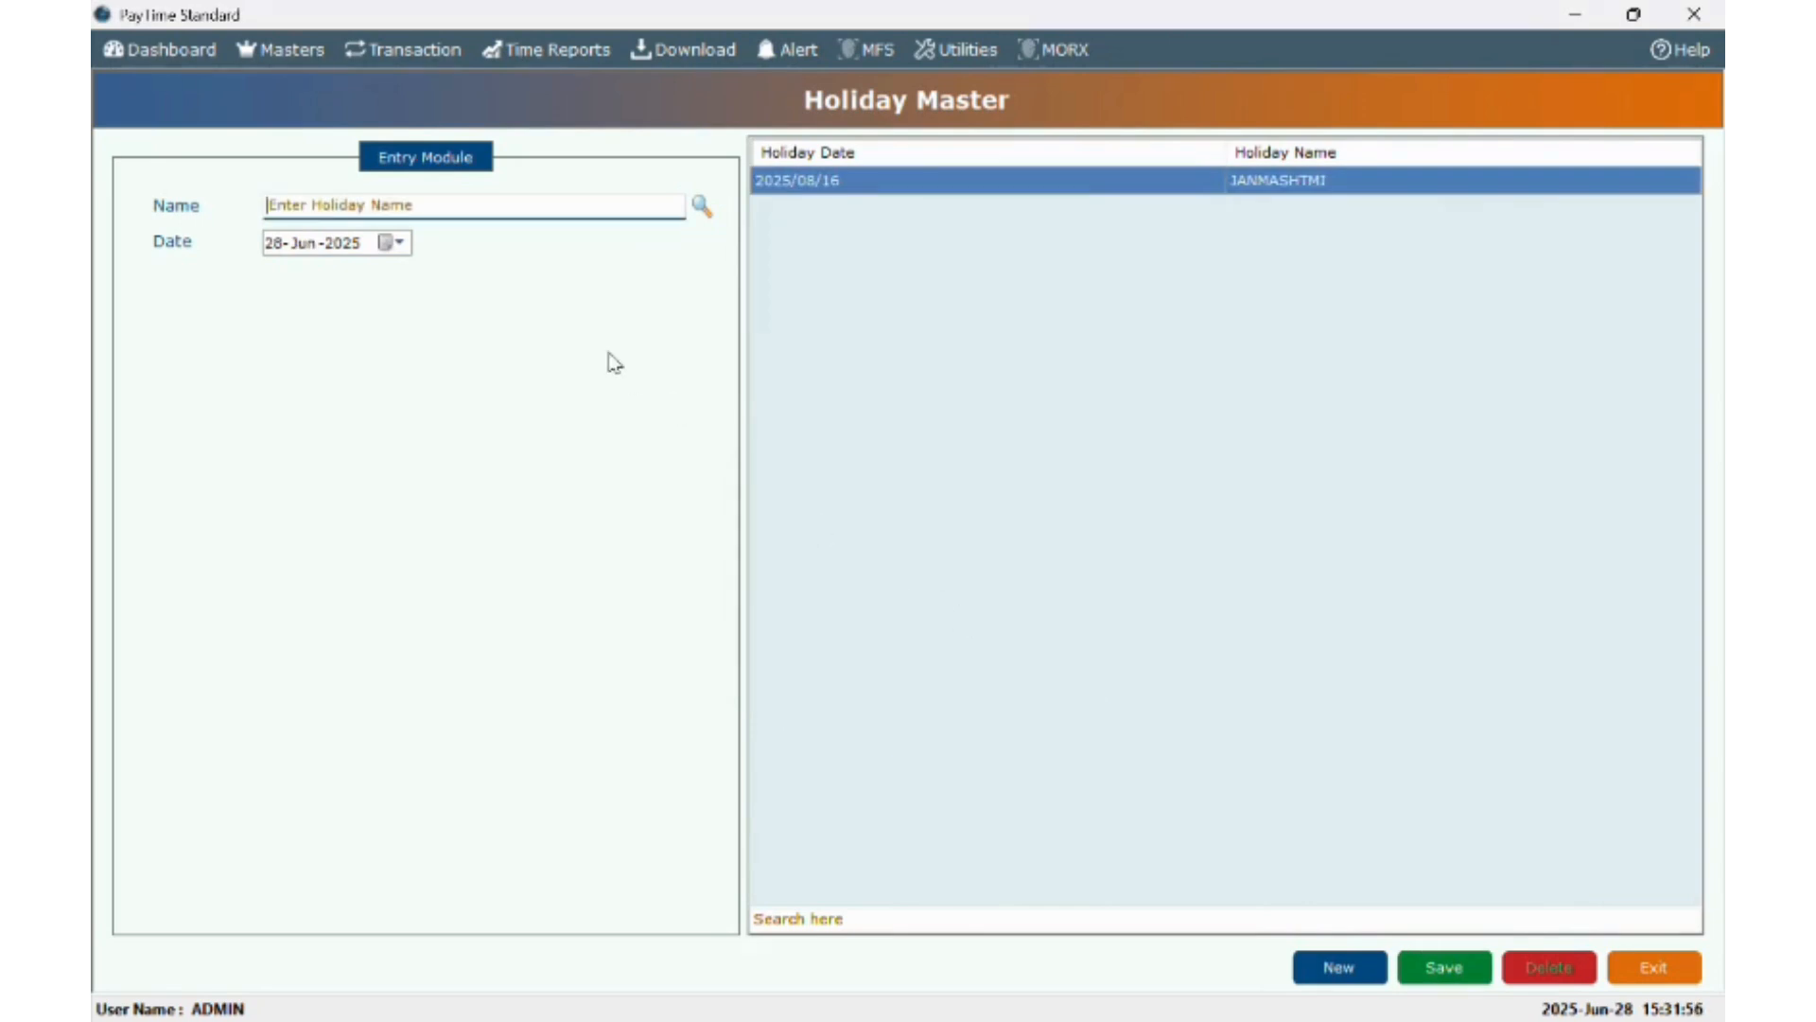
click(312, 52)
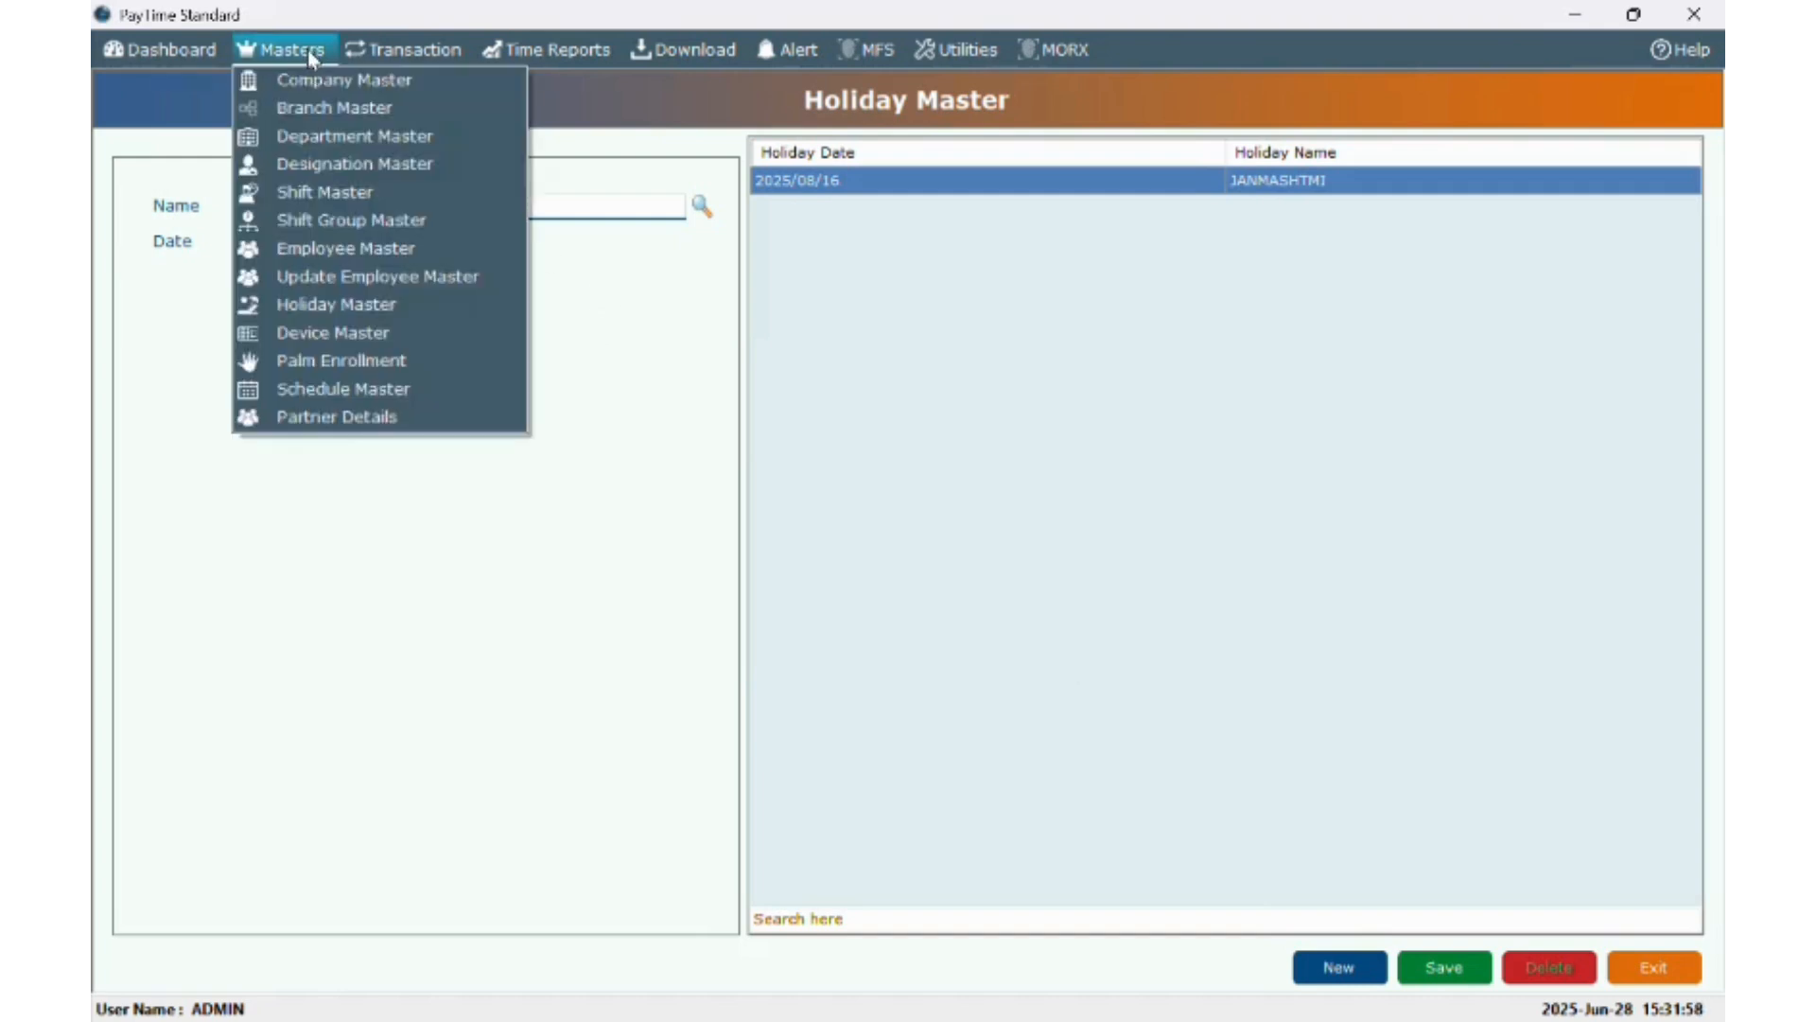
- In Device Master, enter device MSD1K as Bio-Face with ID 1 and IP 192.168.1.224
click(296, 333)
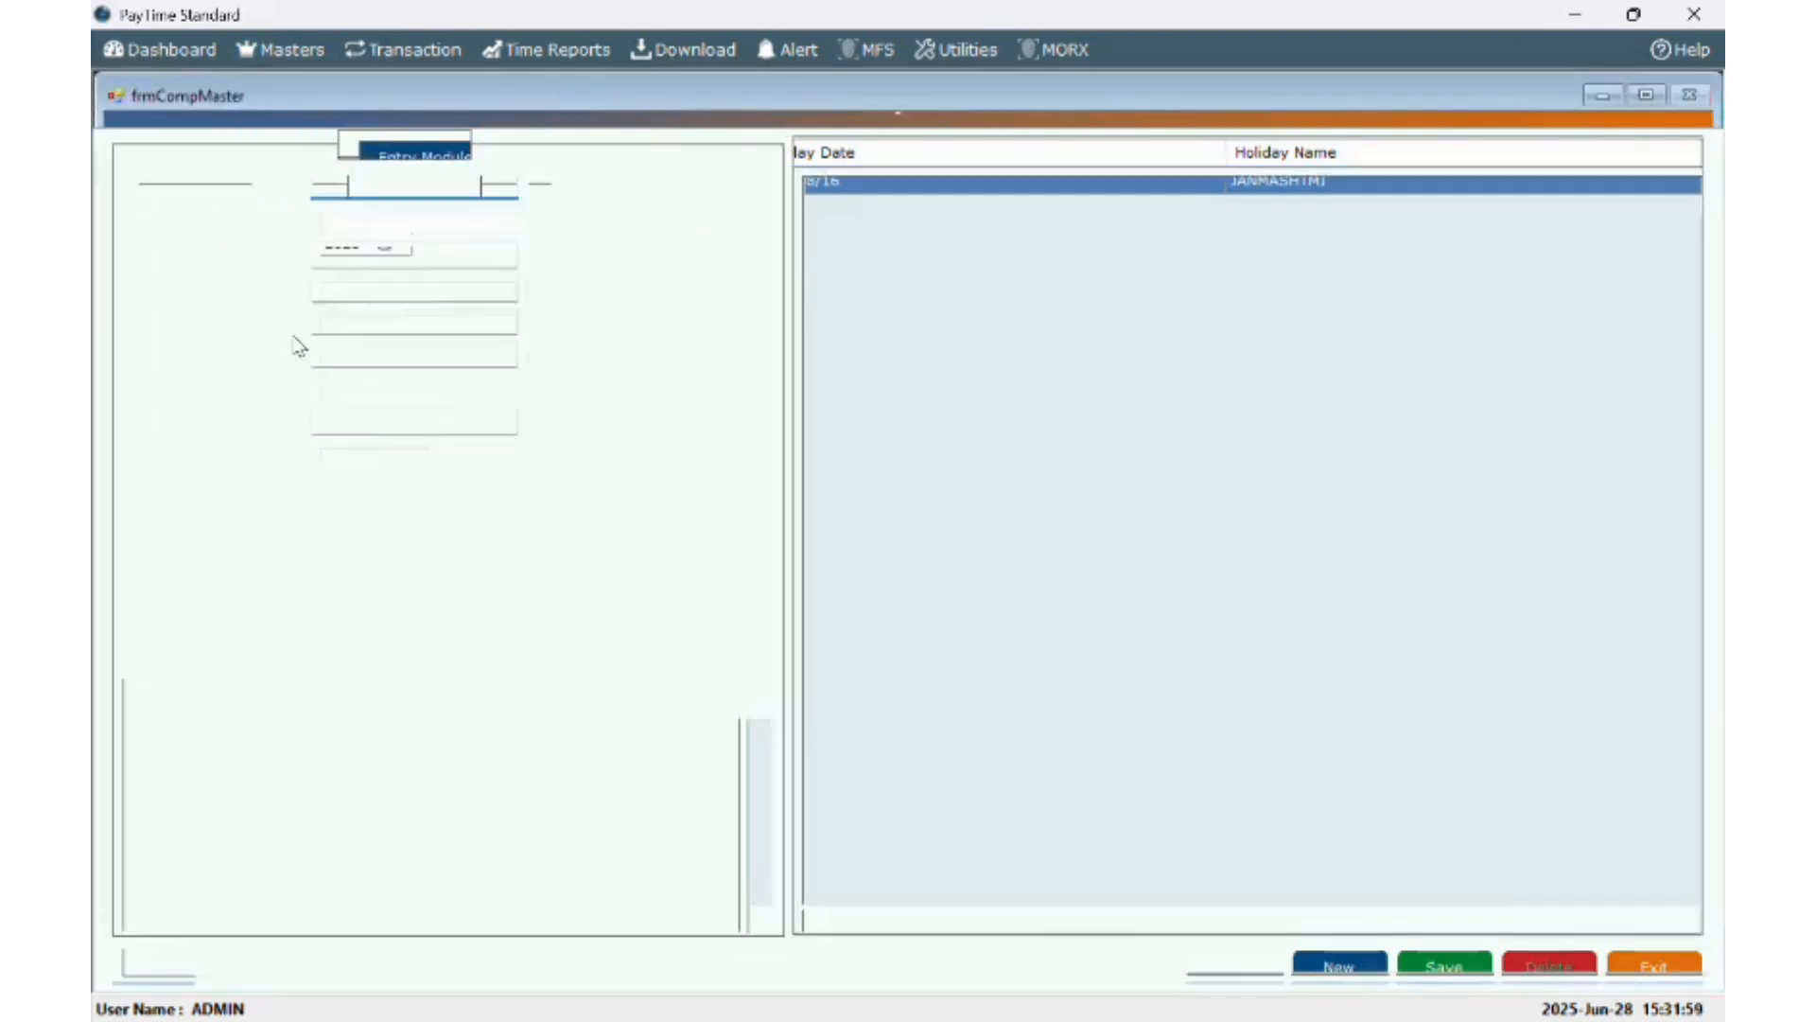
click(395, 192)
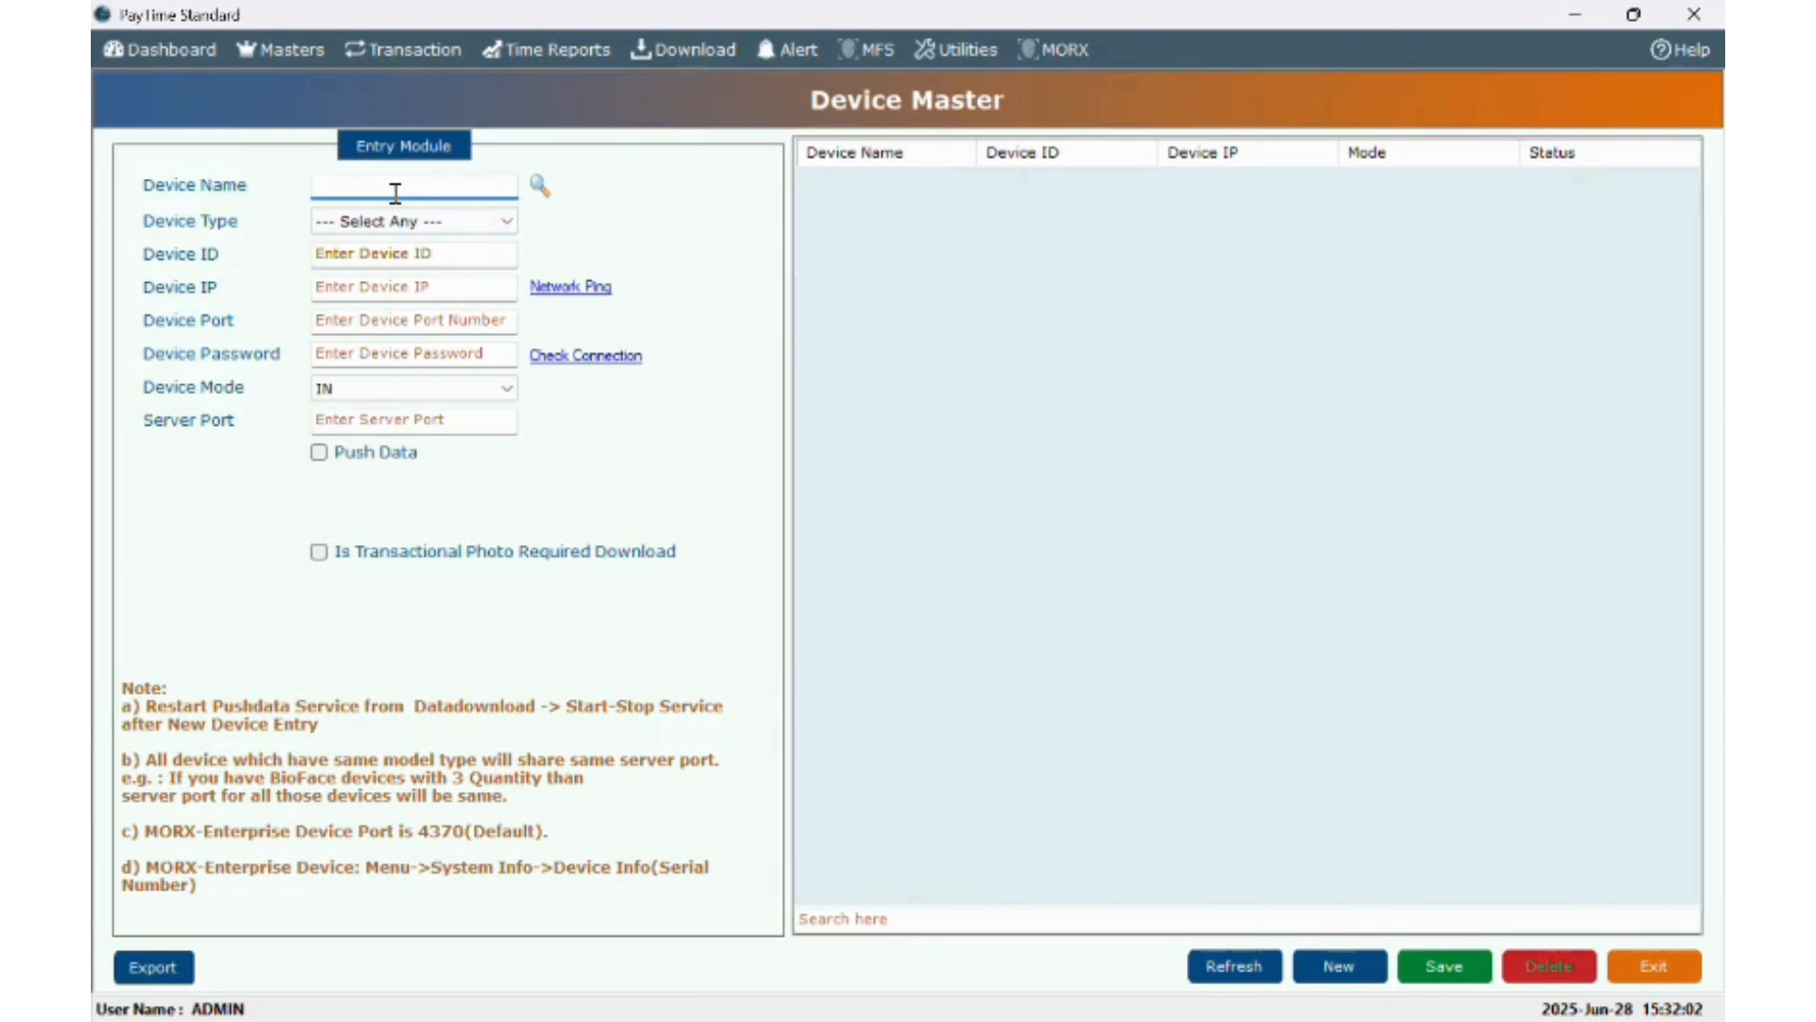
text(MSD1K)
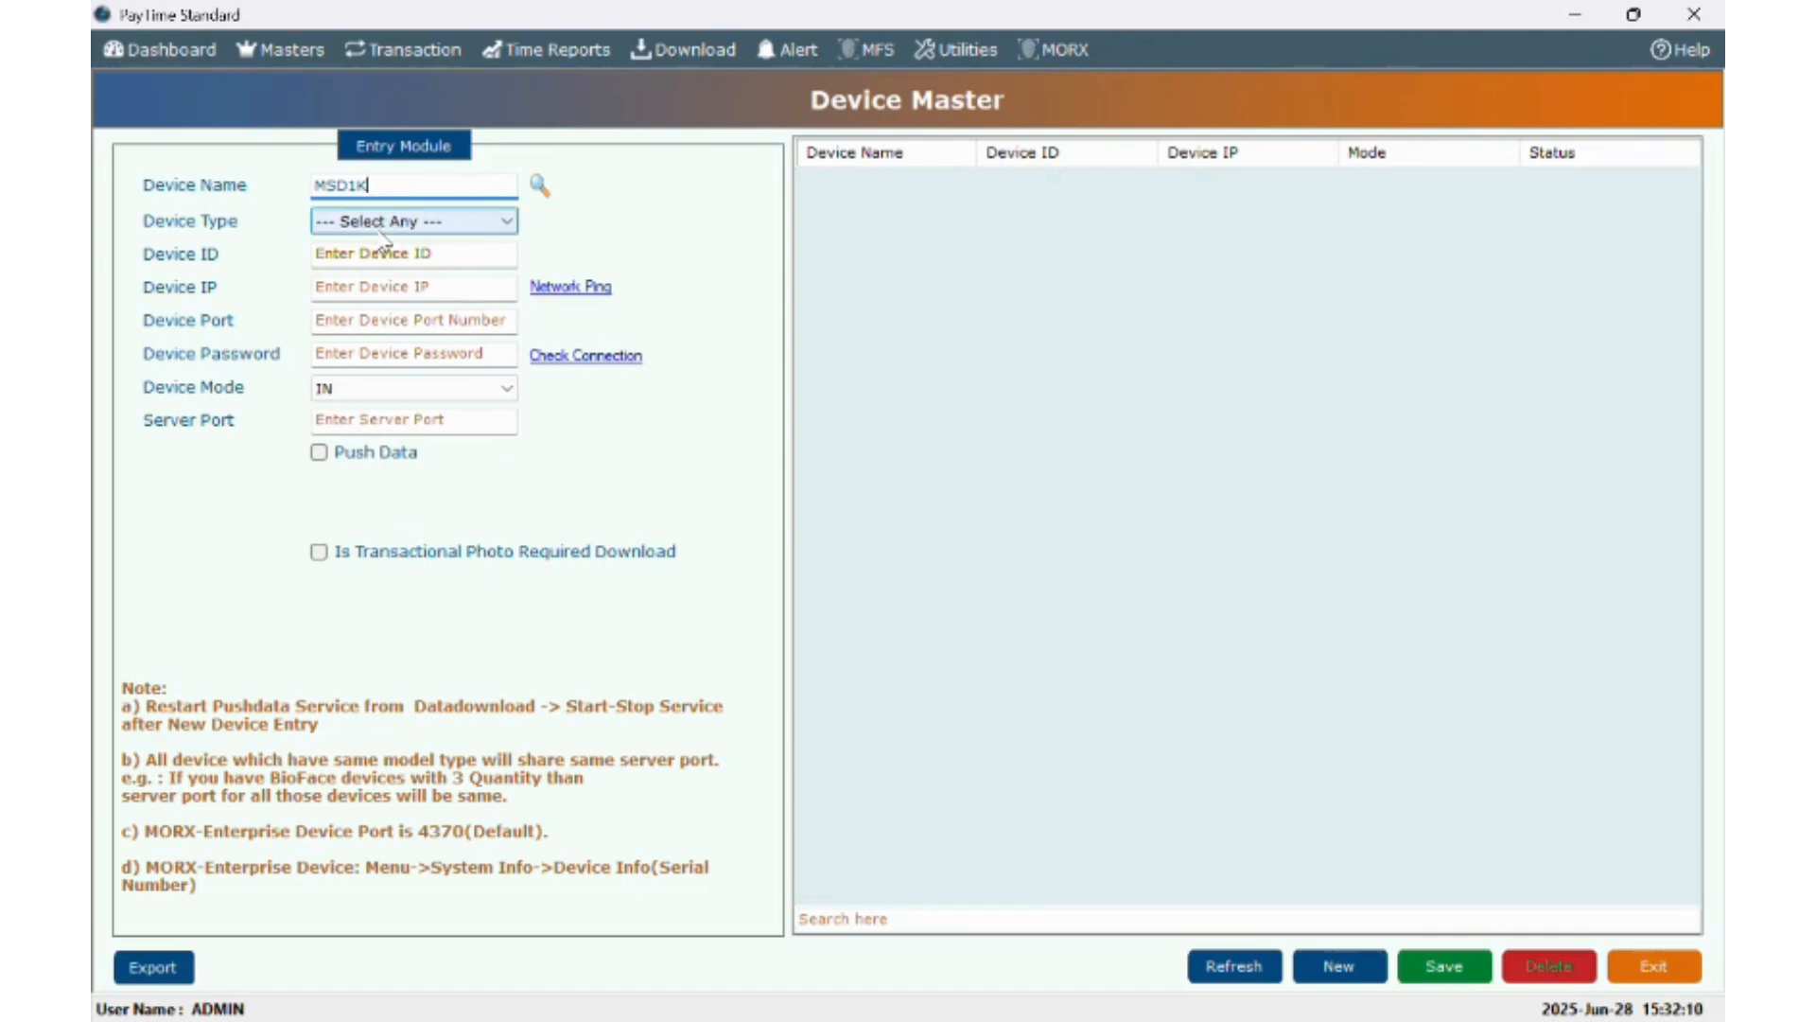
click(379, 233)
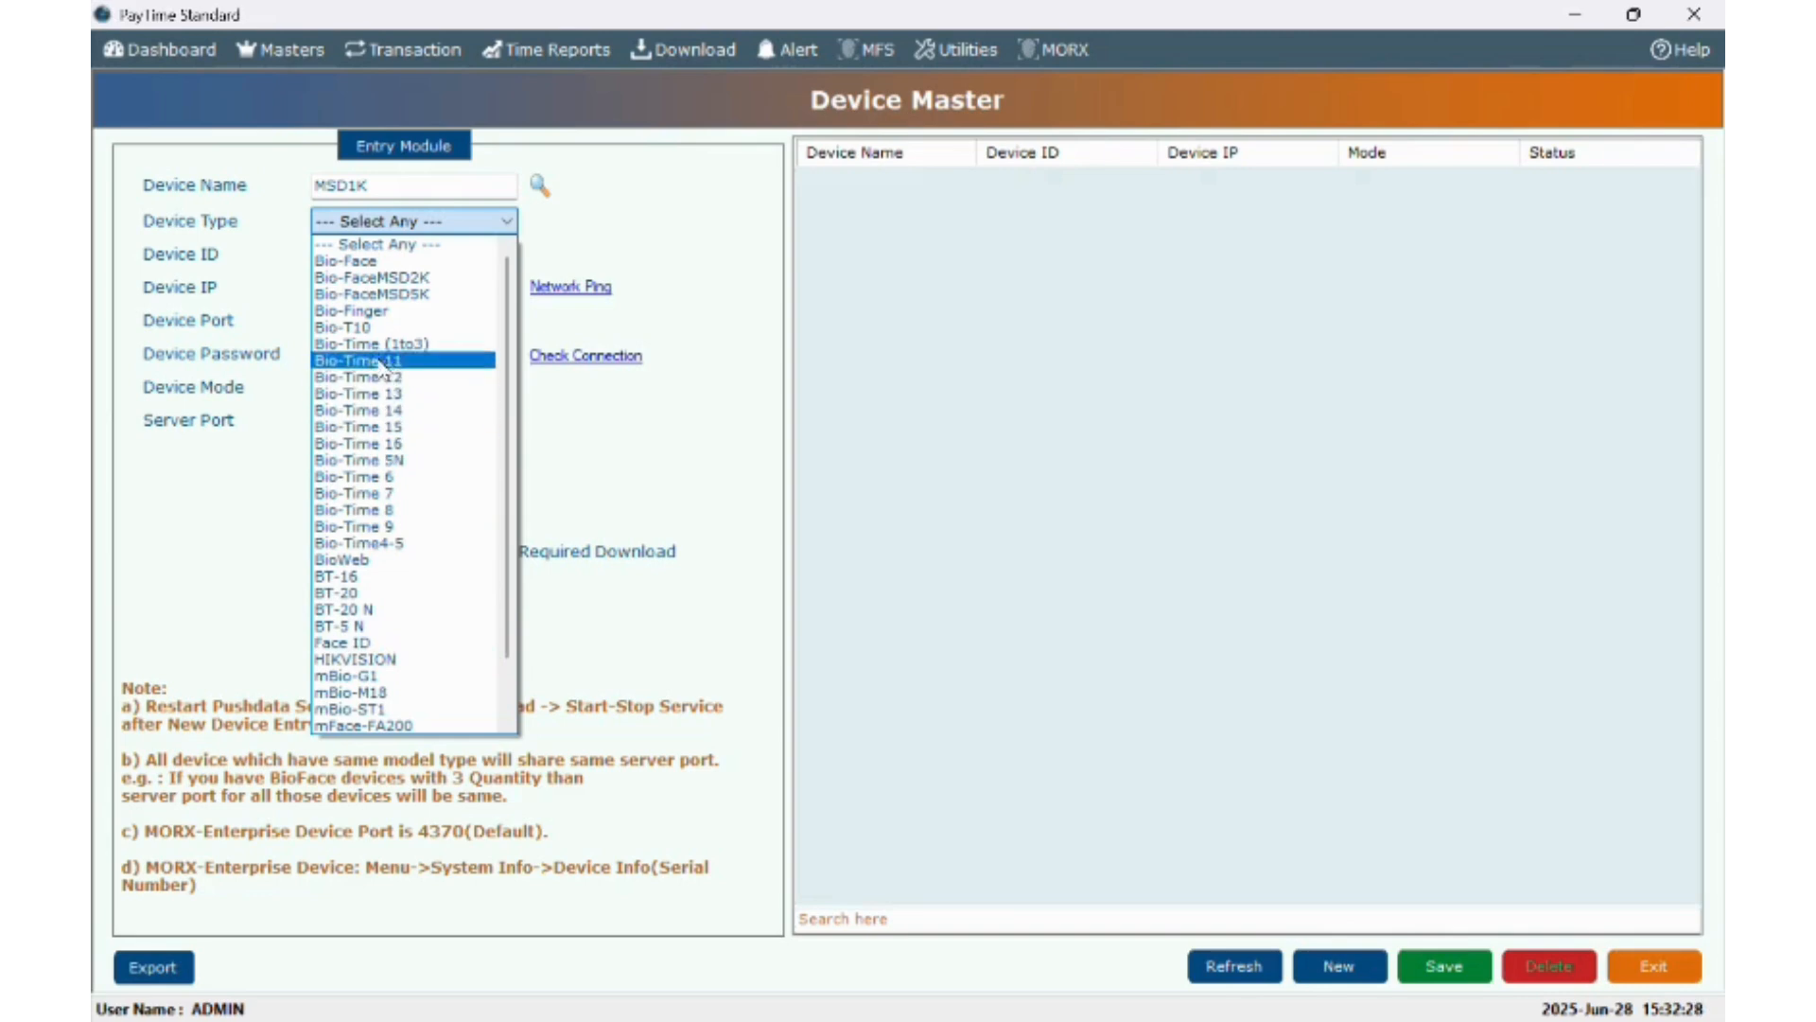
click(350, 260)
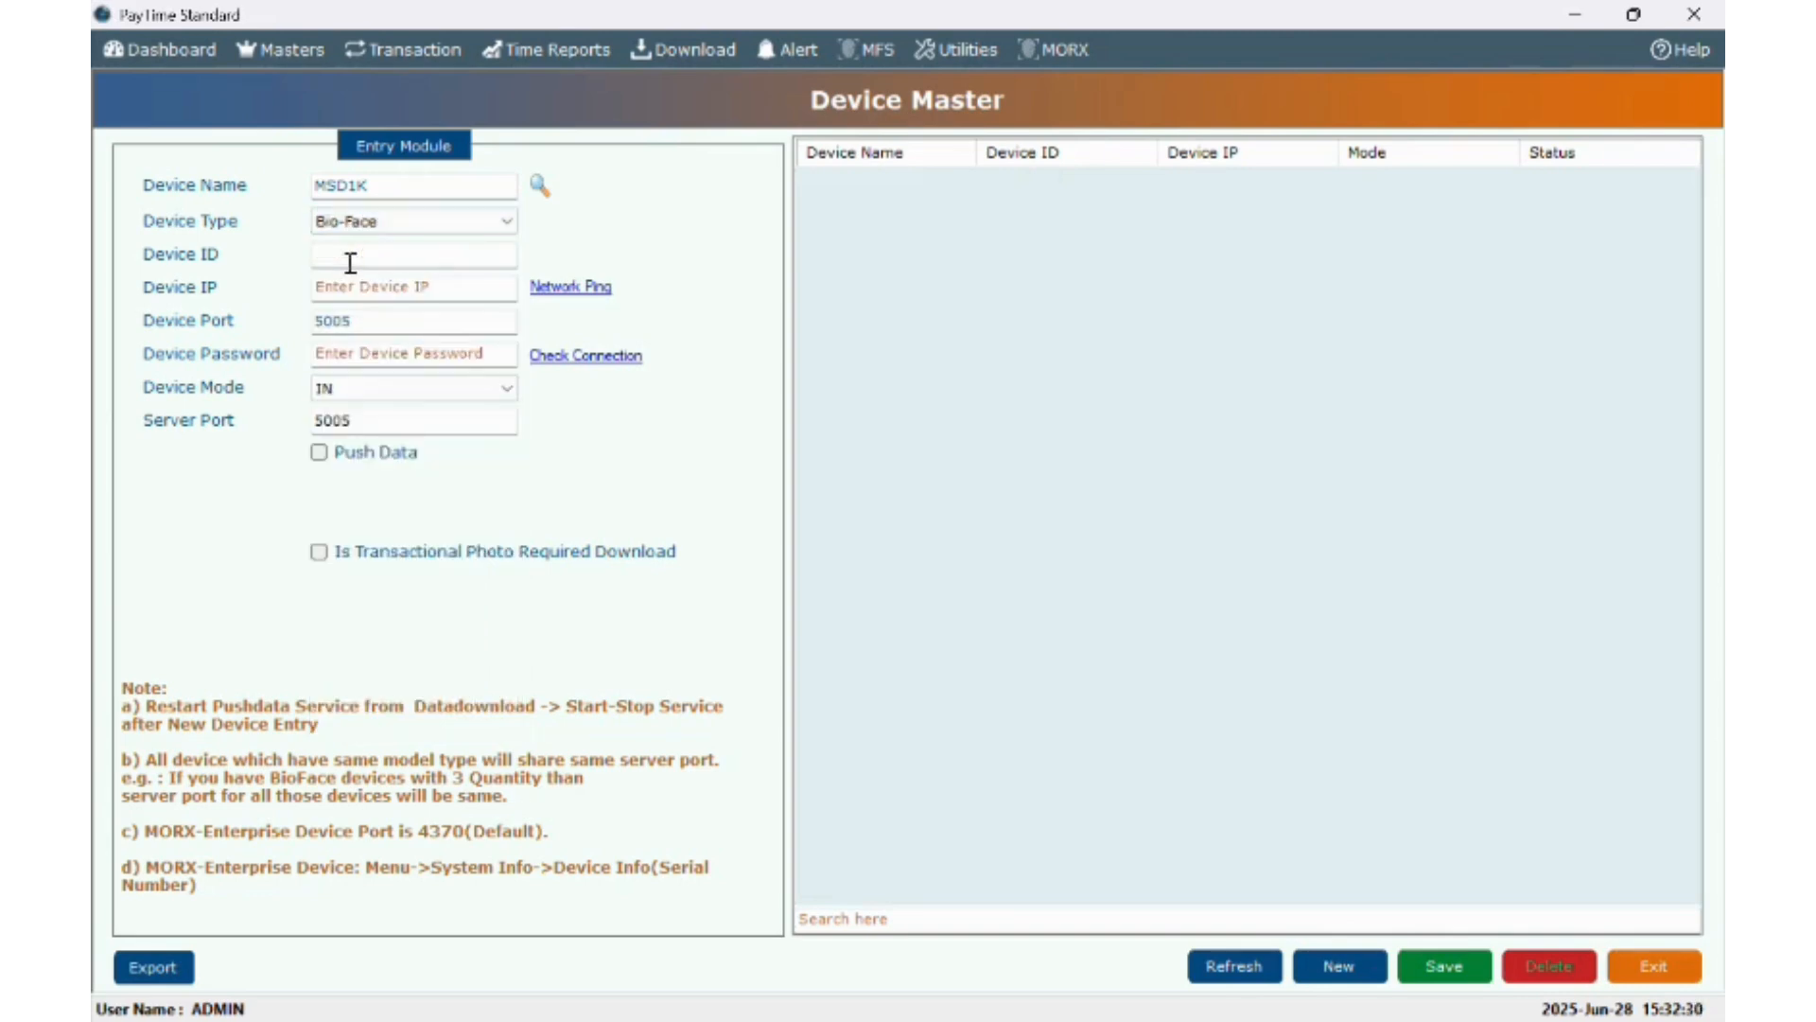
click(350, 255)
text(1)
key(Tab)
text(192)
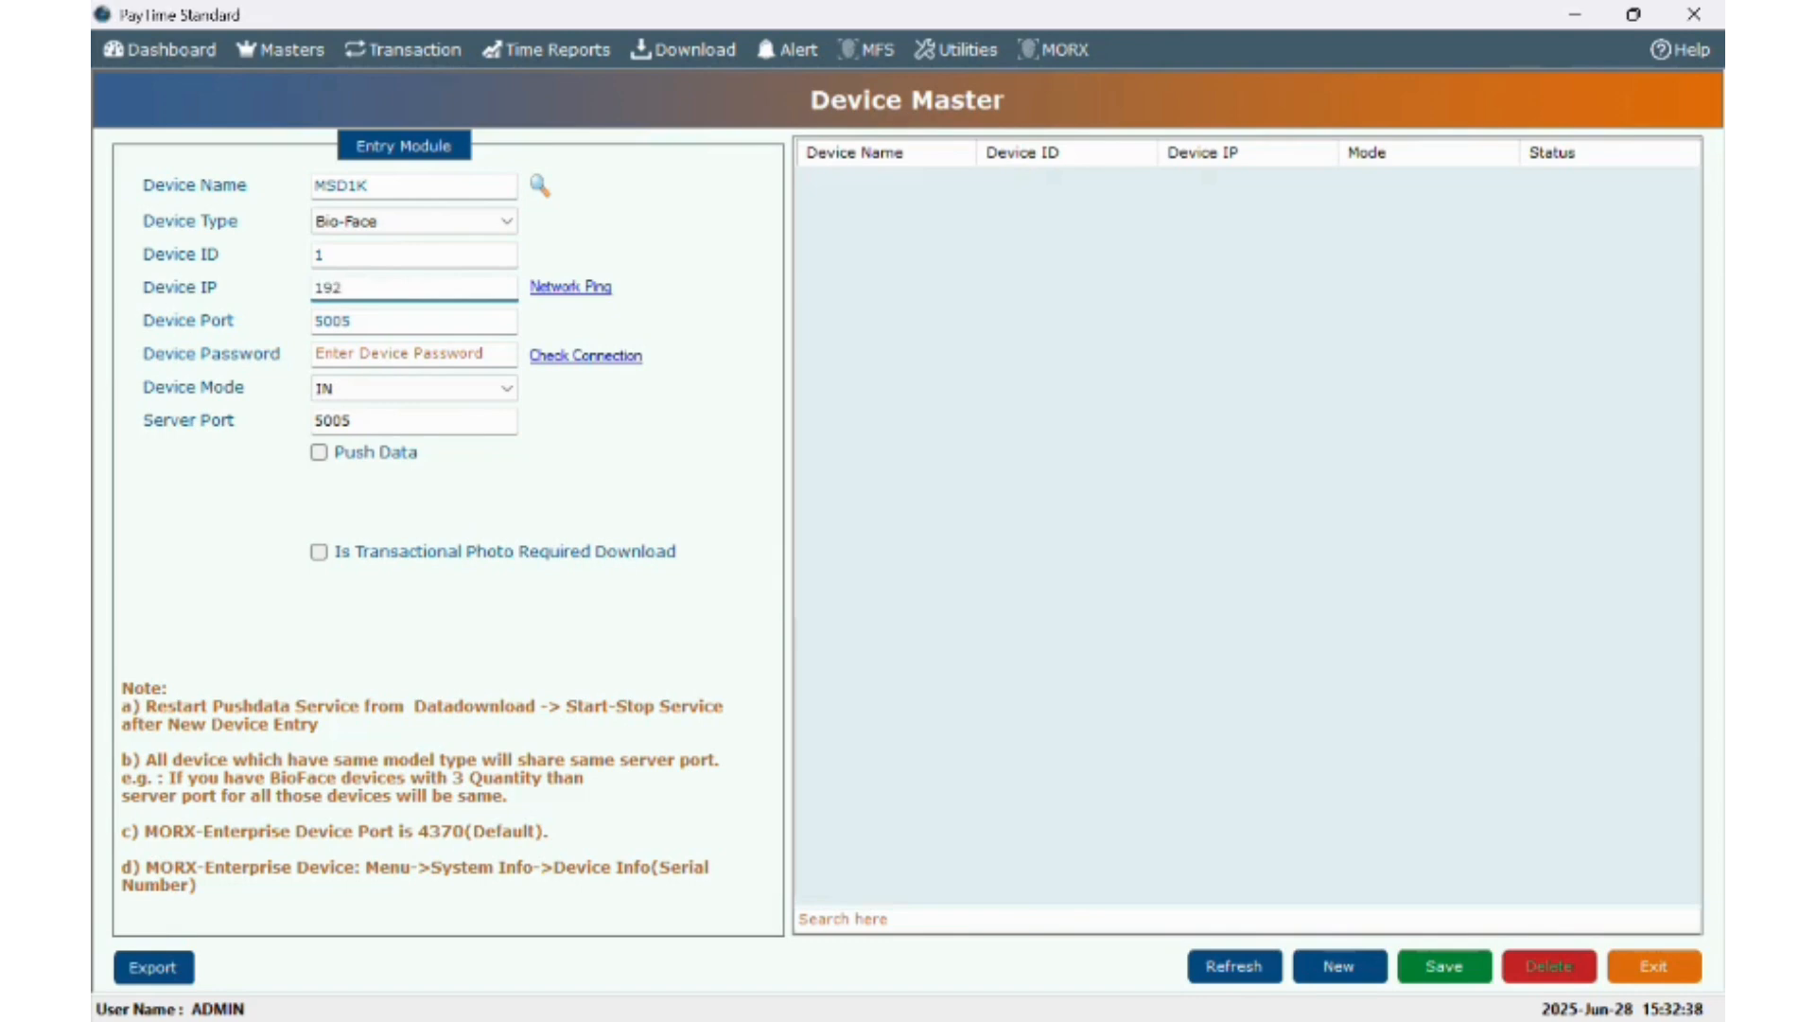
text(.168.1.224)
- Set the device mode to DEFAULT and save the MSD1K device
click(431, 390)
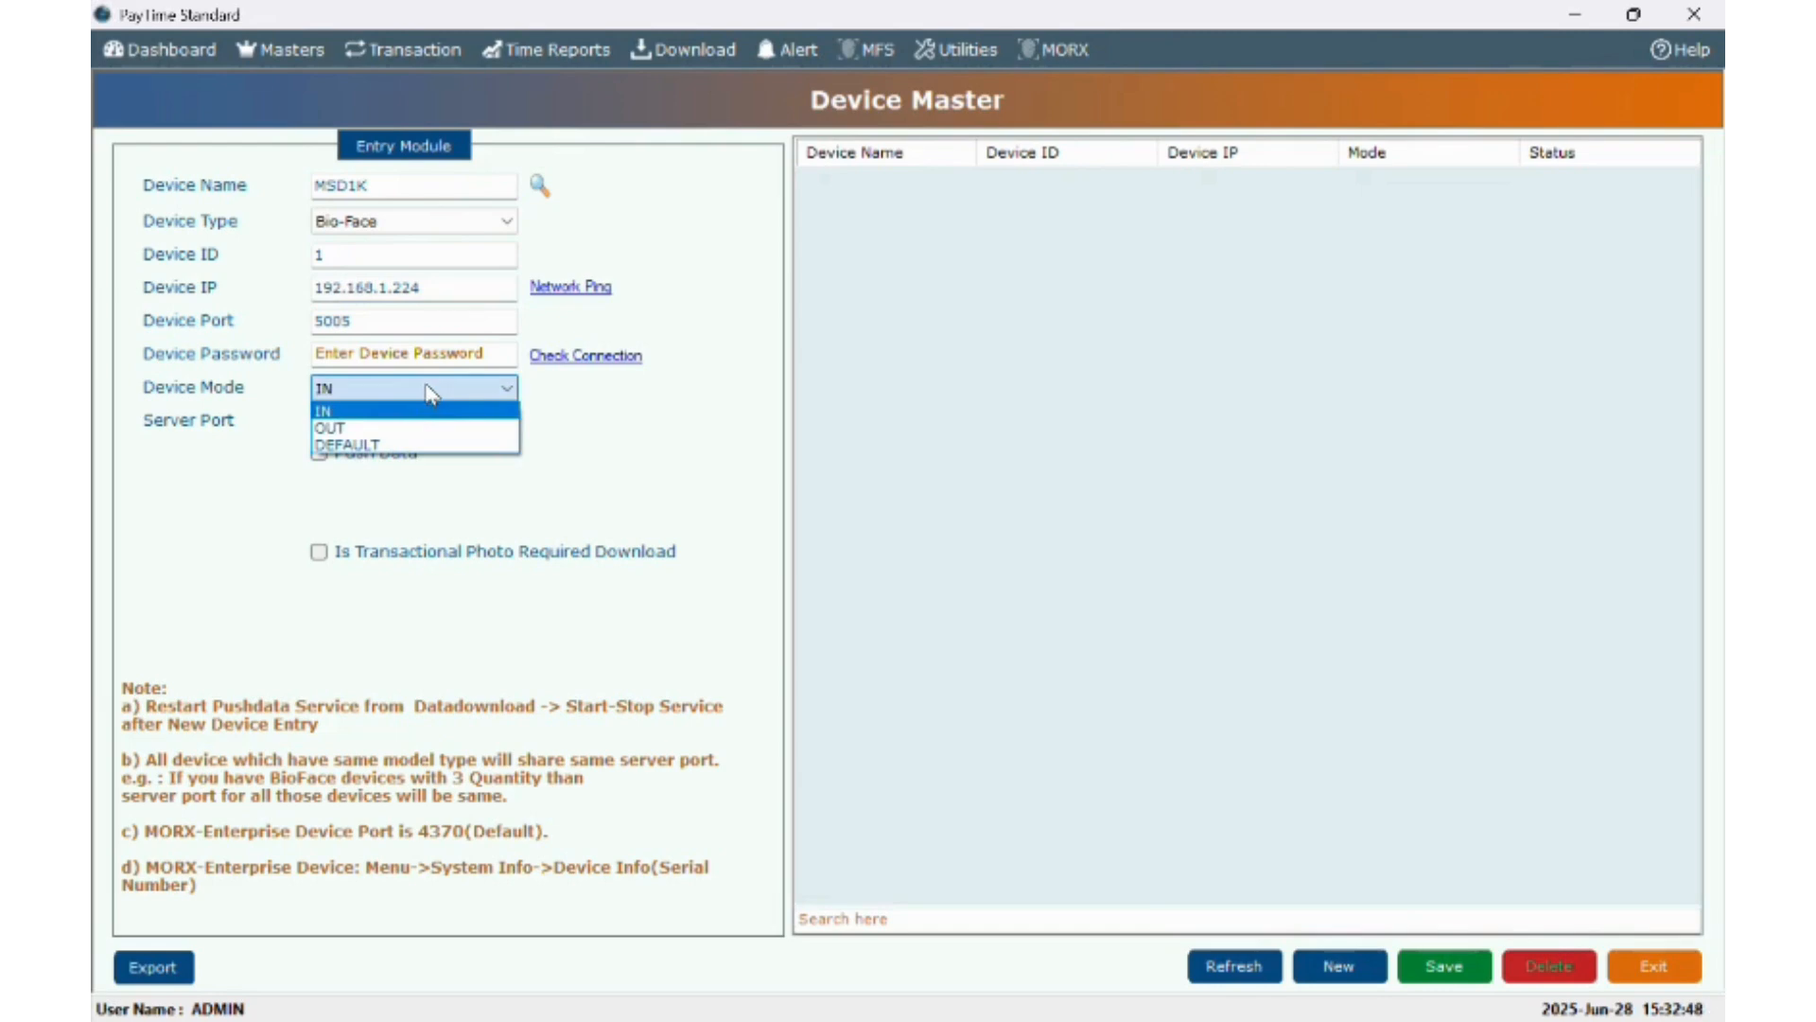
click(405, 447)
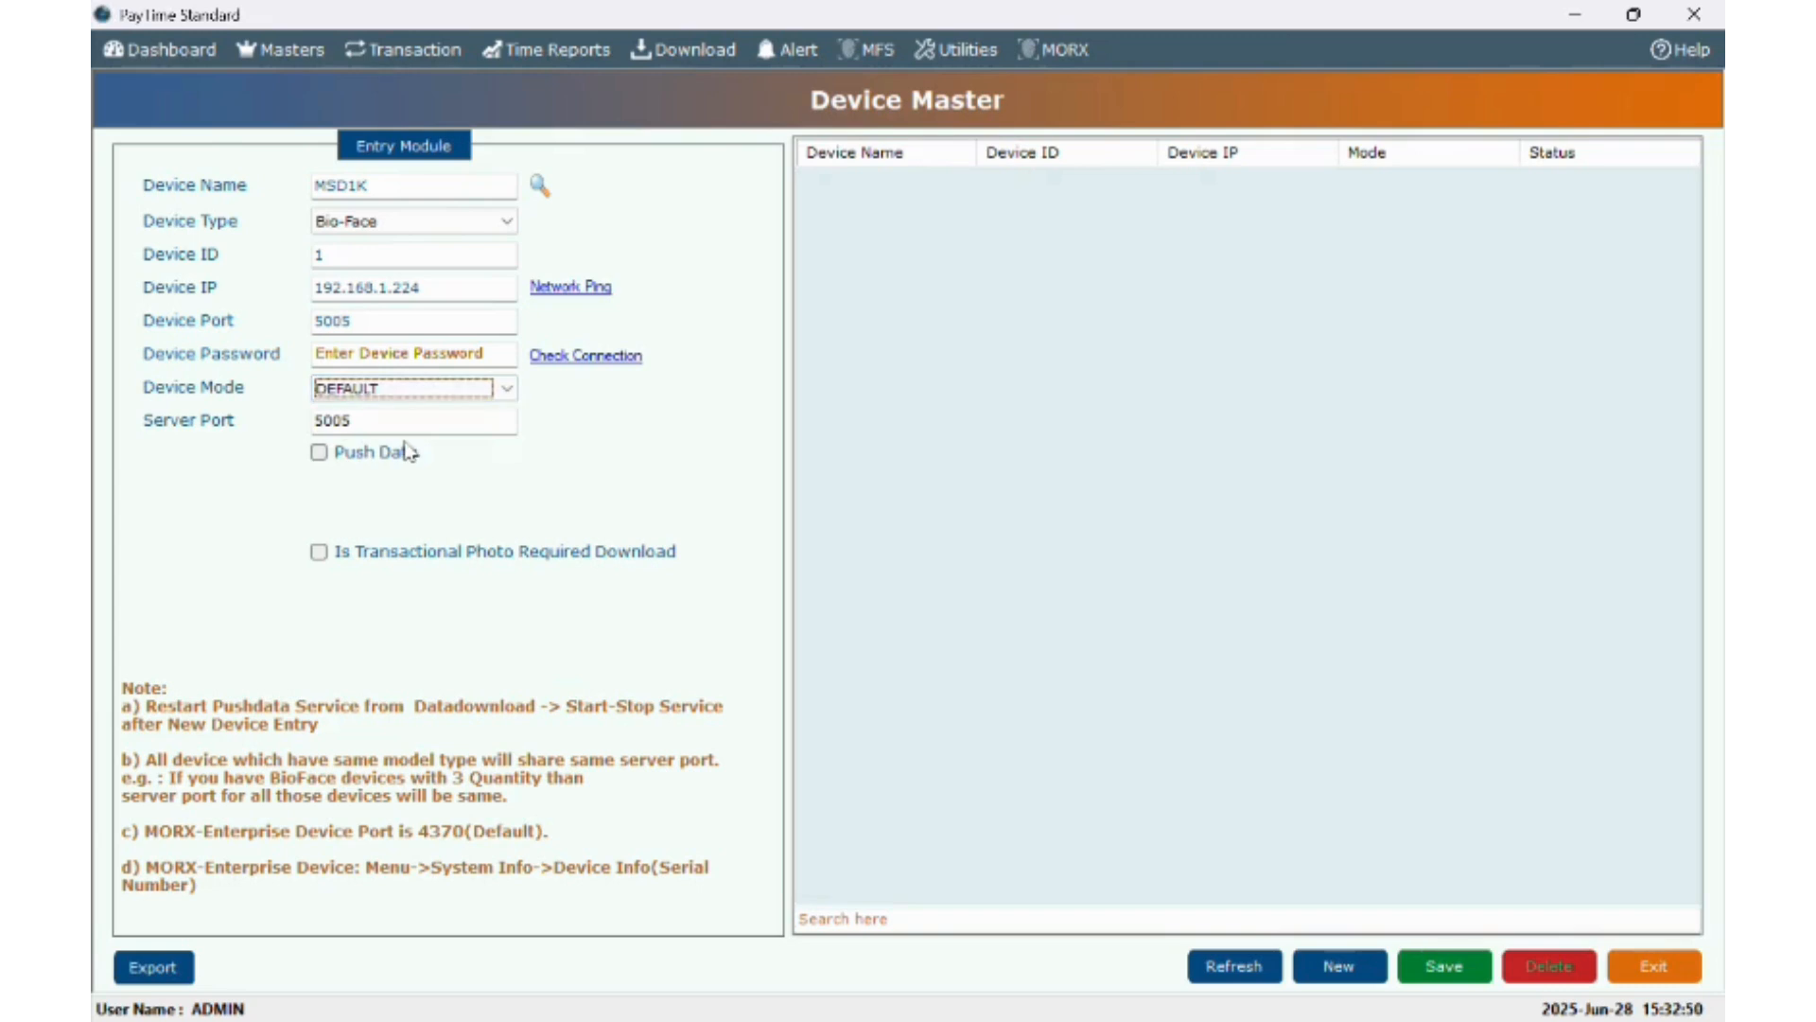
click(417, 393)
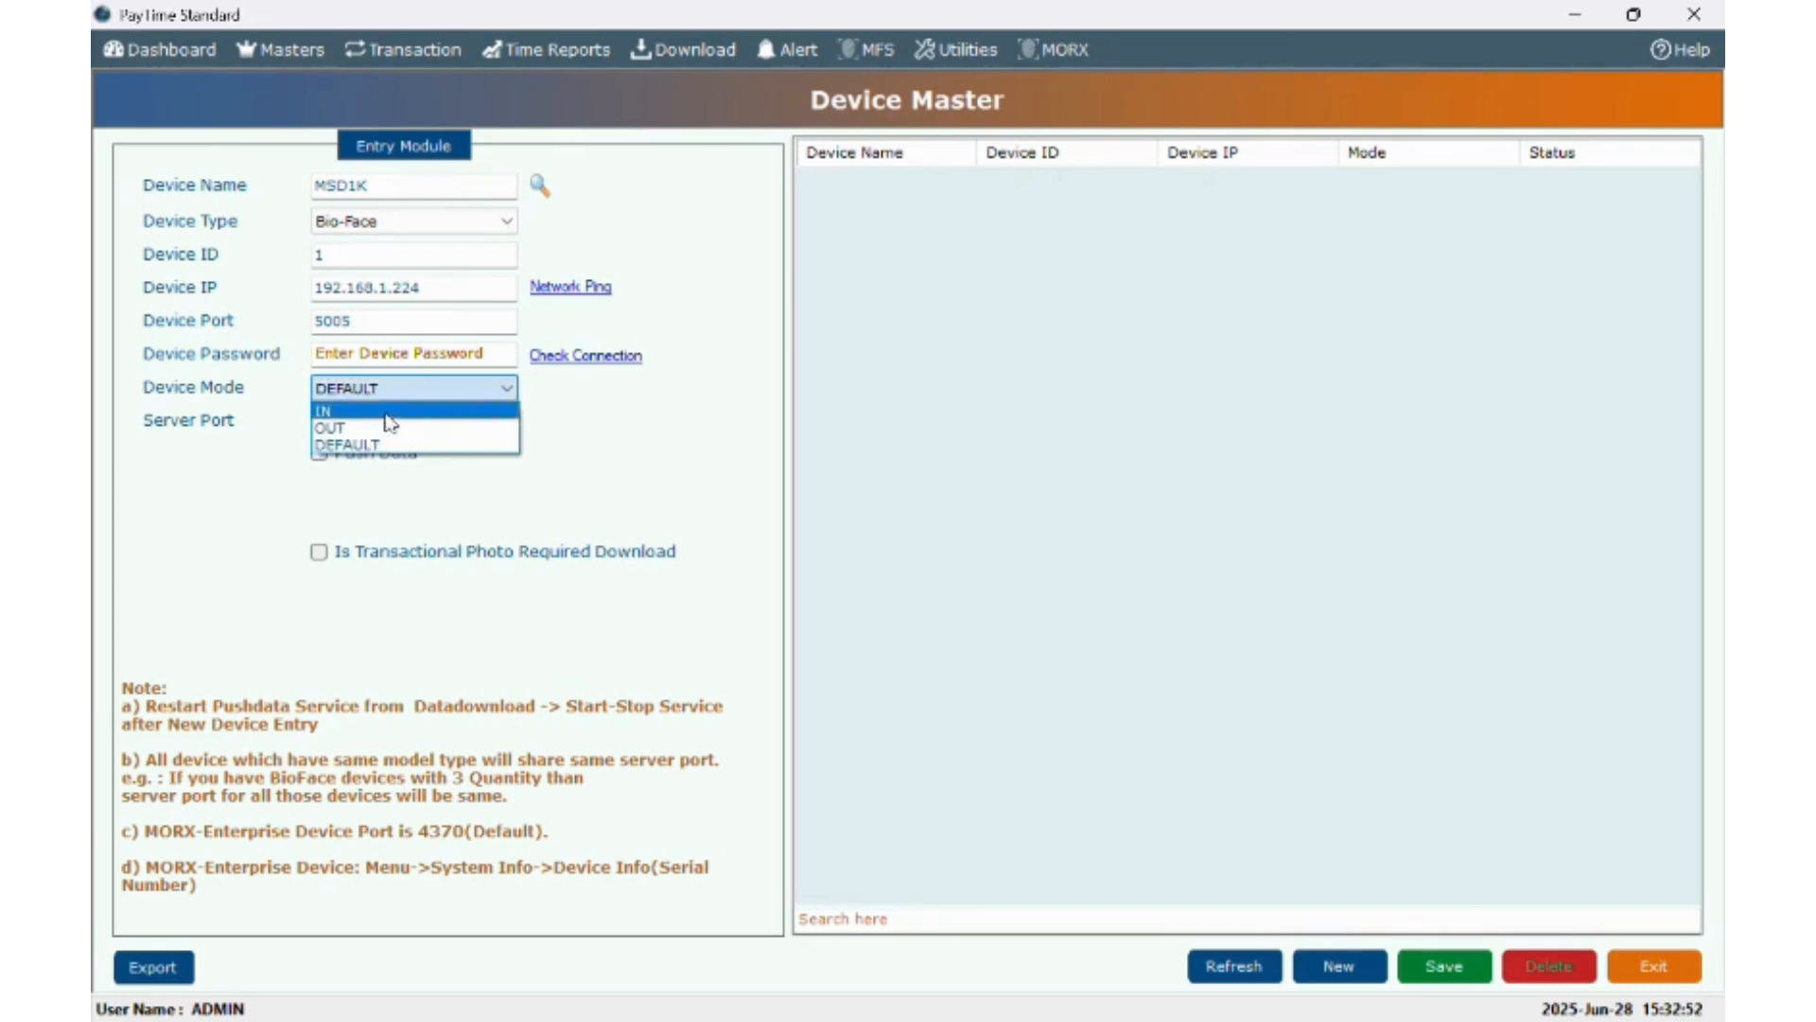
click(551, 497)
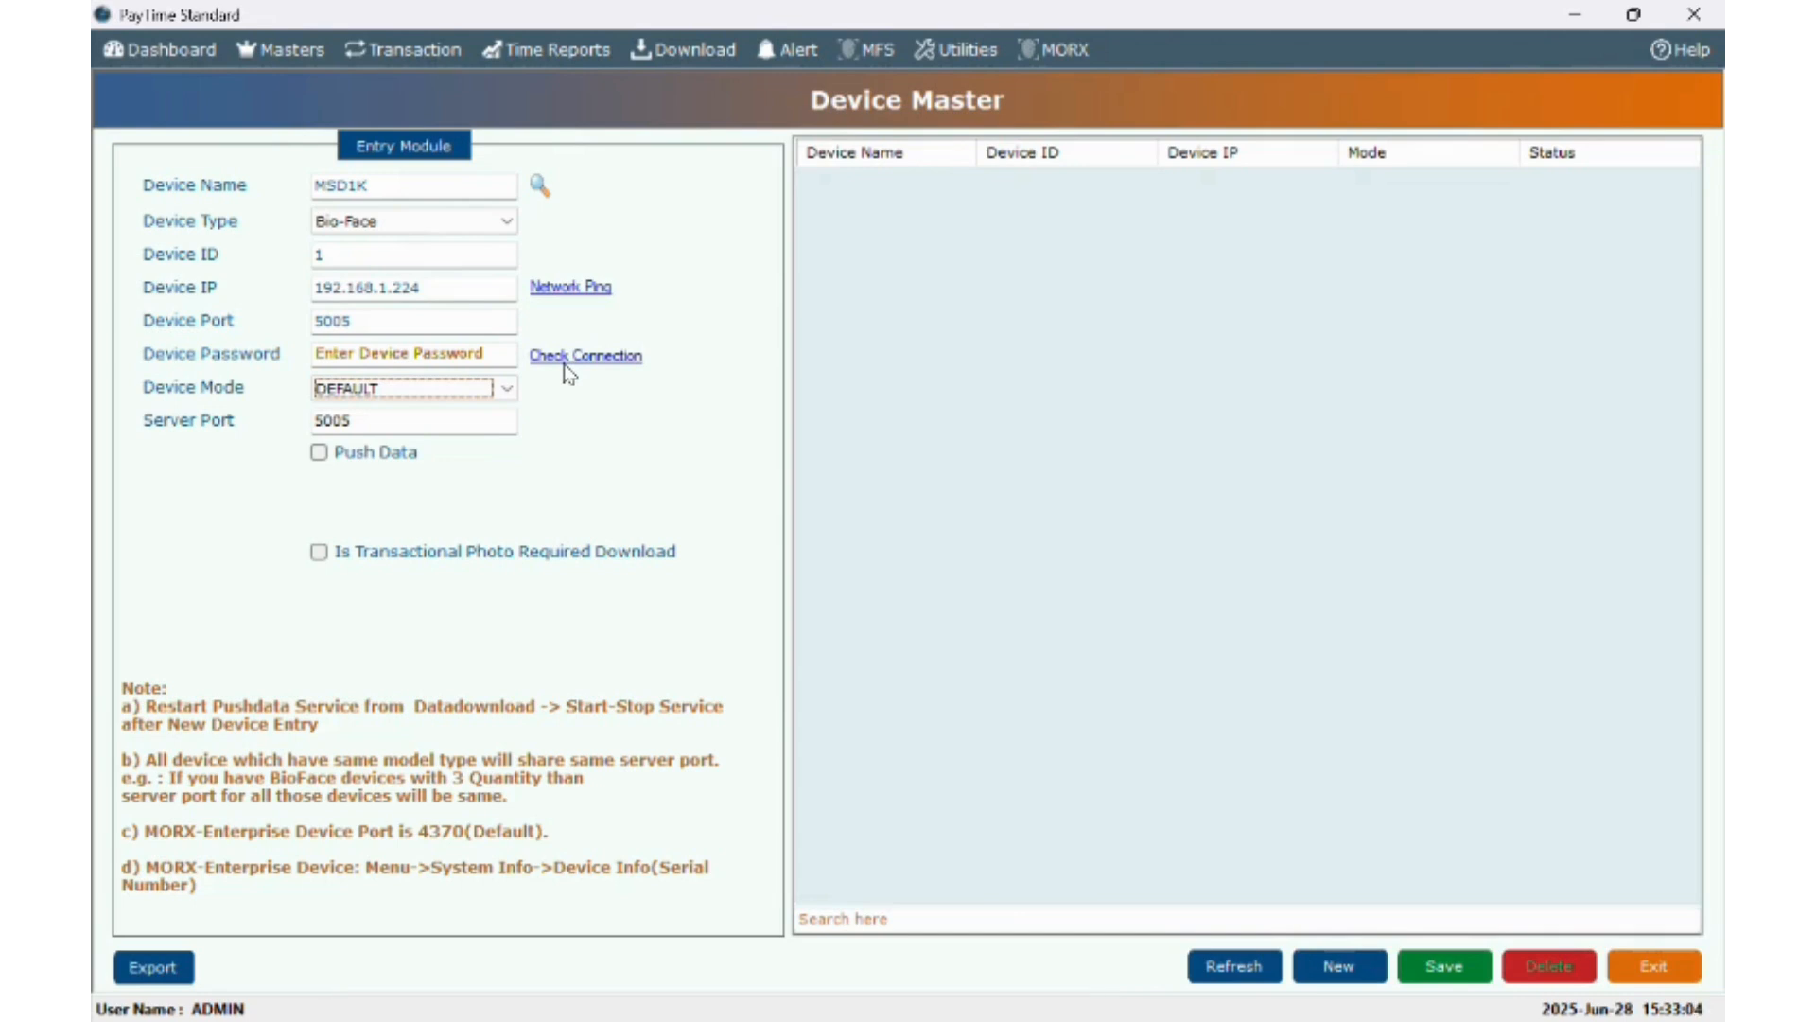
click(1439, 967)
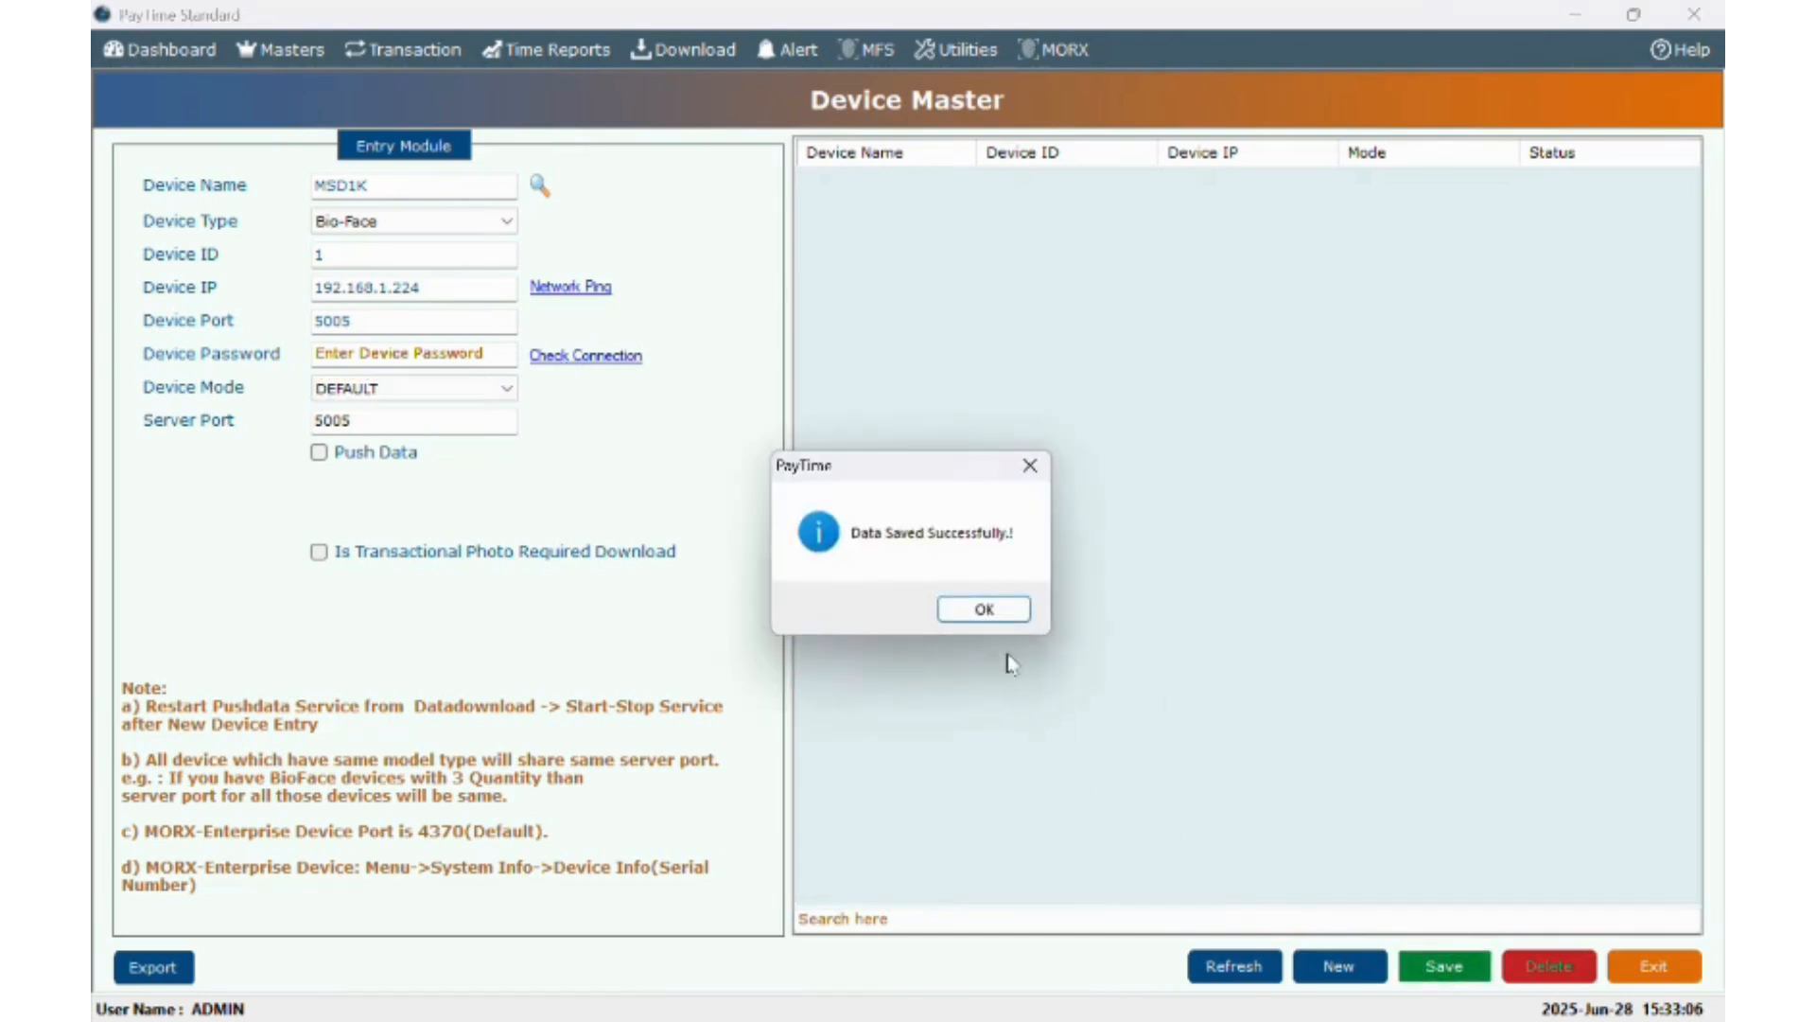
click(984, 609)
- In Data Download (Using LAN), tick MSD1K and set the range 01-Jun-2025 to 28-Jun-2025
click(277, 54)
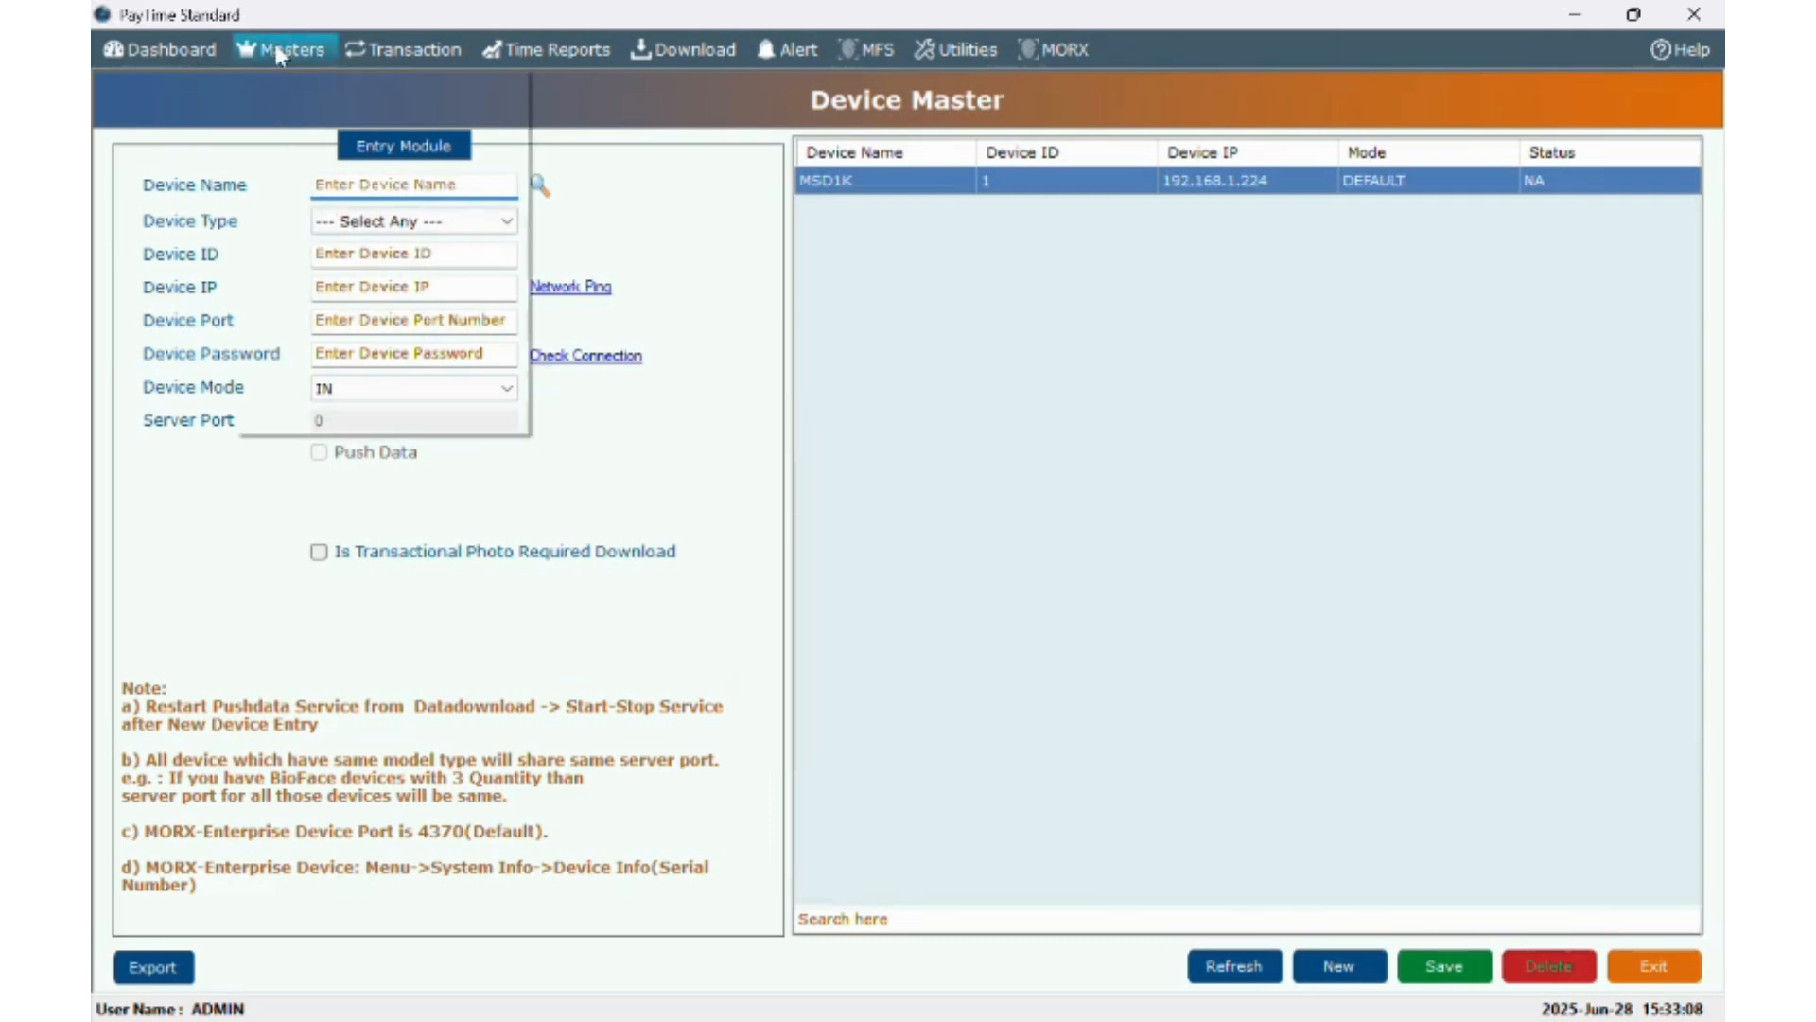
mouse_move(479, 64)
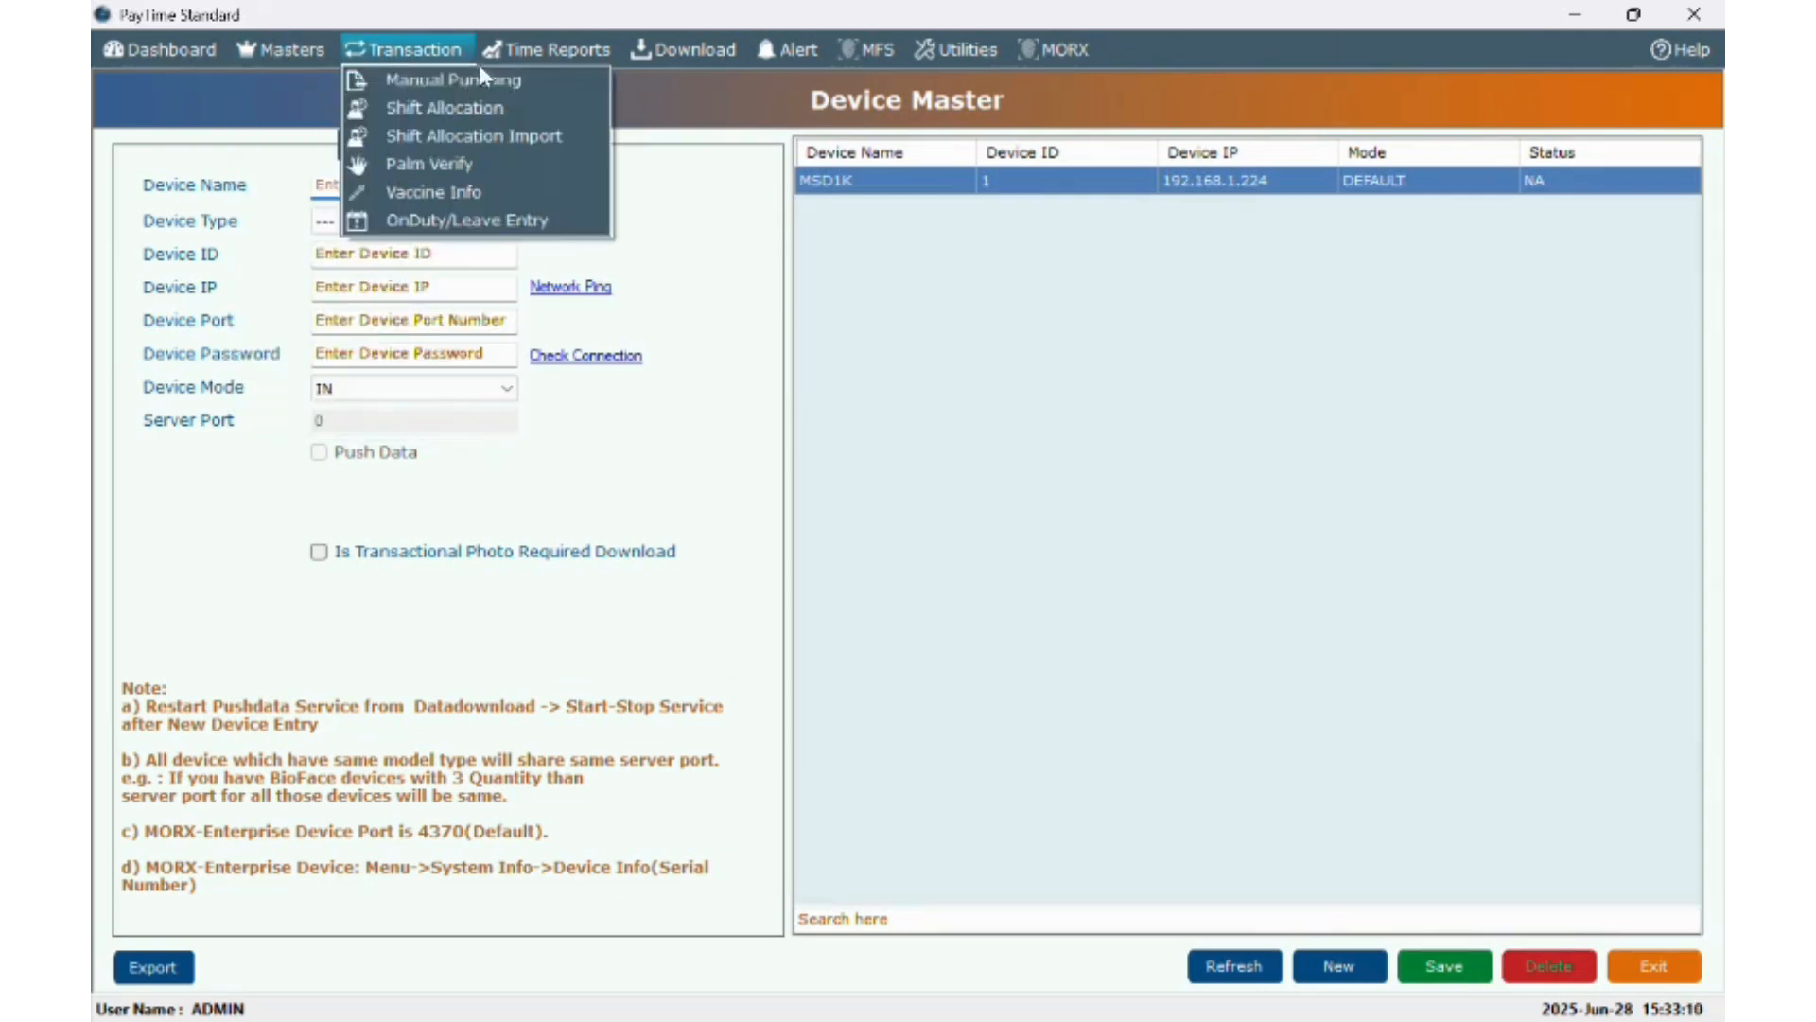
mouse_move(664, 67)
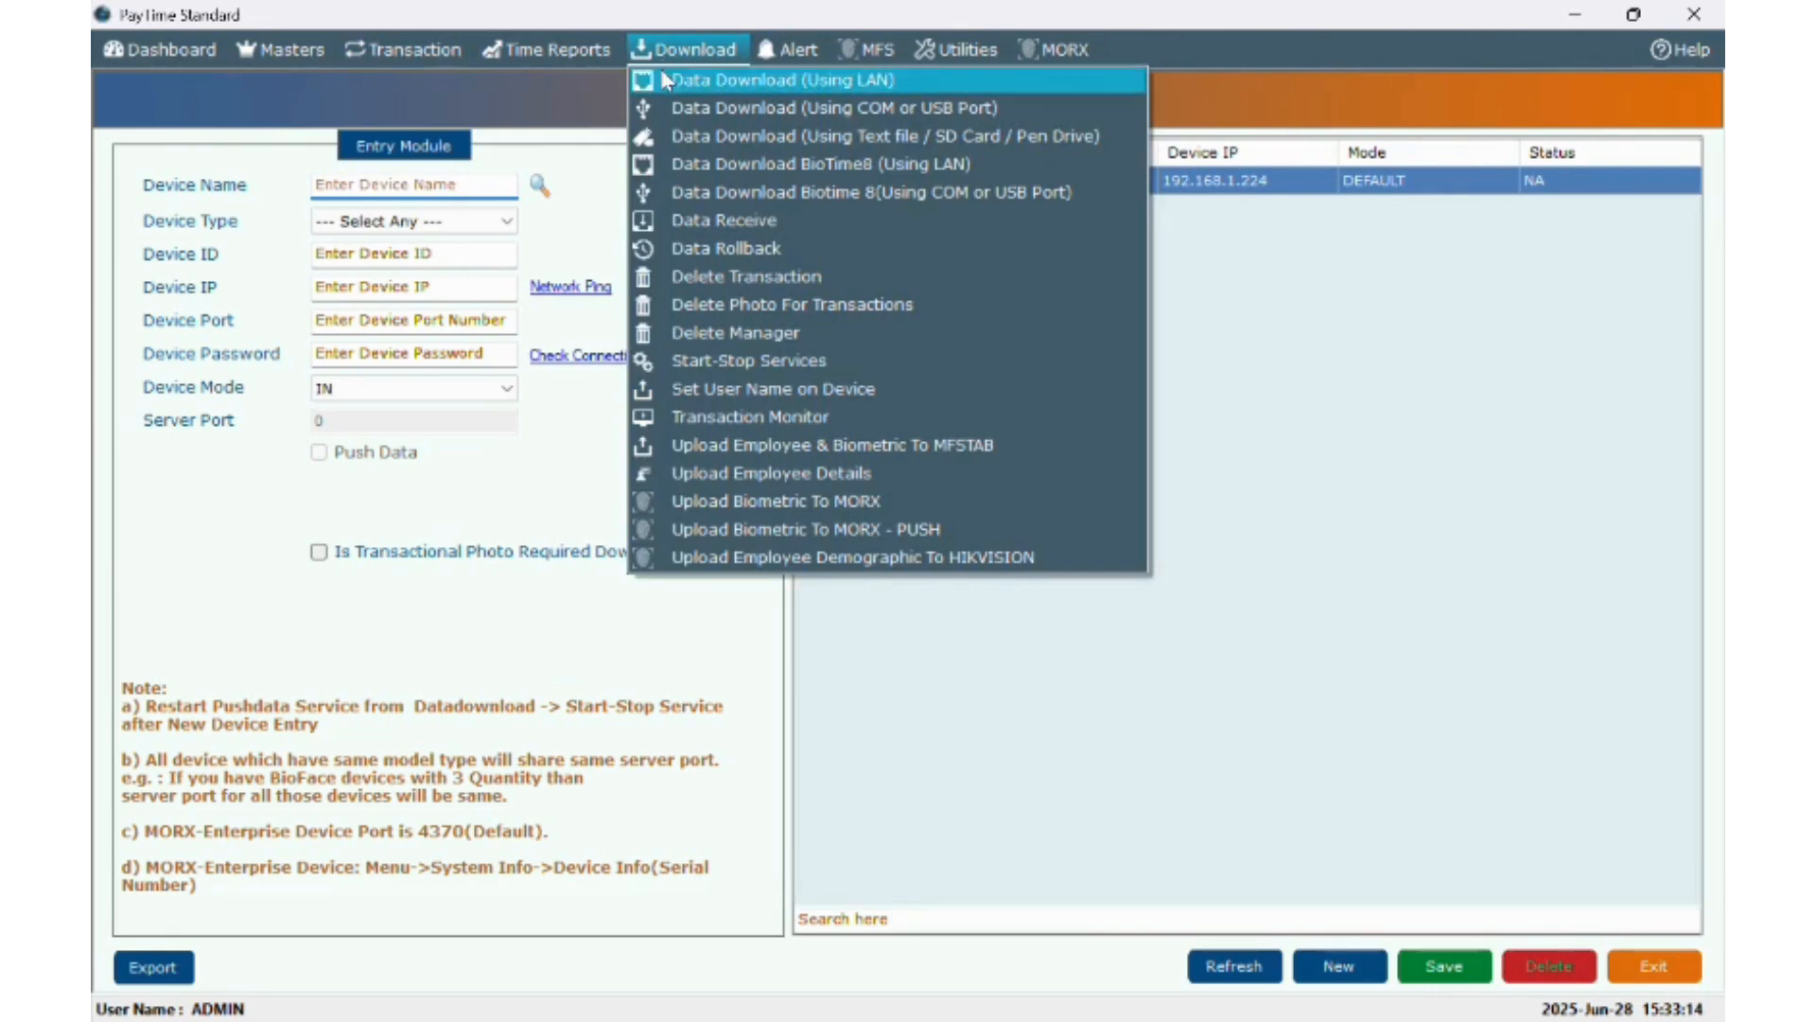
click(665, 81)
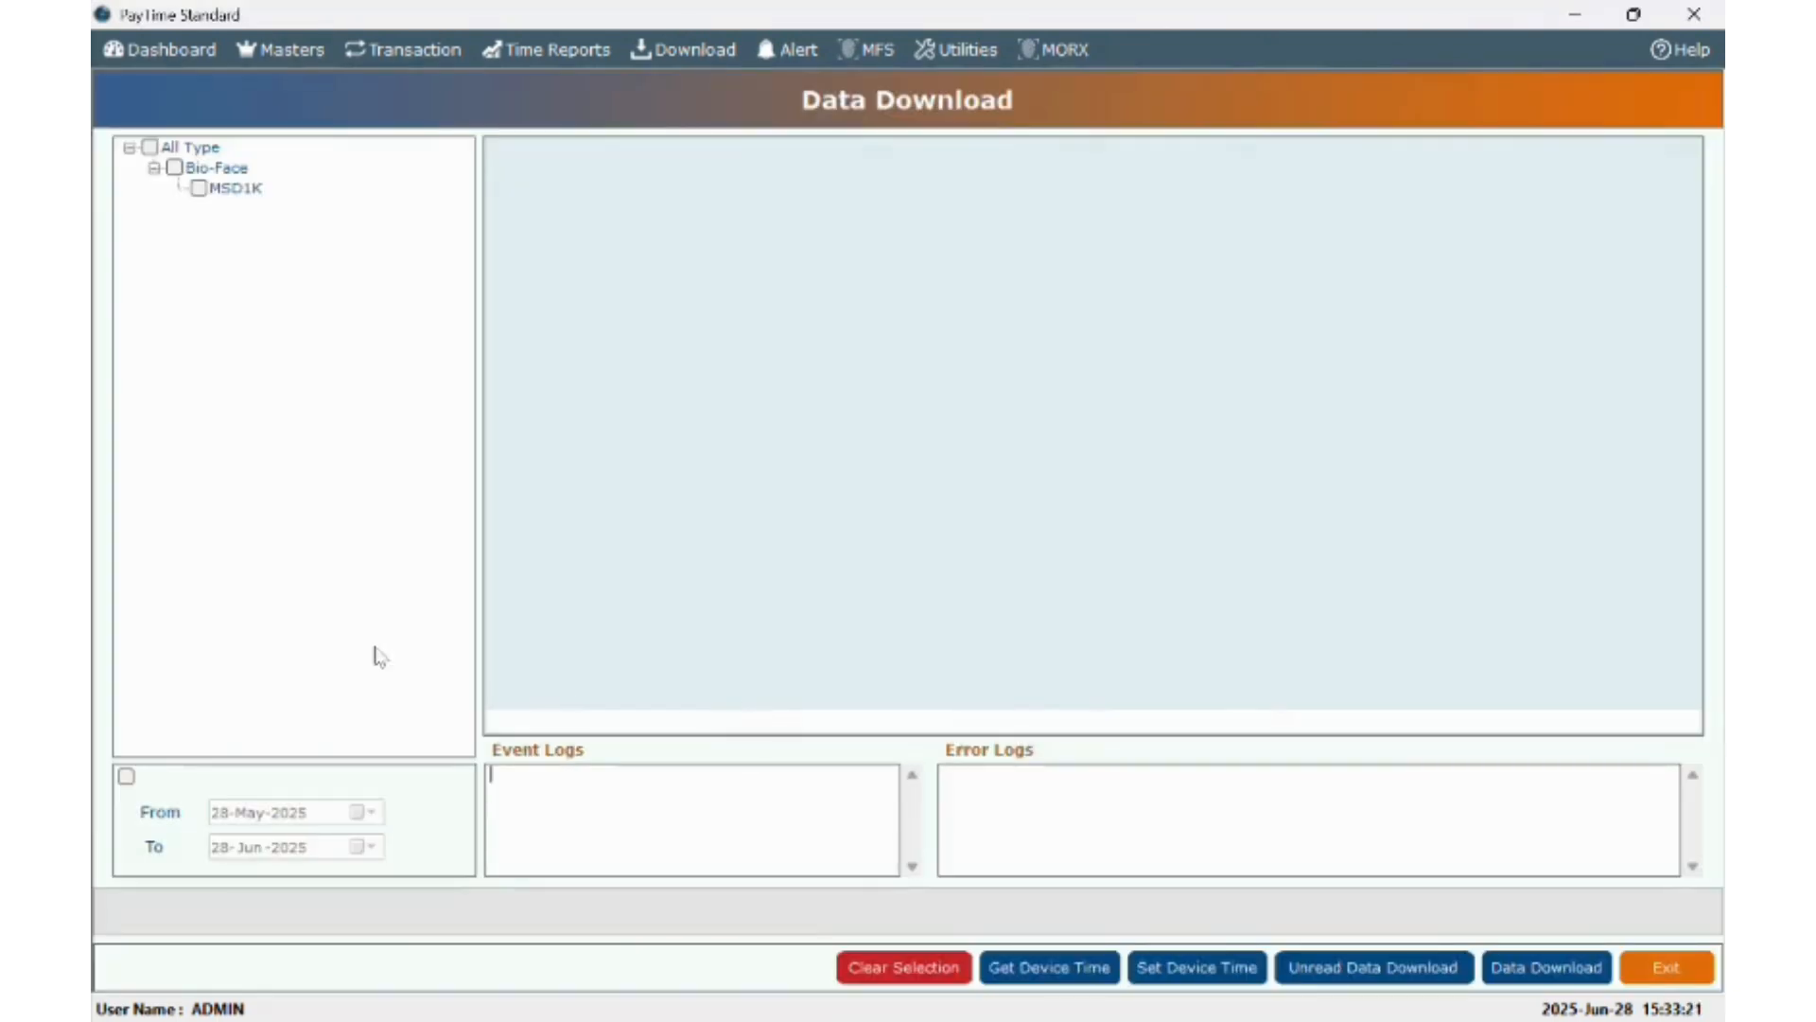
click(198, 187)
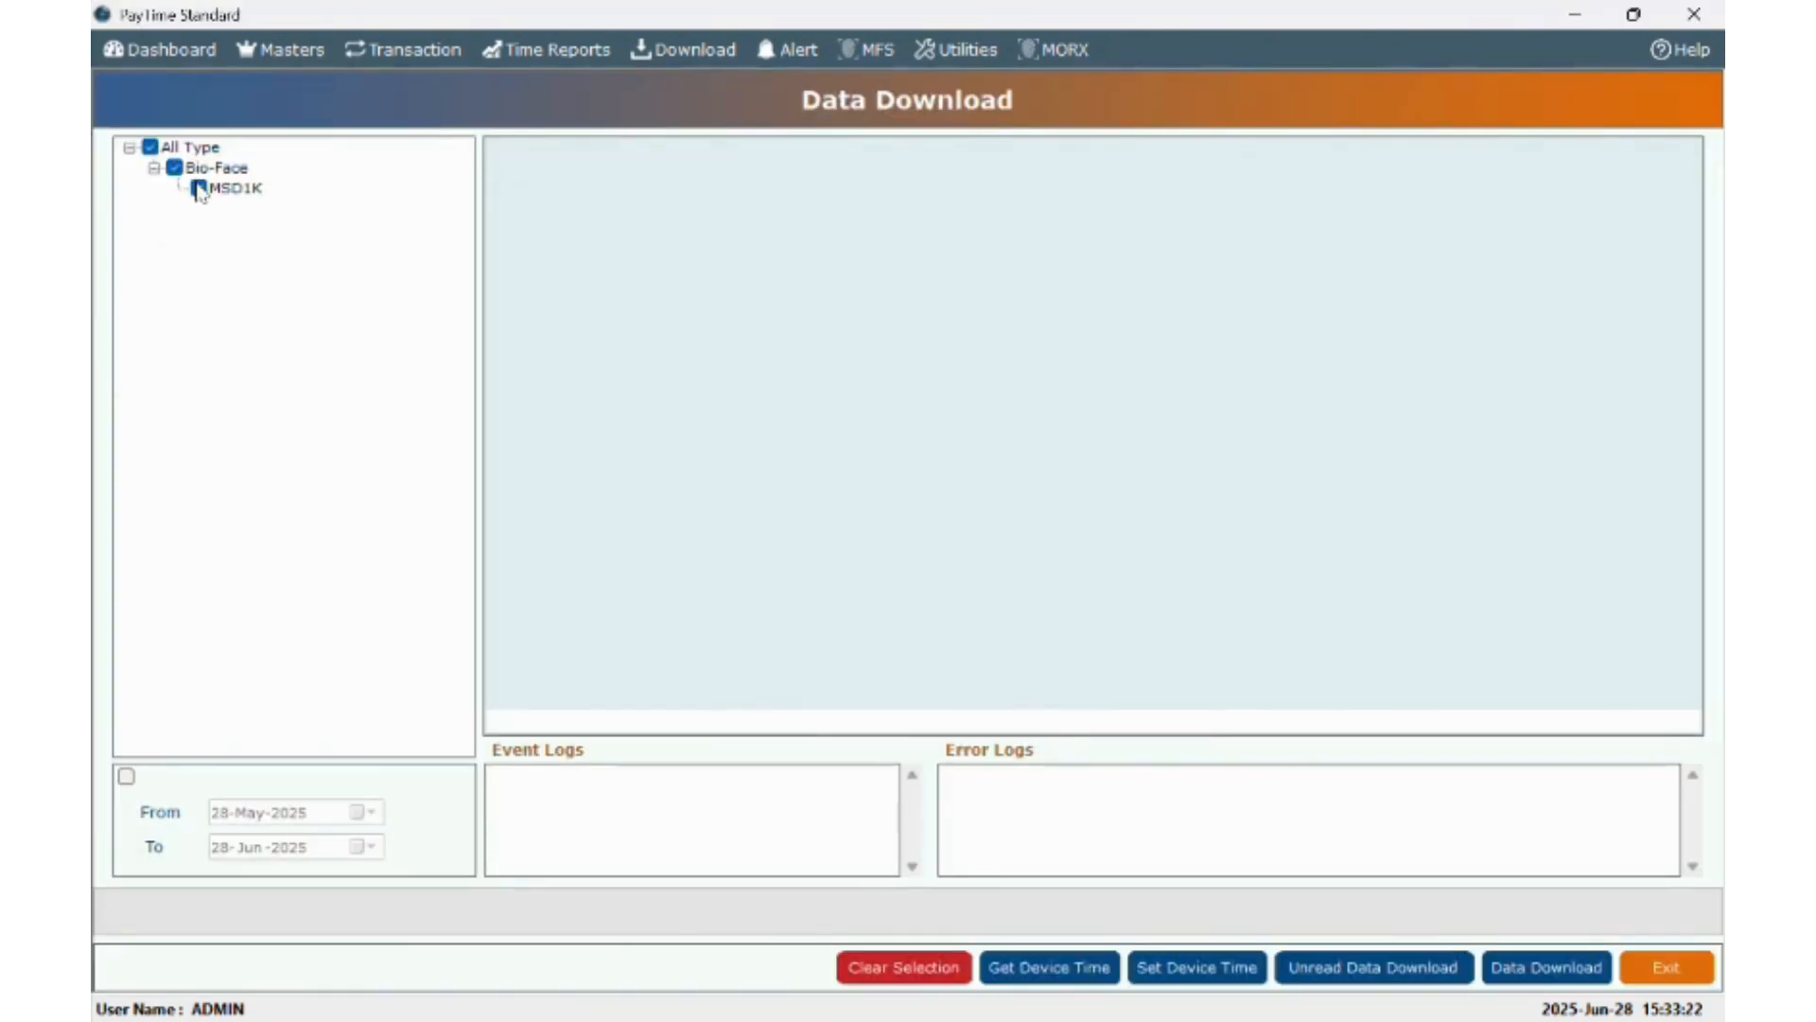
click(126, 775)
click(224, 814)
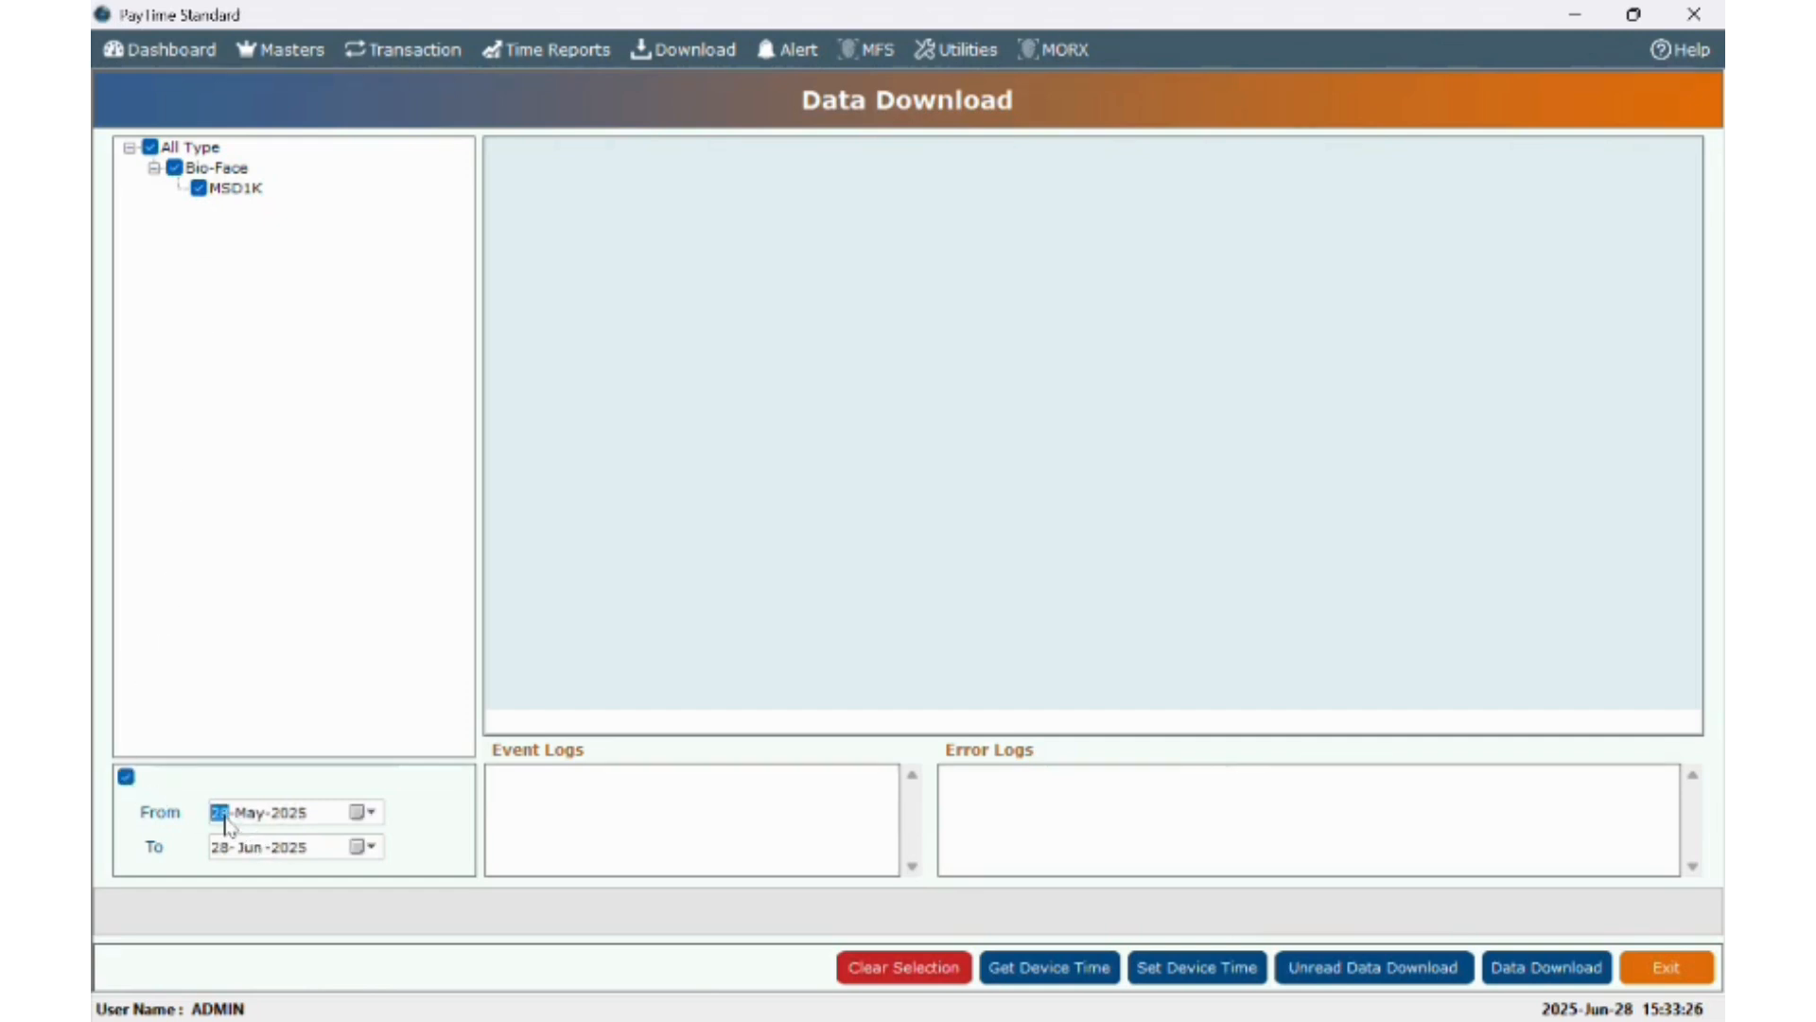
text(01)
key(Up)
click(520, 55)
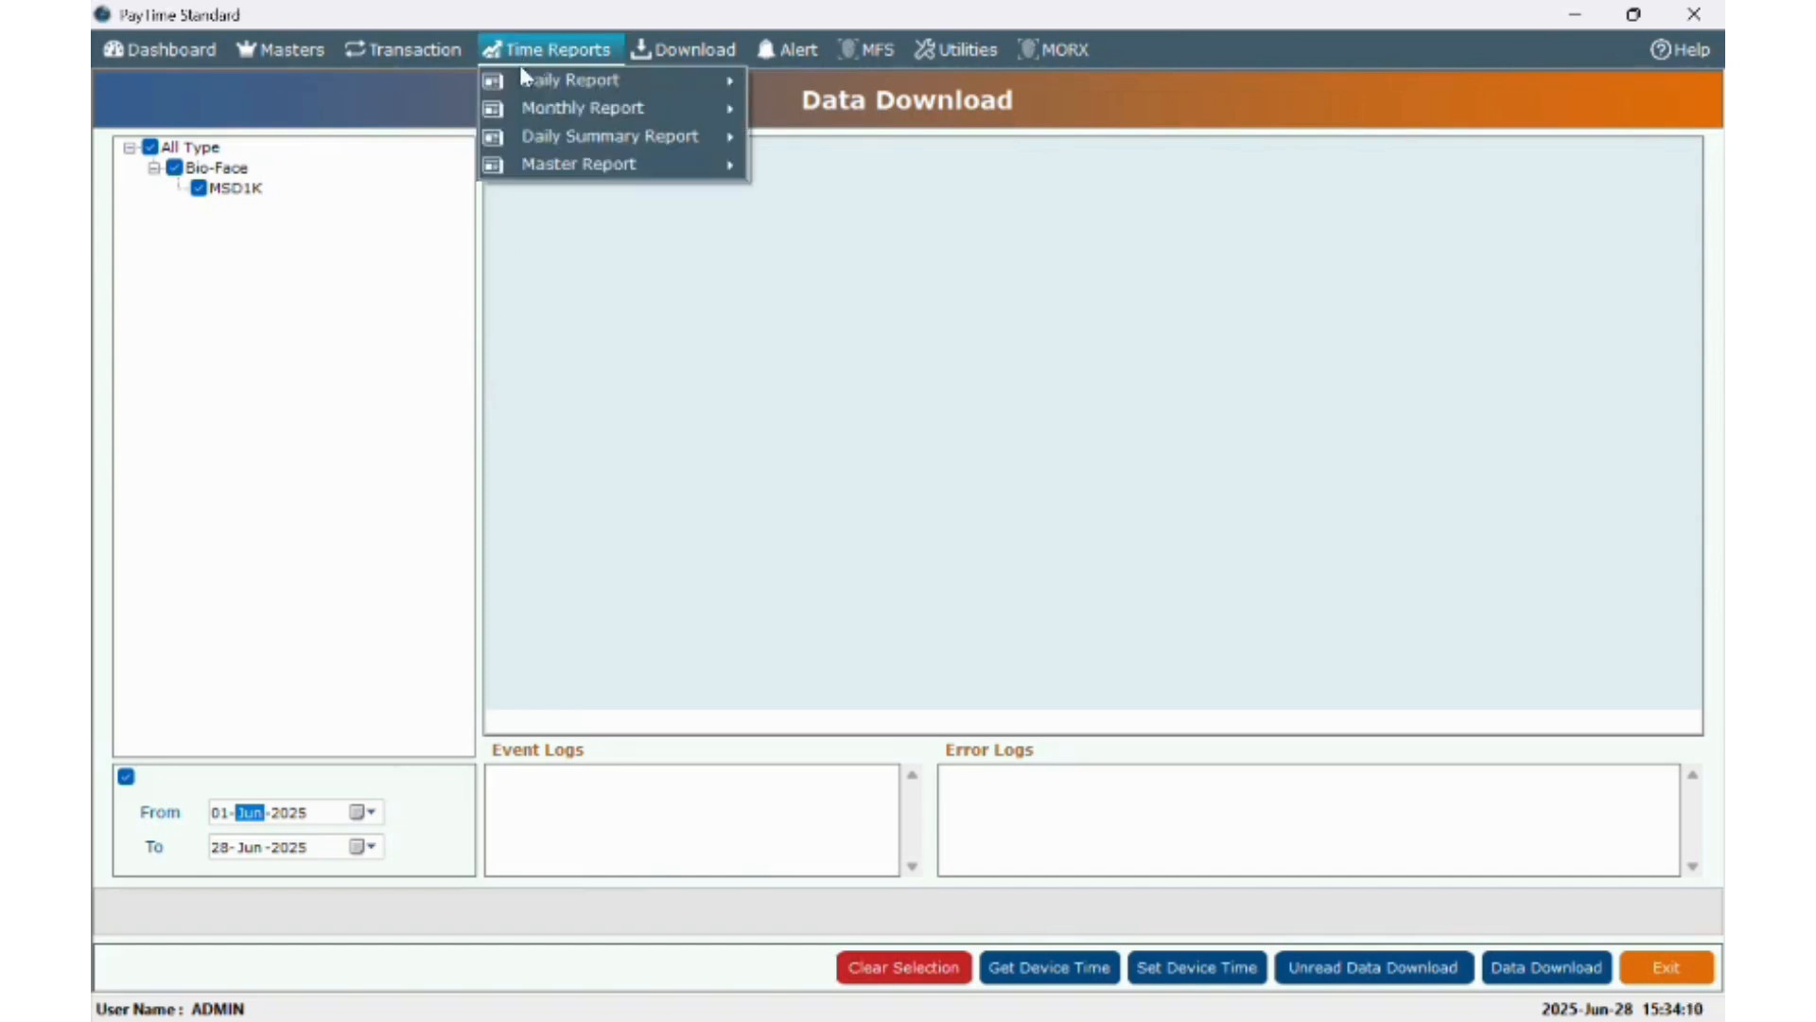
- Preview the Daily In-Out Report from 01-Jun-2025 for all departments and employees, then close it
mouse_move(525, 84)
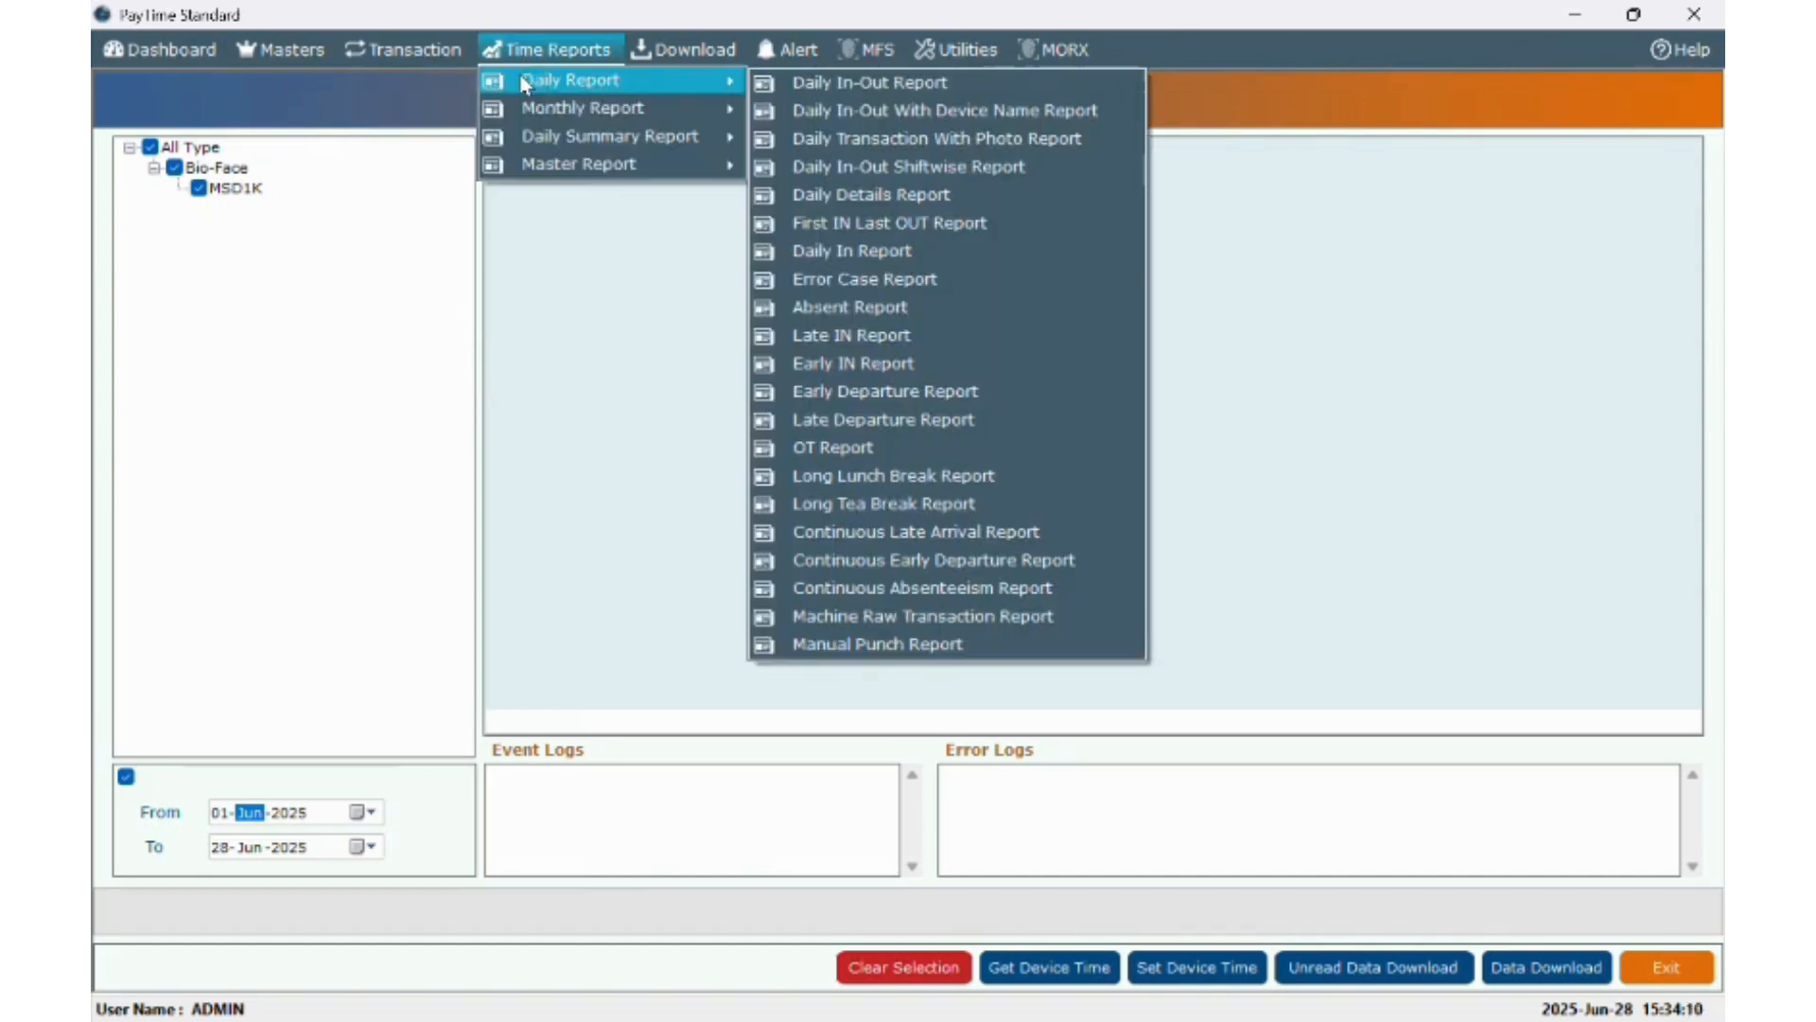
click(888, 84)
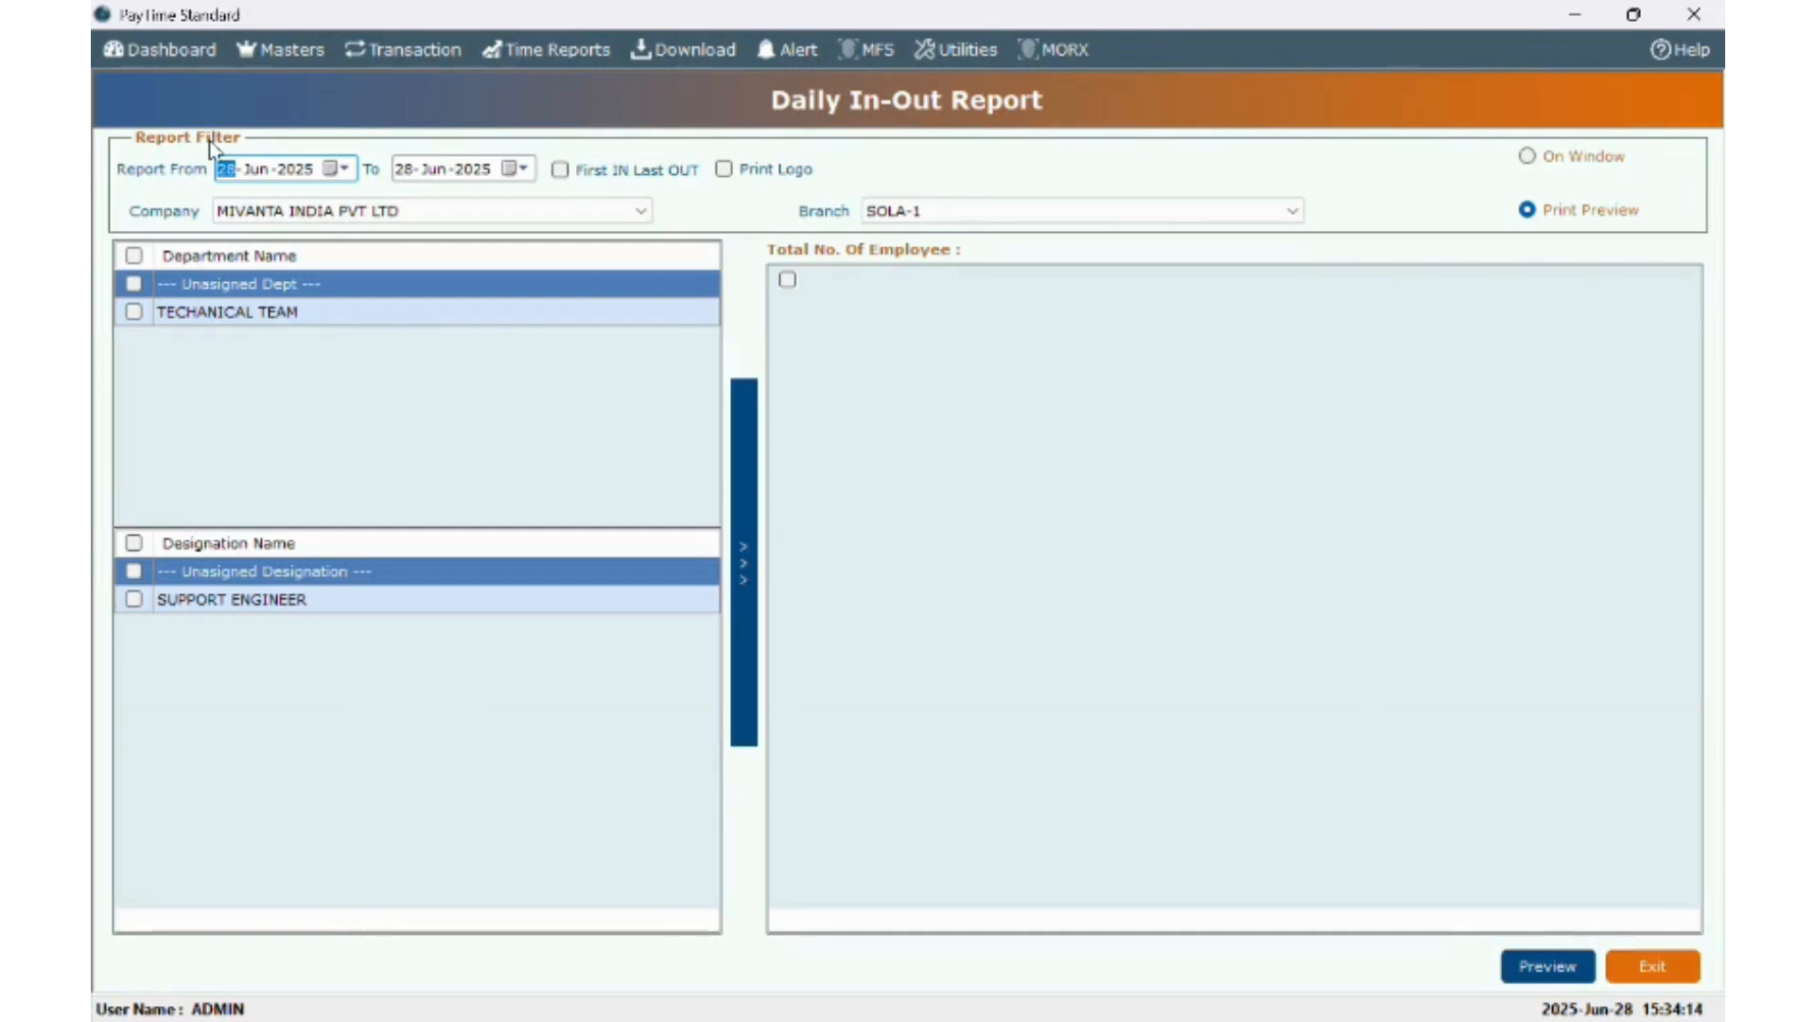
text(01)
click(136, 256)
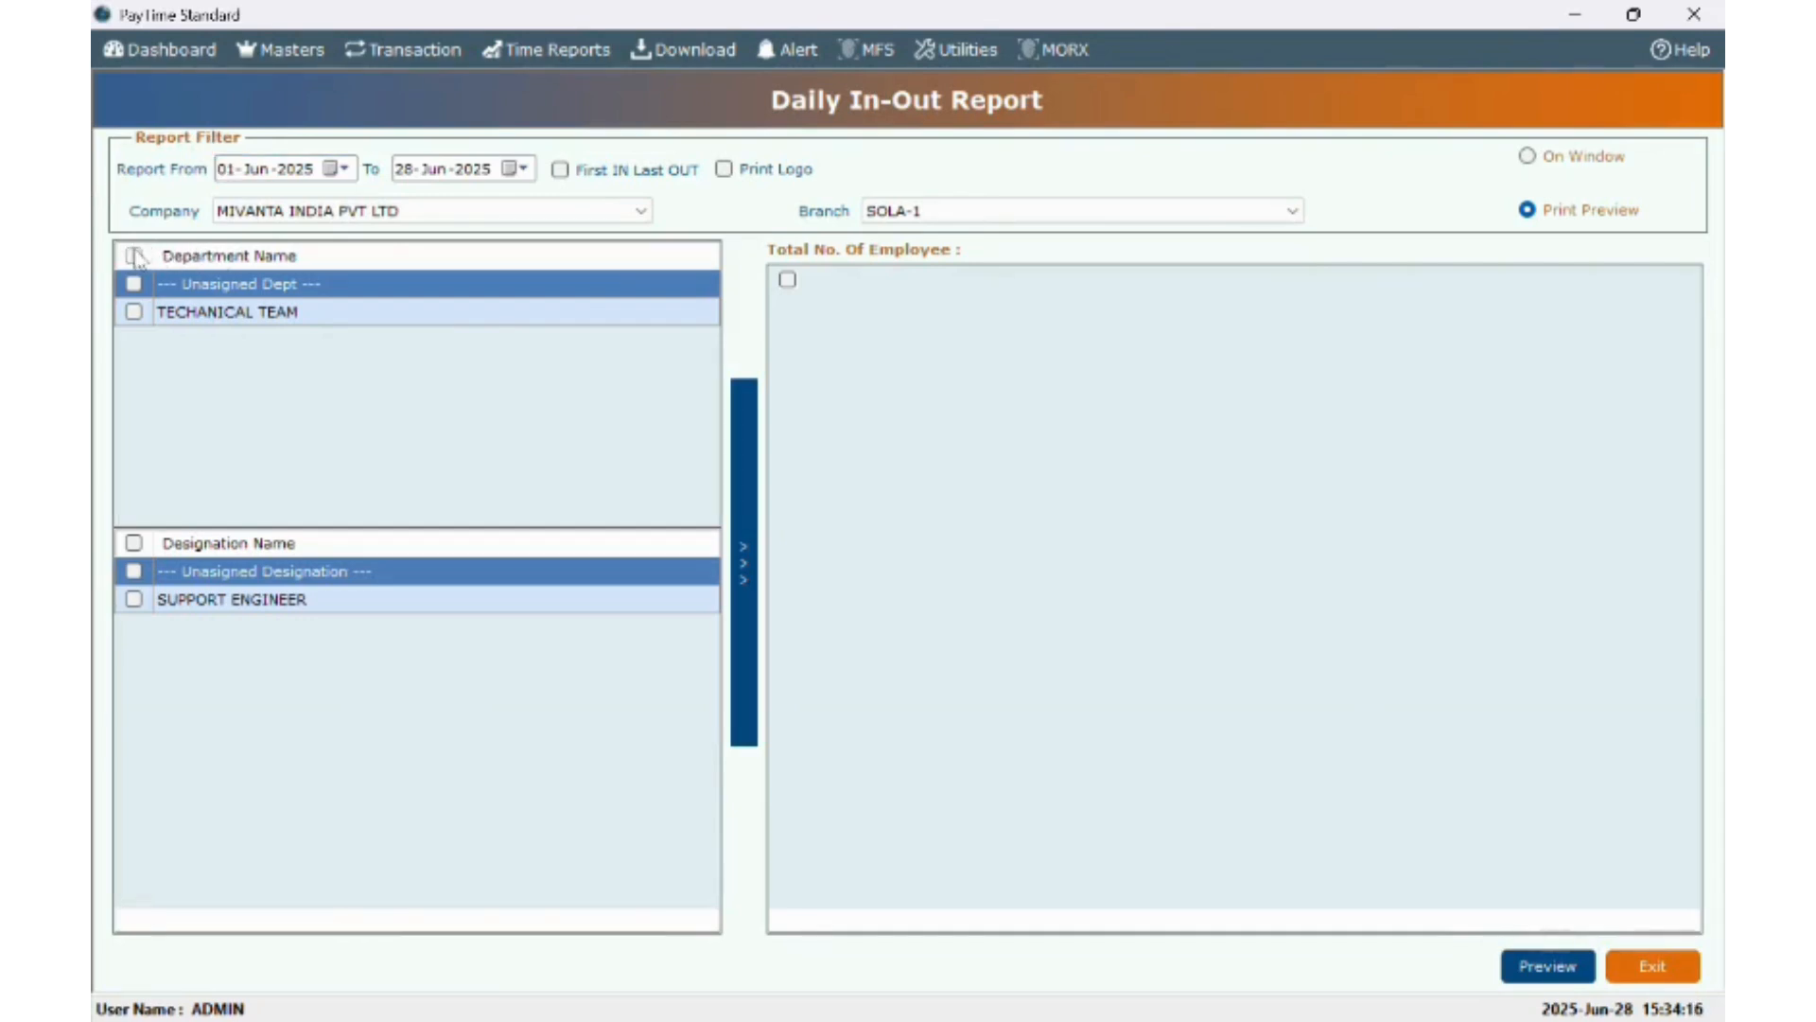
click(787, 279)
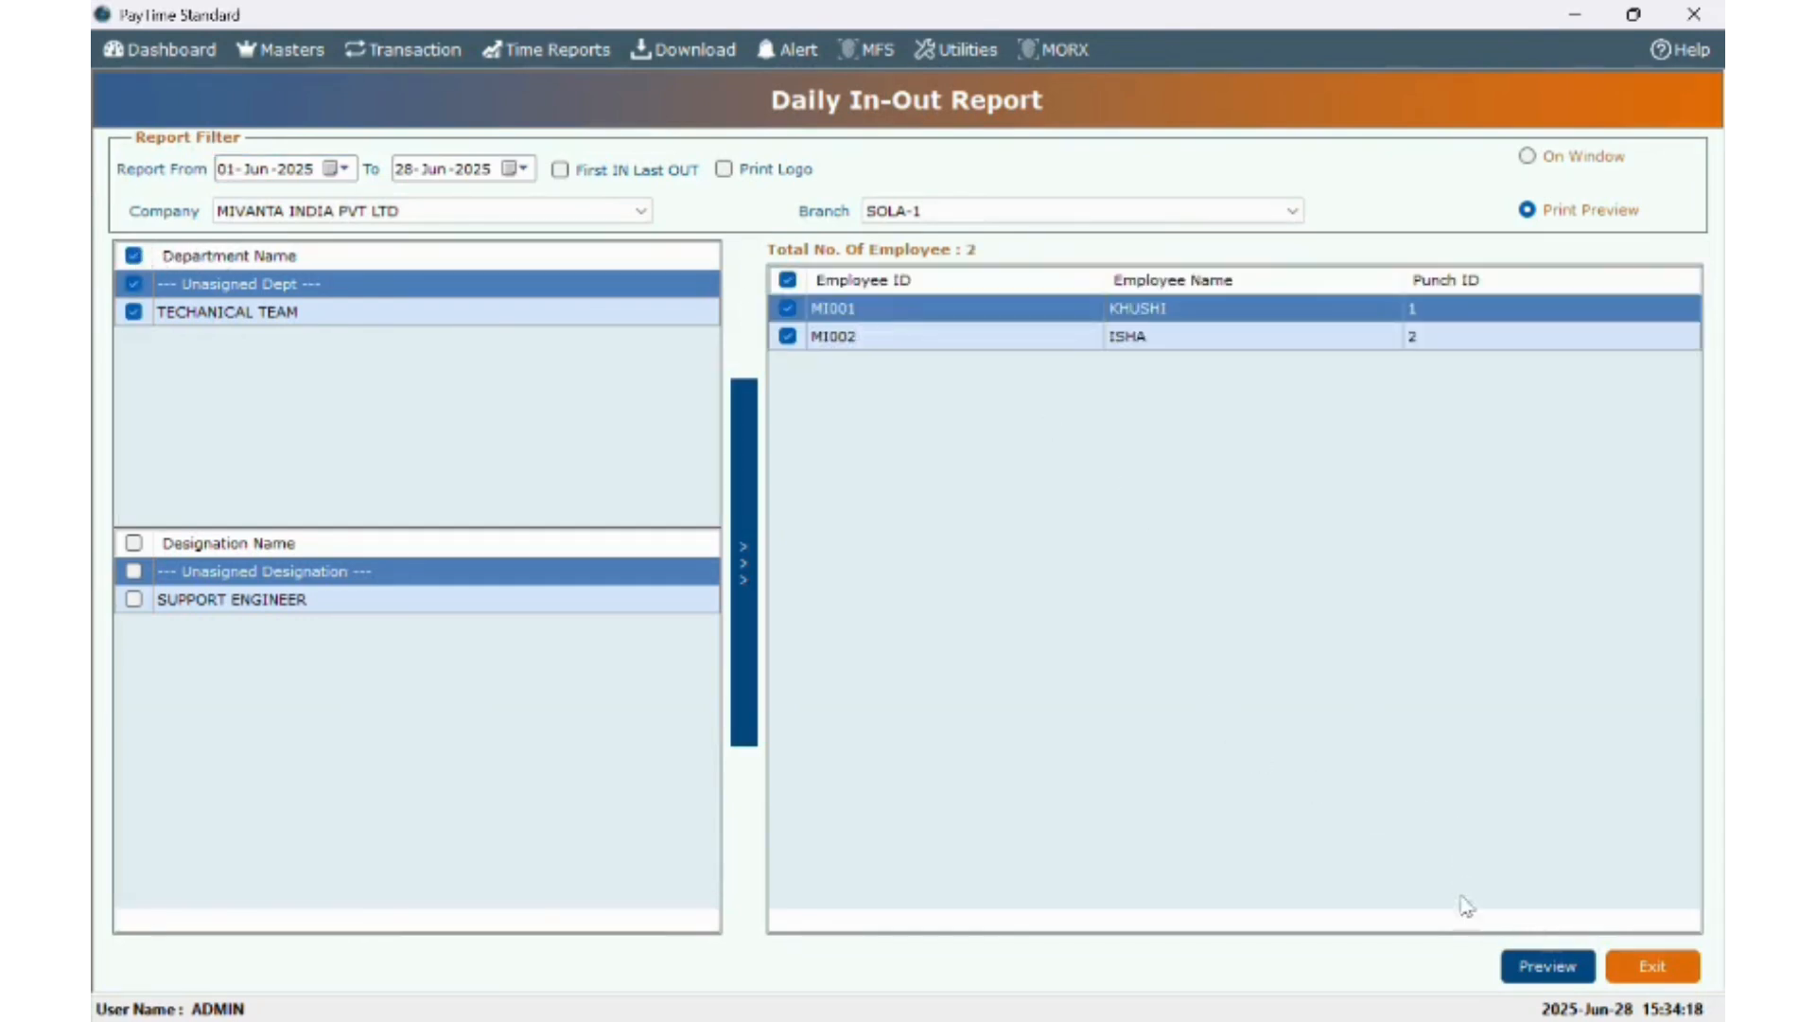
click(1559, 970)
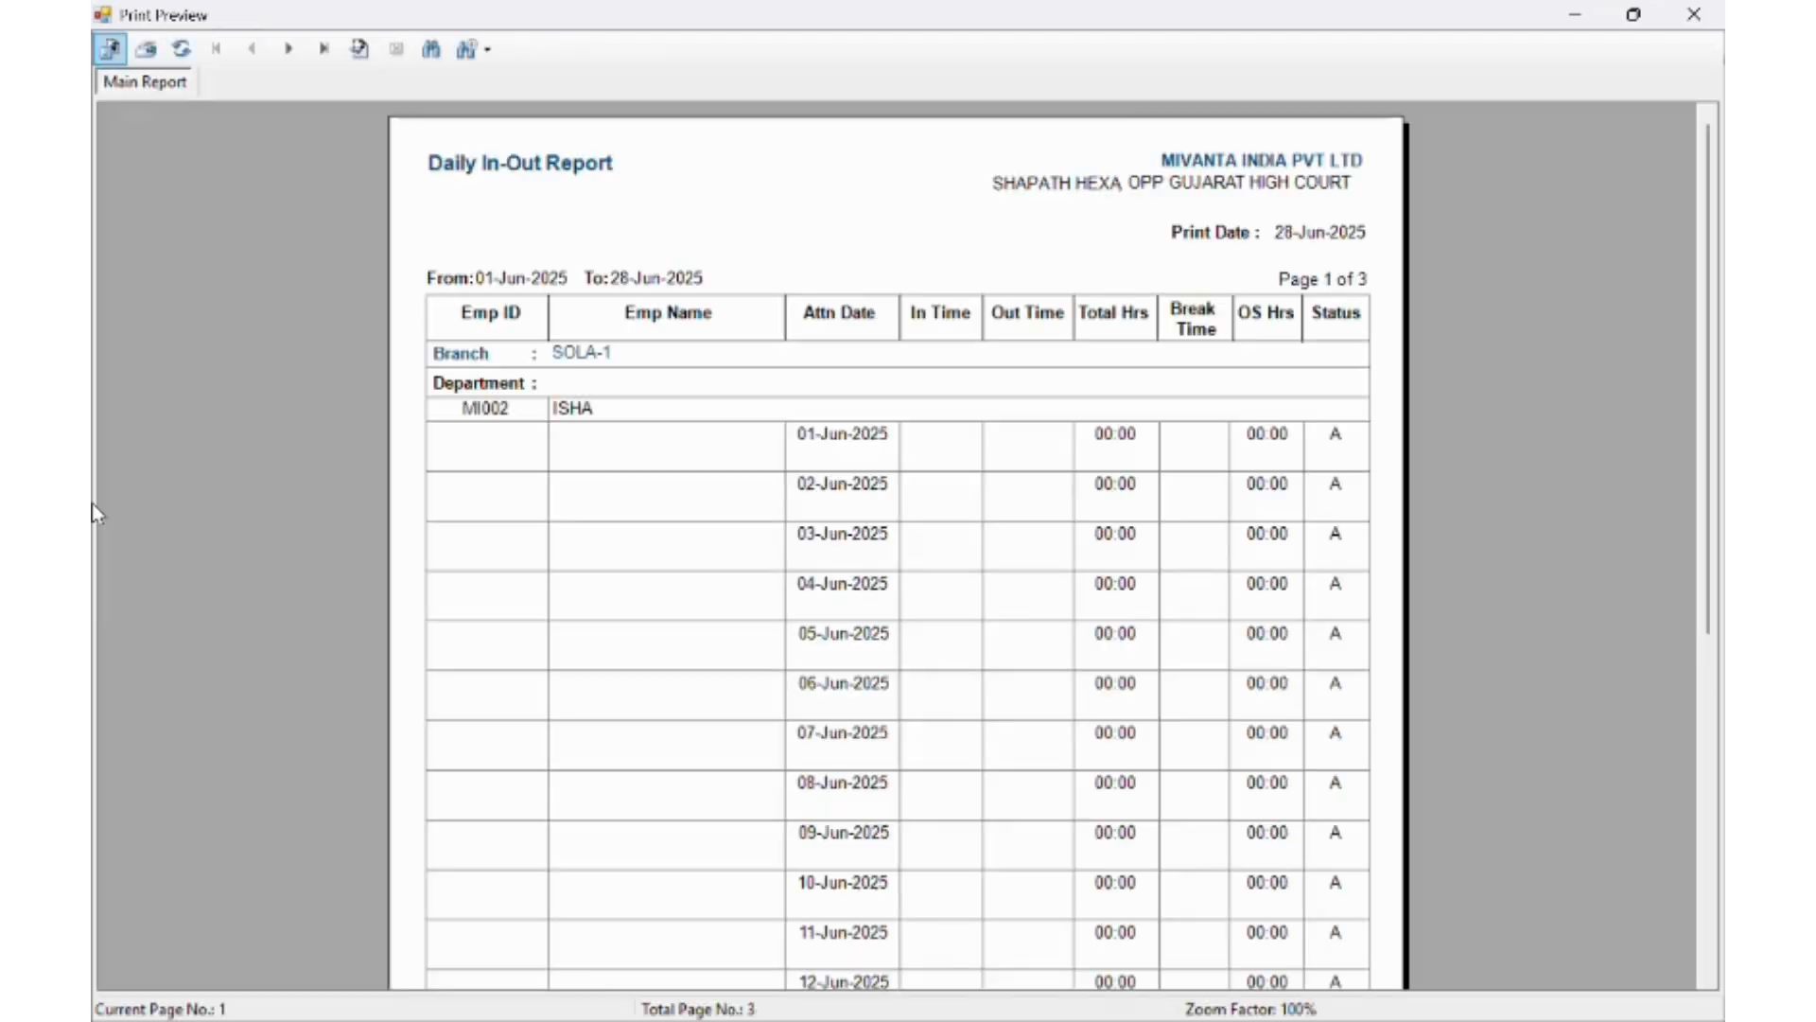
scroll(961, 603, down, 5)
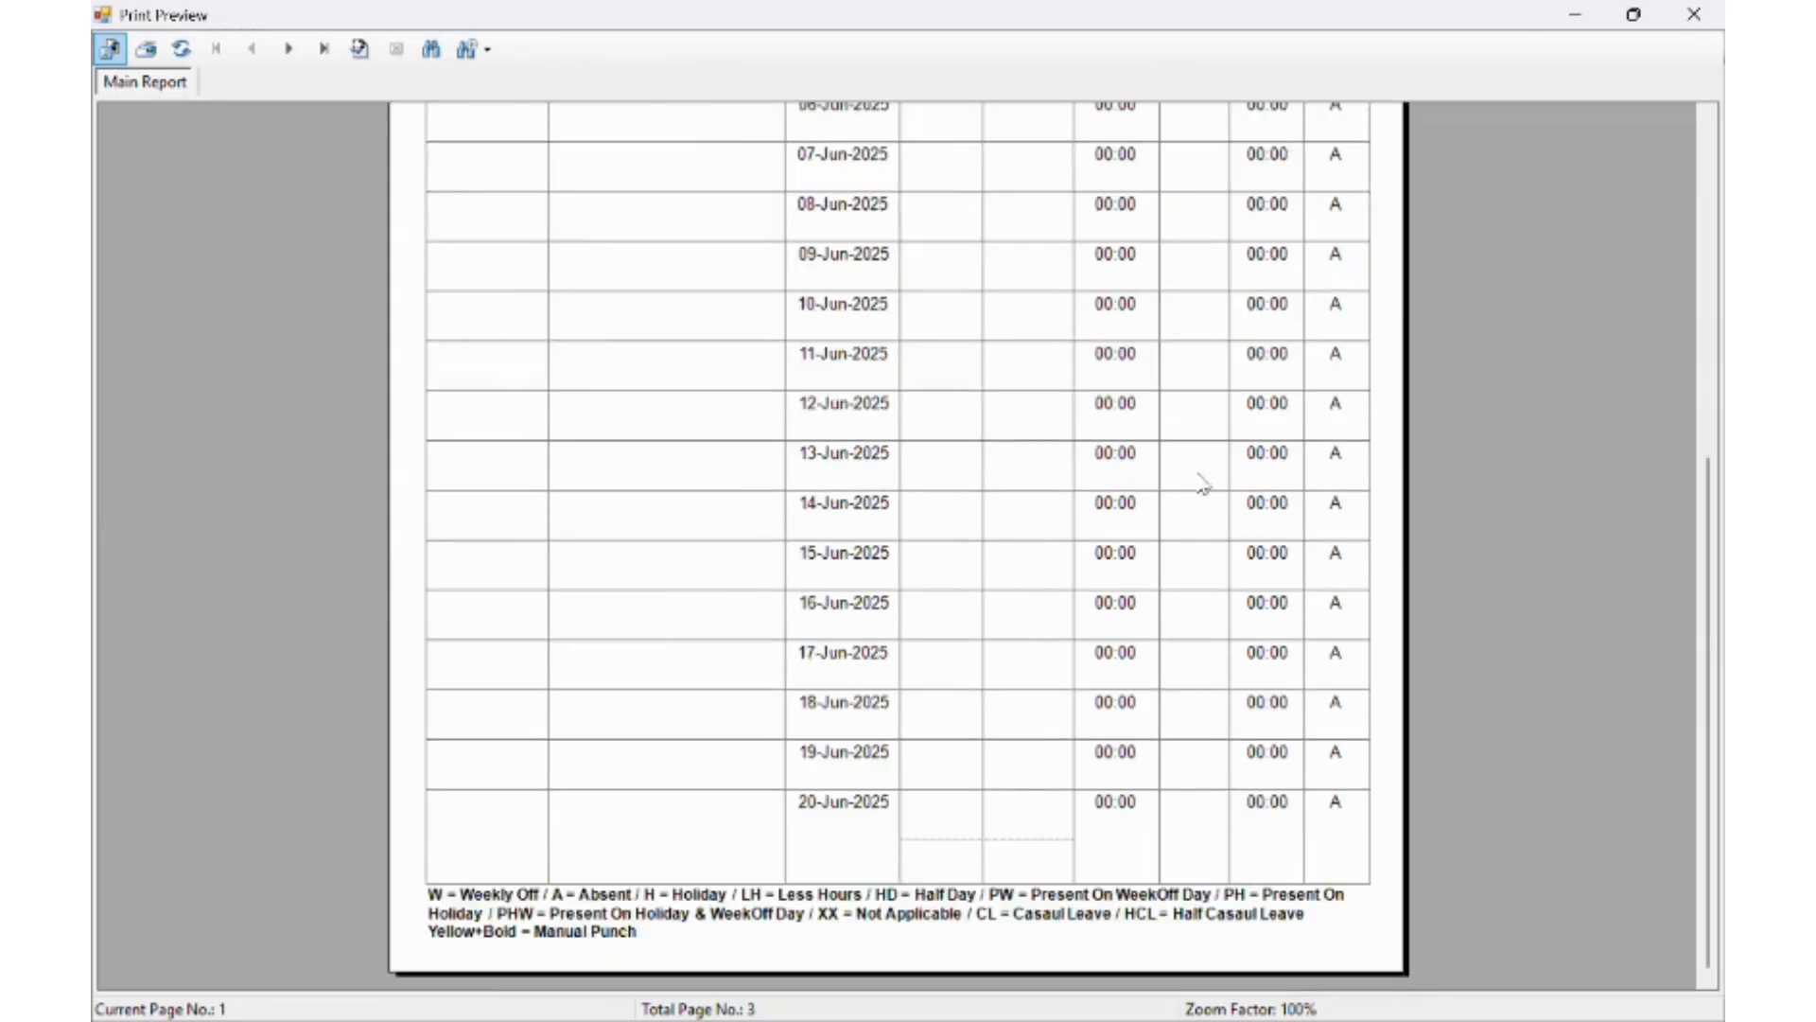
click(1693, 14)
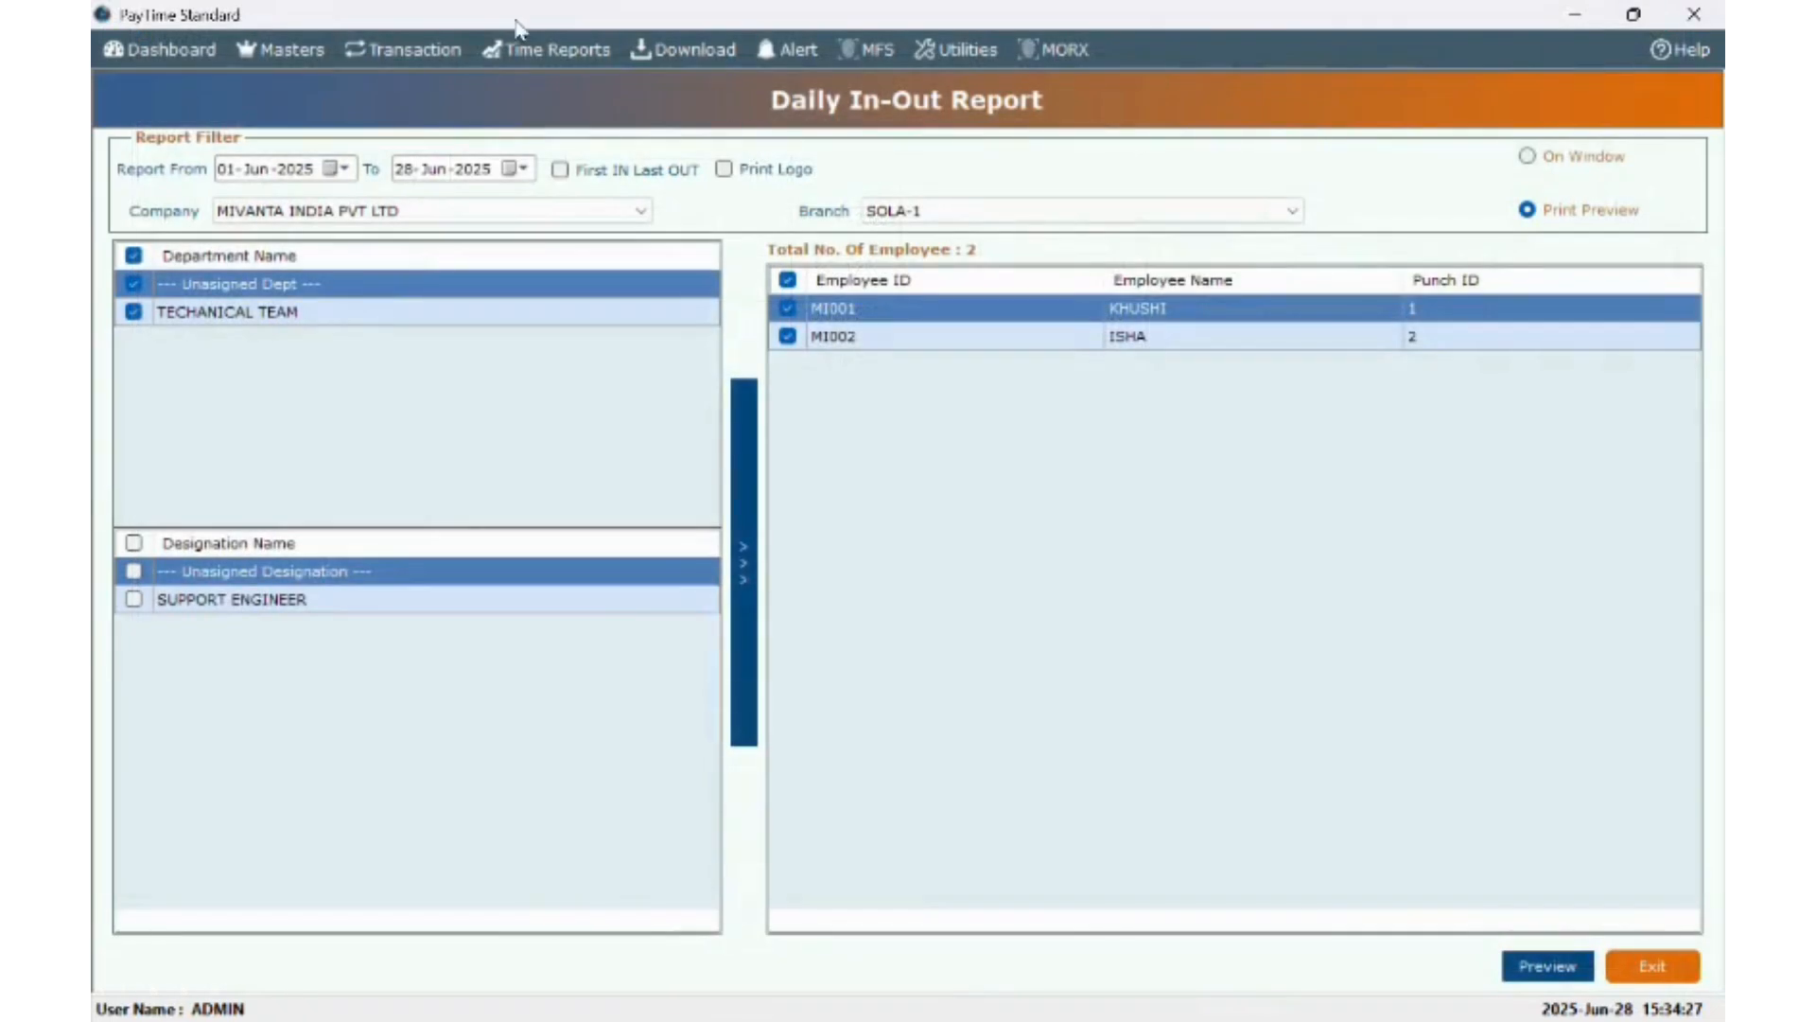
click(530, 49)
mouse_move(537, 112)
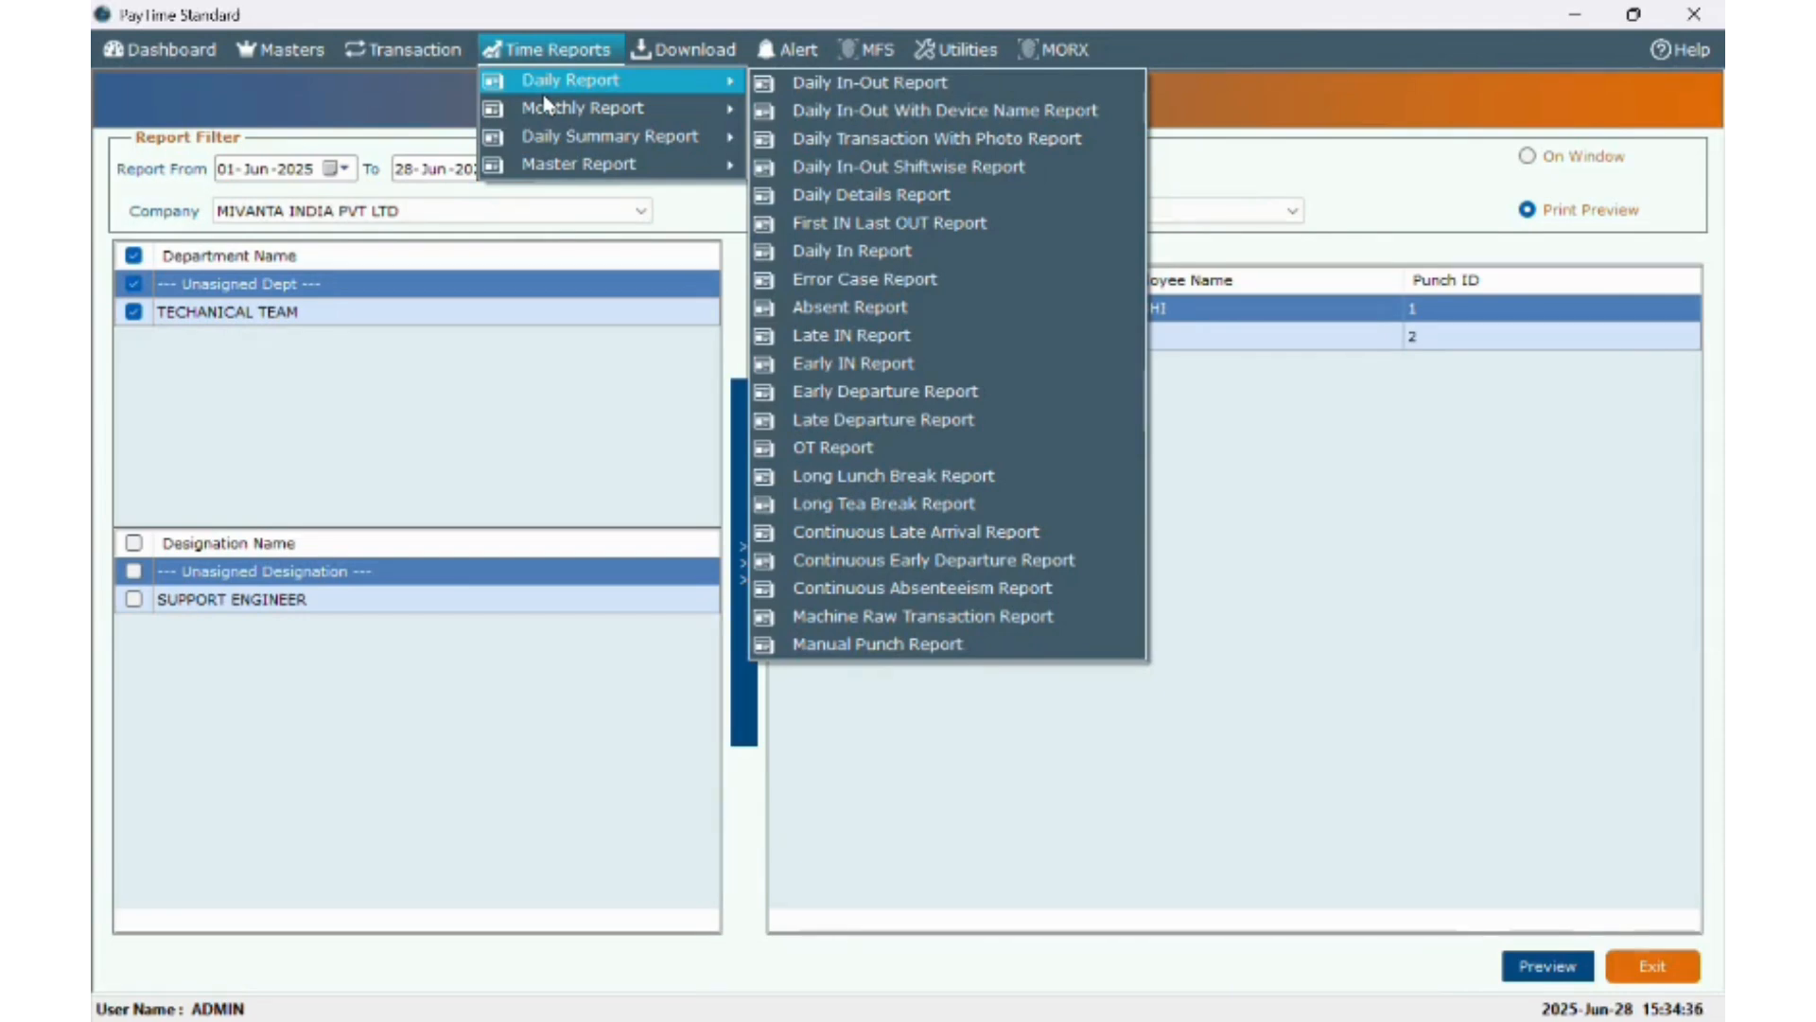
- Preview the Jun-2025 Monthly Muster Report for all departments, then close it
mouse_move(665, 122)
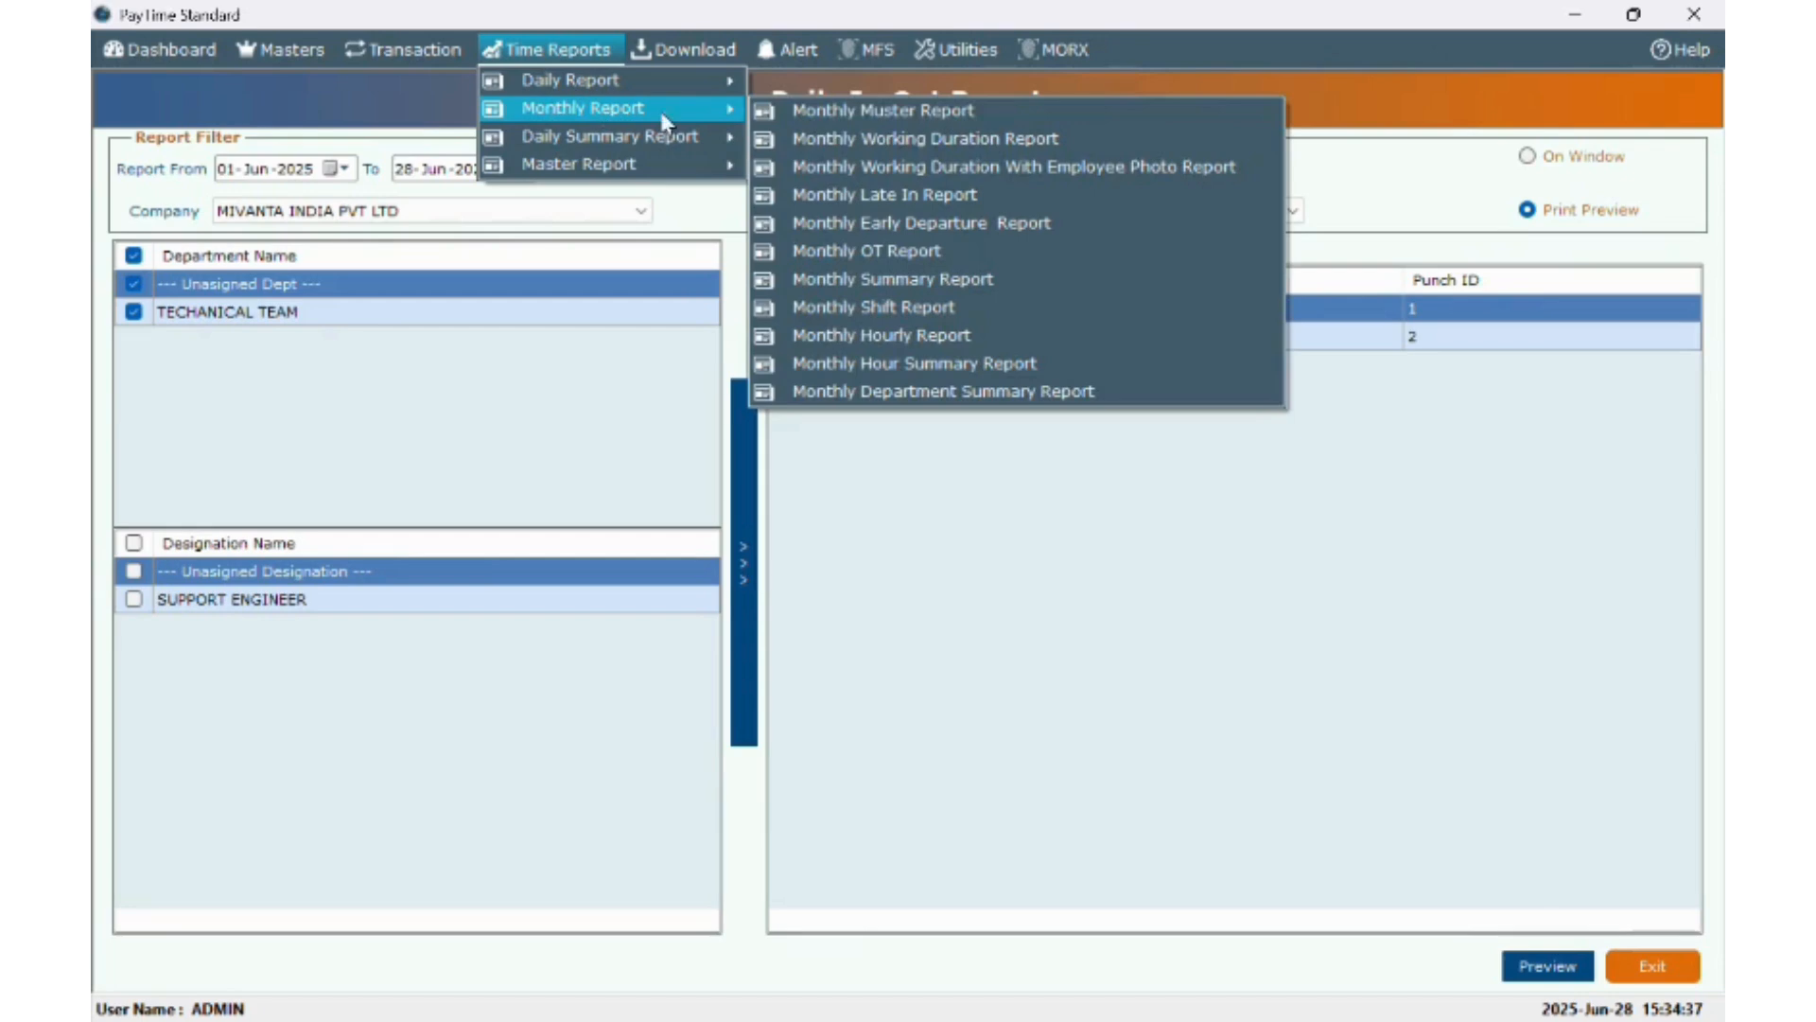
click(840, 112)
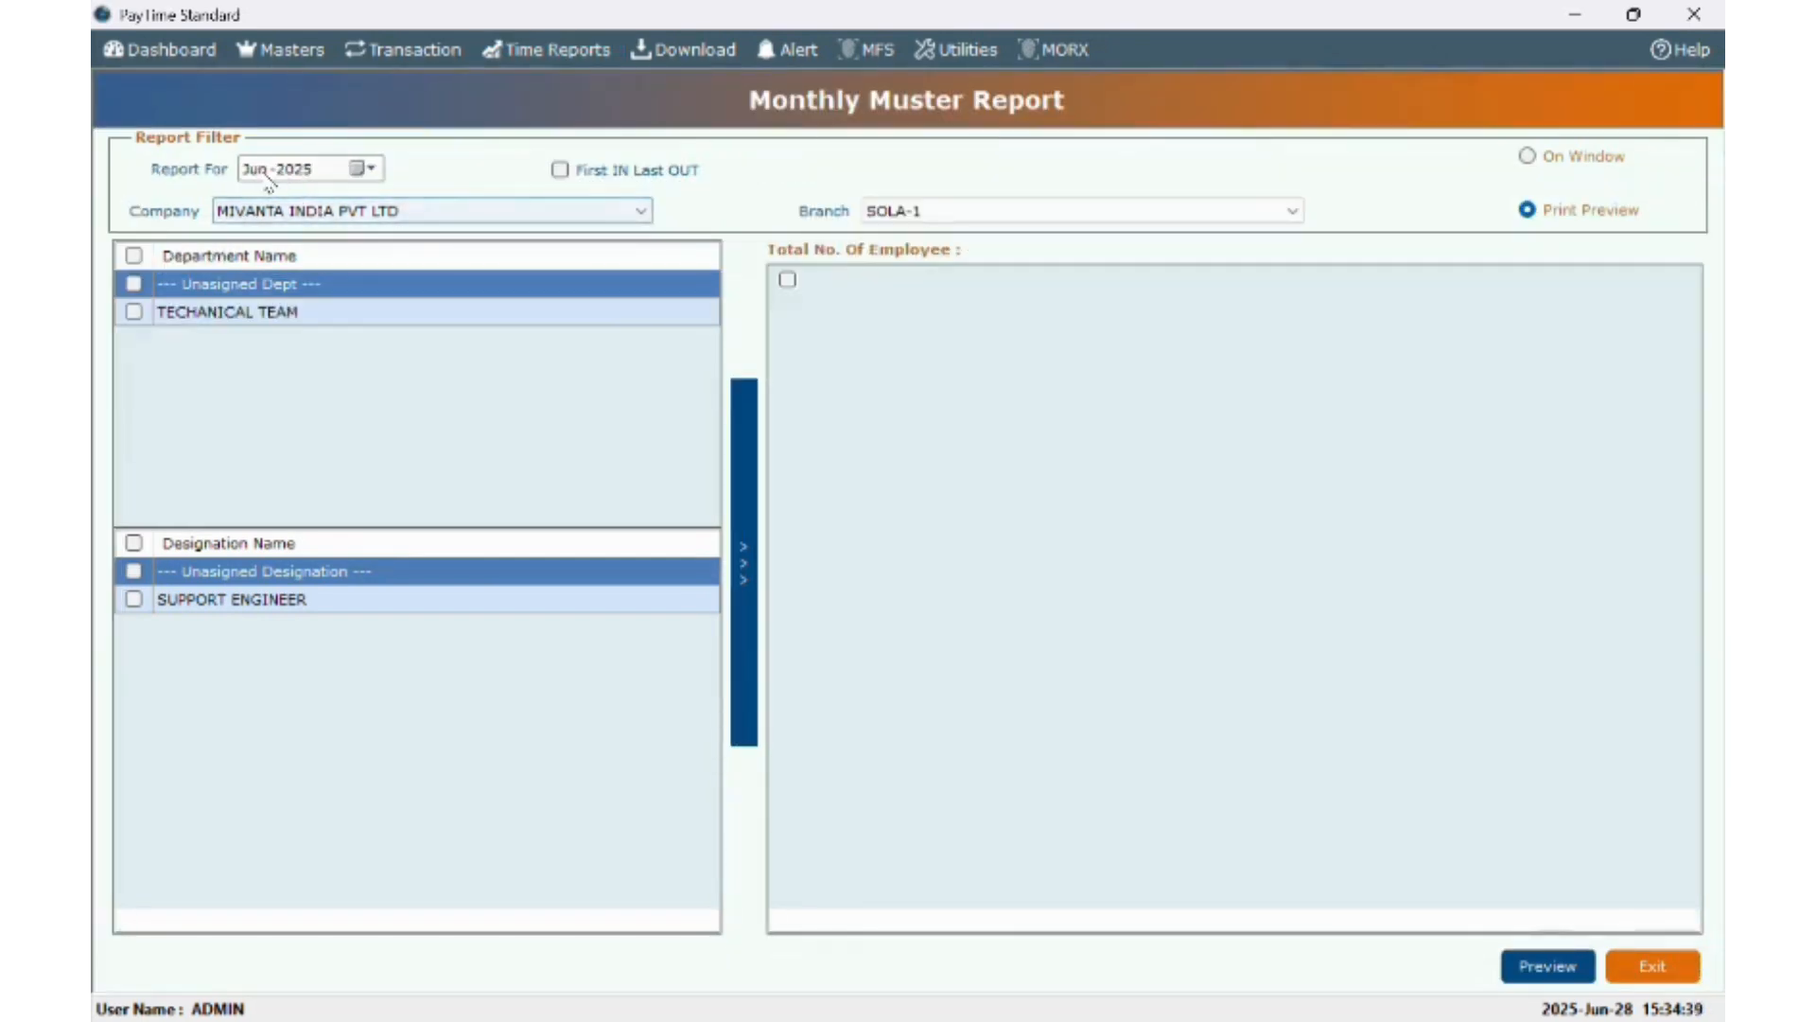
click(133, 255)
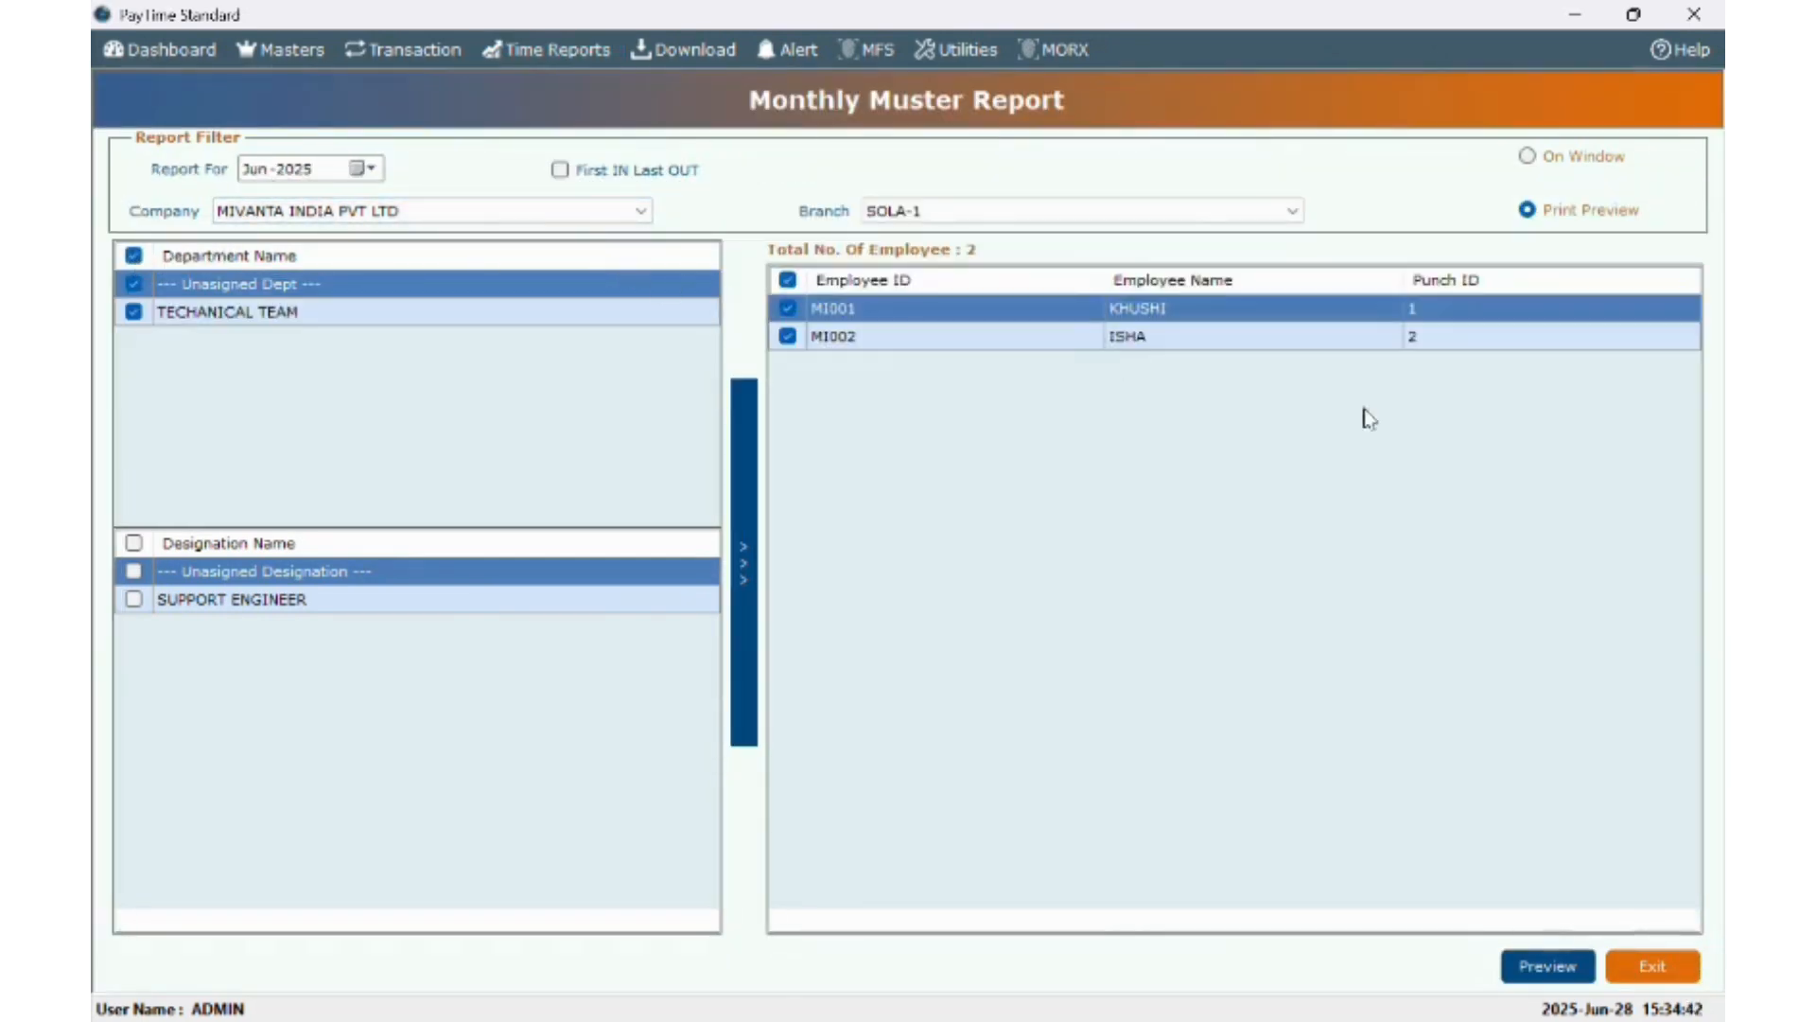
click(1523, 965)
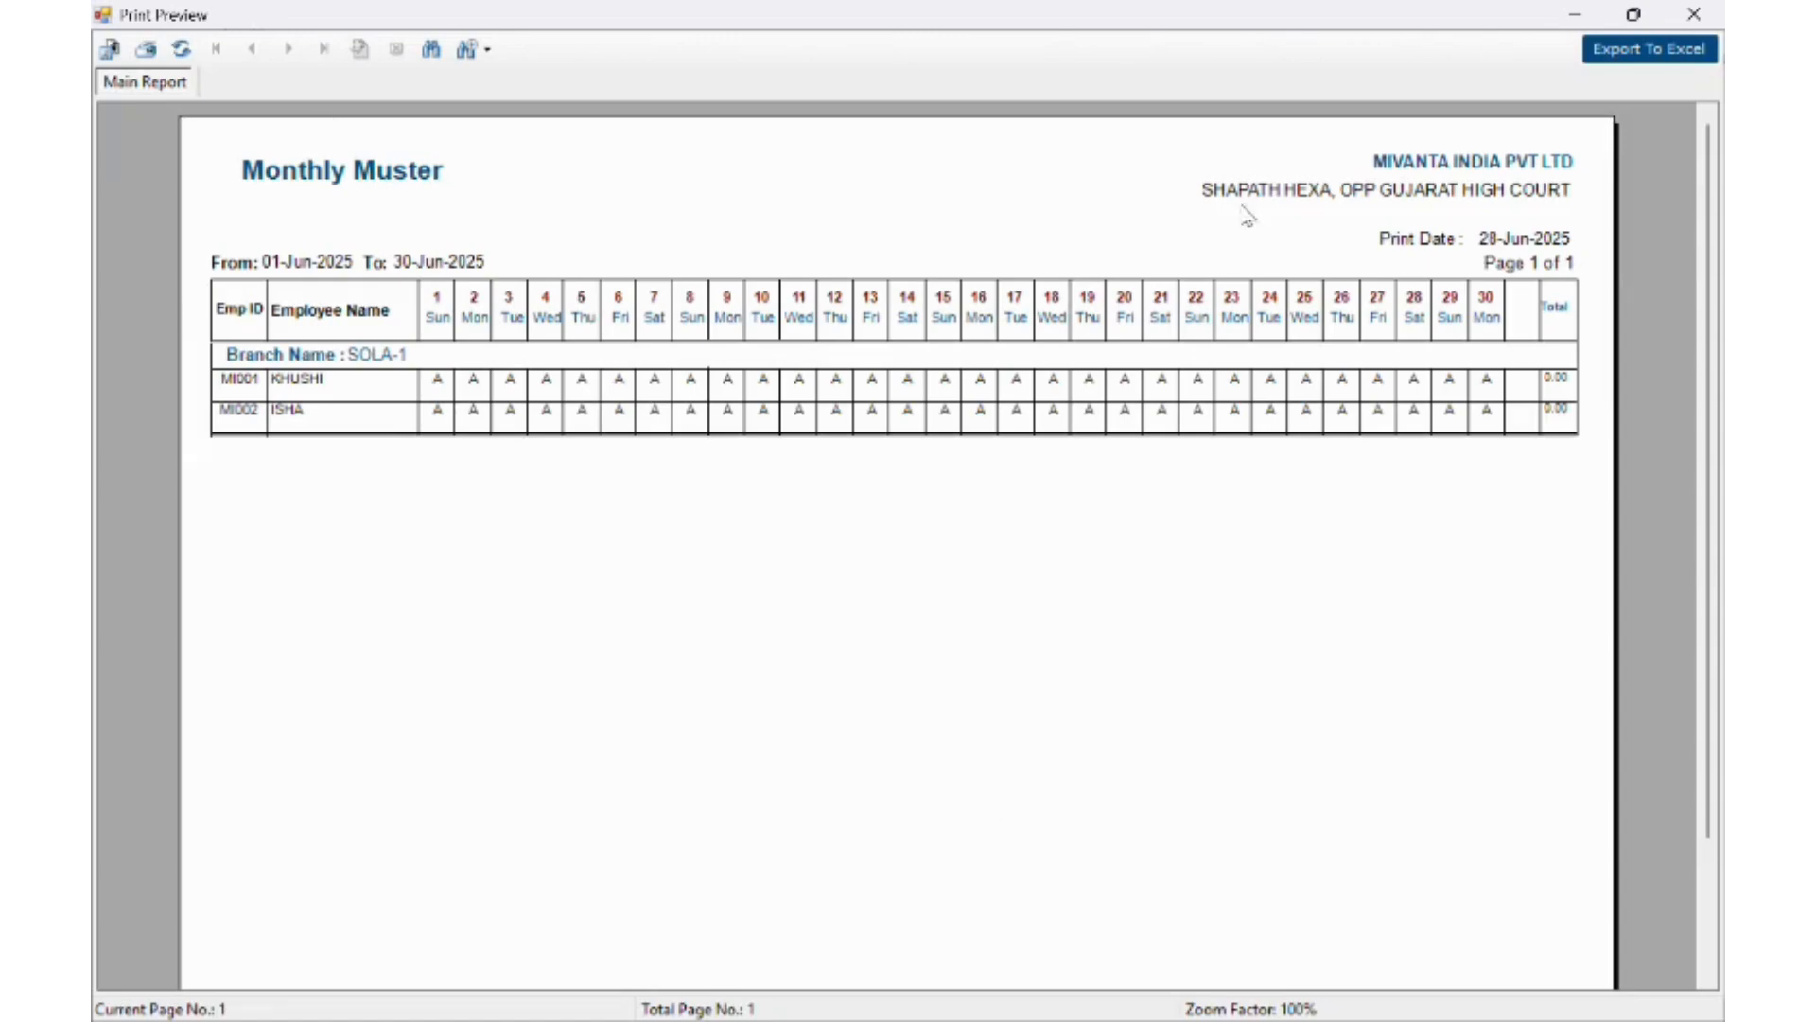
click(1693, 13)
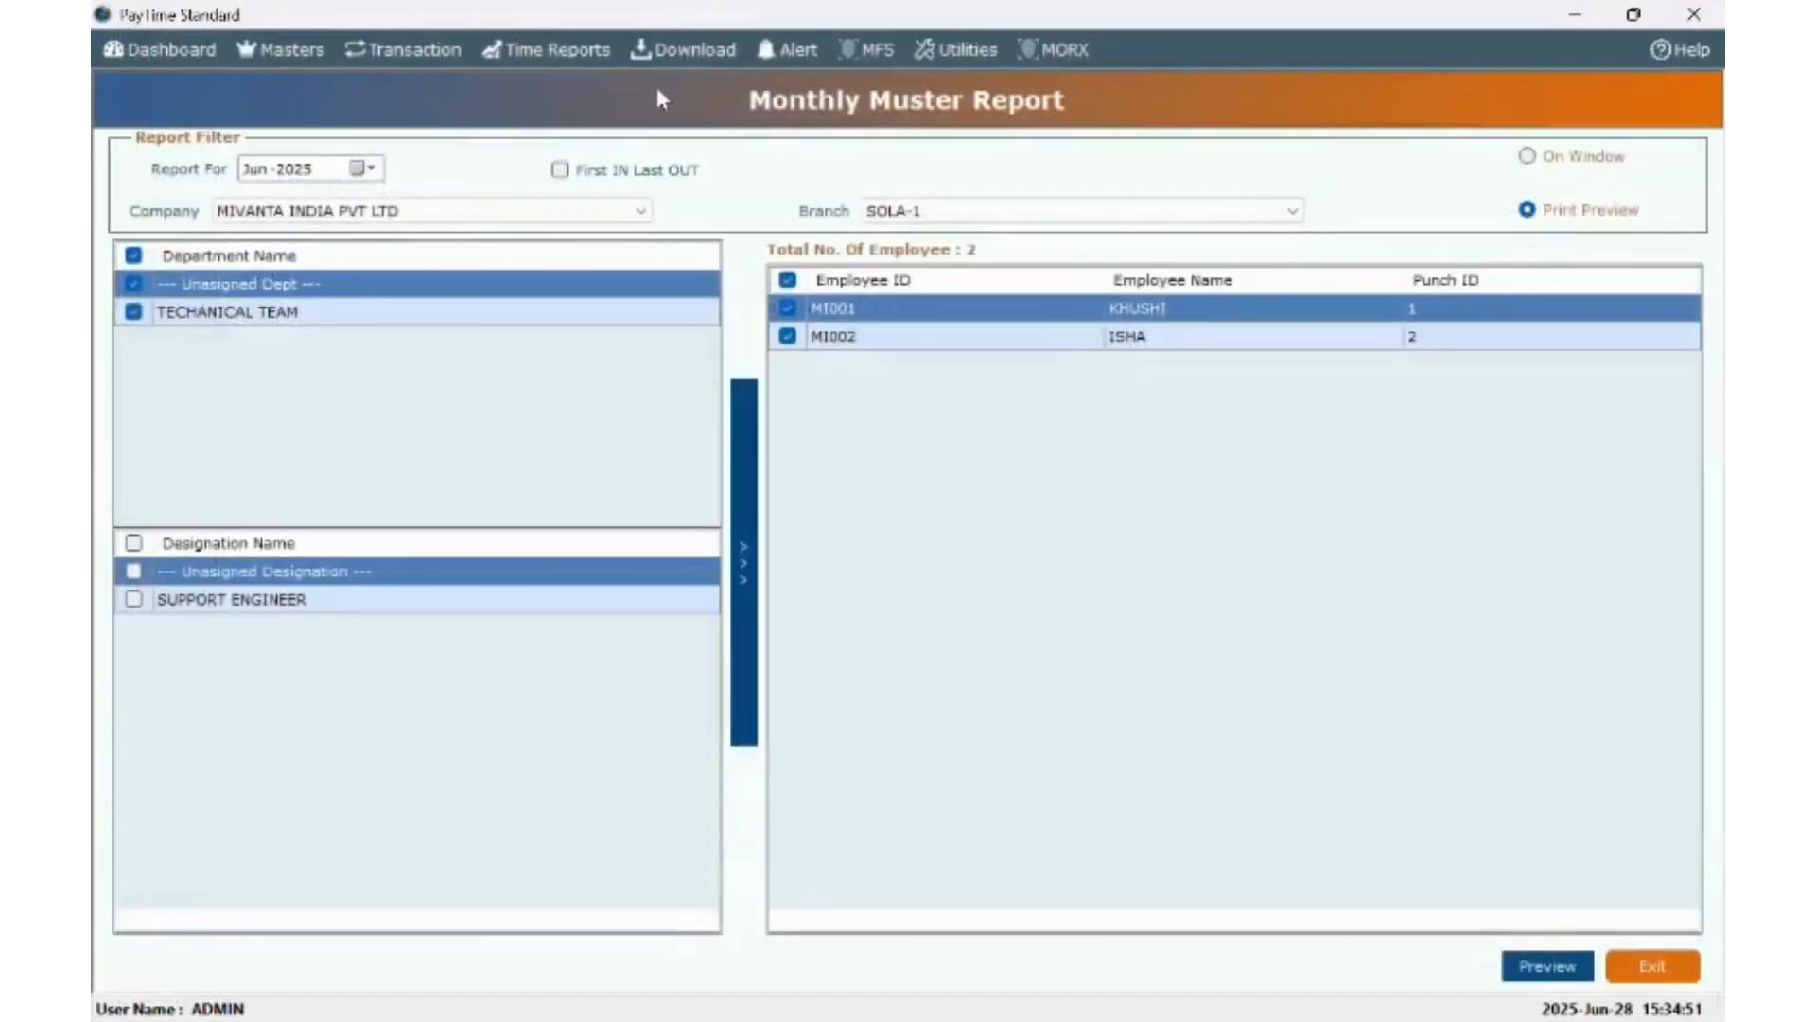
- Preview the Jun-2025 Monthly Working Duration Report for all departments, then close it
click(586, 57)
mouse_move(575, 112)
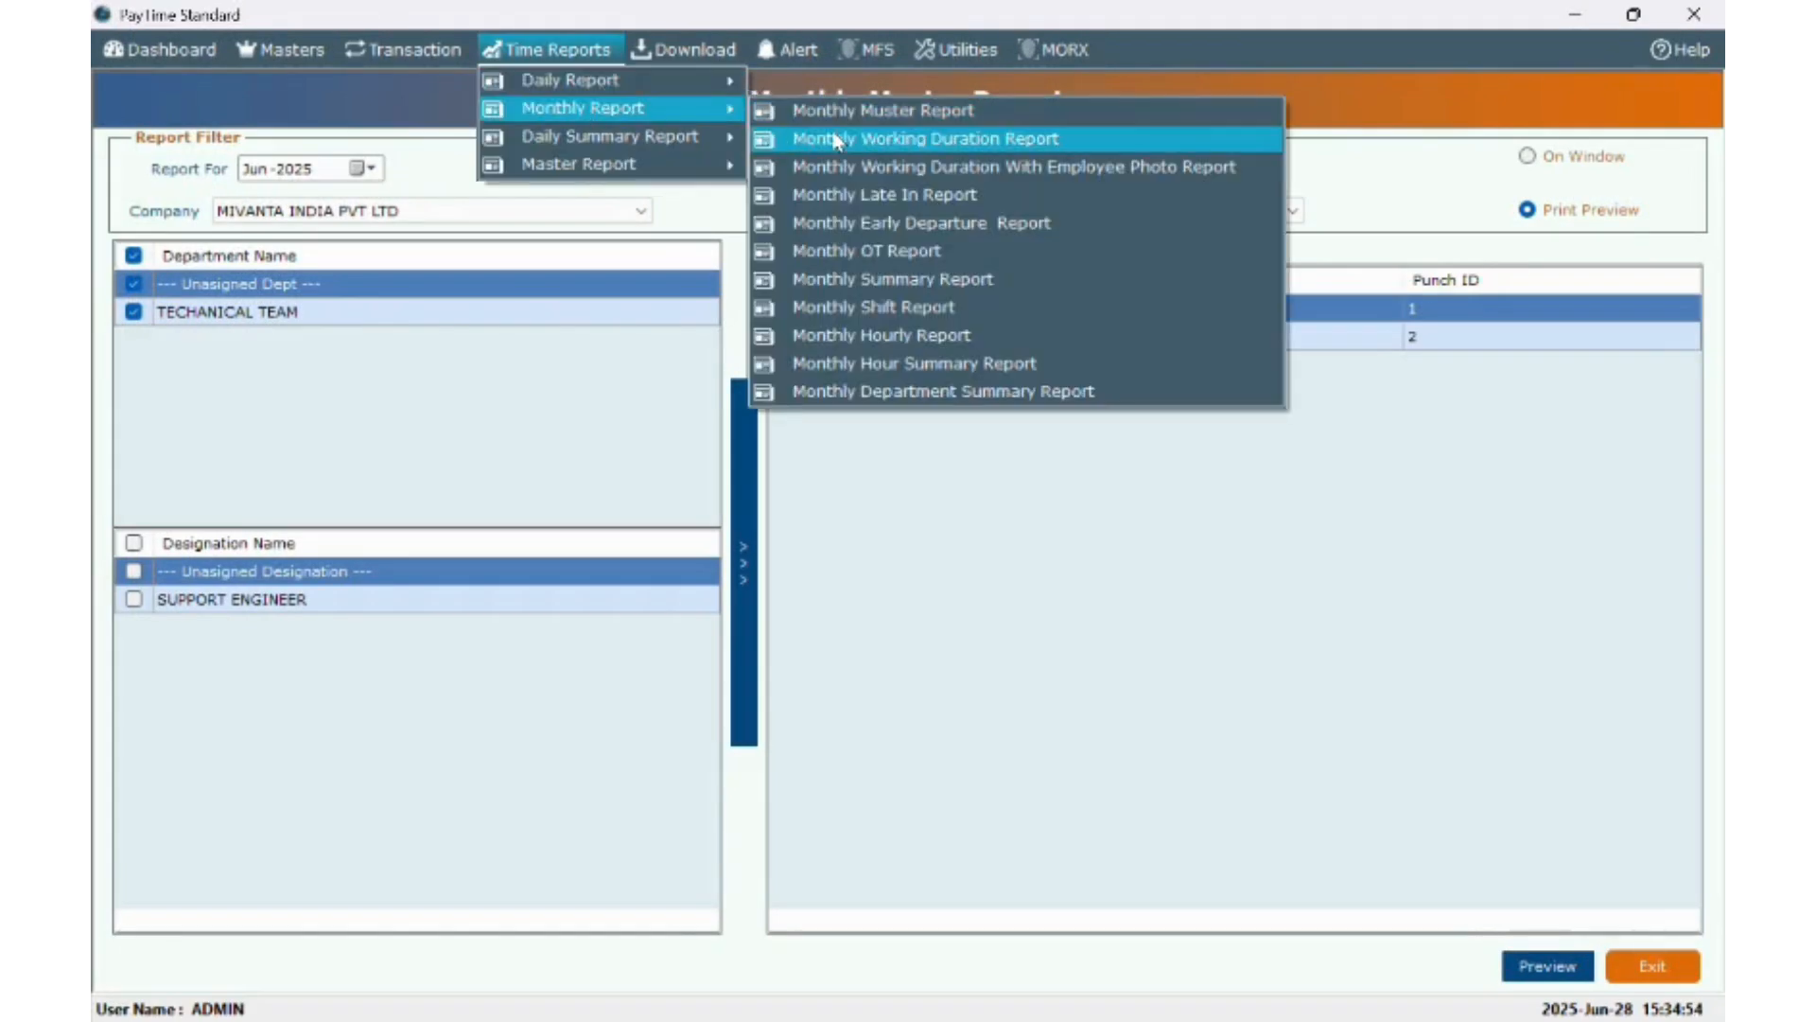
click(836, 141)
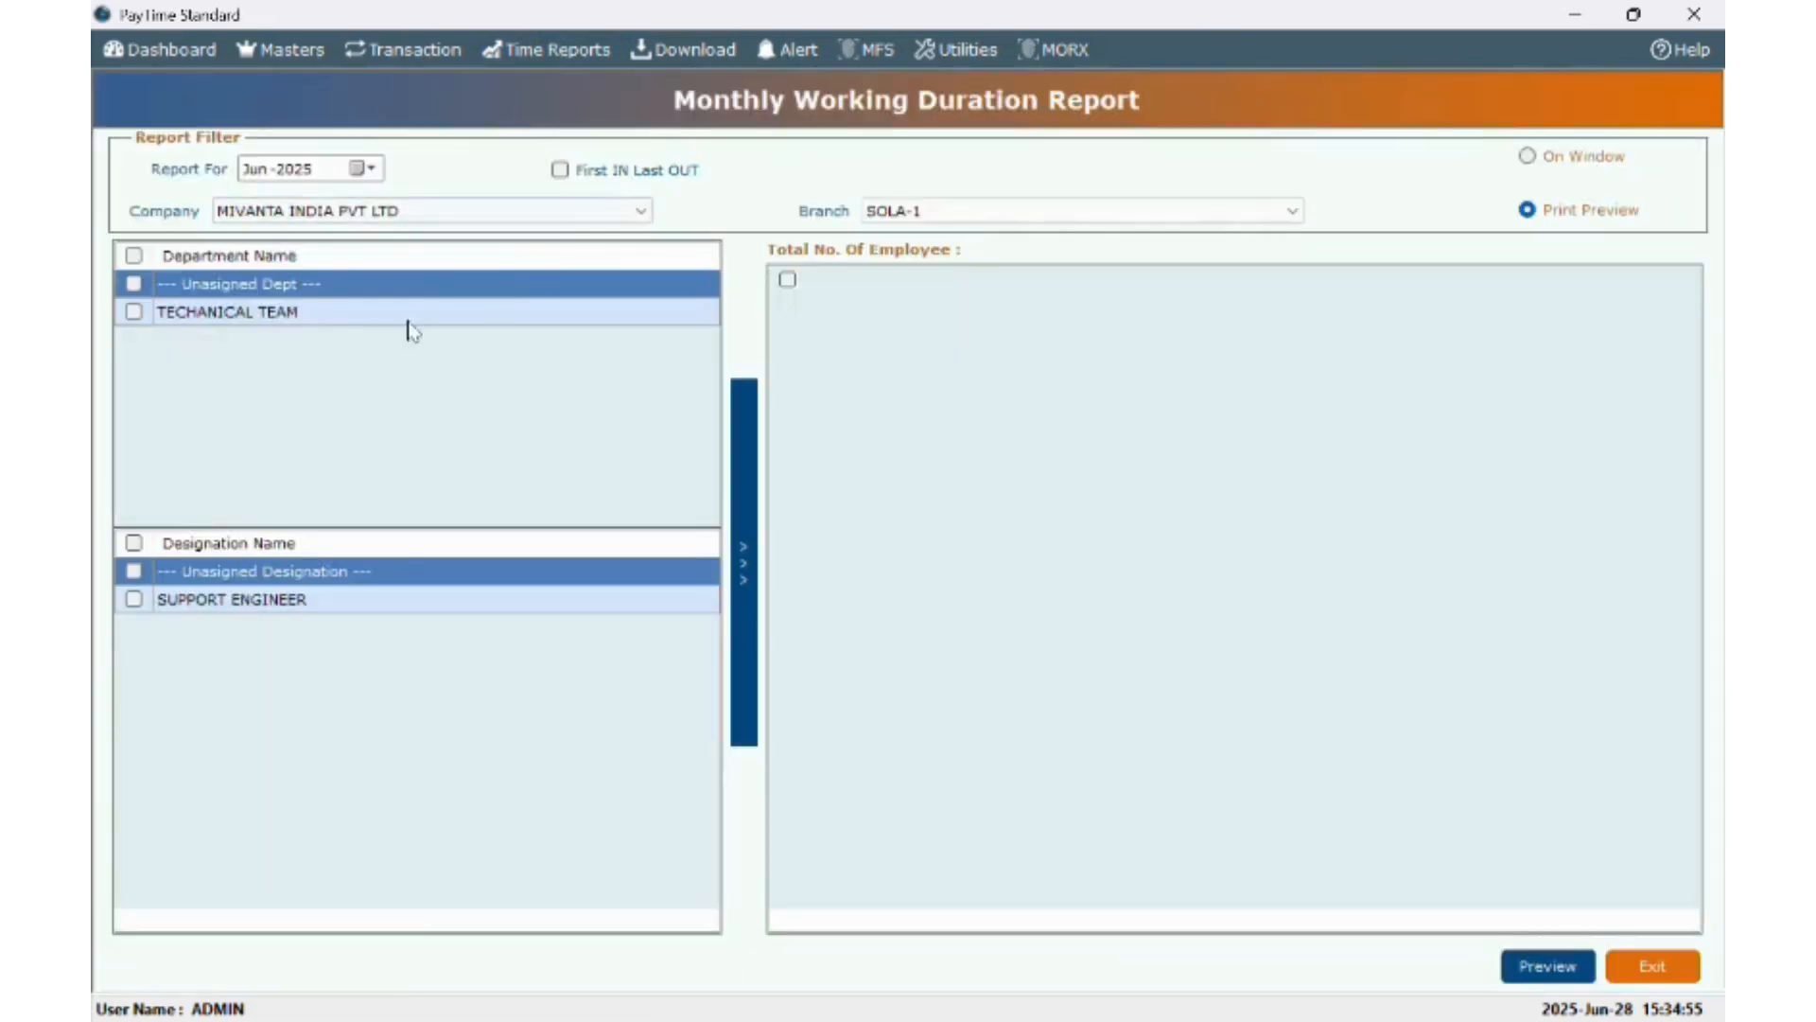
click(134, 255)
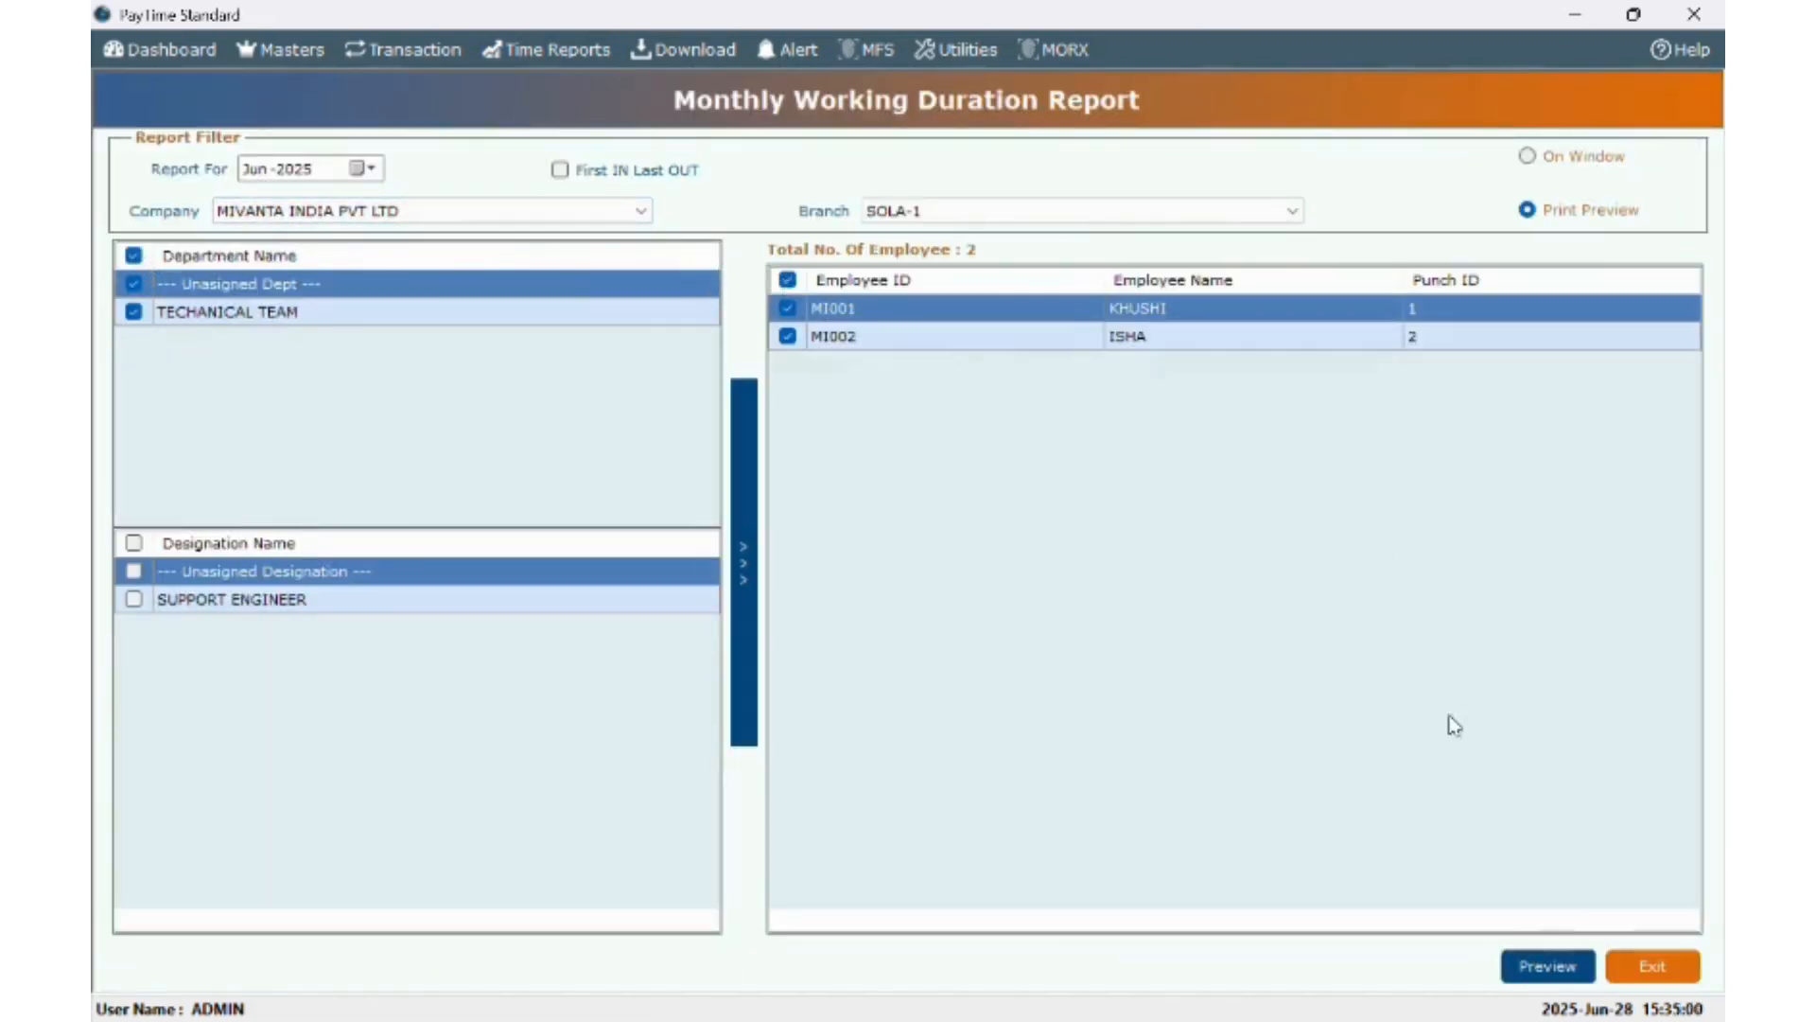
click(1525, 986)
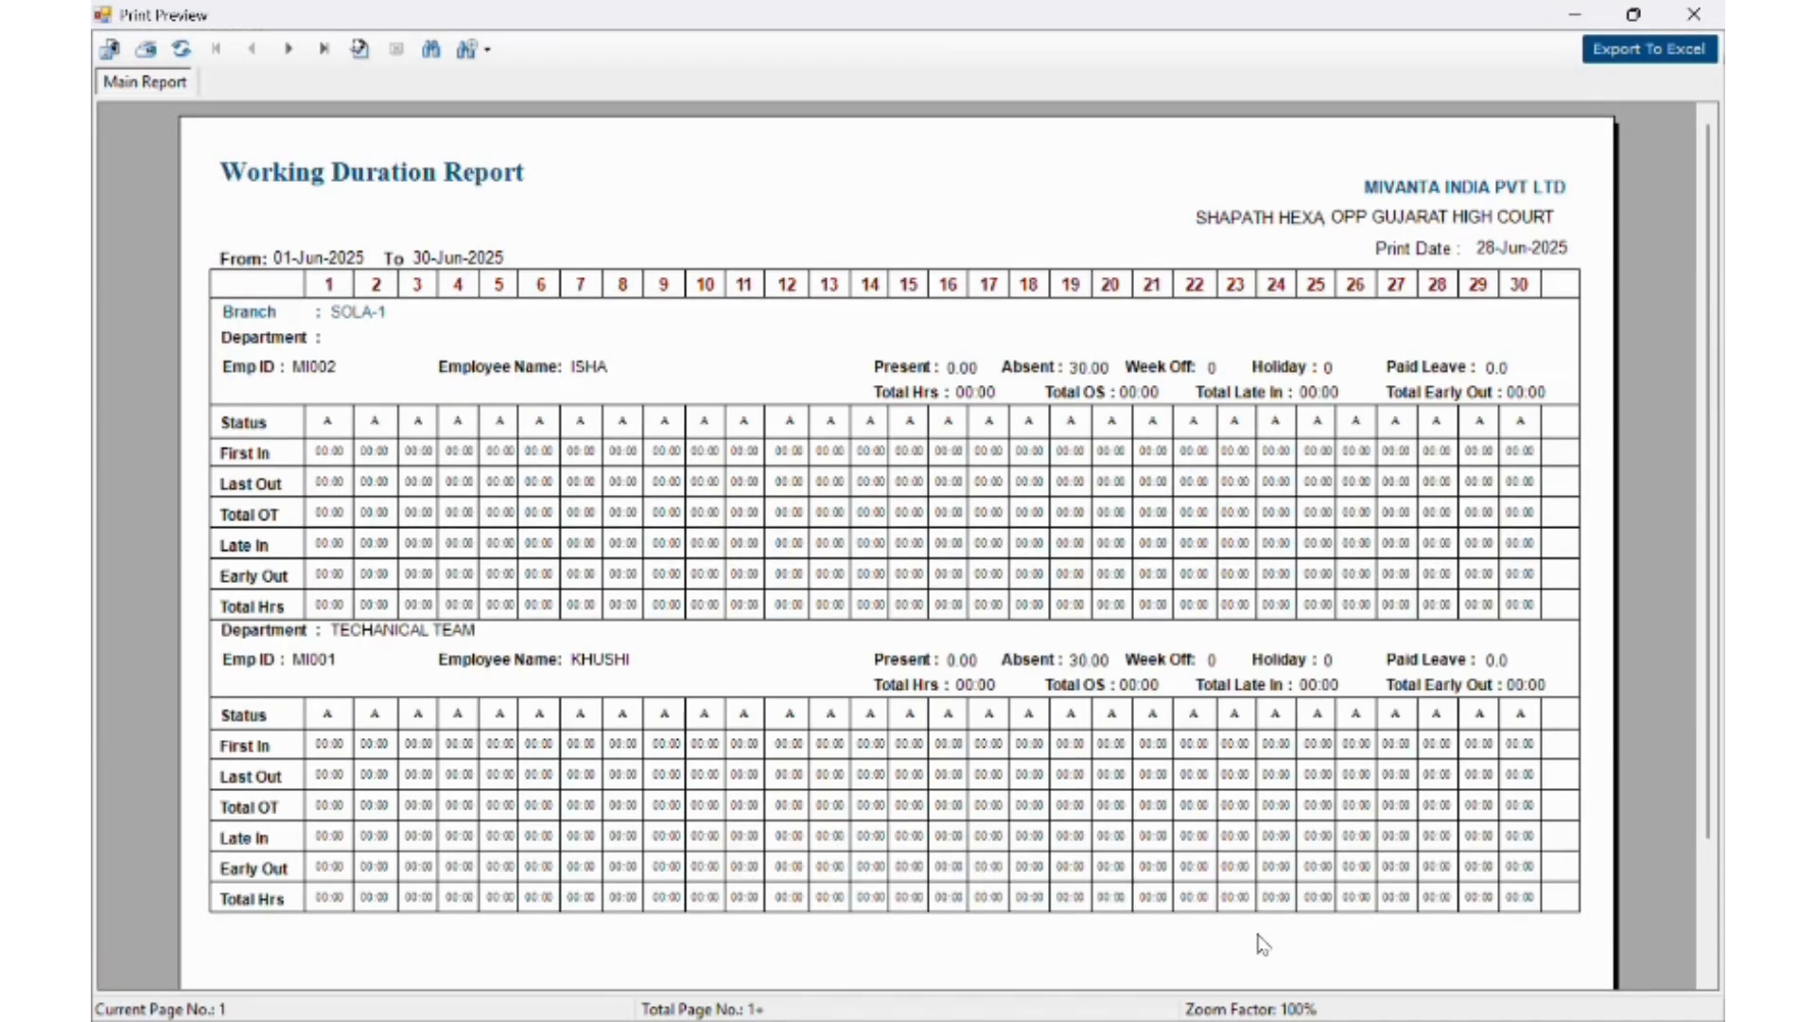
scroll(1266, 892, down, 2)
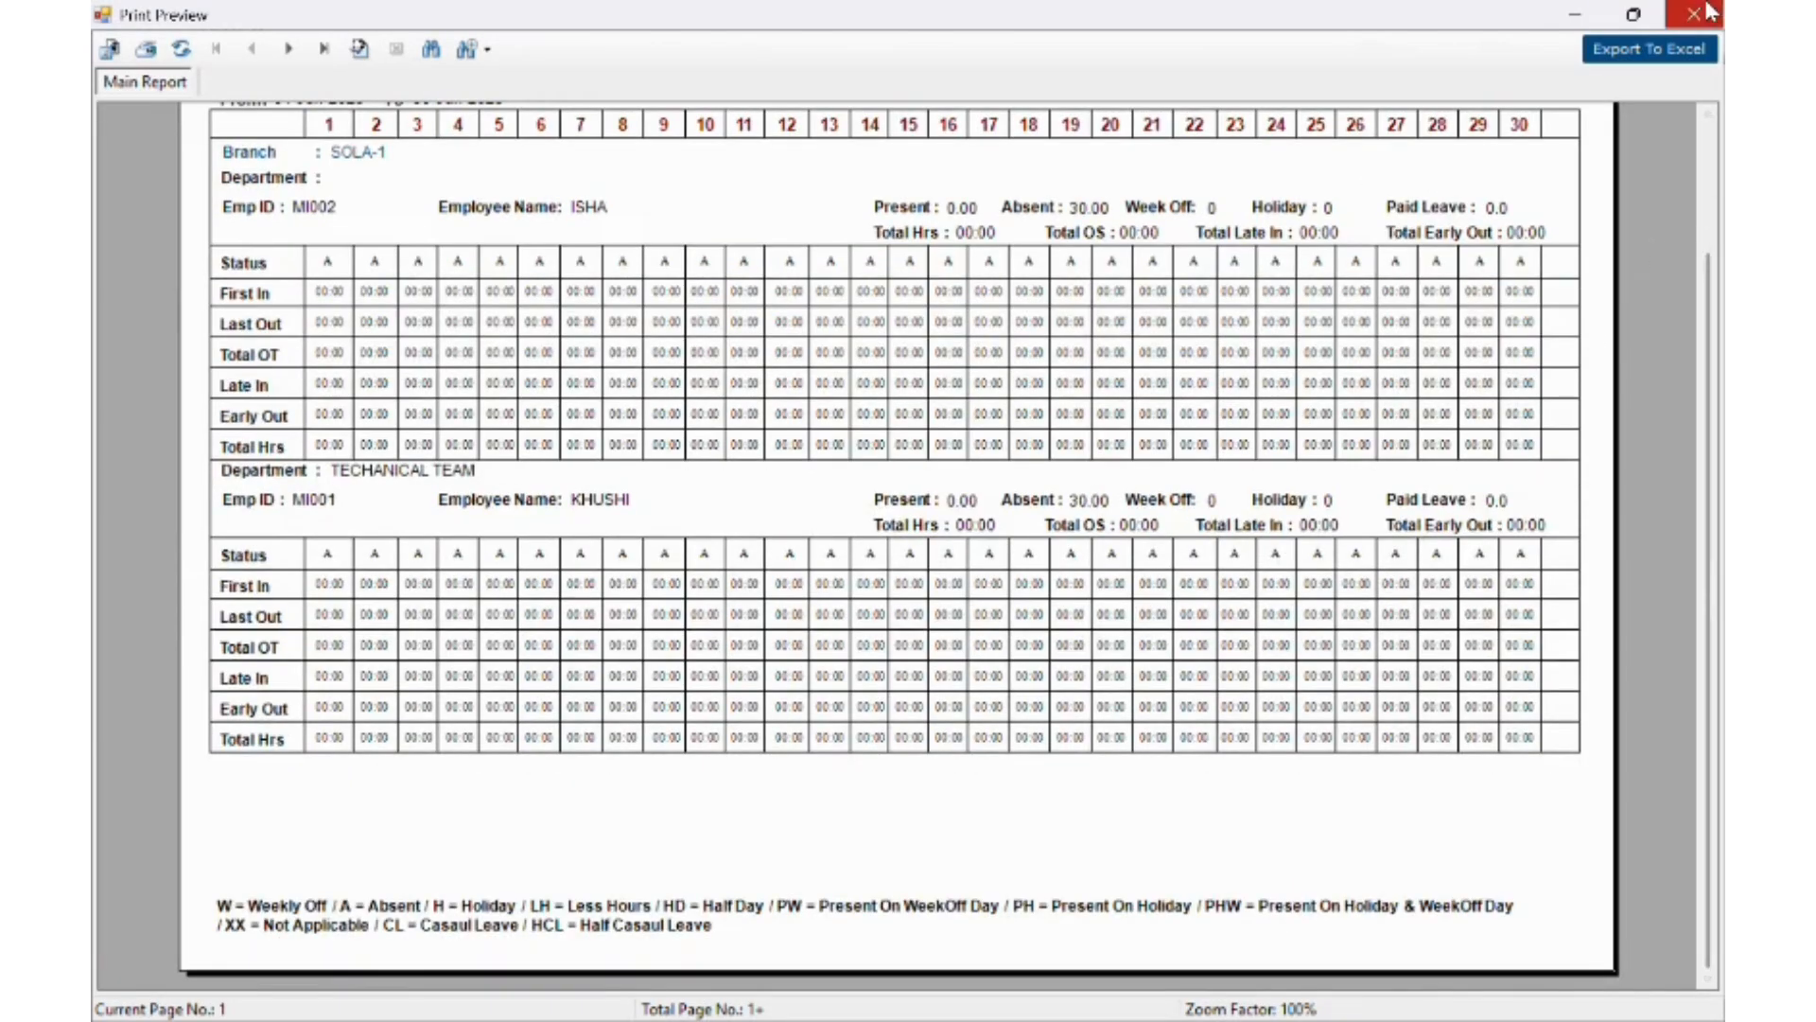
click(1710, 12)
click(570, 57)
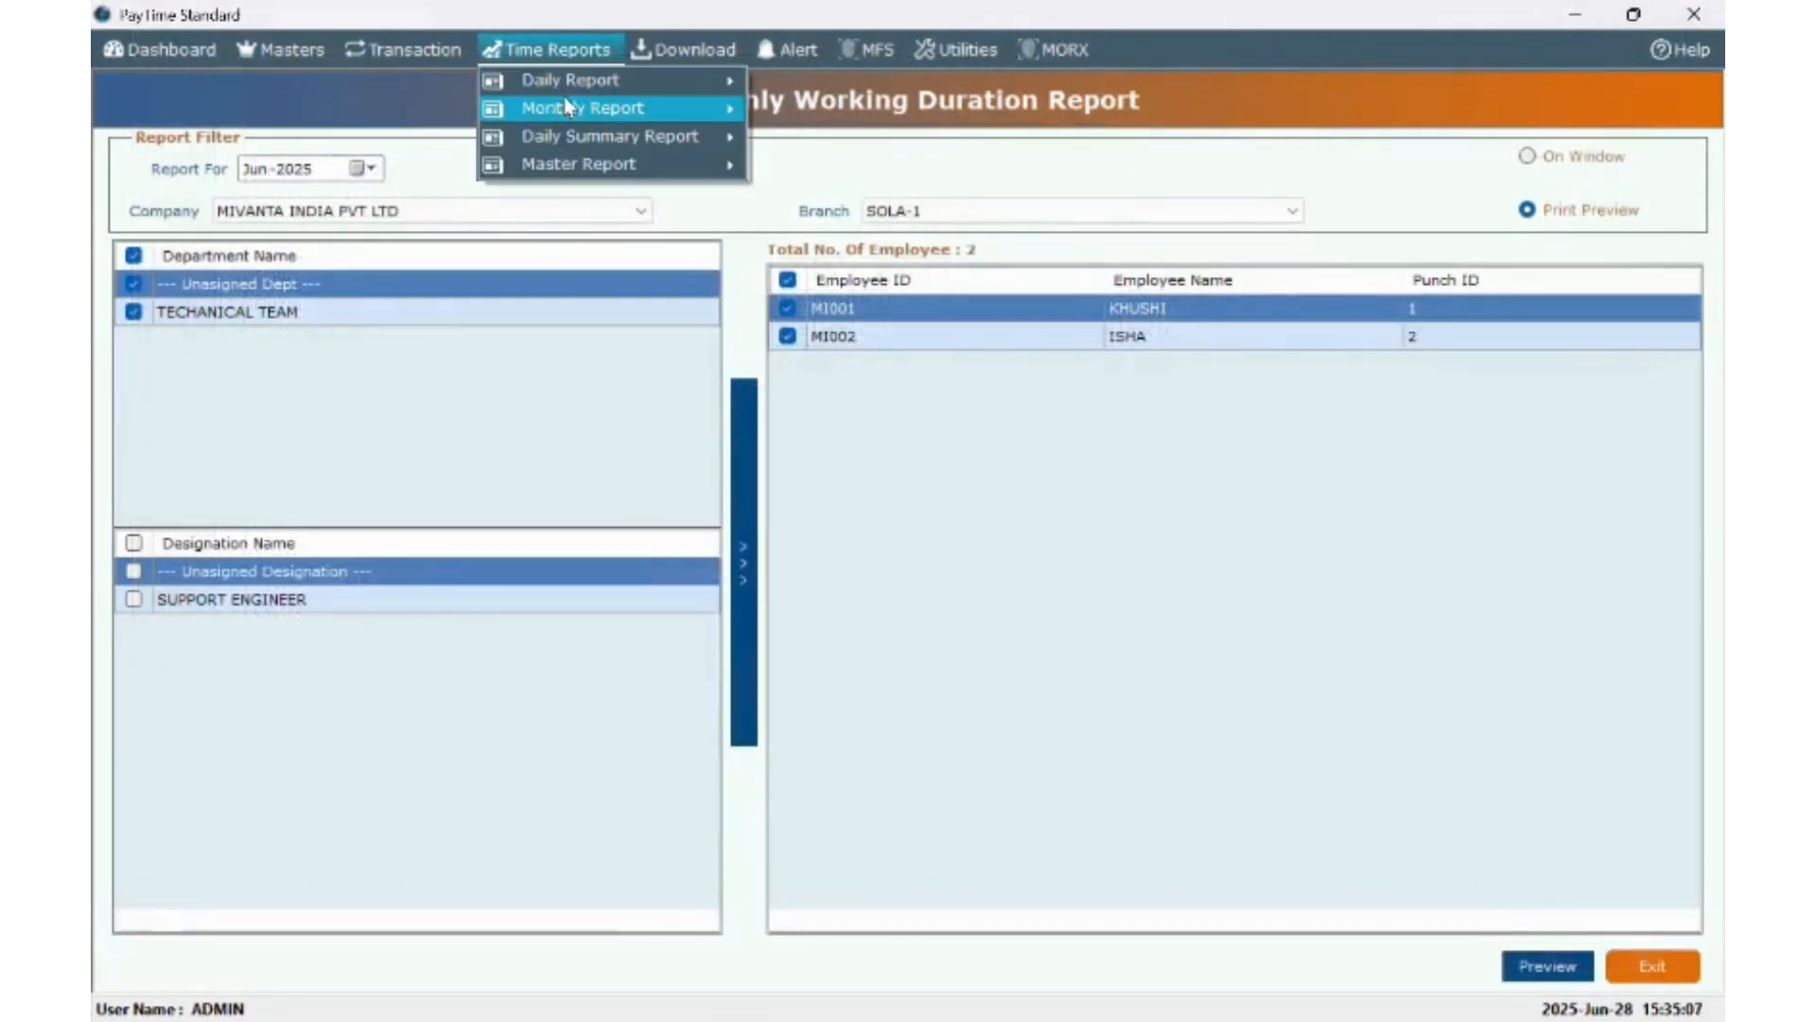
- Show the Monthly Hour Summary Report for all departments and employees, then close it
mouse_move(566, 104)
click(832, 365)
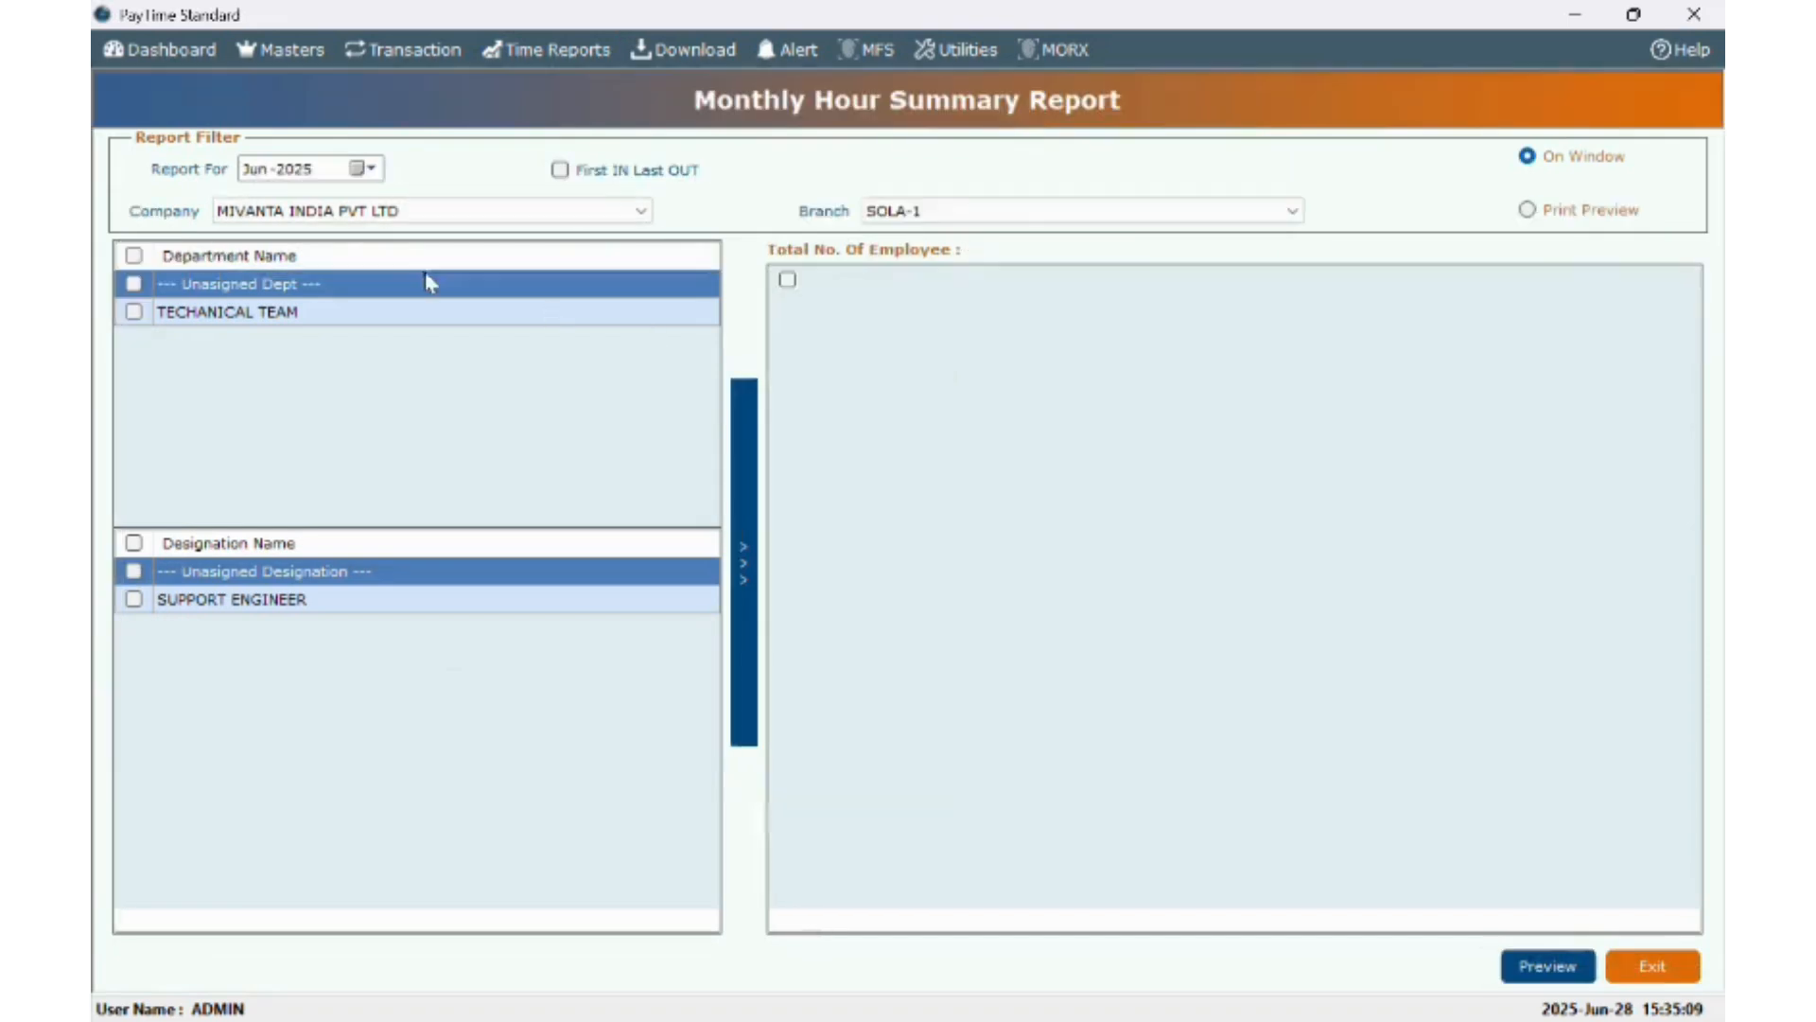
click(134, 255)
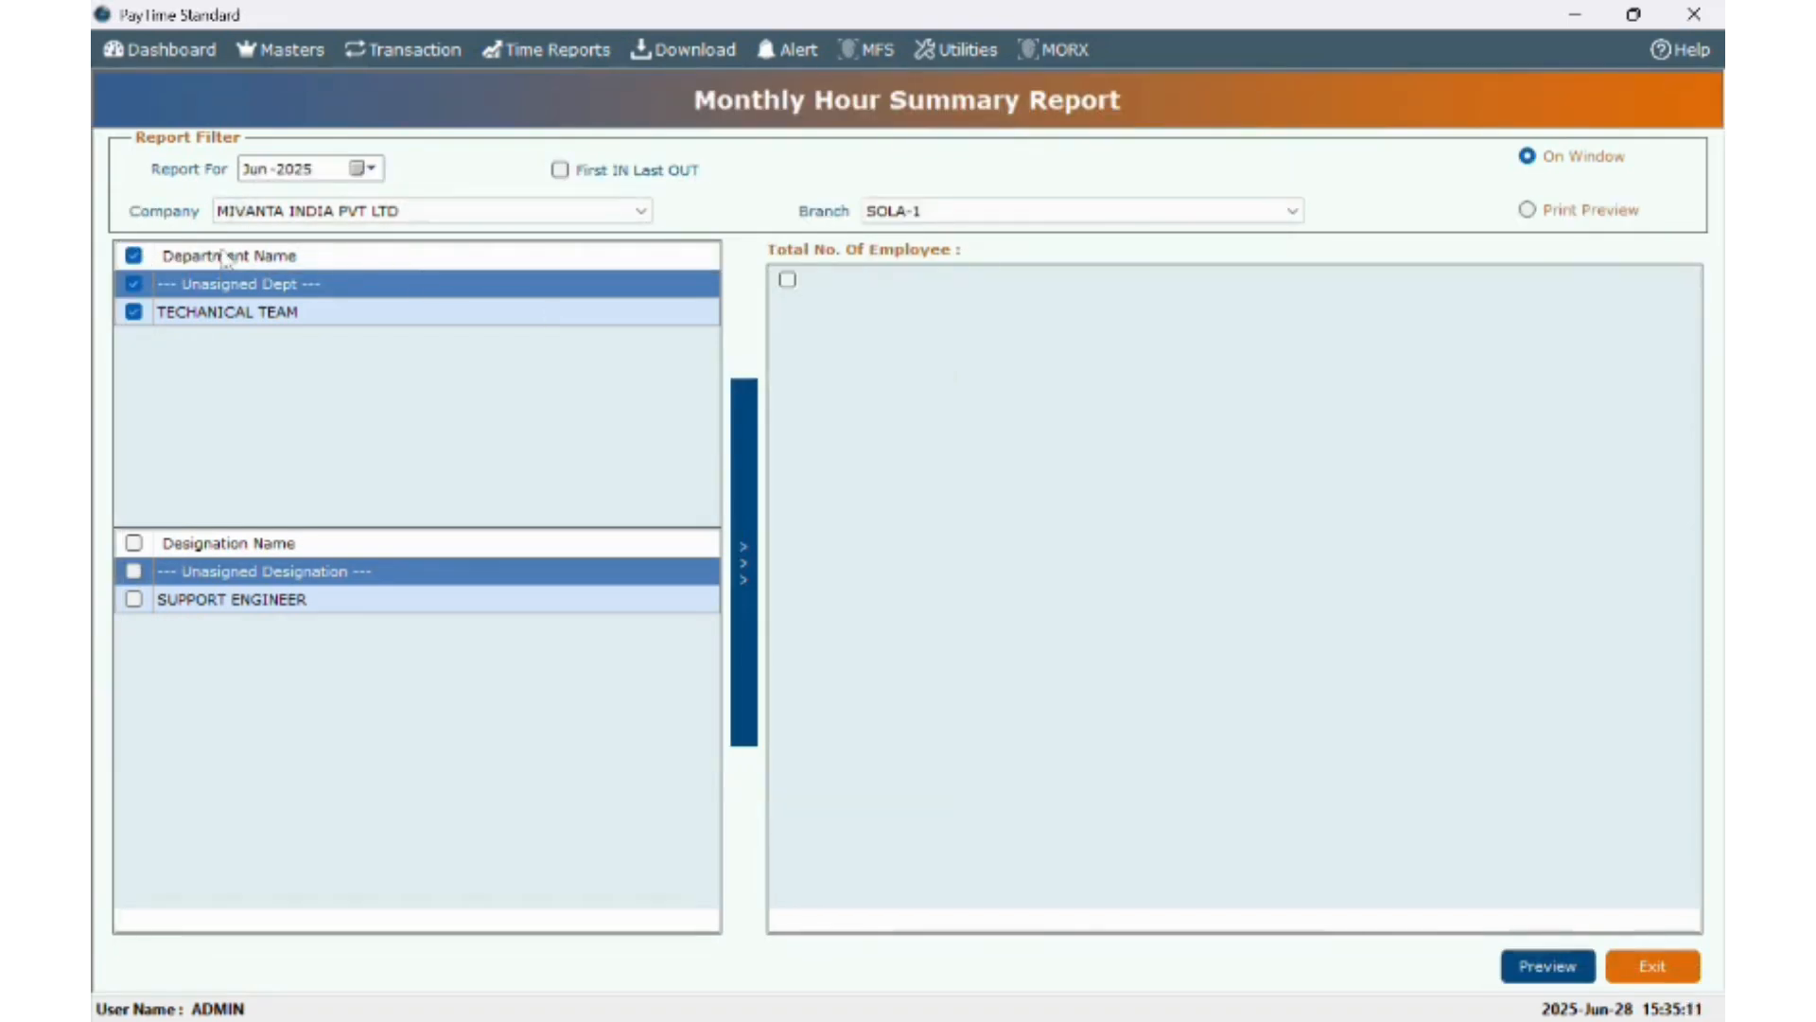
click(787, 279)
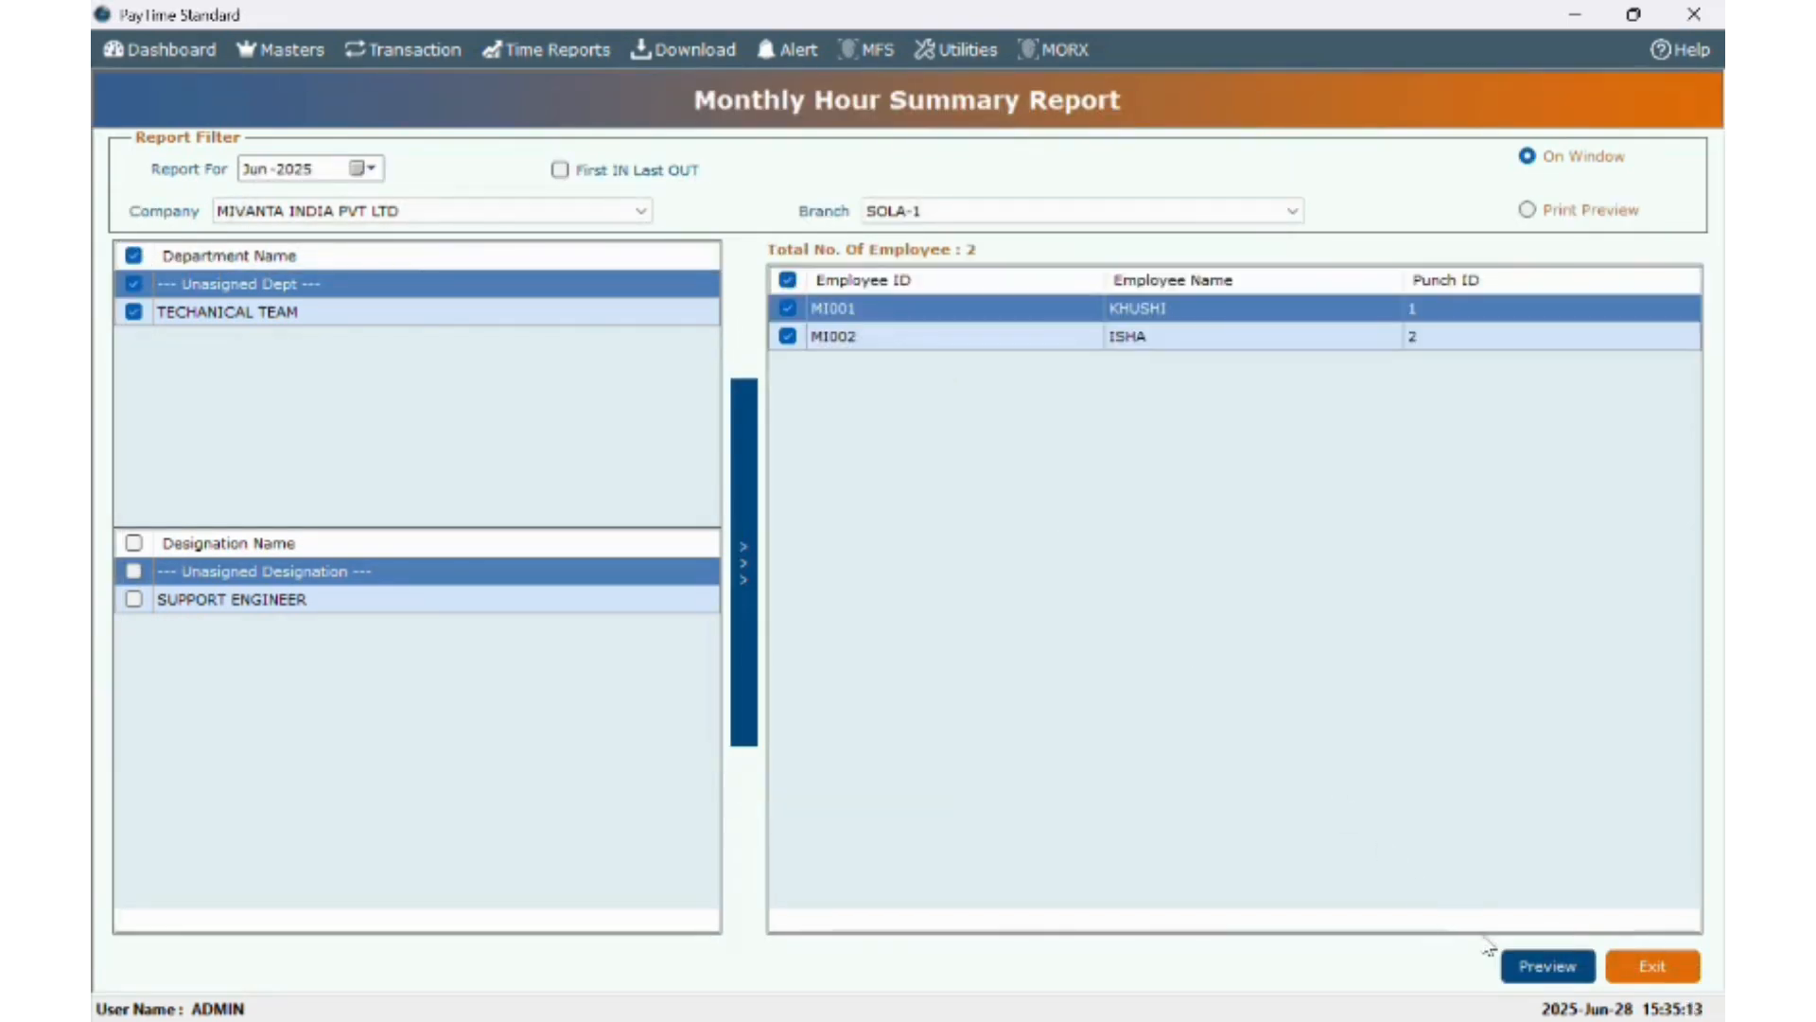
click(1544, 979)
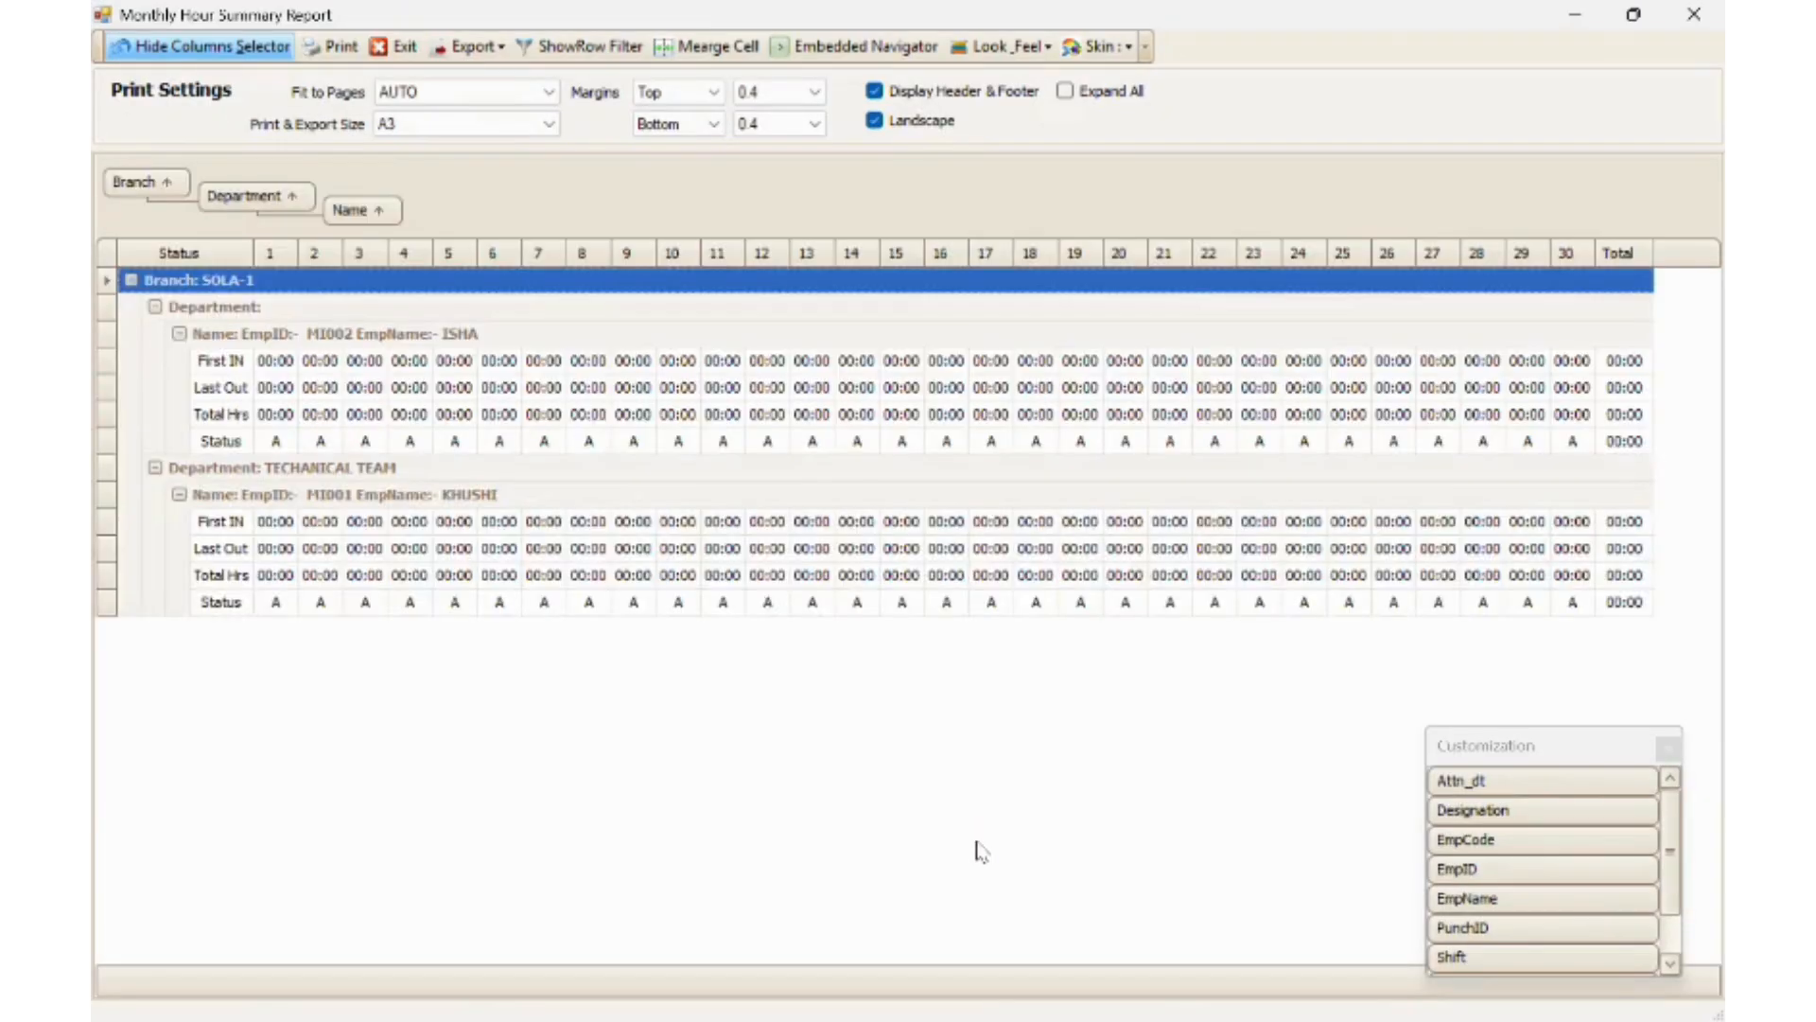
click(1693, 15)
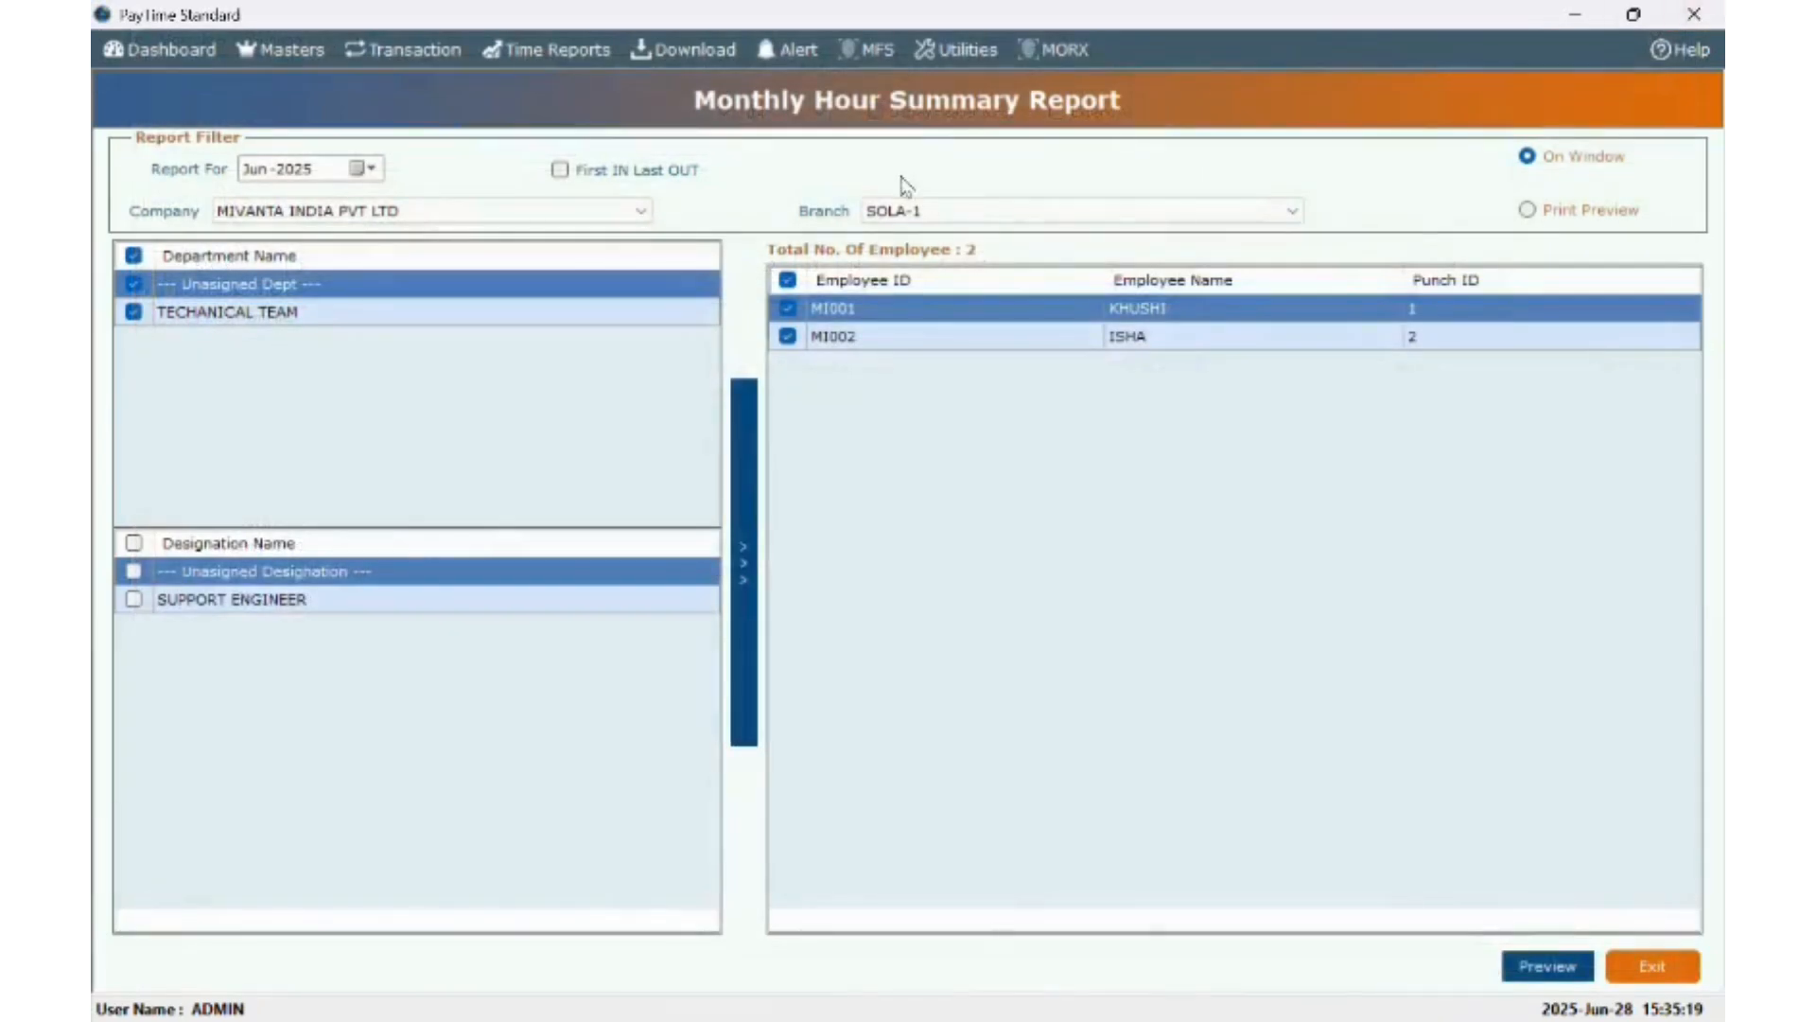
click(549, 49)
mouse_move(561, 140)
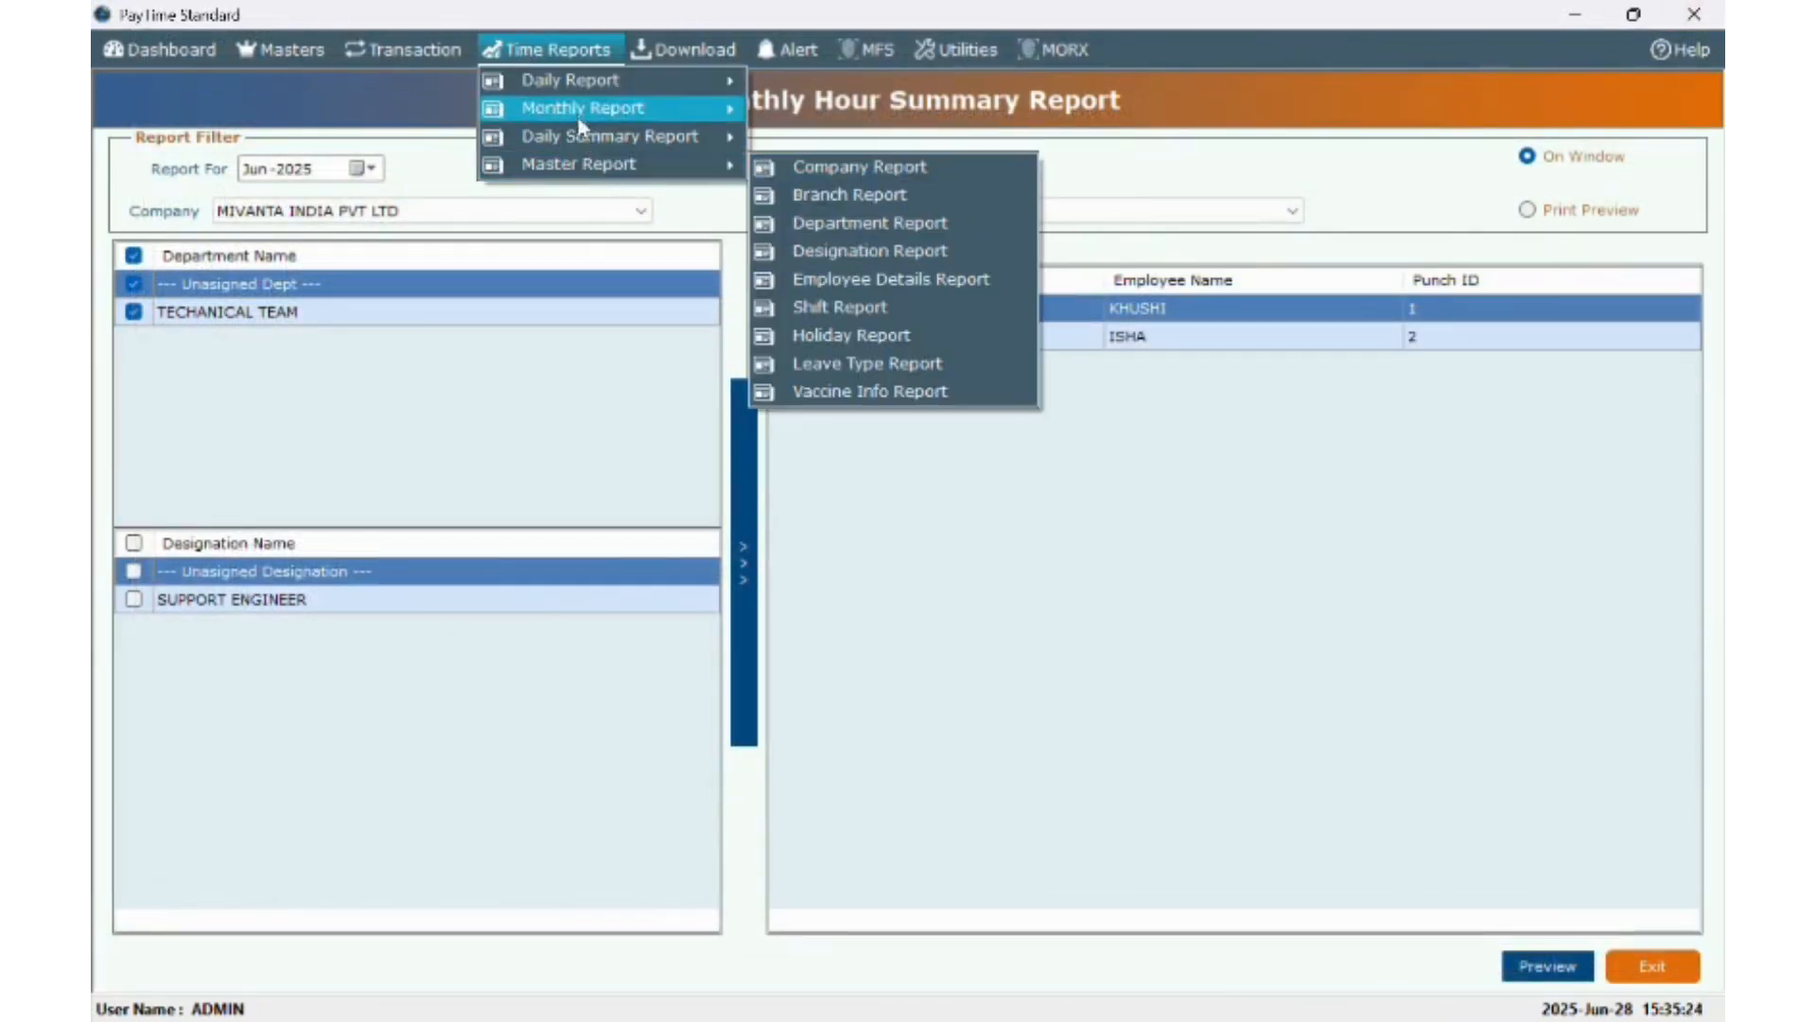
mouse_move(651, 82)
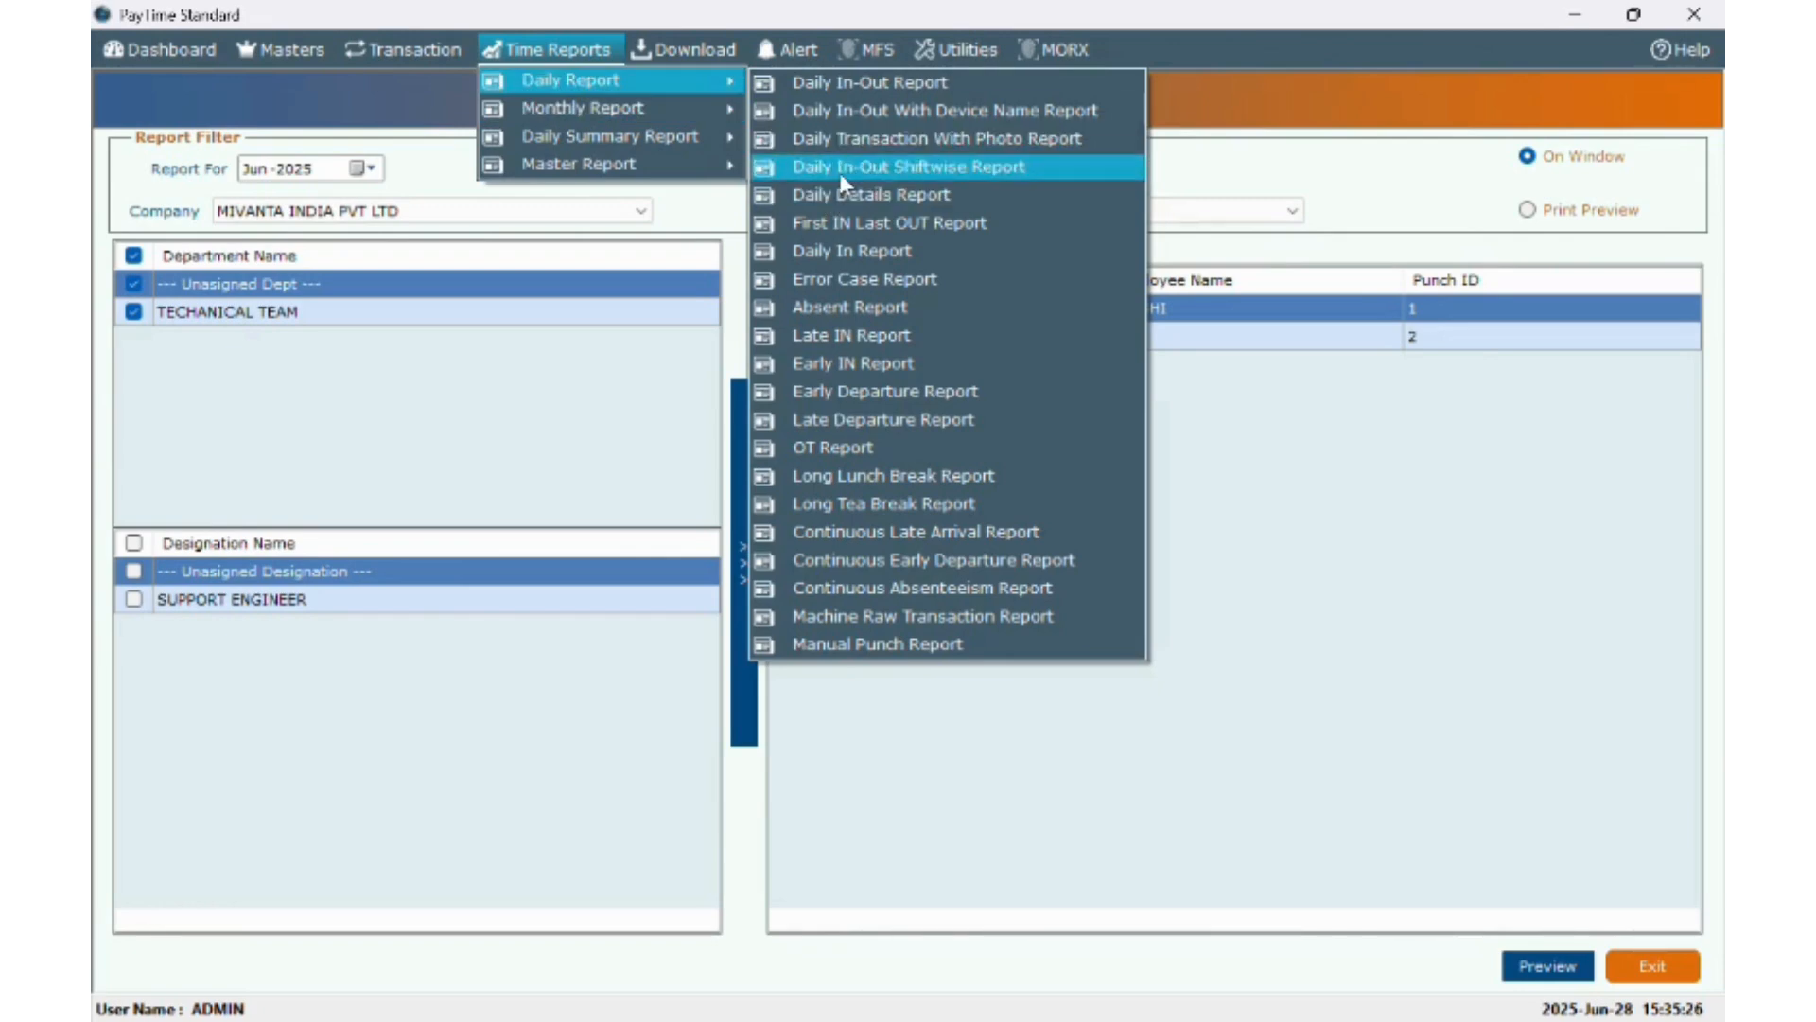